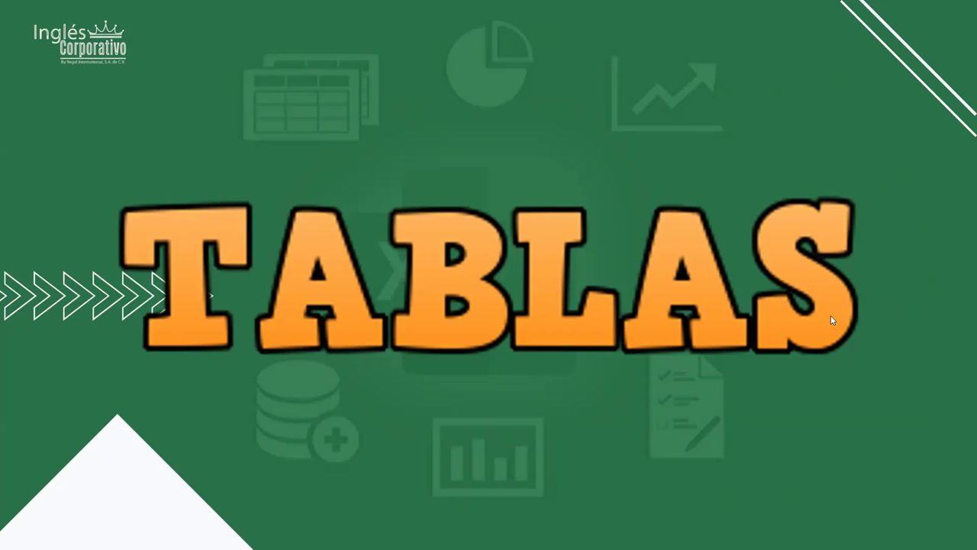
Advance the slideshow to the 'Descripción general de las tablas de Excel' slide
left_click(487, 128)
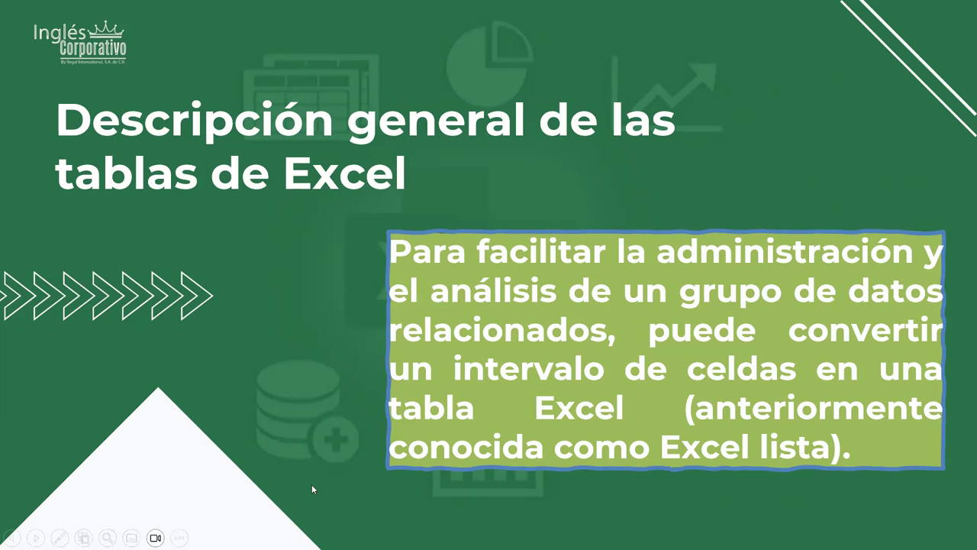
Advance to the sample product sales table slide with T1, T2 and Total general columns
left_click(465, 170)
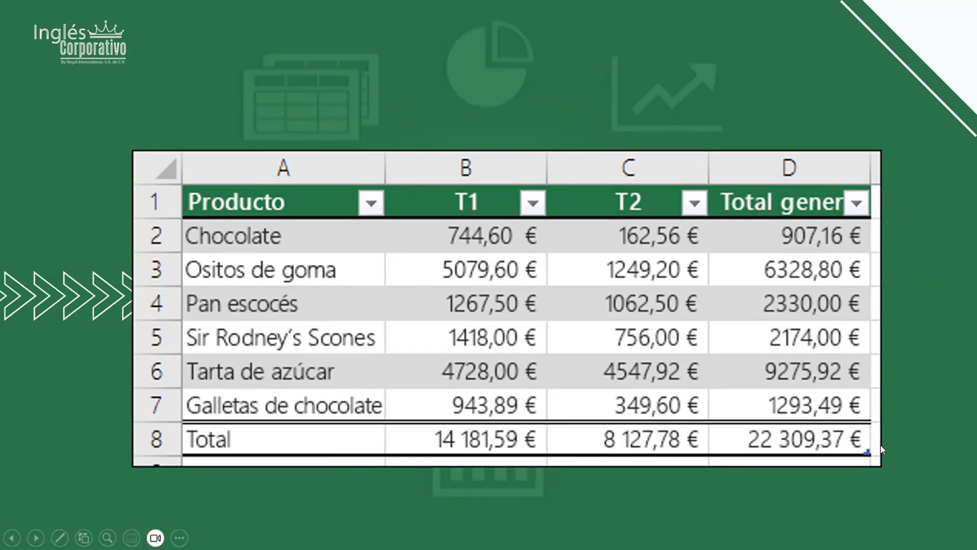
Advance to the table elements slide explaining the 'Fila de encabezado' header row
left_click(712, 238)
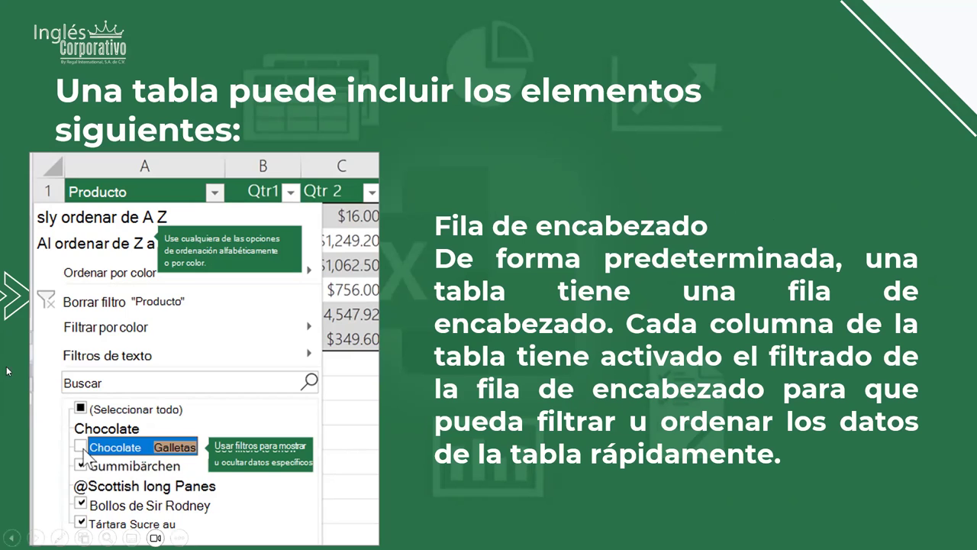
Advance past the banded rows slide to the 'Columnas calculadas' slide
left_click(552, 185)
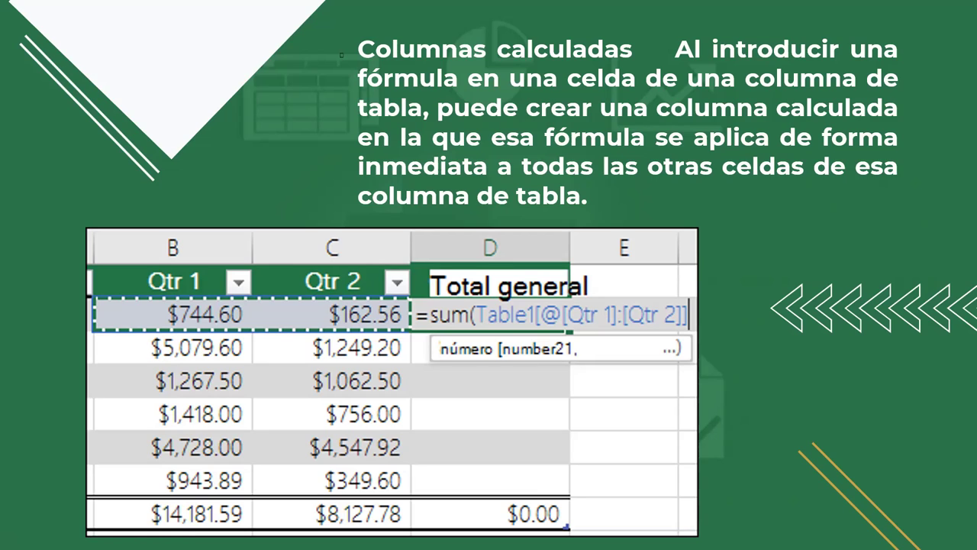
Advance to the 'Fila total' slide showing the SUBTOTAL total row
left_click(625, 208)
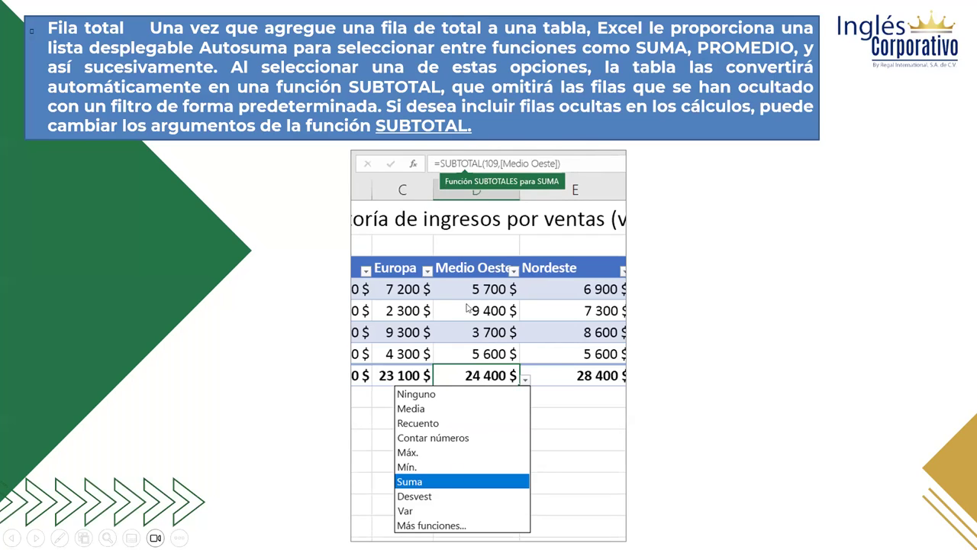
Advance to the 'Controlador de tamaño' slide about the table resize handle
left_click(683, 326)
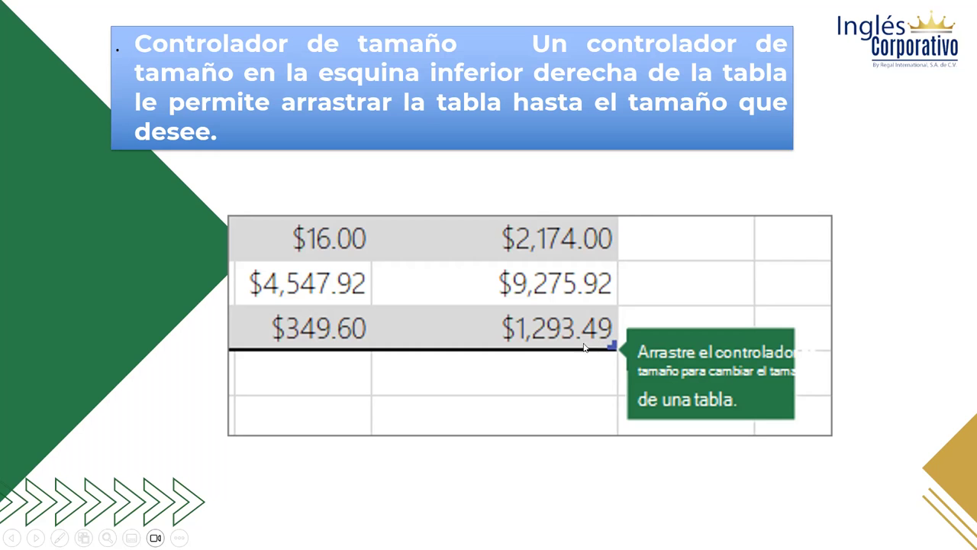
Advance through the 'Crear una tabla' and 'EJEMPLOS' slides to reach the blank Excel workbook Libro2
left_click(679, 287)
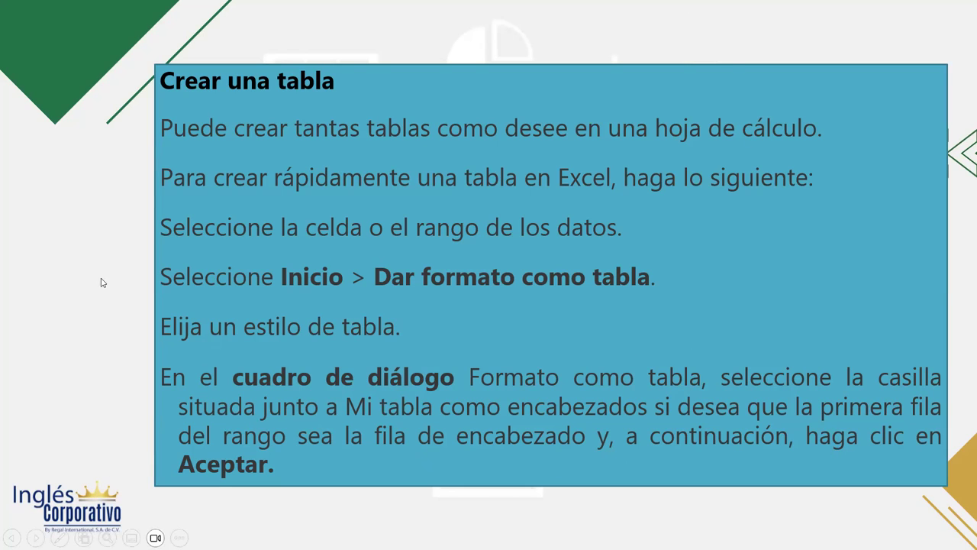
left_click(168, 276)
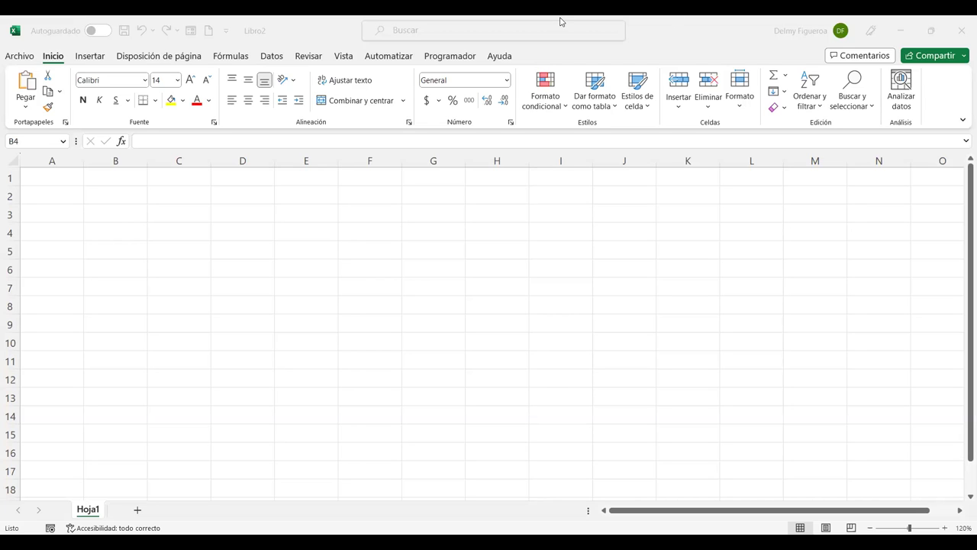
Enter the header VENDEDOR in B4 and VENDEDOR 1 in B5
type("VENDEDOR")
key("Return")
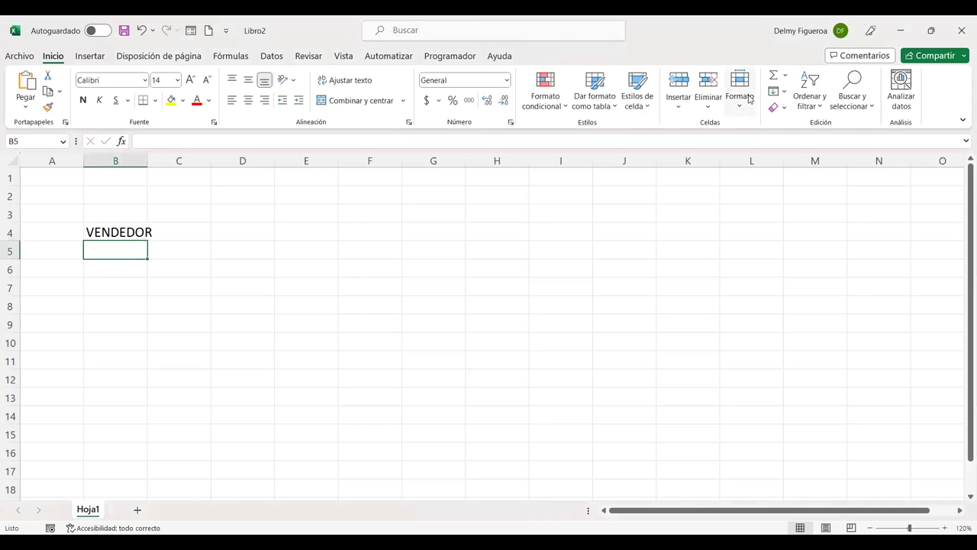
type("VENDED")
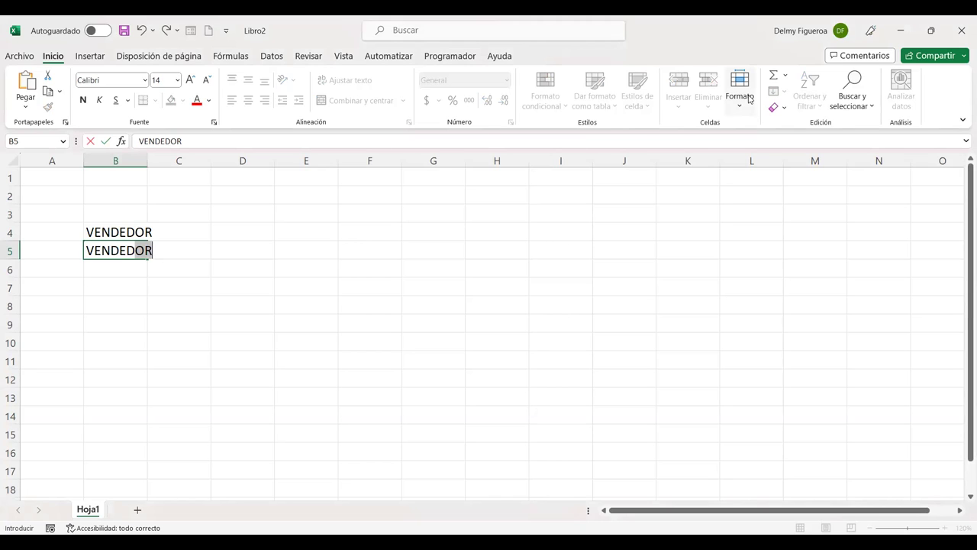
type("OR 1")
key("Return")
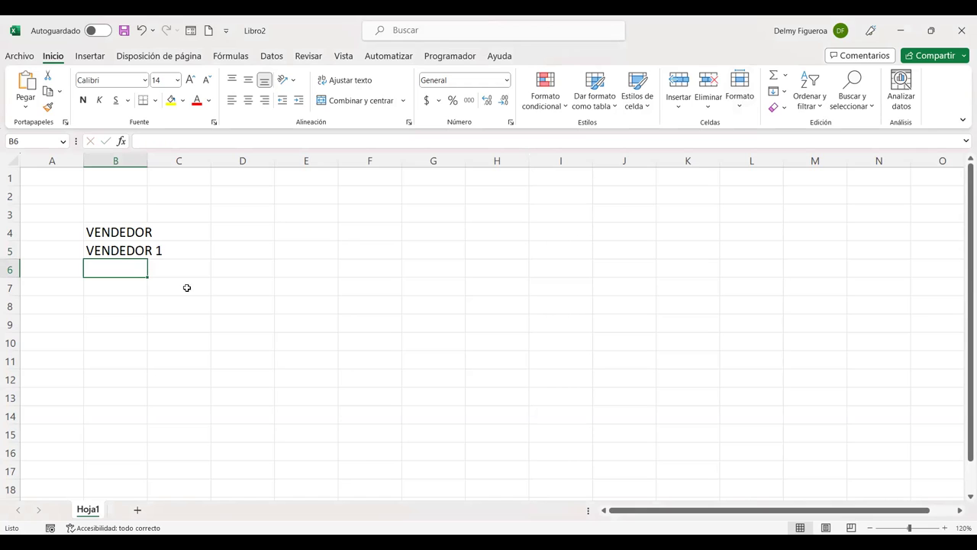
Fill VENDEDOR 2 through VENDEDOR 5 down to B9 and autofit column B's width
left_click(124, 250)
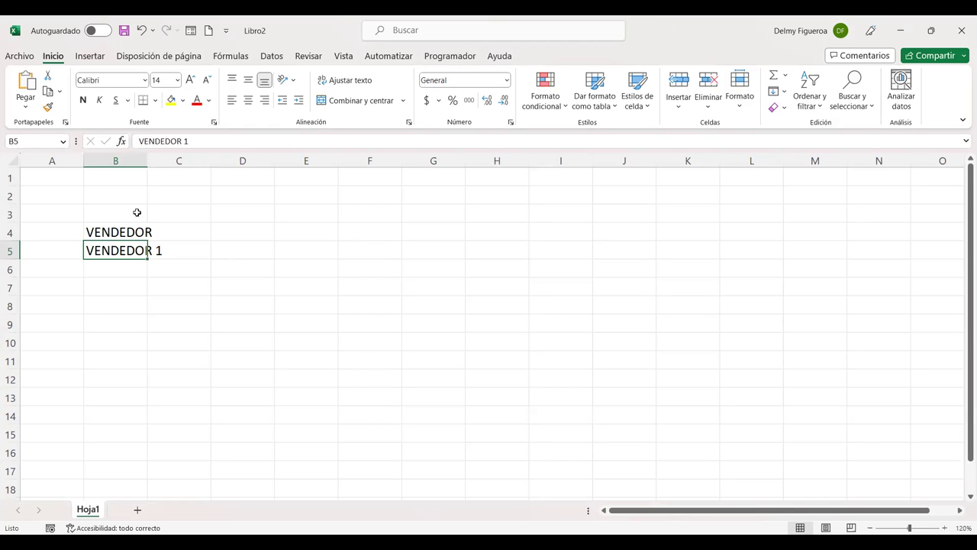
left_click(345, 58)
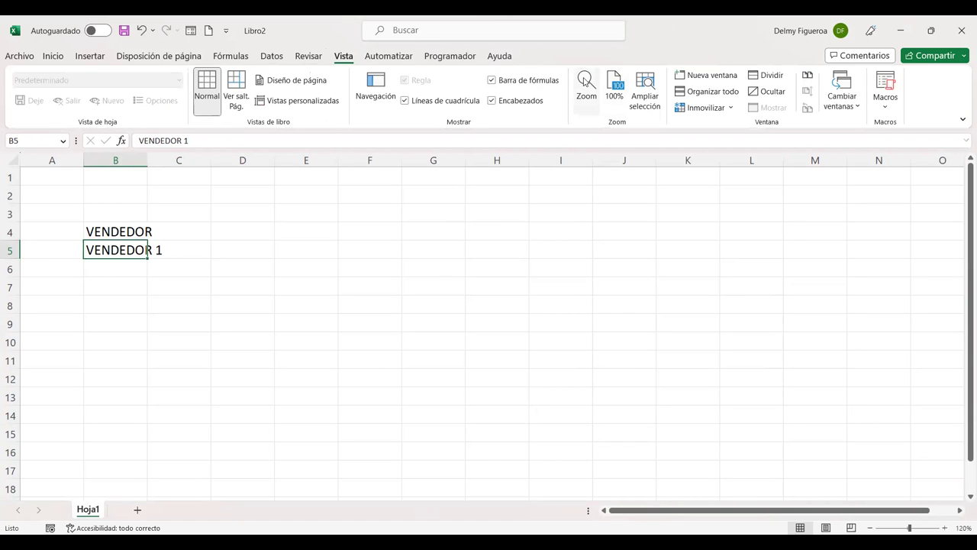
left_click(586, 83)
key("Escape")
left_click_drag(147, 258, 152, 326)
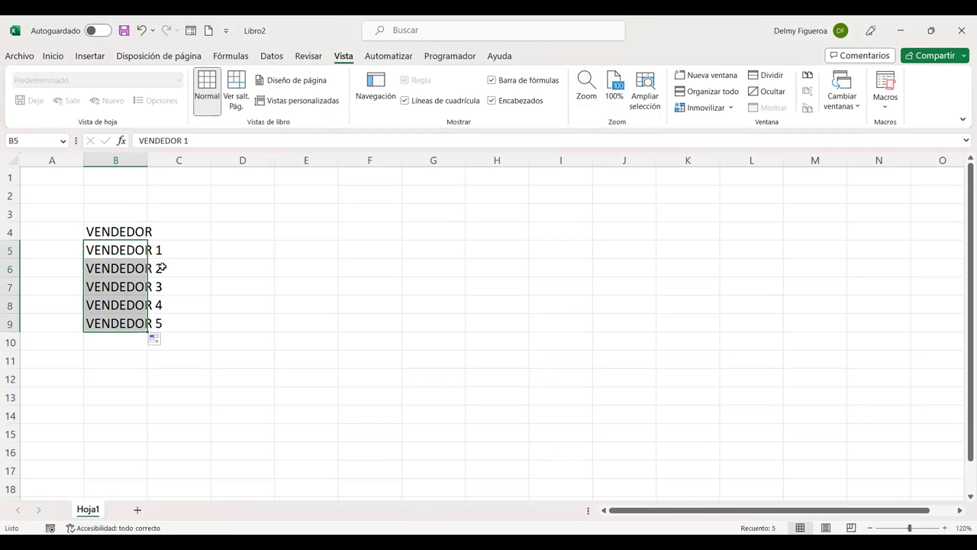
double_click(148, 161)
left_click(213, 243)
left_click(215, 220)
key("Down")
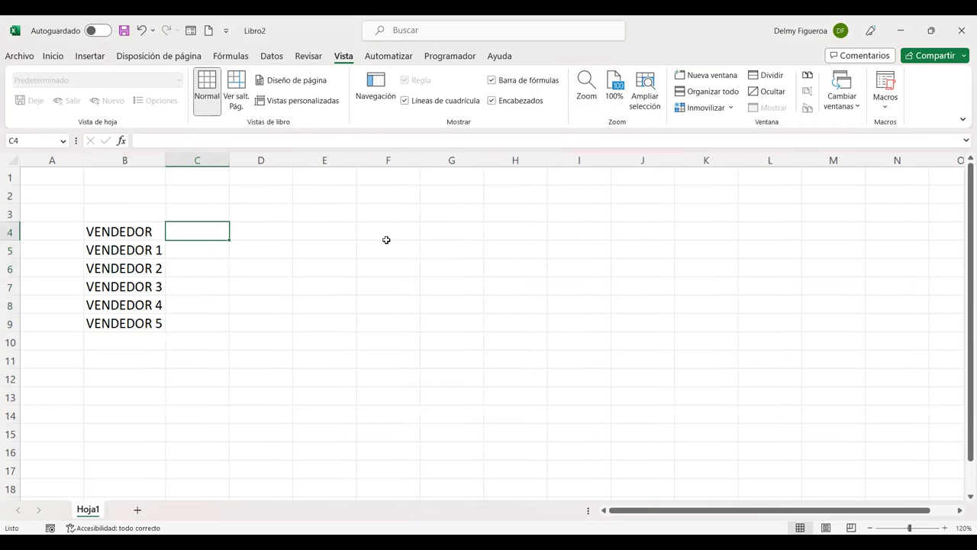
Enter MES 1 in C4 and fill MES 2 through MES 5 across to G4
type("MES 1")
key("Return")
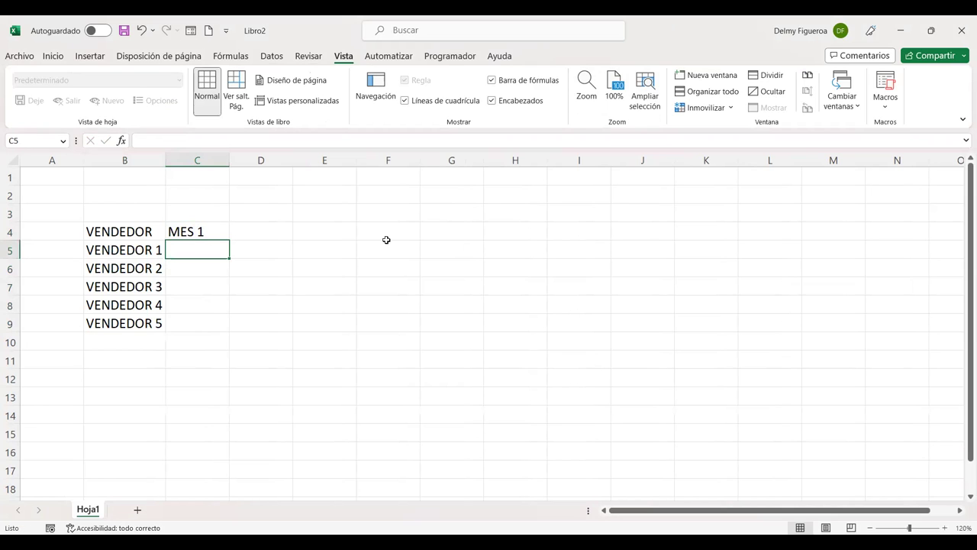
left_click(200, 231)
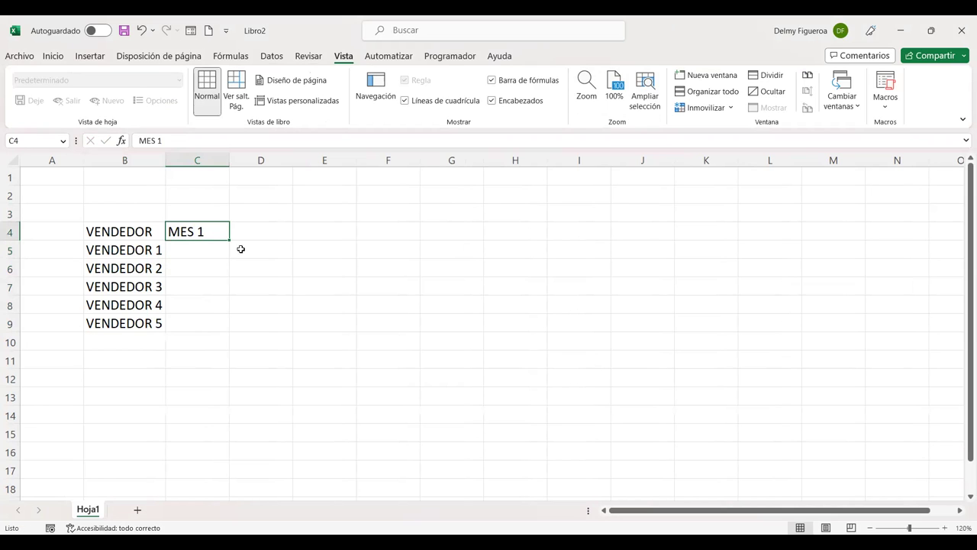
left_click_drag(227, 239, 380, 235)
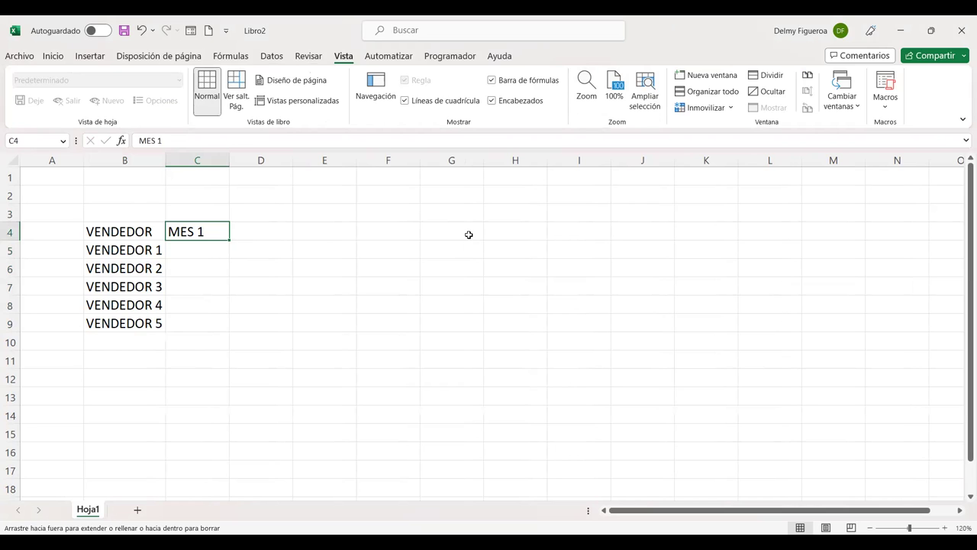
left_click_drag(470, 235, 467, 249)
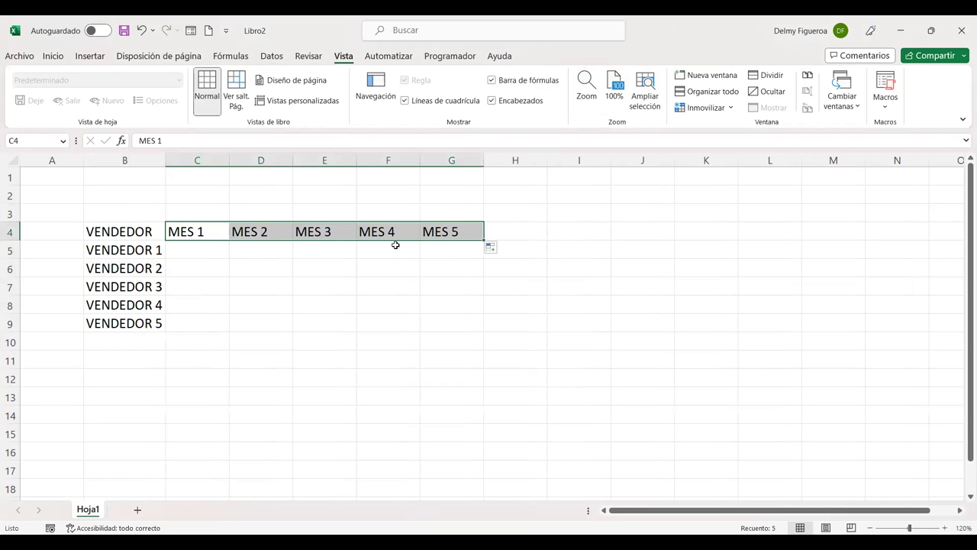
left_click(200, 247)
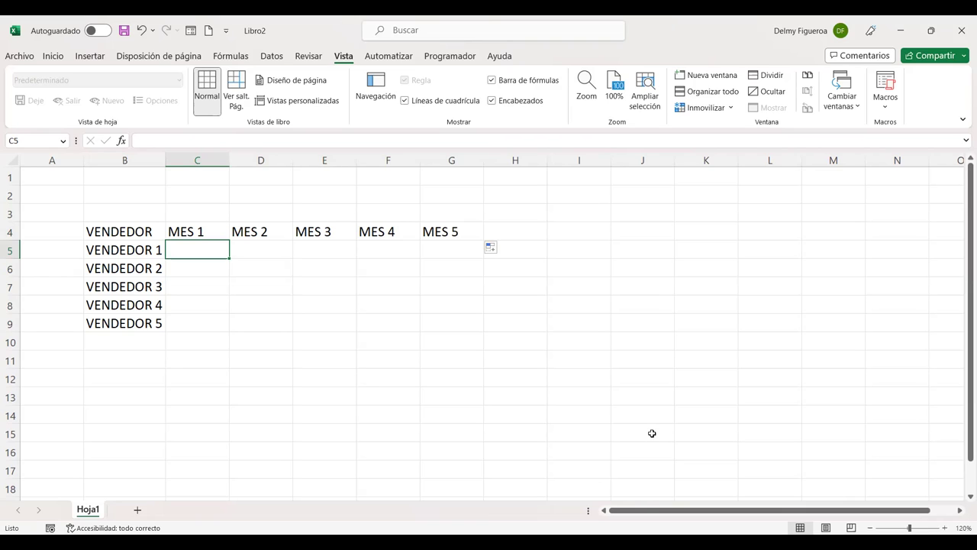
Enter the formula =ALEATORIO.ENTRE(100;999) in cell C5
type("=")
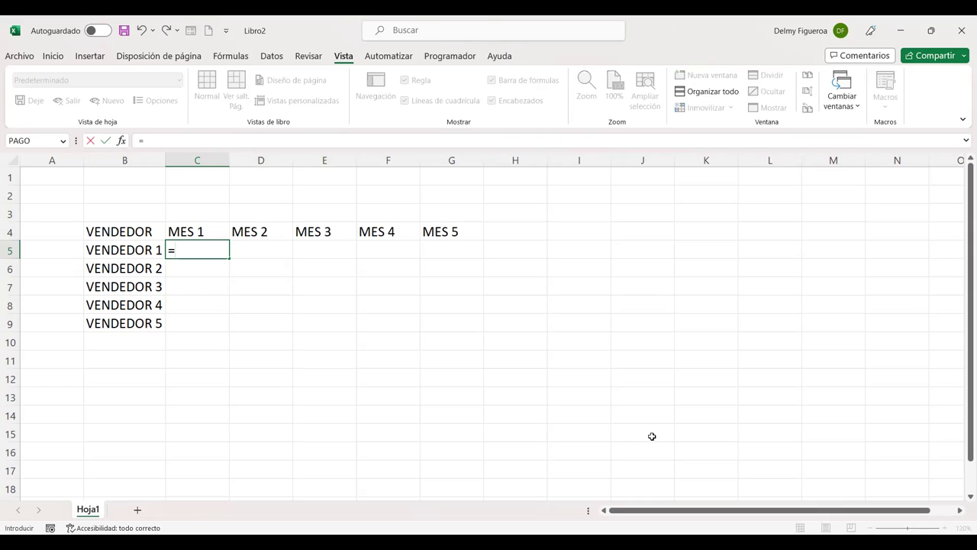
type("ALS")
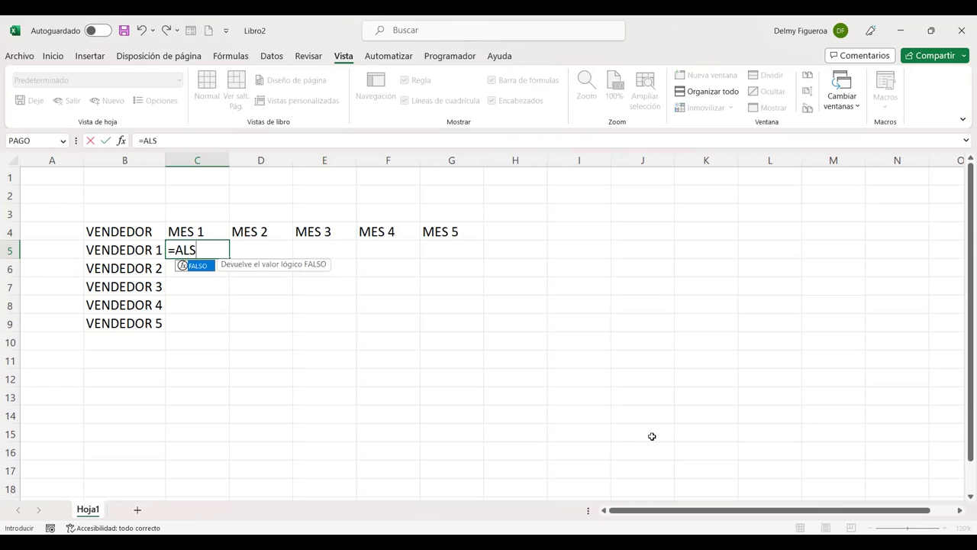
key("BackSpace")
type("E")
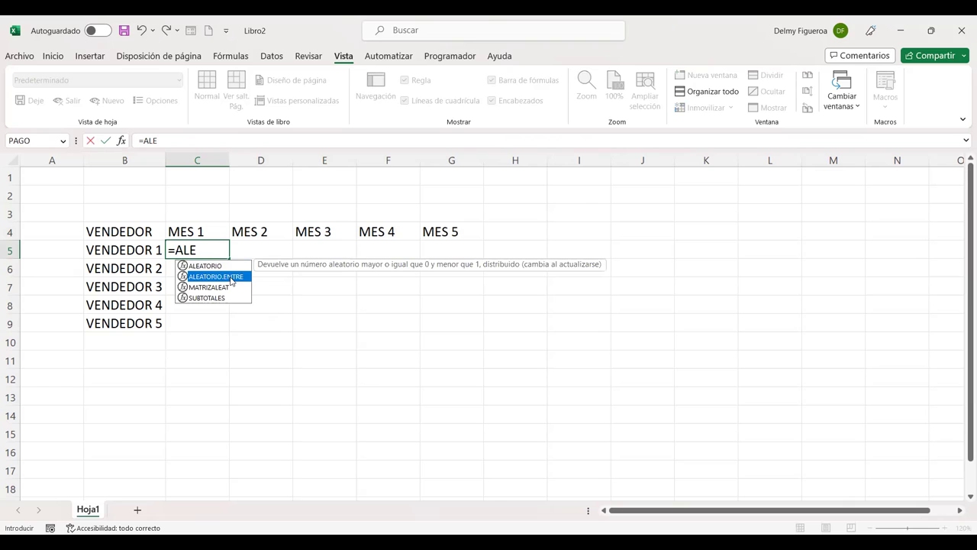
key("Tab")
type("100;")
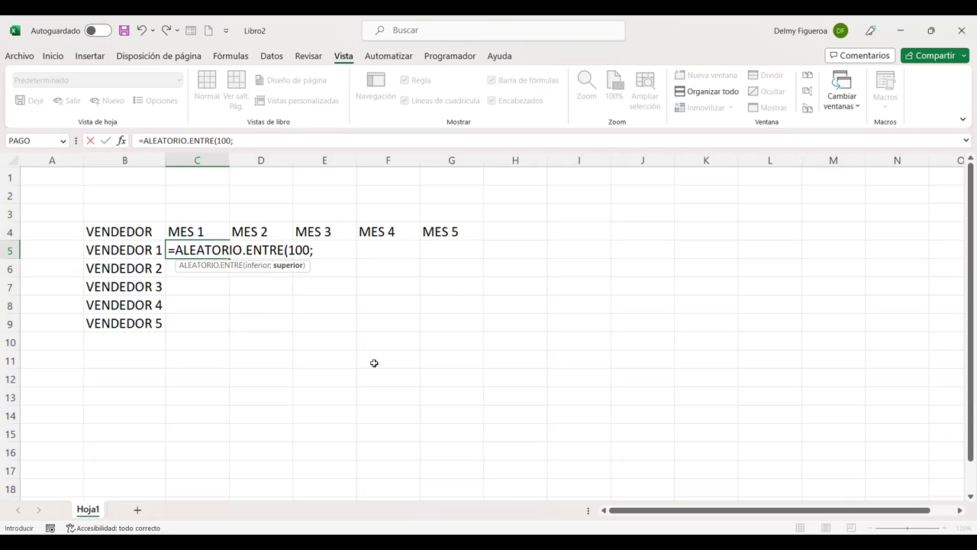
type("999")
key("Return")
Copy the random formula across C5:G9 and select the data block B4:G9
left_click(226, 252)
left_click_drag(227, 258, 231, 332)
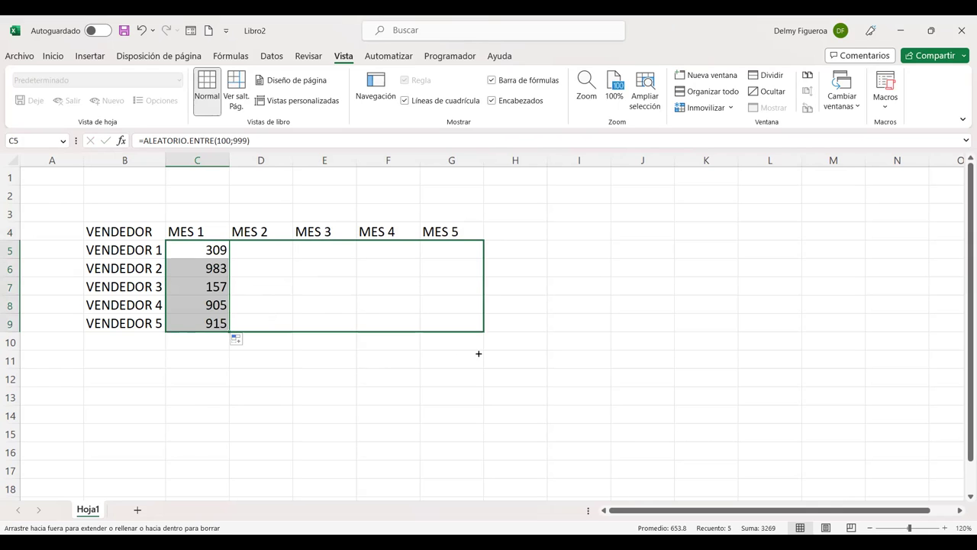
left_click_drag(479, 354, 481, 354)
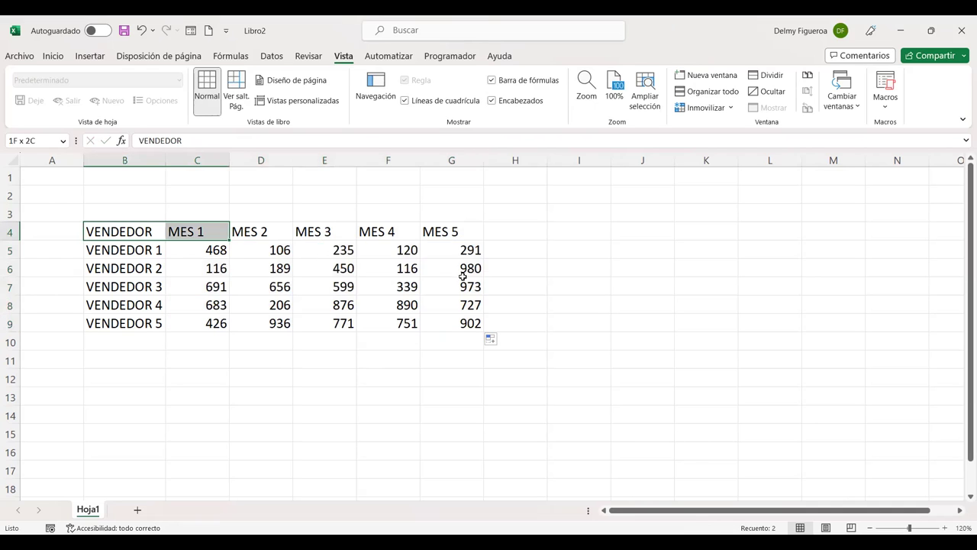
left_click_drag(143, 231, 469, 323)
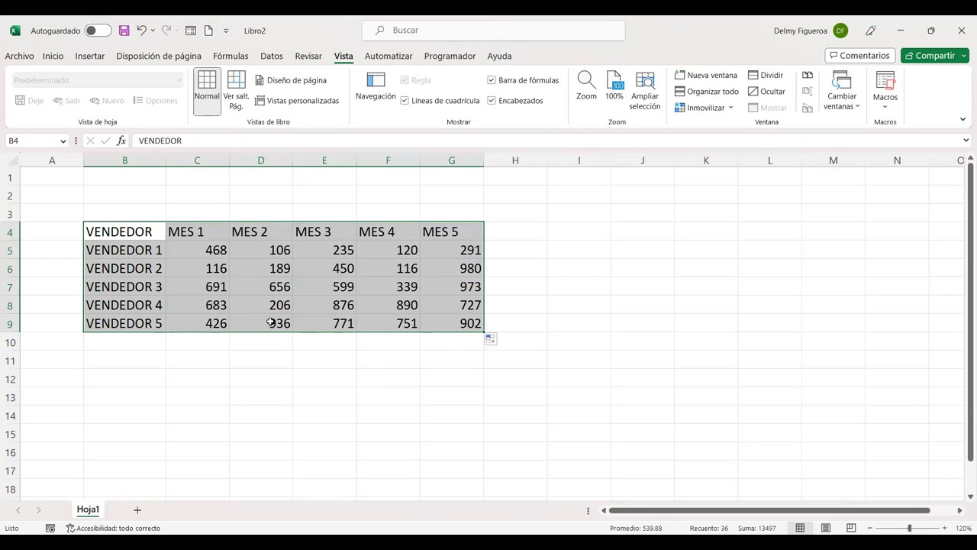
Paste C5:G9 back onto itself as Valores, replacing the ALEATORIO.ENTRE formulas with fixed numbers
left_click(202, 250)
left_click_drag(432, 273, 468, 322)
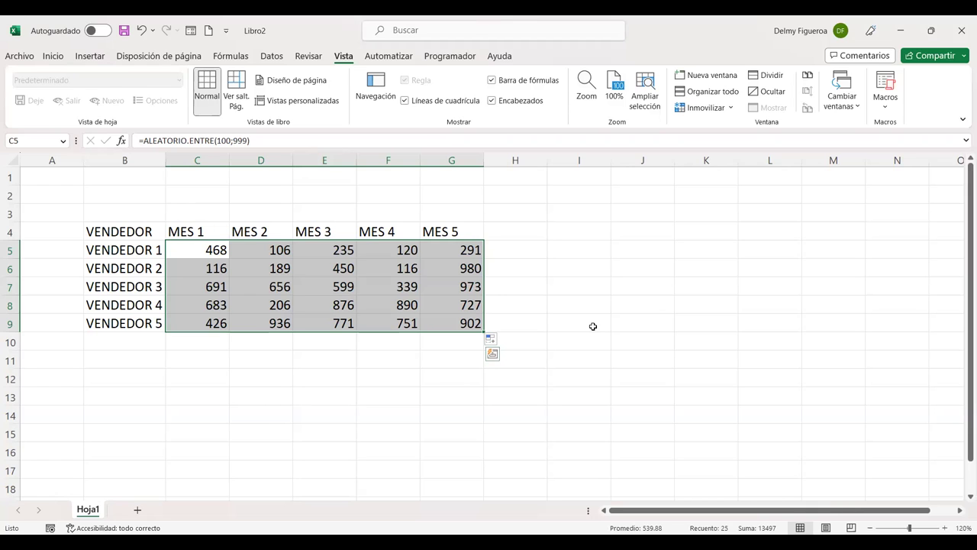
key("ctrl+c")
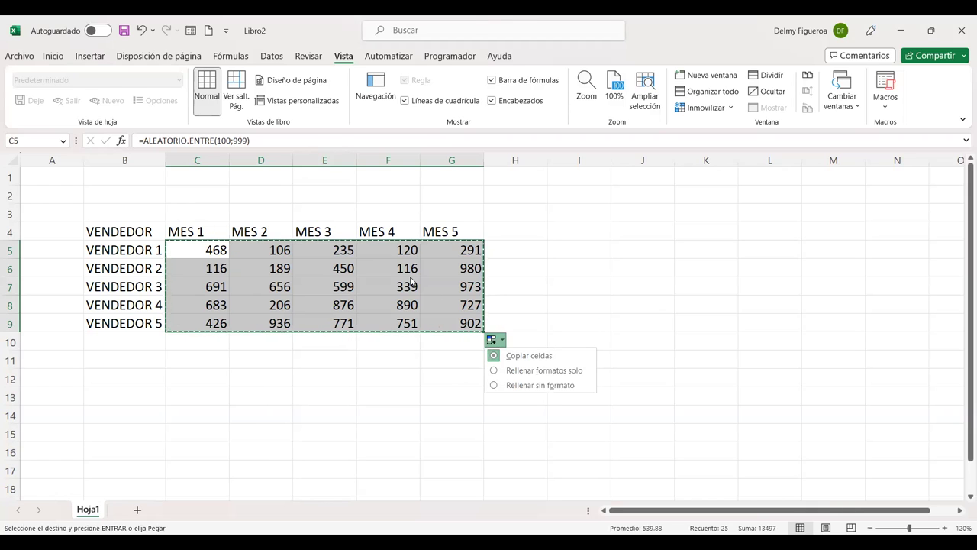
key("Escape")
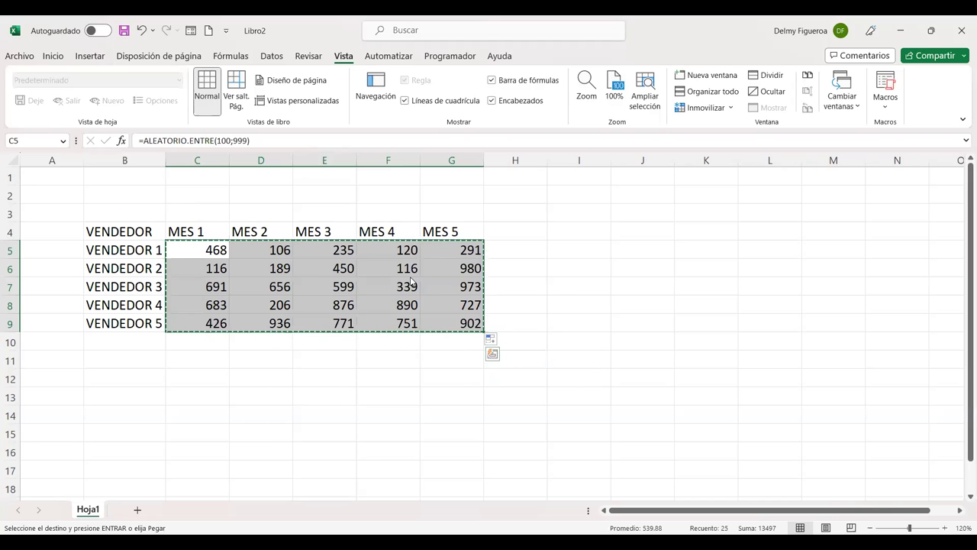
right_click(411, 283)
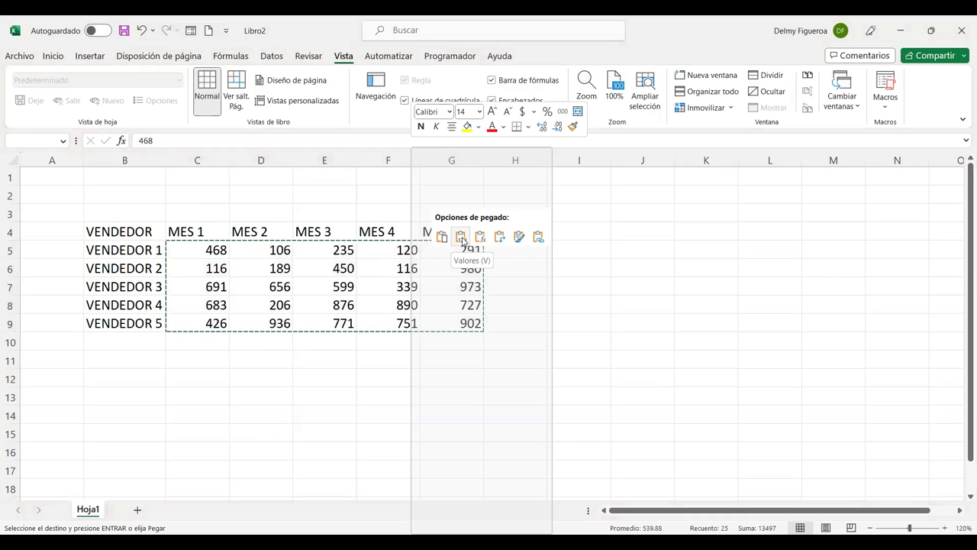
left_click(461, 236)
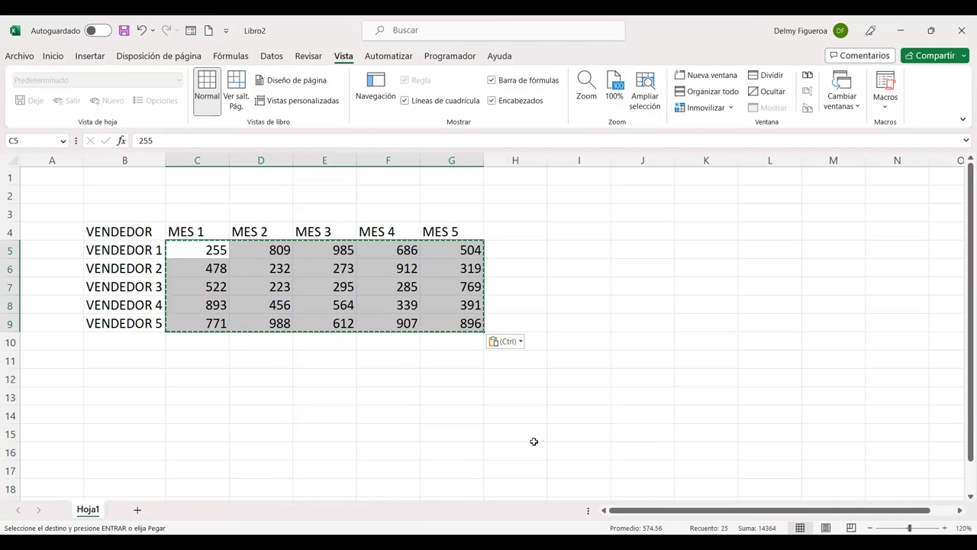
left_click(516, 247)
left_click(516, 231)
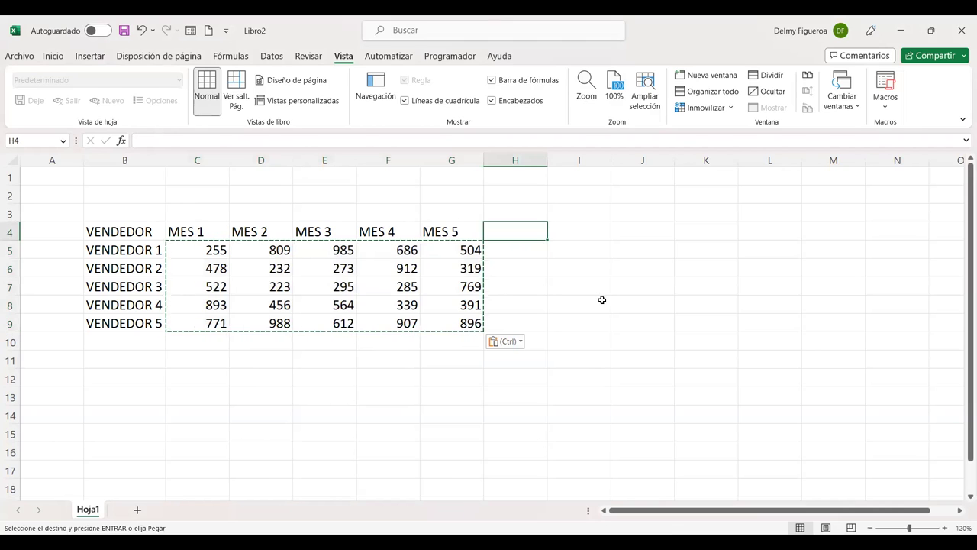
key("Escape")
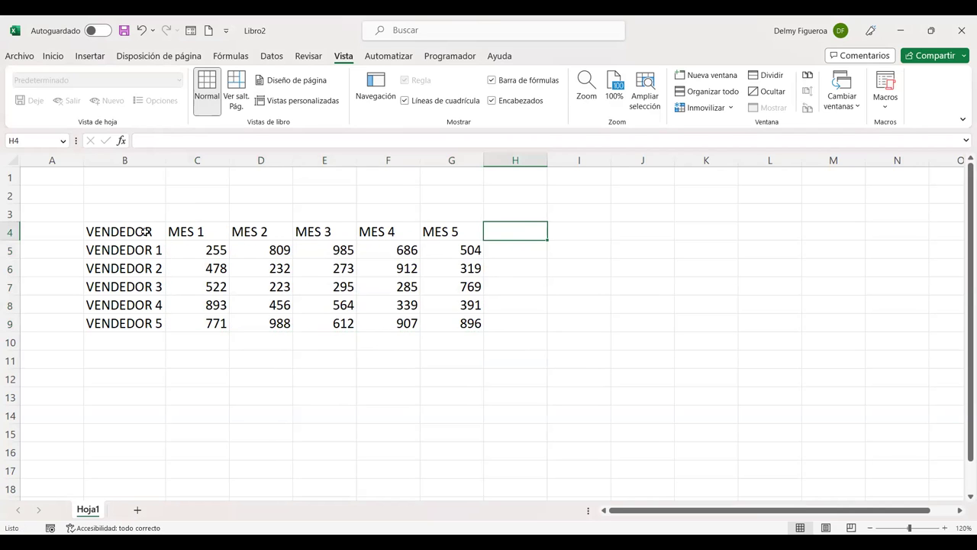
left_click(146, 231)
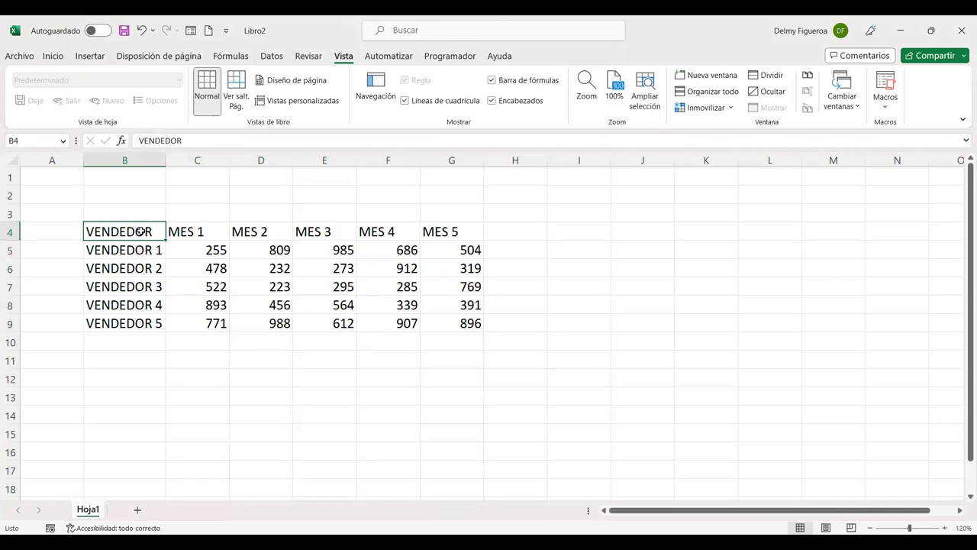
Copy the vendor table B4:G9 and paste it at B13, creating a duplicate in B13:G18
left_click_drag(315, 245, 461, 326)
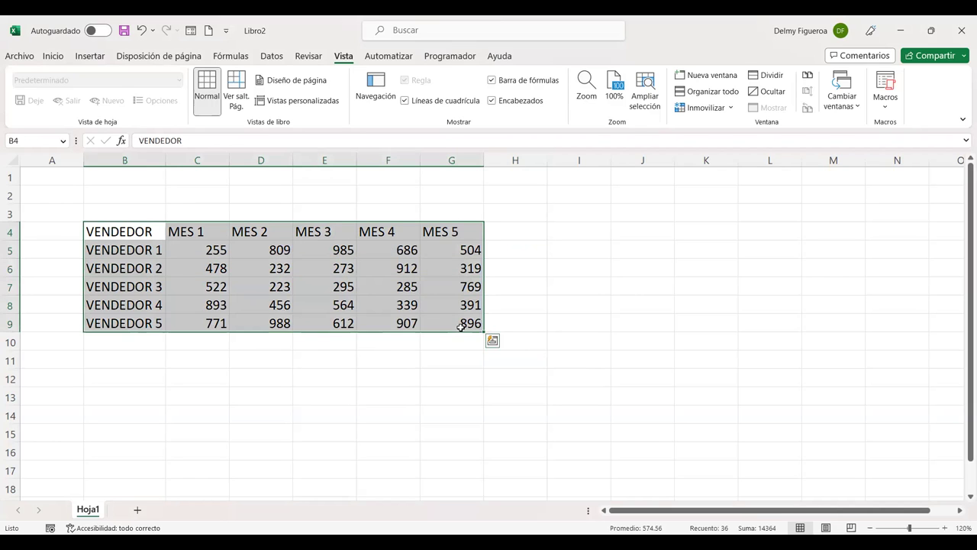
key("ctrl+c")
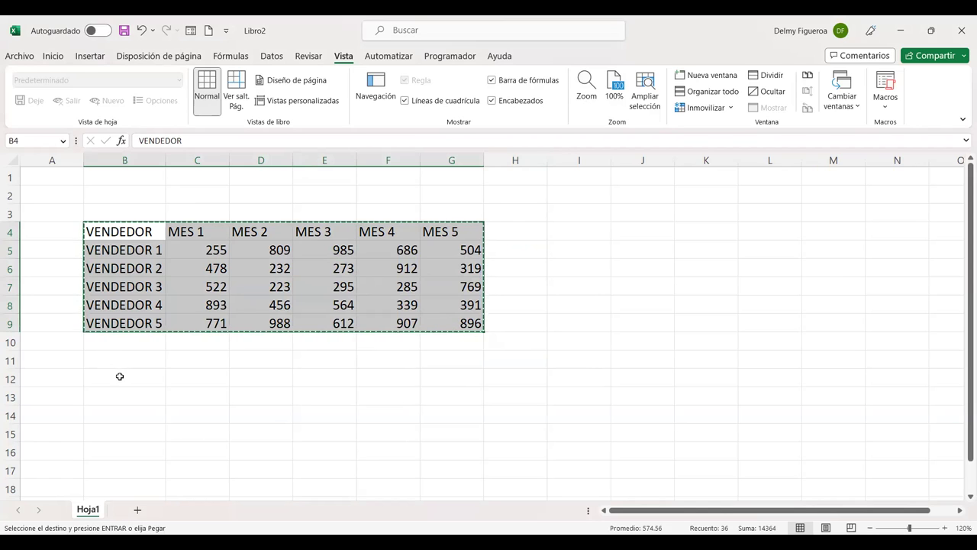
left_click(121, 379)
left_click(125, 392)
key("ctrl+v")
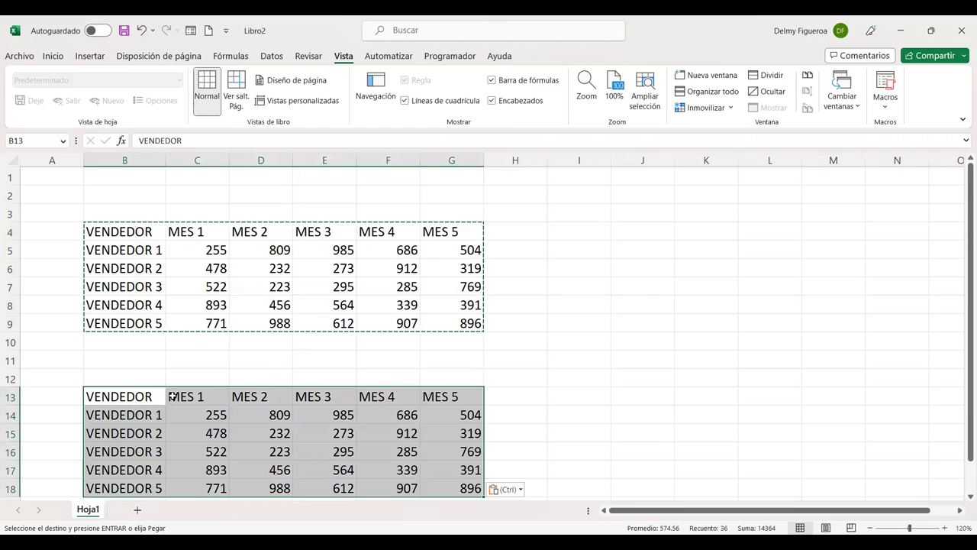
left_click(188, 396)
key("Escape")
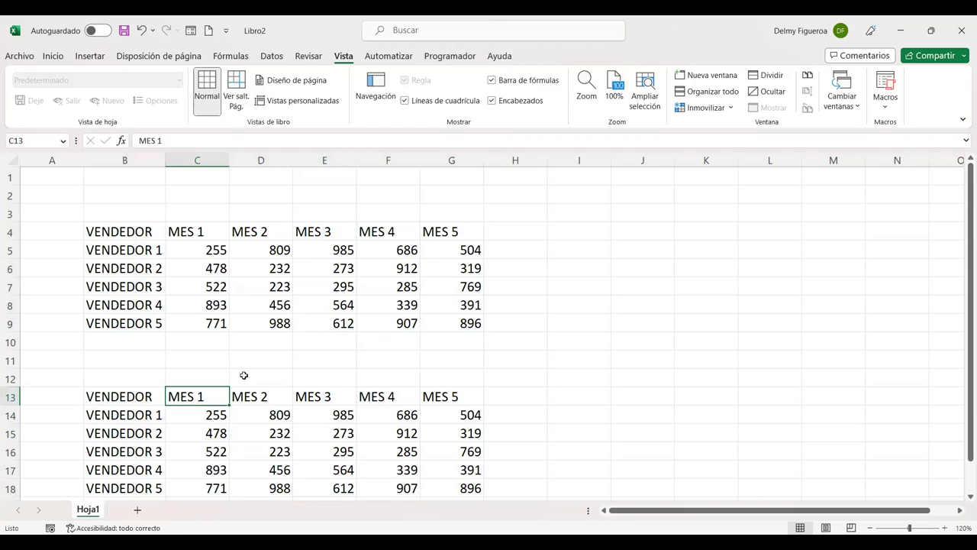
left_click(267, 250)
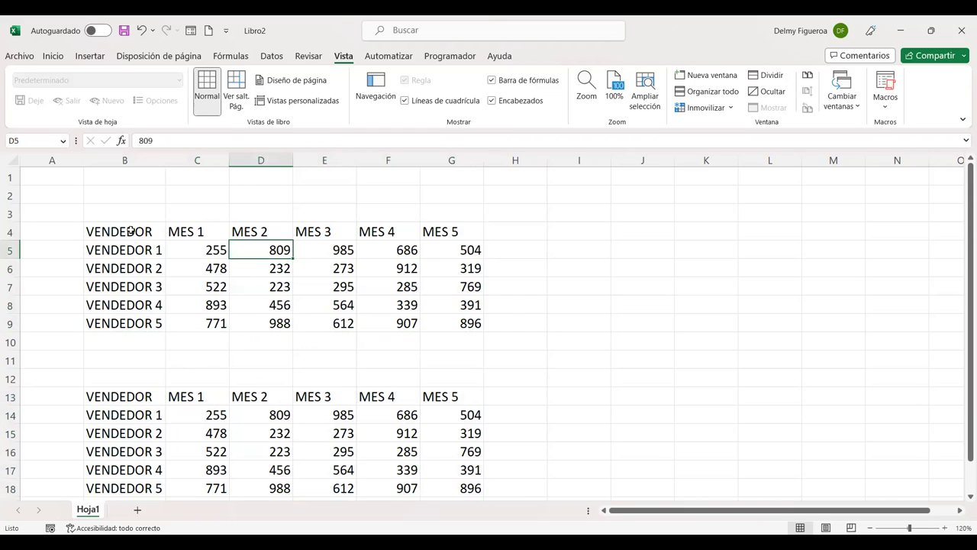
left_click_drag(131, 231, 437, 329)
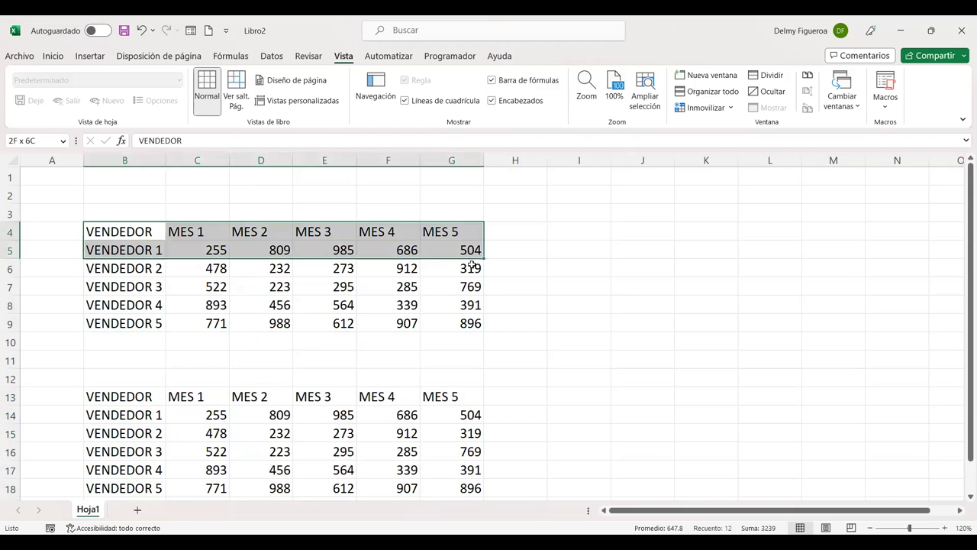
left_click(198, 396)
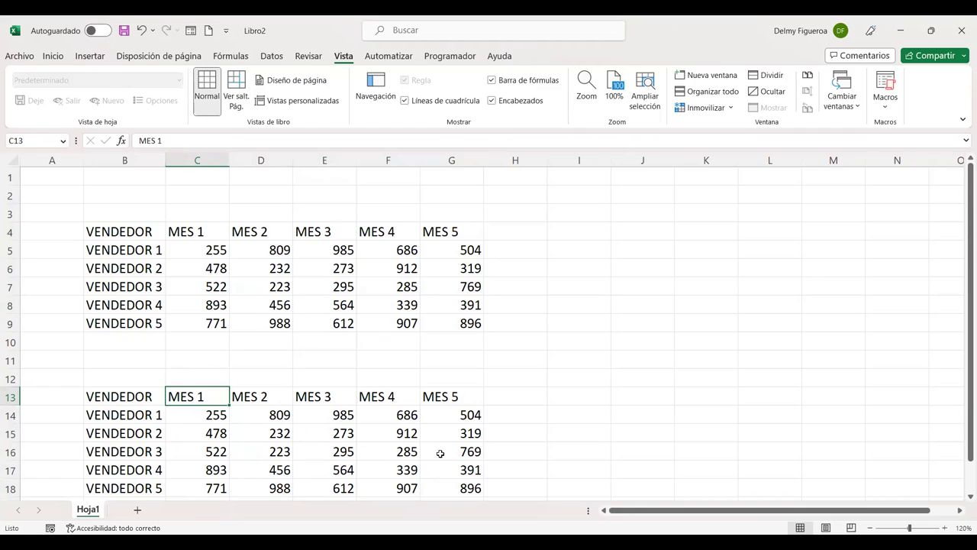
Format B13:G18 as a light green banded table, confirming range $B$13:$G$18 with headers
left_click(55, 58)
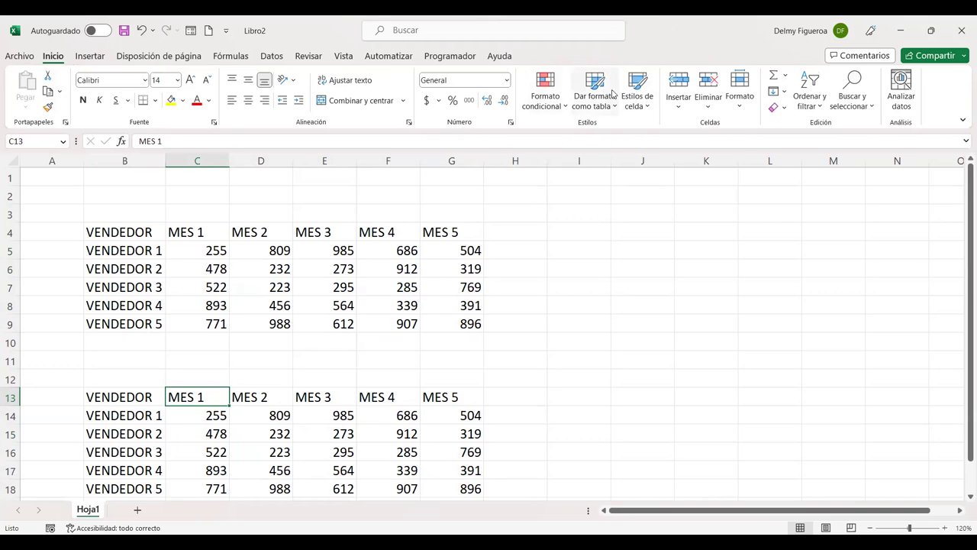
left_click(615, 114)
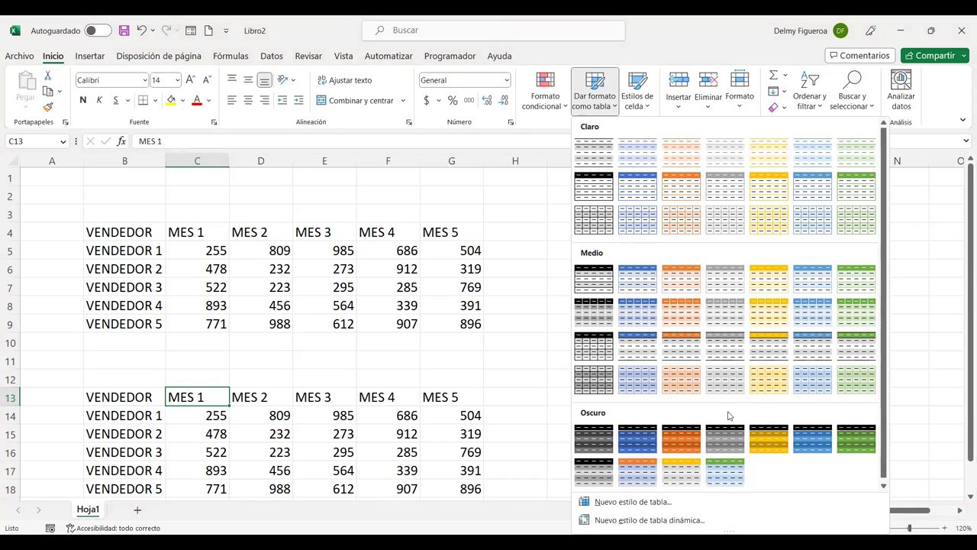
left_click(861, 219)
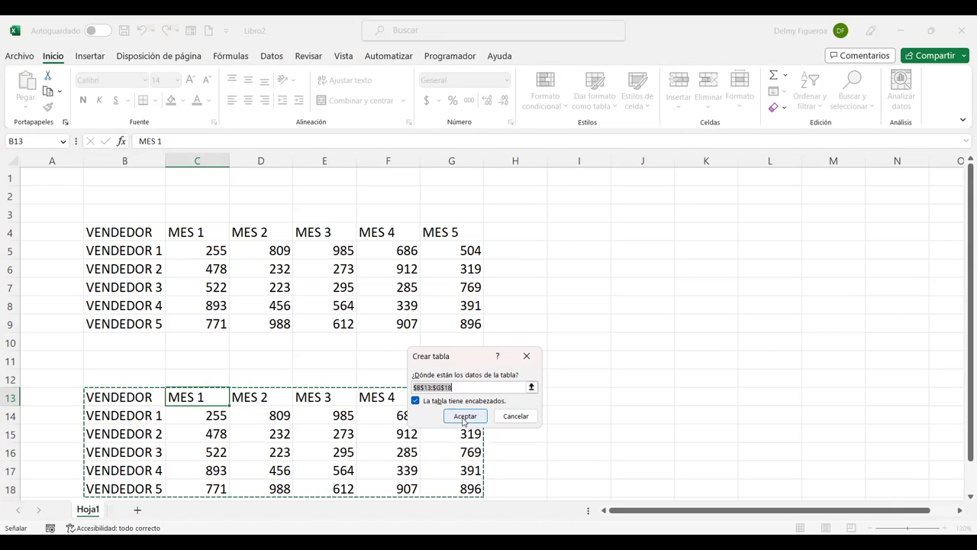
left_click(462, 416)
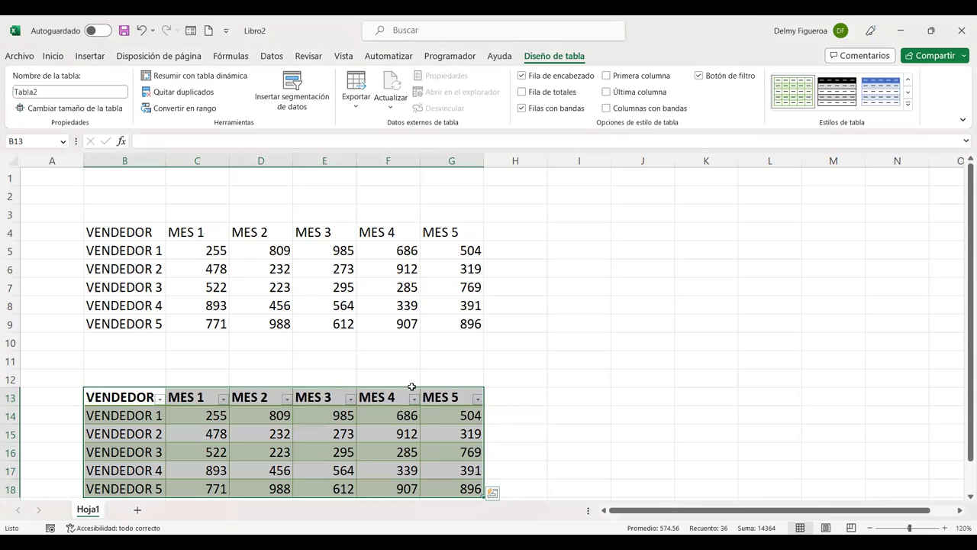
scroll(451, 414, "down", 2)
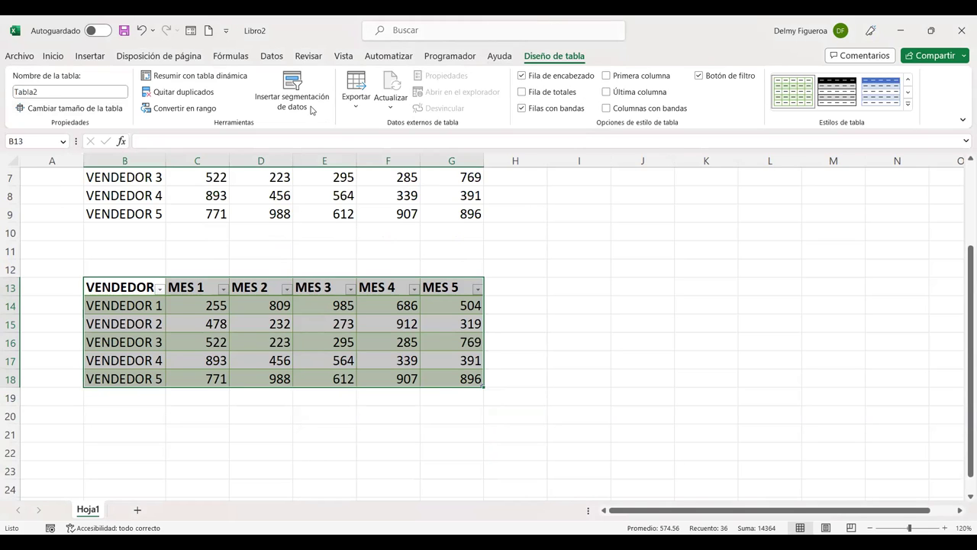
mouse_move(477, 386)
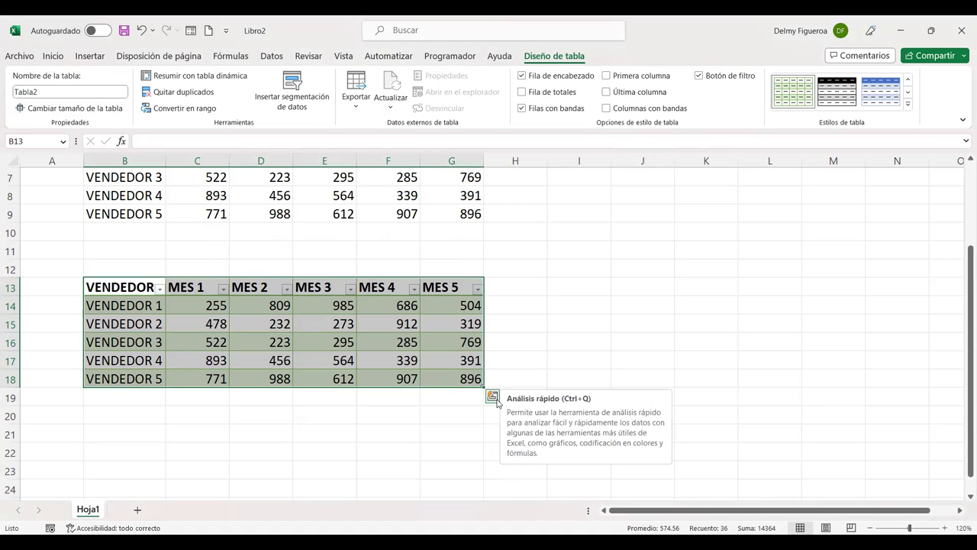
left_click(494, 399)
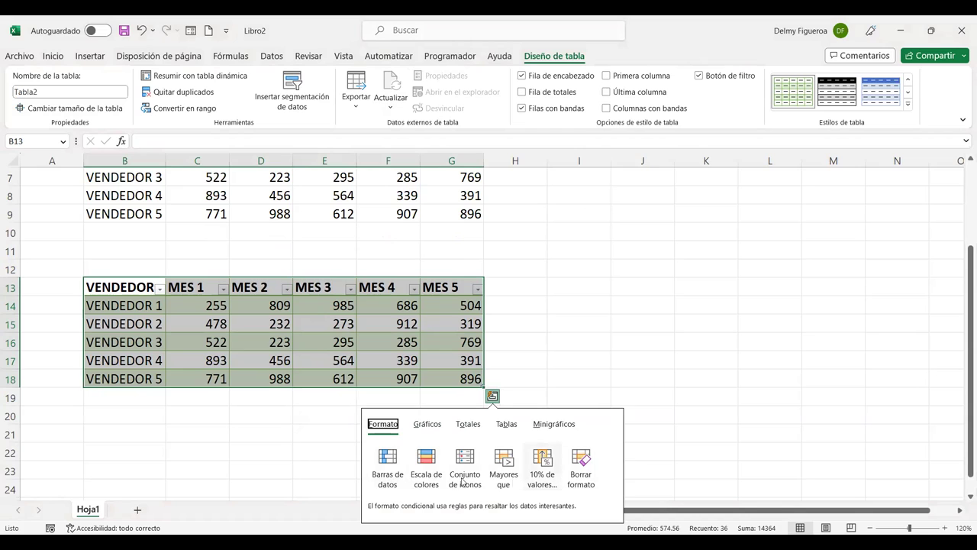
left_click(426, 428)
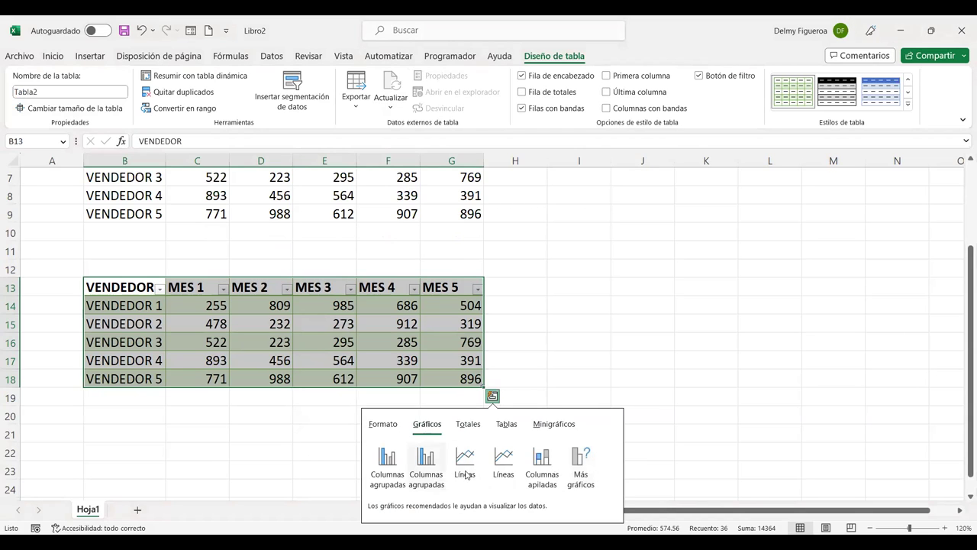
left_click(468, 426)
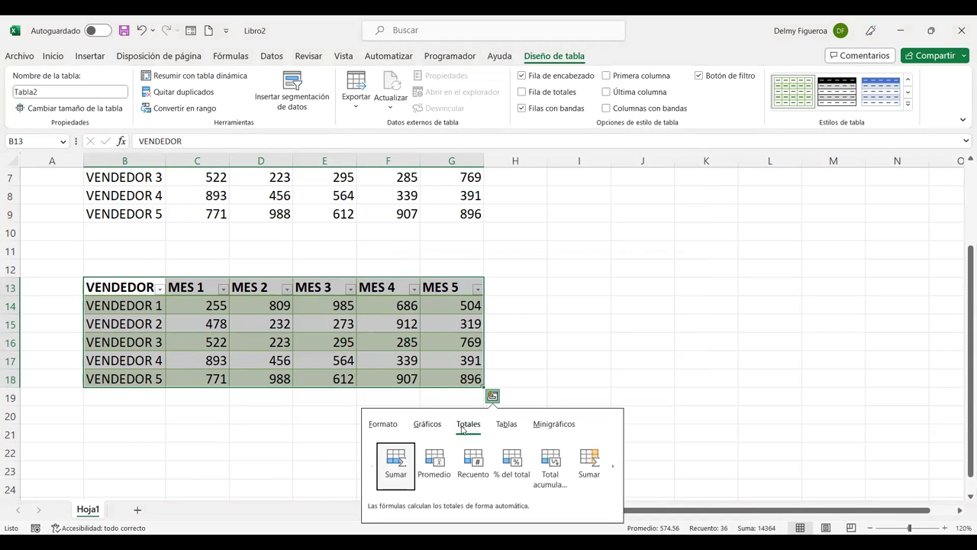
left_click(513, 427)
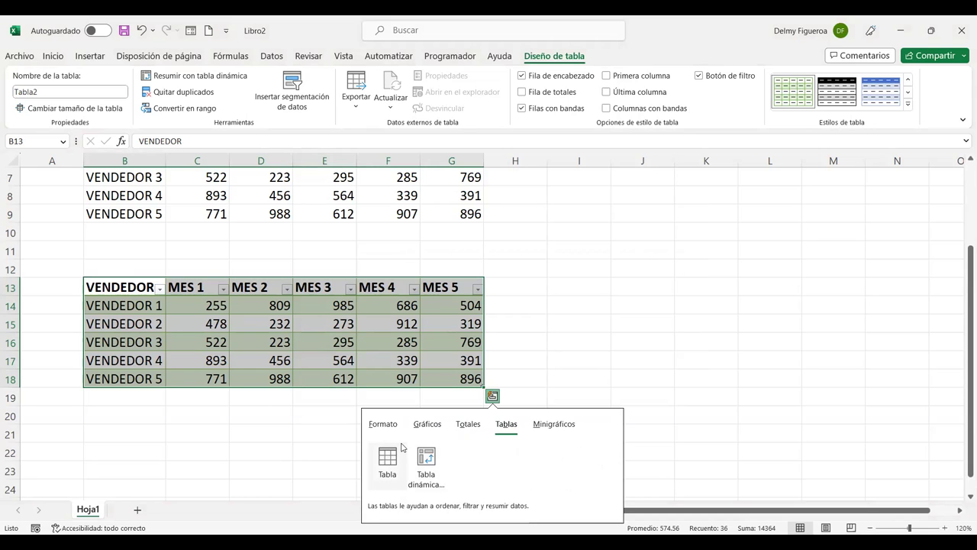
mouse_move(399, 464)
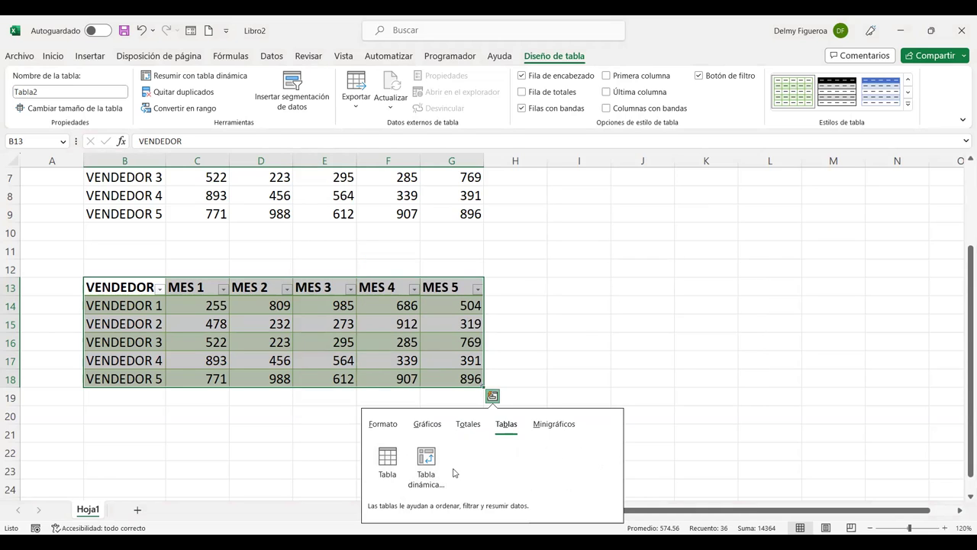
left_click(551, 425)
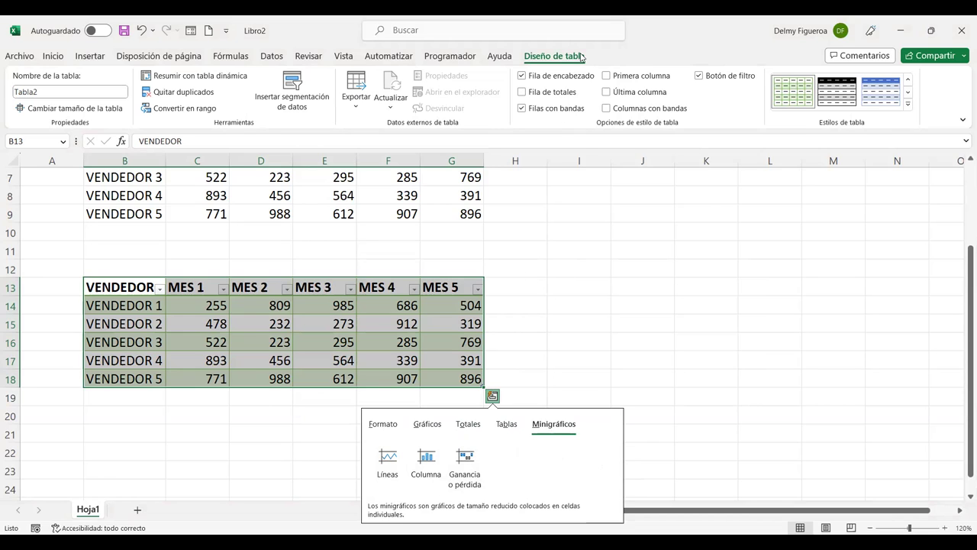
left_click(401, 214)
scroll(415, 223, "up", 1)
scroll(255, 249, "up", 1)
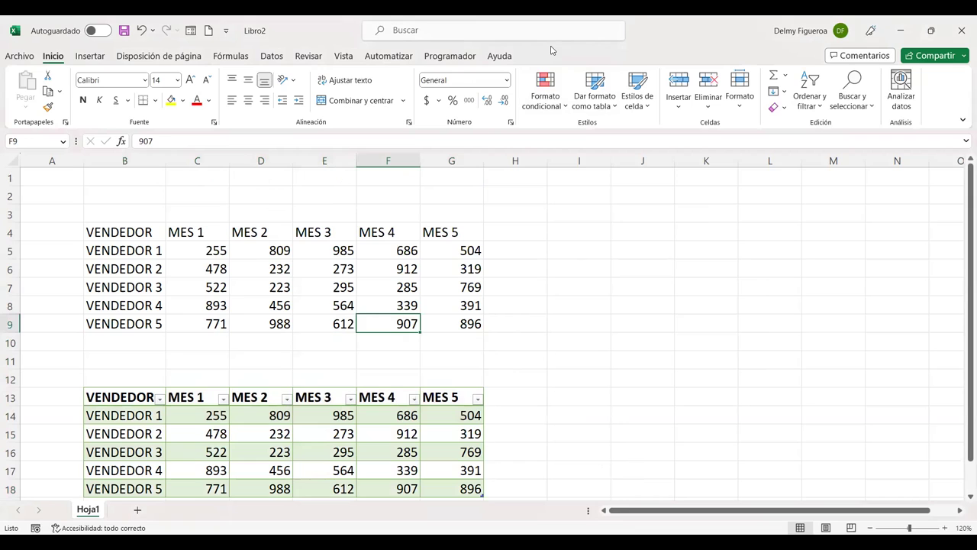
Undo the green table formatting so B13:G18 returns to plain cells
left_click(388, 414)
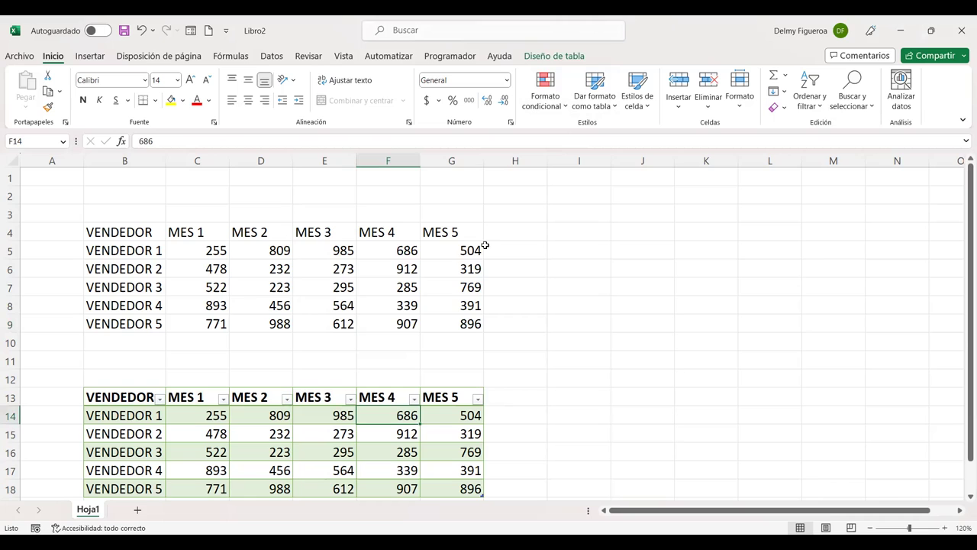
left_click(426, 249)
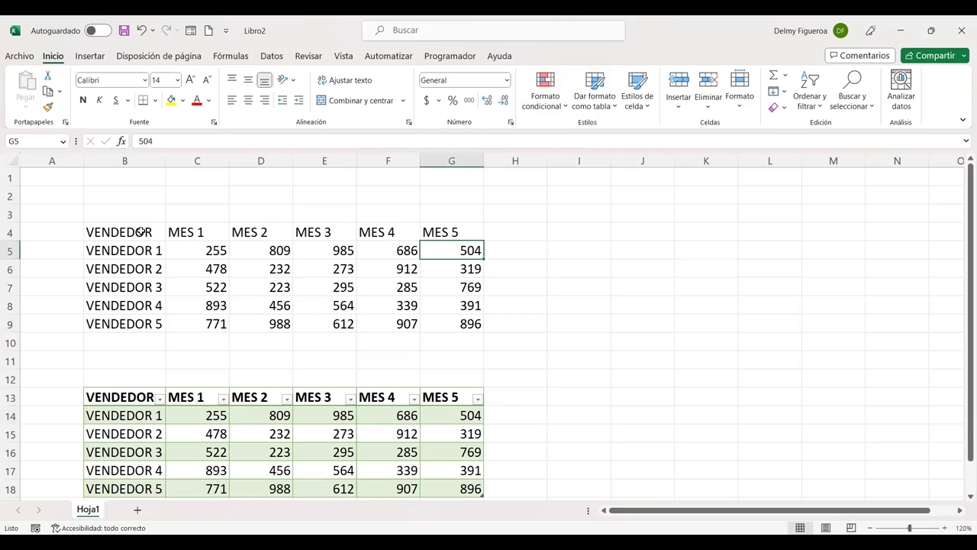
left_click_drag(145, 232, 450, 325)
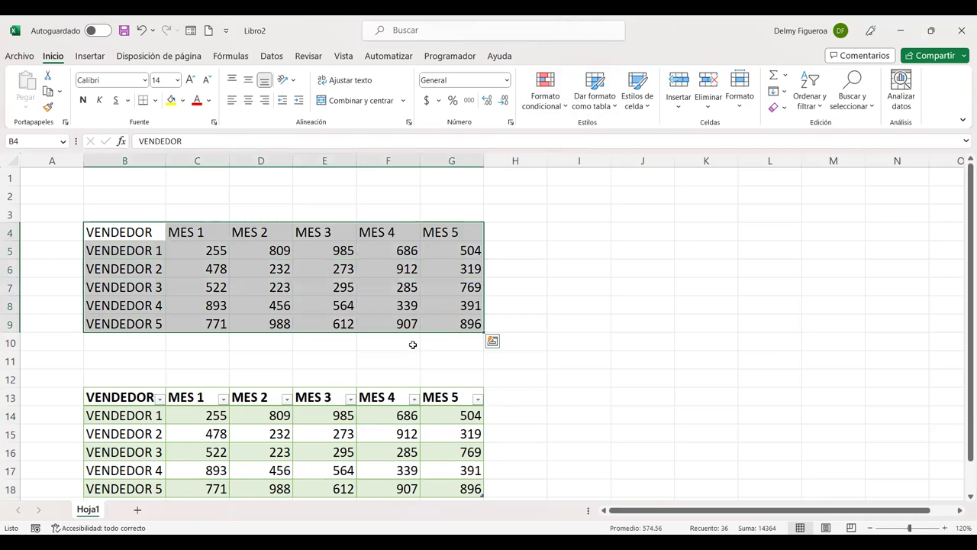
left_click(380, 418)
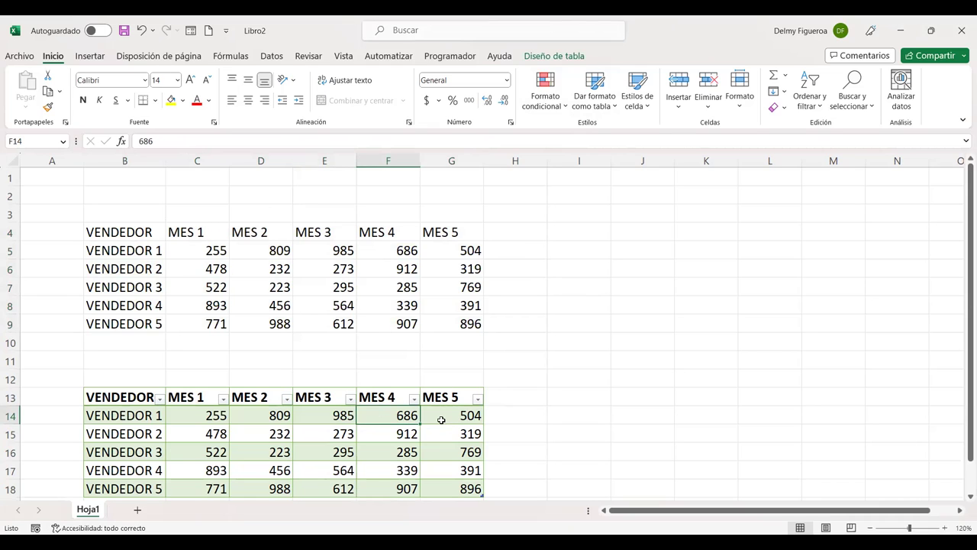
key("ctrl+z")
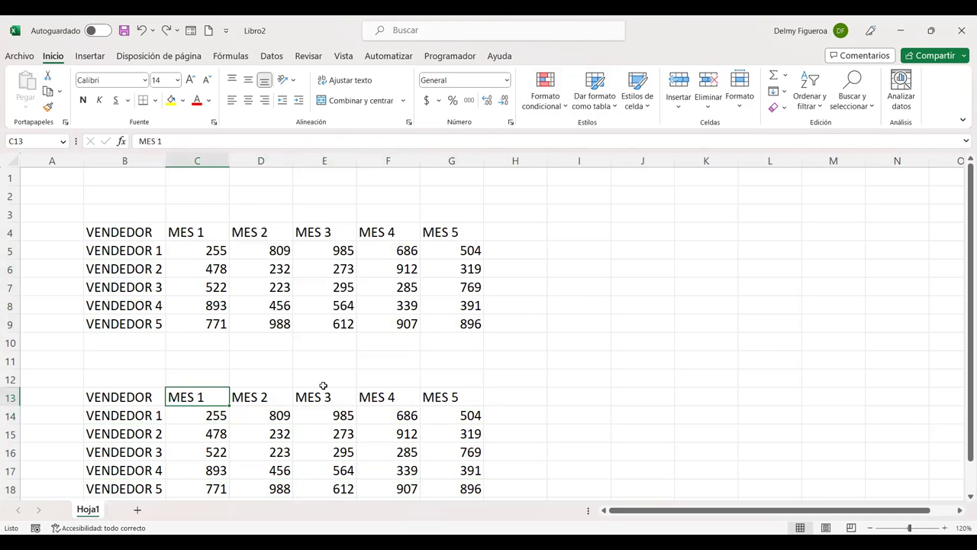
Create a table from B13:G18 via Insertar > Tabla, then undo it, leaving plain data
left_click(94, 58)
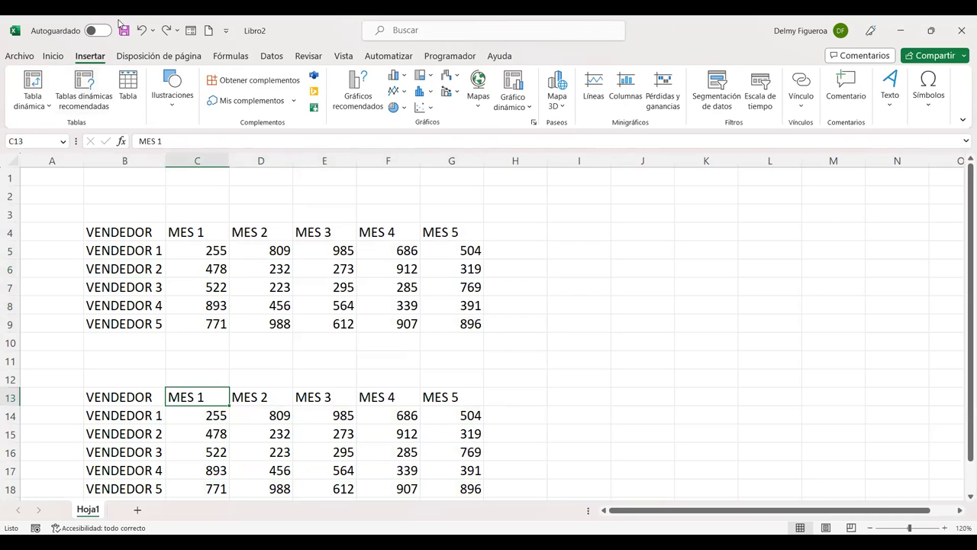
left_click(134, 86)
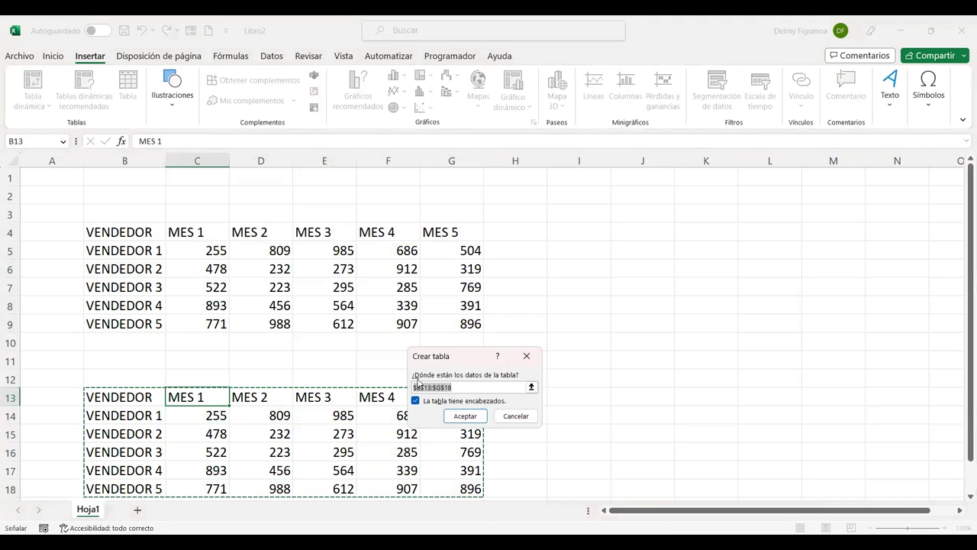
left_click(461, 415)
scroll(480, 416, "down", 1)
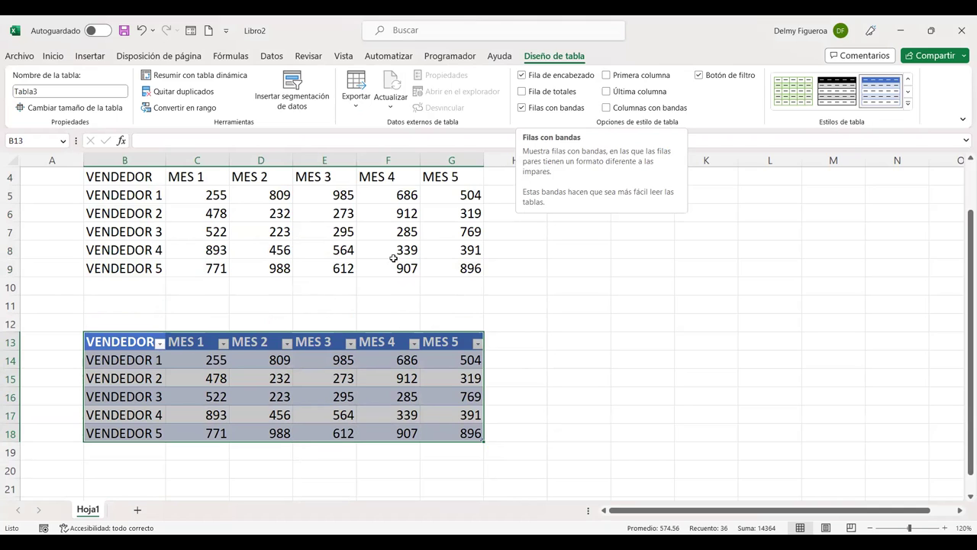
left_click(794, 90)
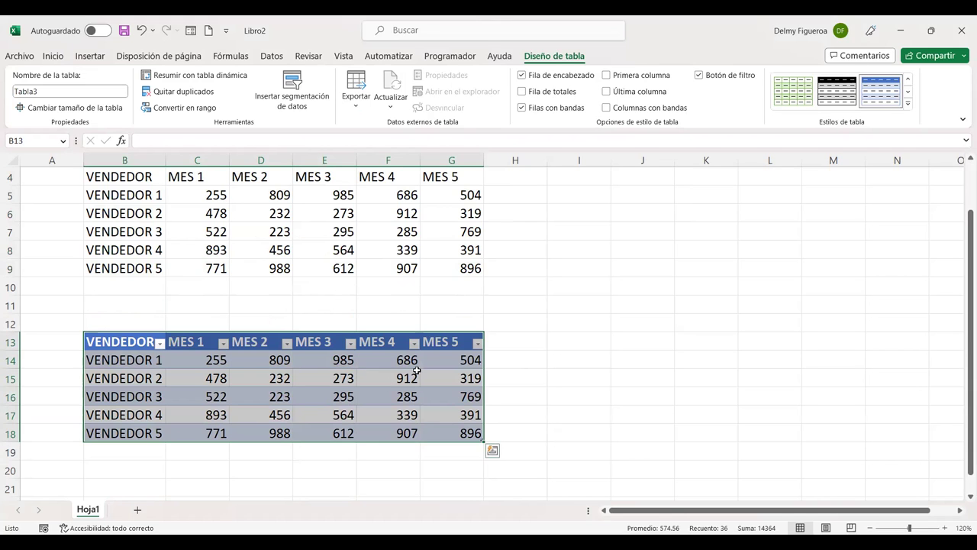
key("ctrl+z")
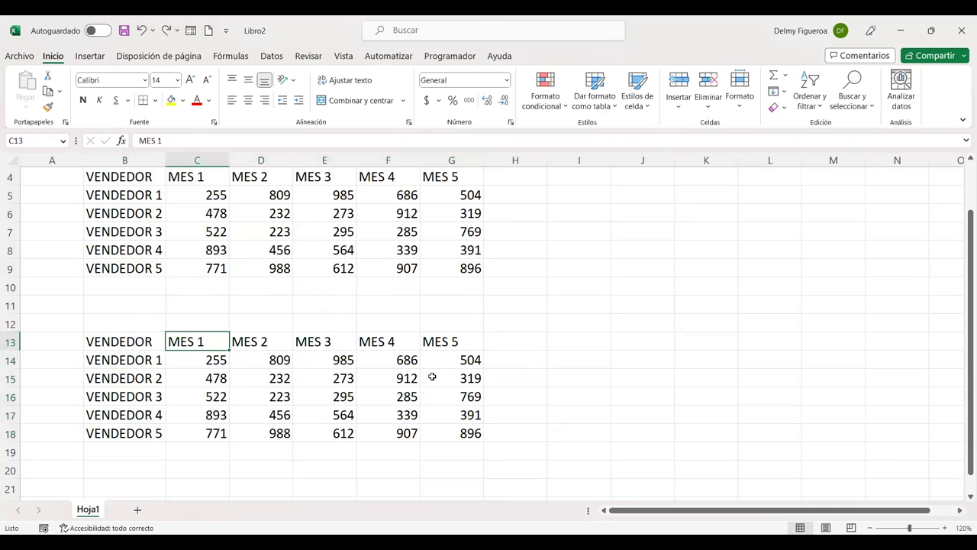
left_click(102, 60)
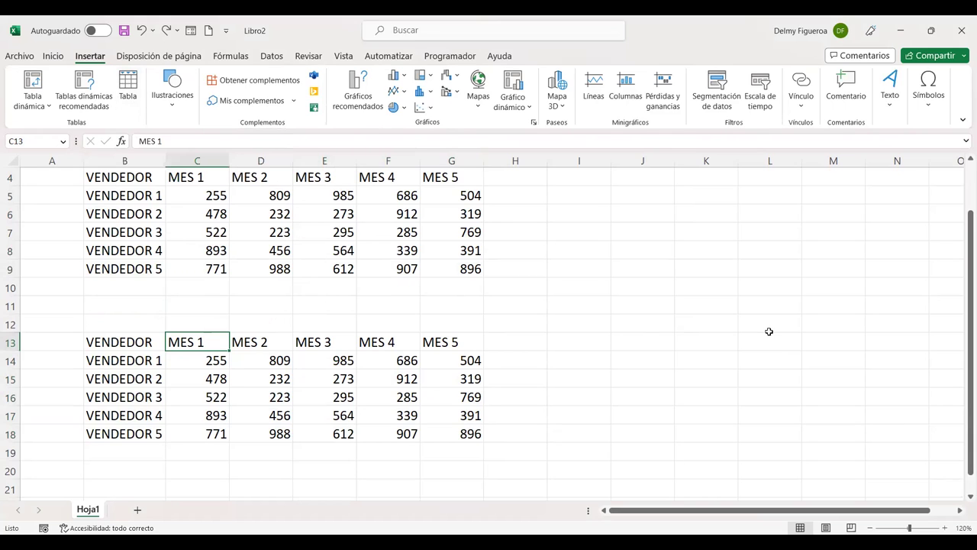
key("ctrl+t")
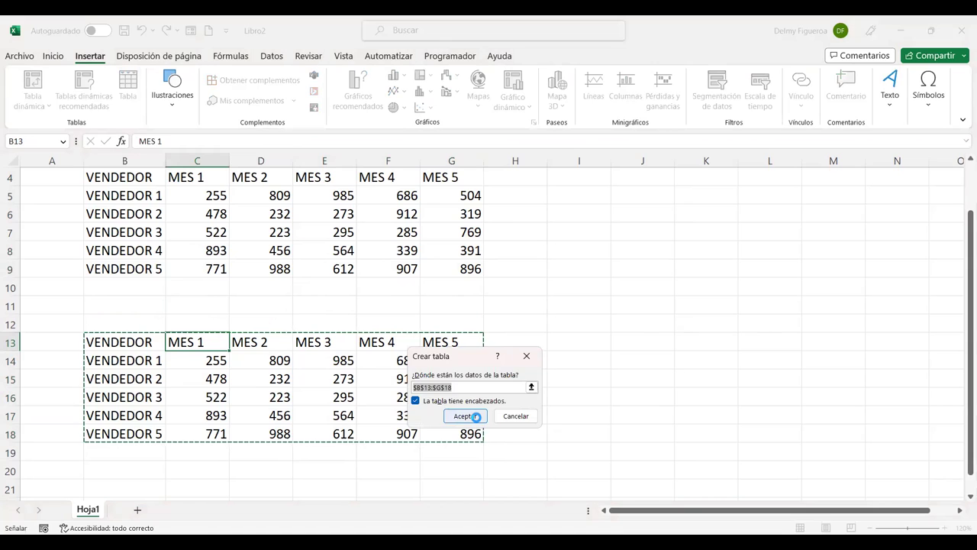
left_click(475, 416)
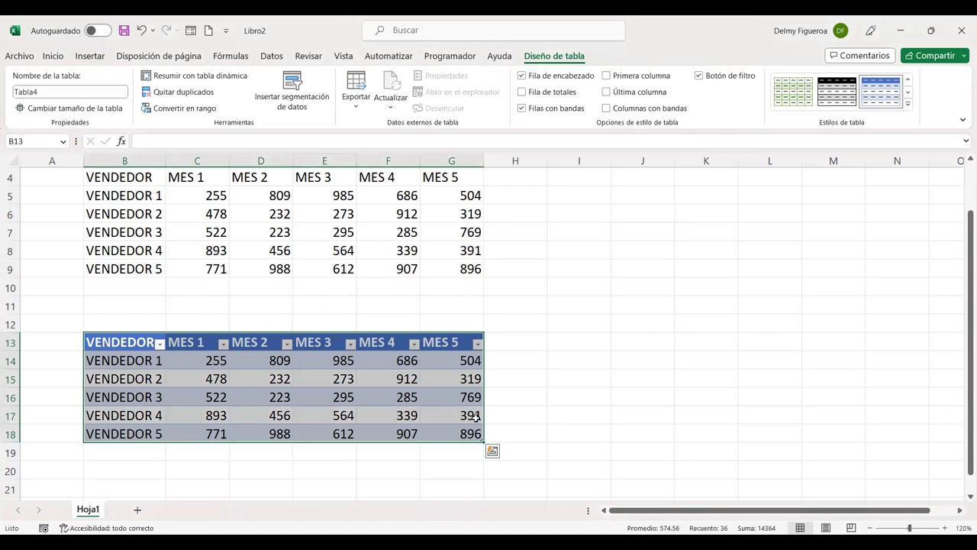
key("ctrl+z")
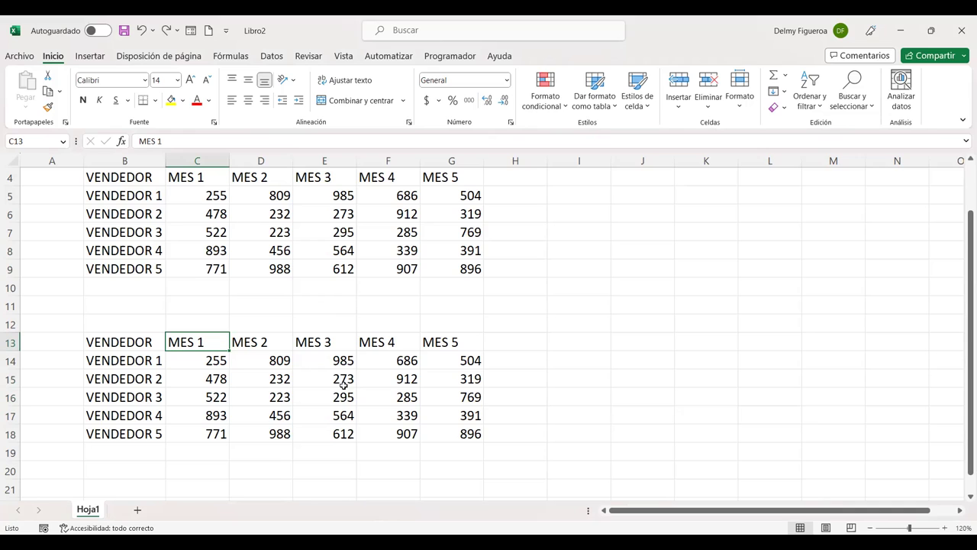
Convert $B$13:$G$18 into a table with headers using the table shortcut
key("ctrl+t")
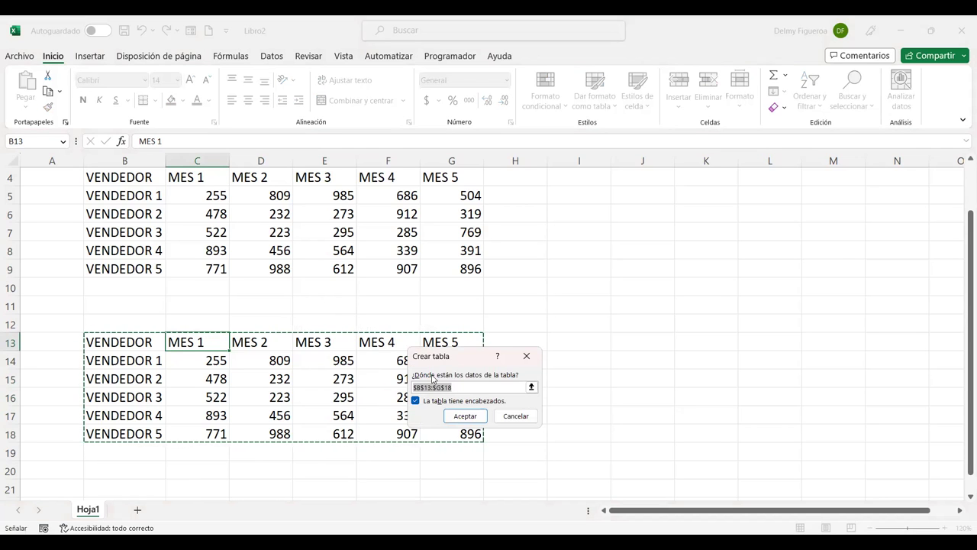
left_click(456, 416)
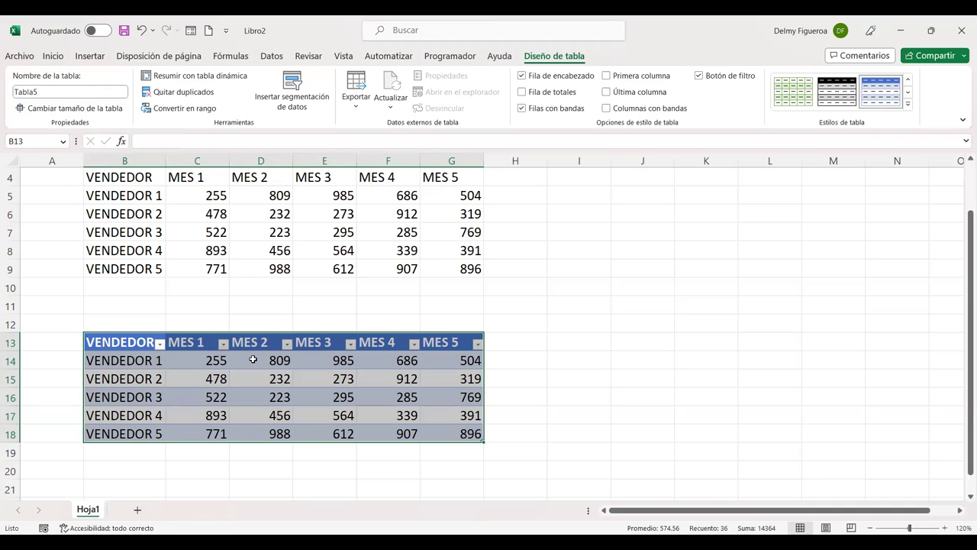
Rename the table from Tabla5 to Ventas
left_click(50, 92)
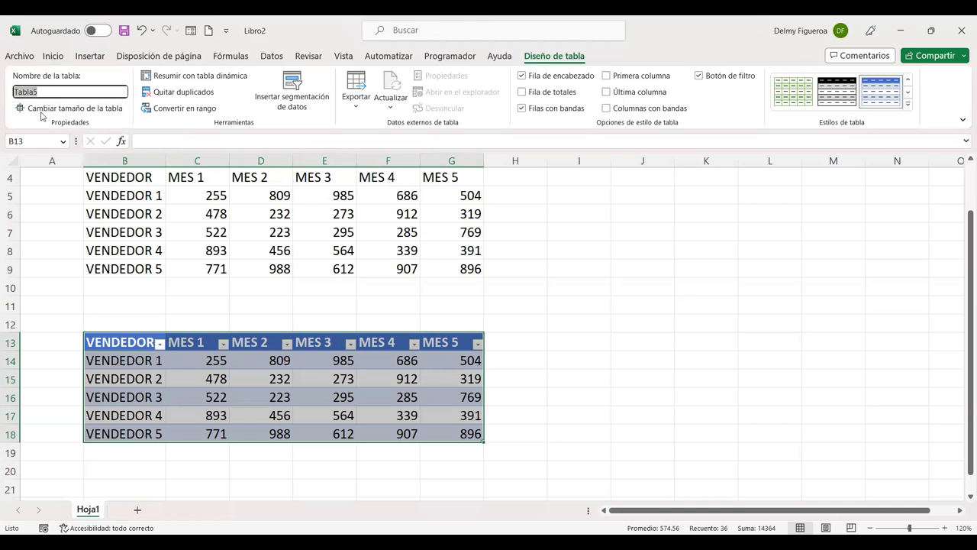
type("Ventas")
key("Return")
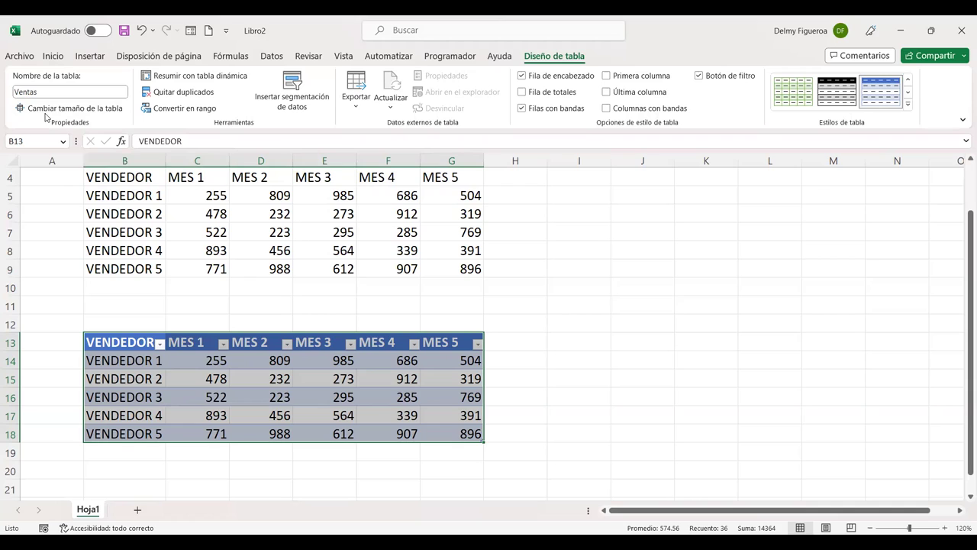
Pick Ventas from the Name Box dropdown to confirm it selects the table's data
left_click(64, 141)
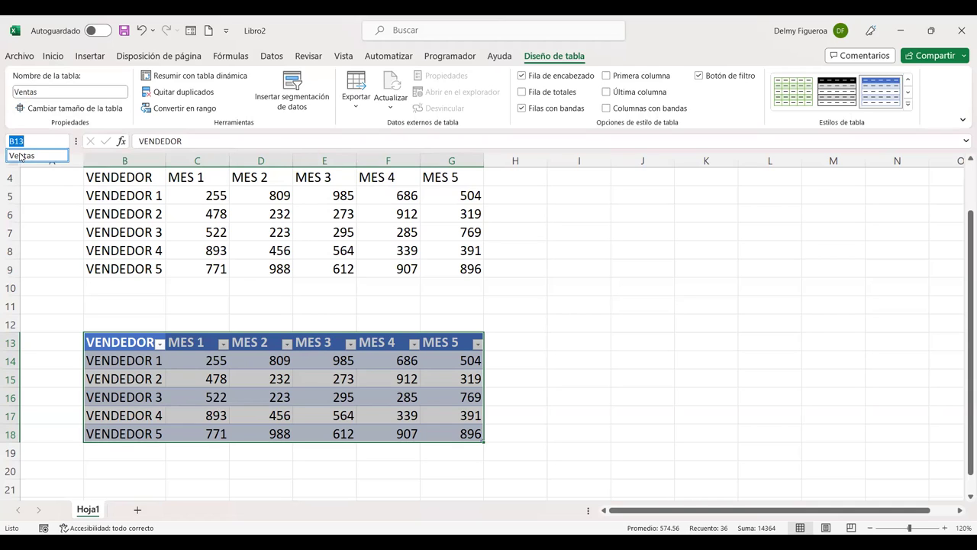
left_click(33, 158)
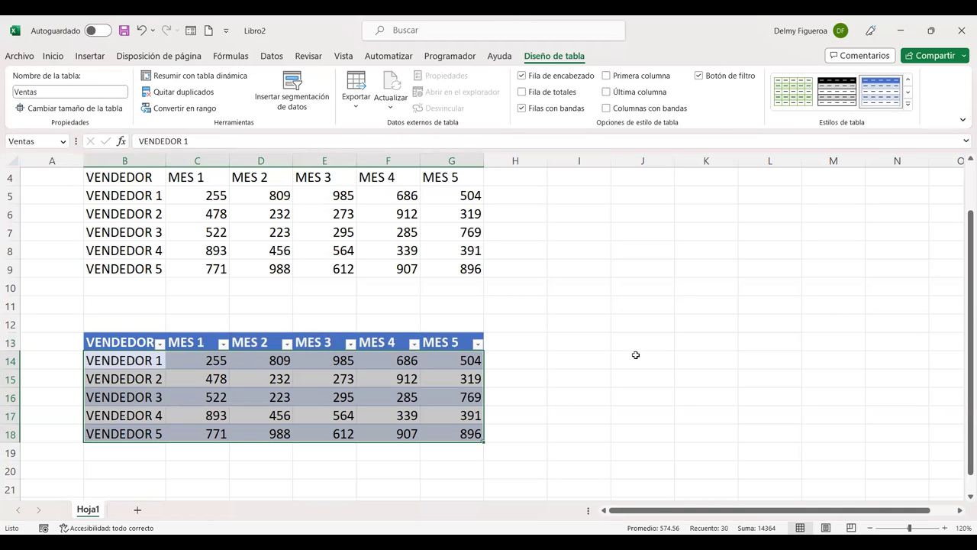
left_click(635, 356)
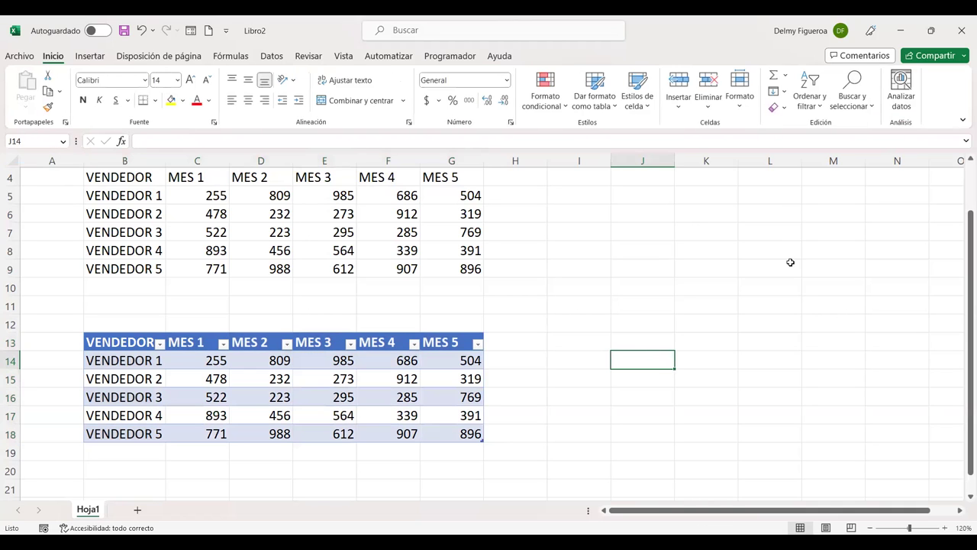
left_click(64, 142)
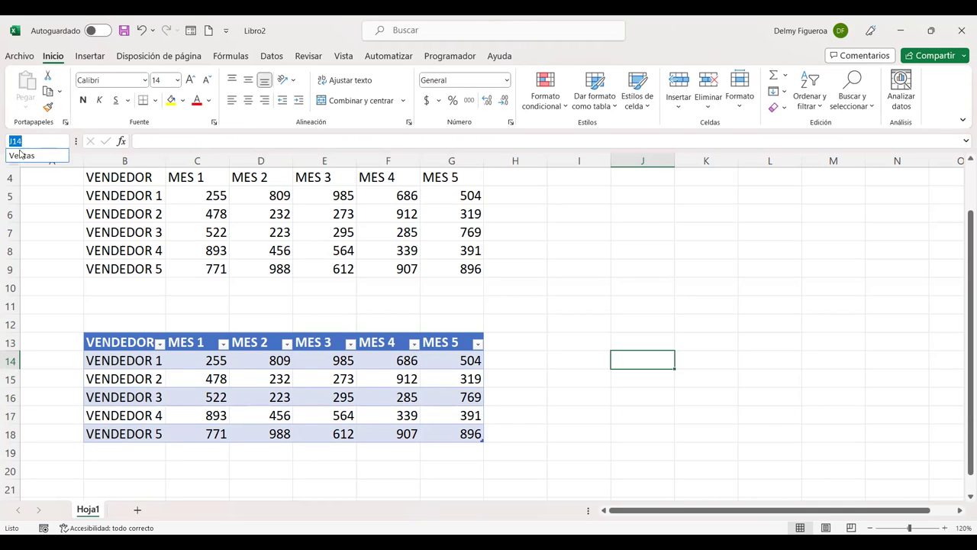
left_click(21, 156)
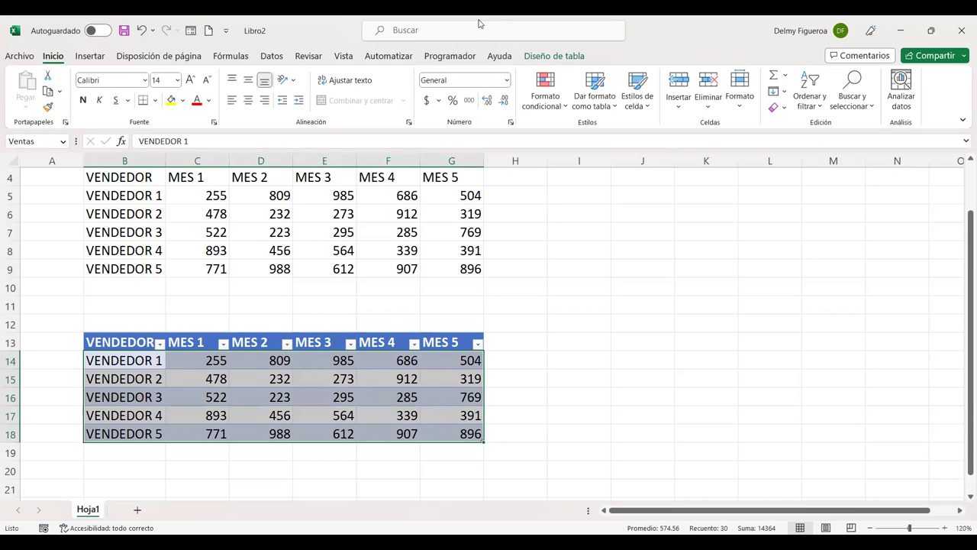
Drag the Ventas table's resize handle down to row 22, after undoing an accidental stretch into column H
left_click(569, 55)
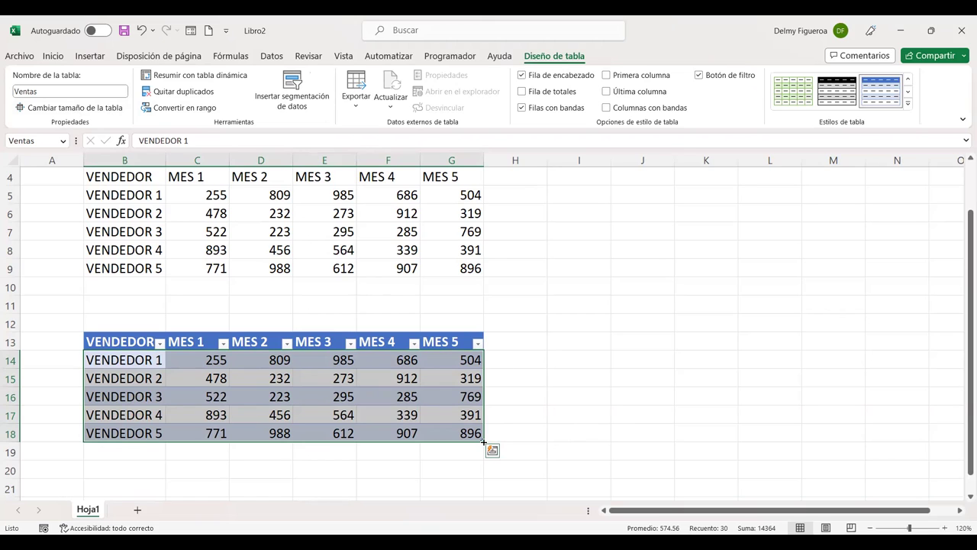
mouse_move(483, 441)
left_mouse_down()
mouse_move(531, 478)
mouse_move(546, 442)
left_mouse_up()
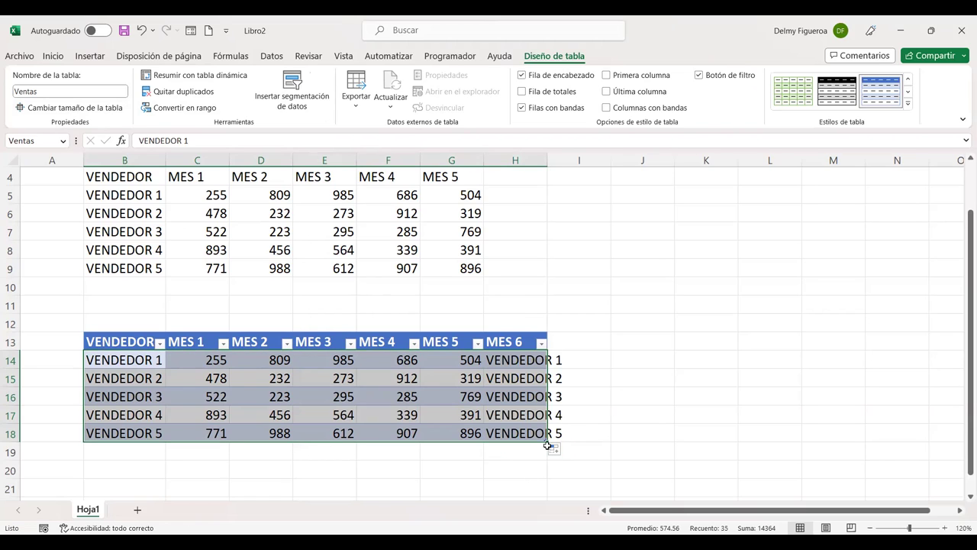
key("ctrl+z")
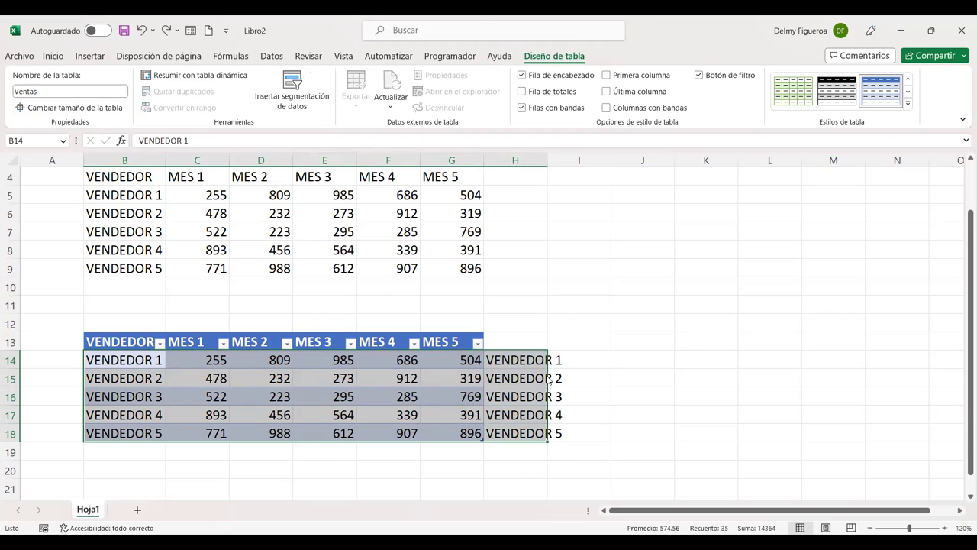
left_click(521, 371)
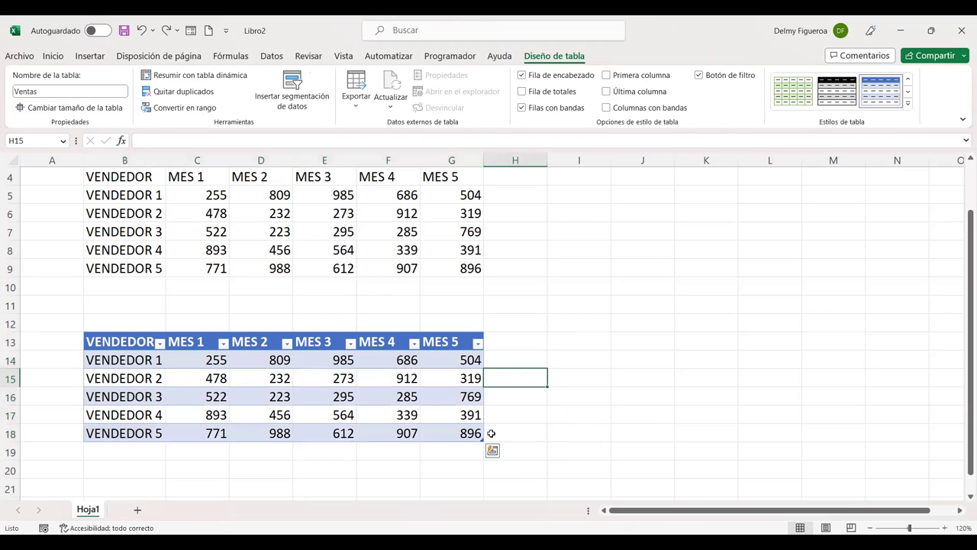
left_click_drag(482, 441, 486, 457)
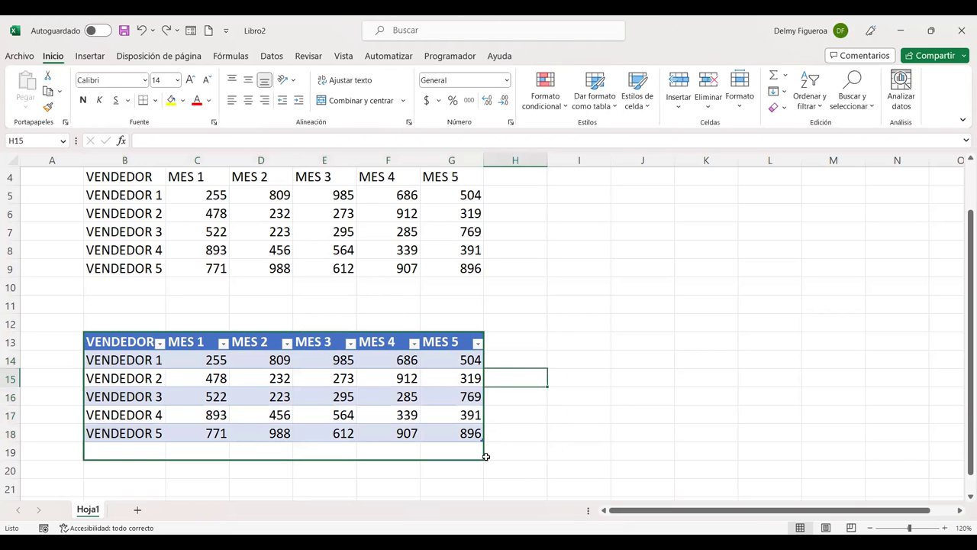
scroll(513, 457, "down", 1)
left_click_drag(482, 418, 482, 420)
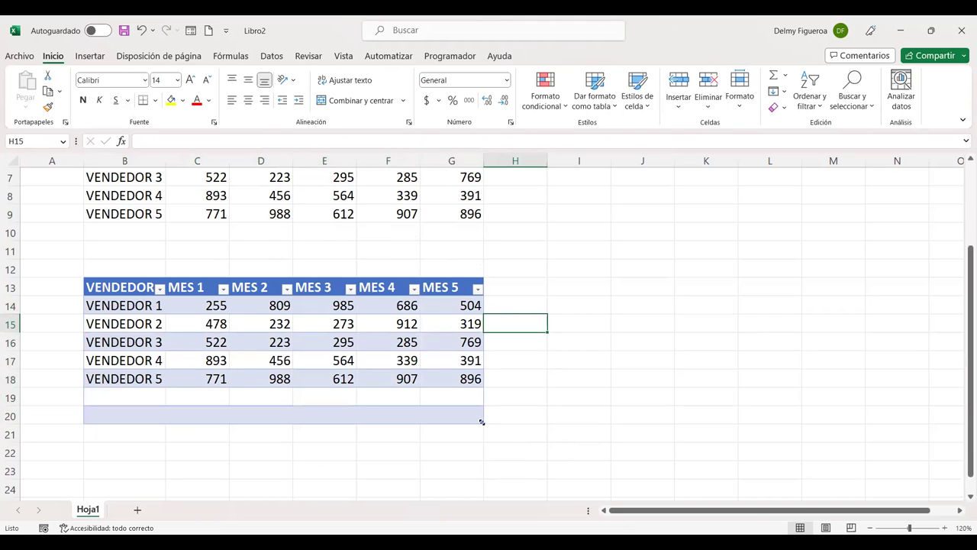
left_click_drag(482, 432, 481, 453)
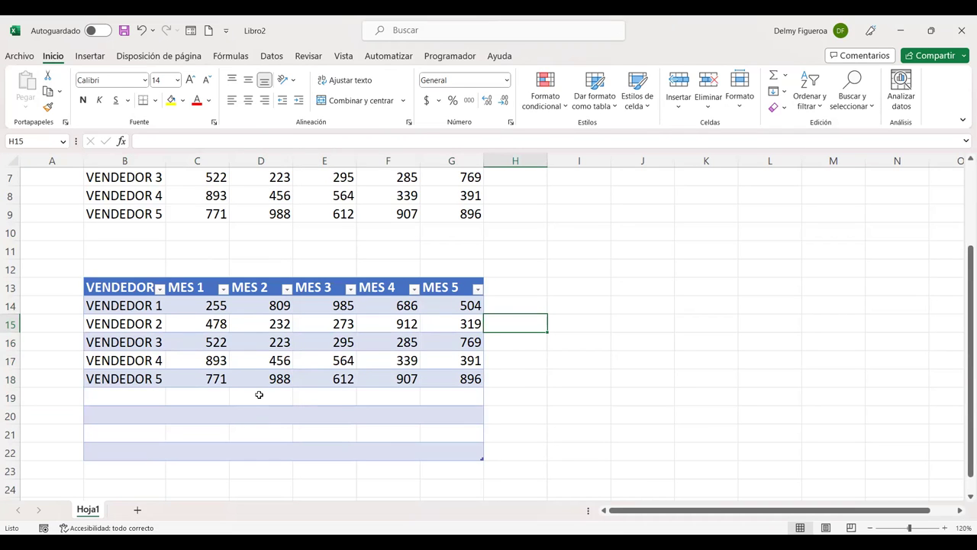
Select cells in the table and move down into the new empty rows
left_click(259, 395)
left_click(254, 361)
left_click(250, 342)
left_click(240, 399)
left_click(145, 397)
key("Down")
key("Down")
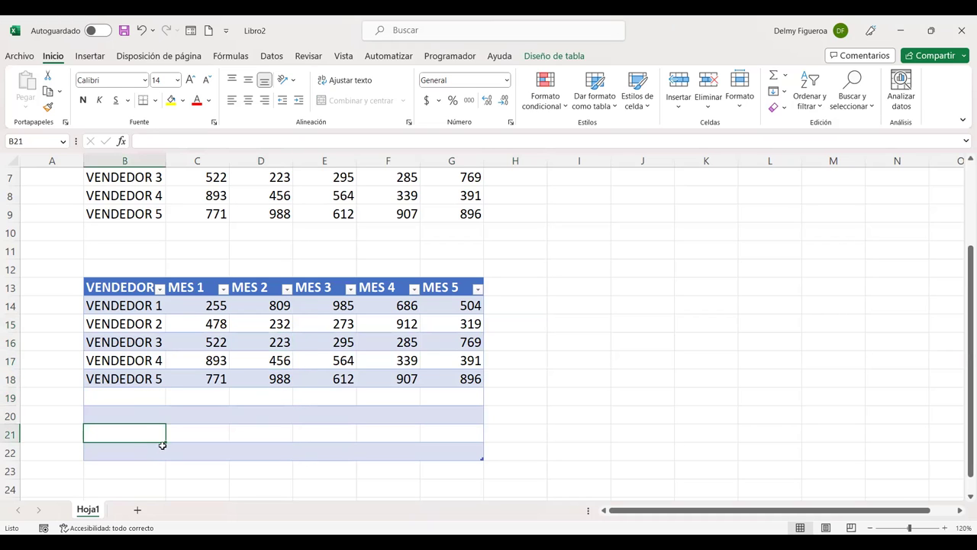
Resize the Ventas table to B13:E16 with Resize Table
left_click(527, 58)
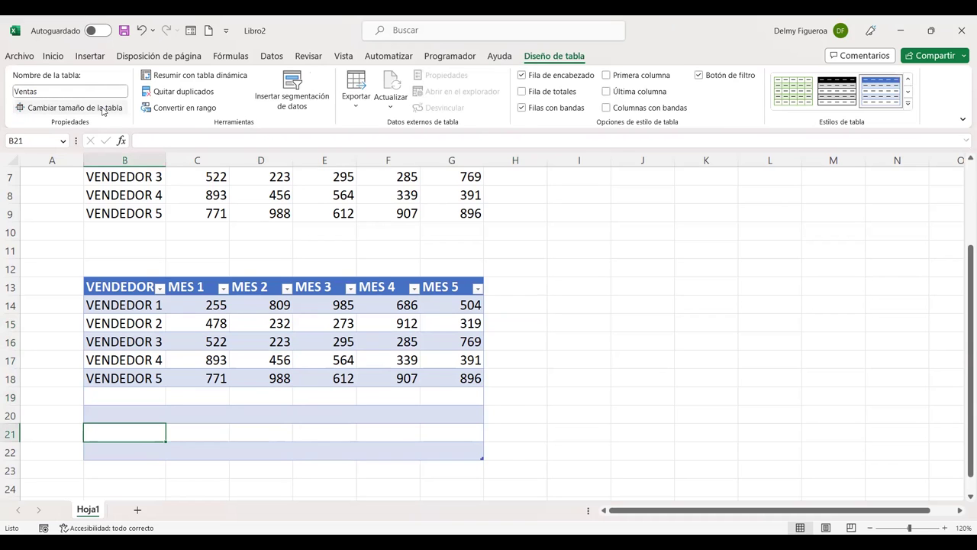
left_click(103, 111)
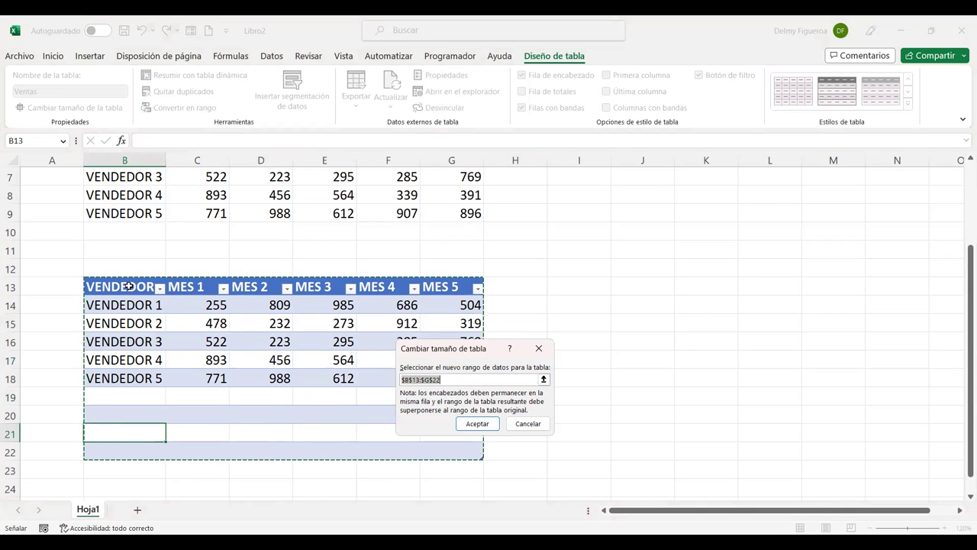
left_click_drag(326, 343, 149, 290)
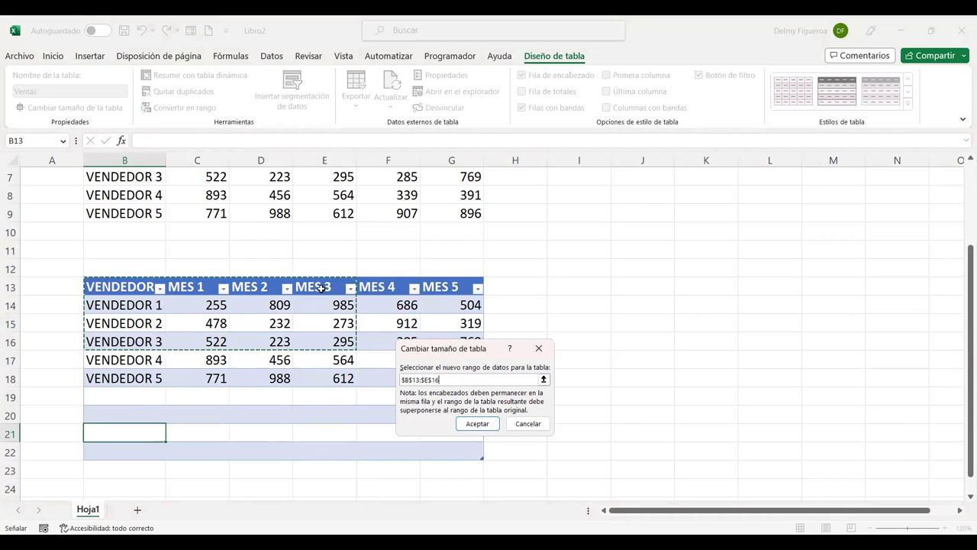
left_click(493, 424)
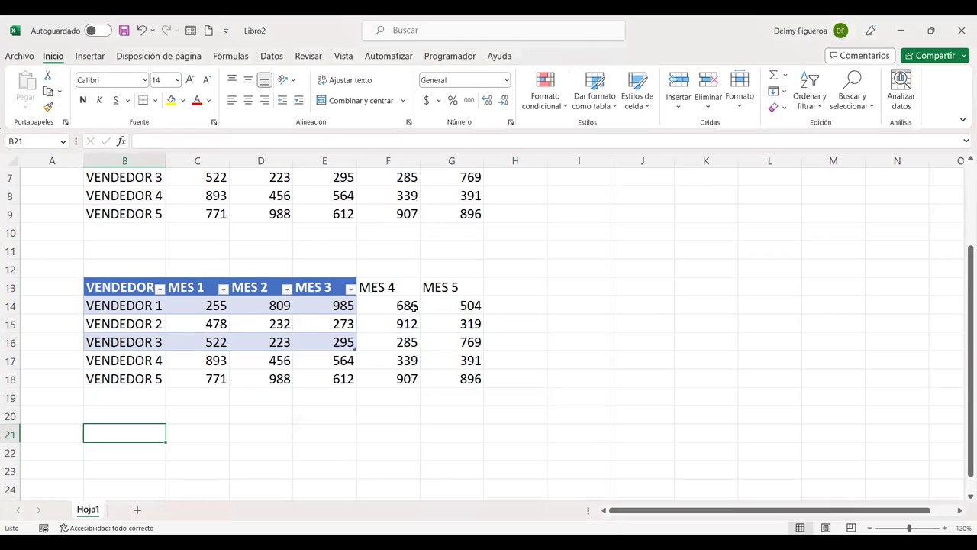
left_click(461, 305)
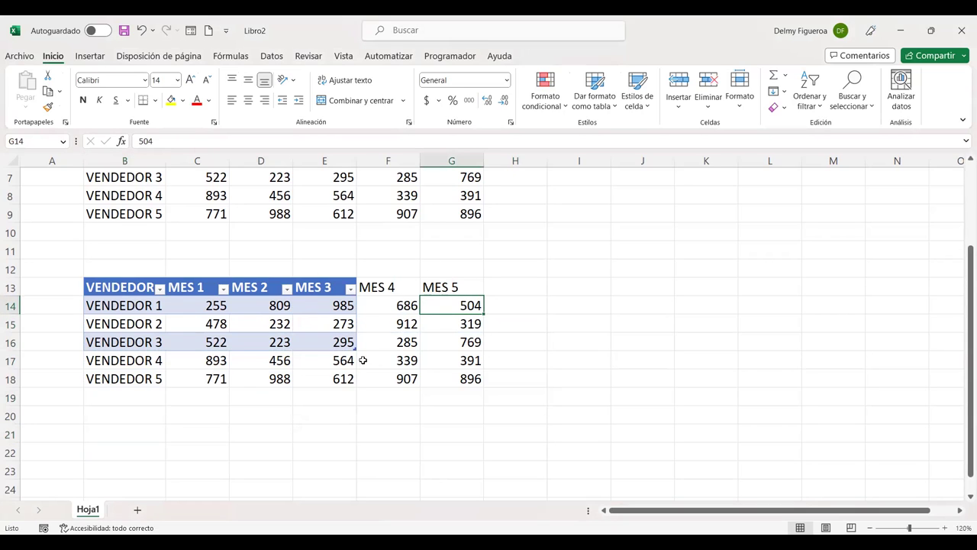
left_click(322, 303)
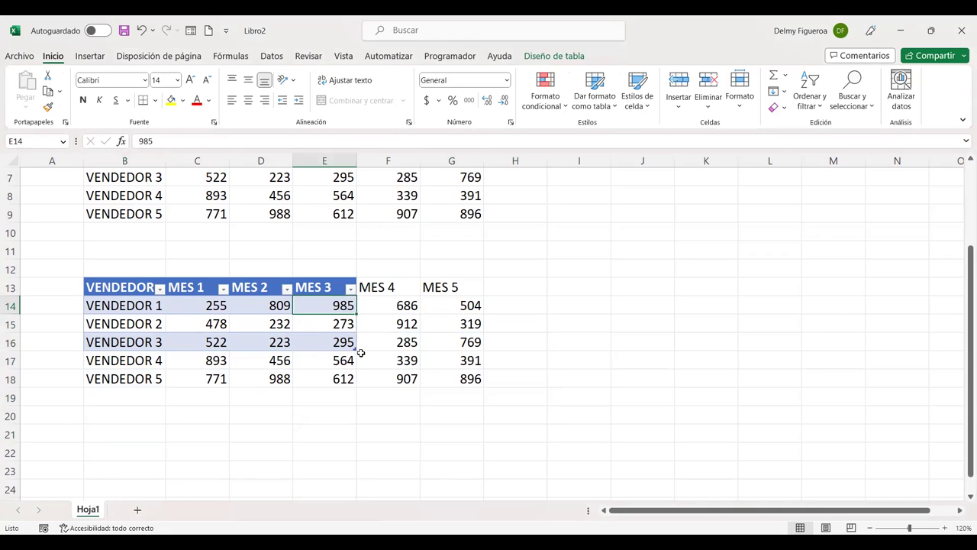
Drag the resize handle to extend the table back out to G18, covering MES 4 and MES 5
left_click(537, 57)
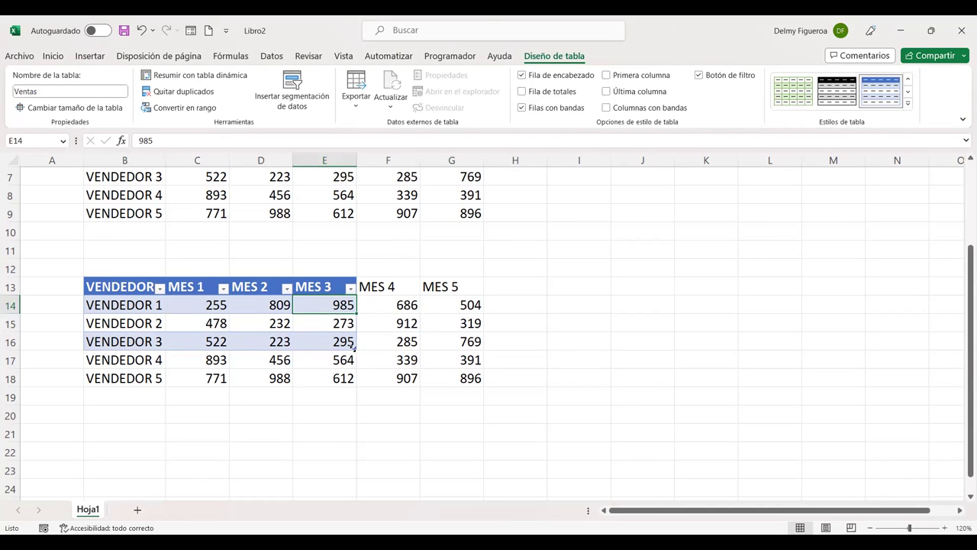
left_click_drag(420, 358, 460, 371)
mouse_move(455, 408)
left_mouse_down()
mouse_move(484, 348)
mouse_move(478, 382)
left_mouse_up()
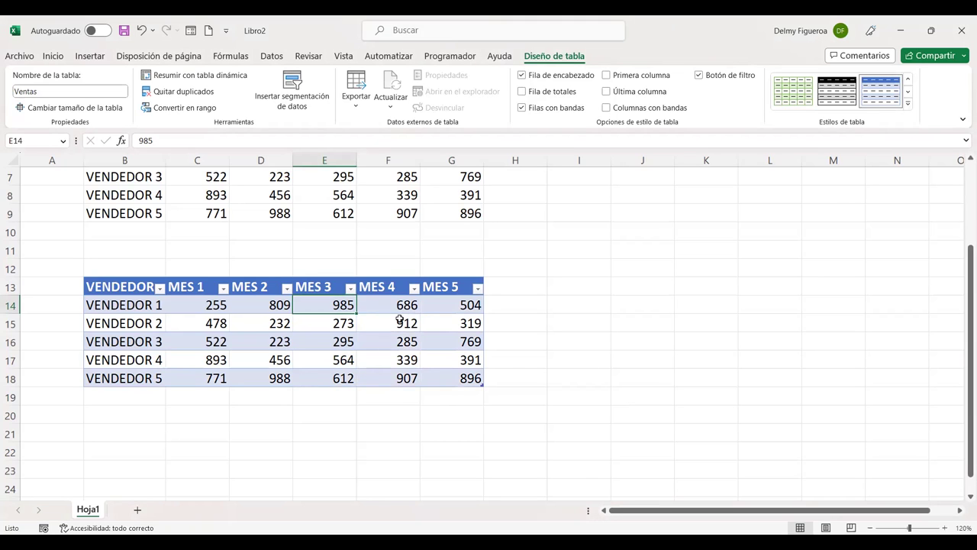
Drag the table's corner handle so column G loses its MES 5 figures, becoming empty Columna1
left_click(401, 294)
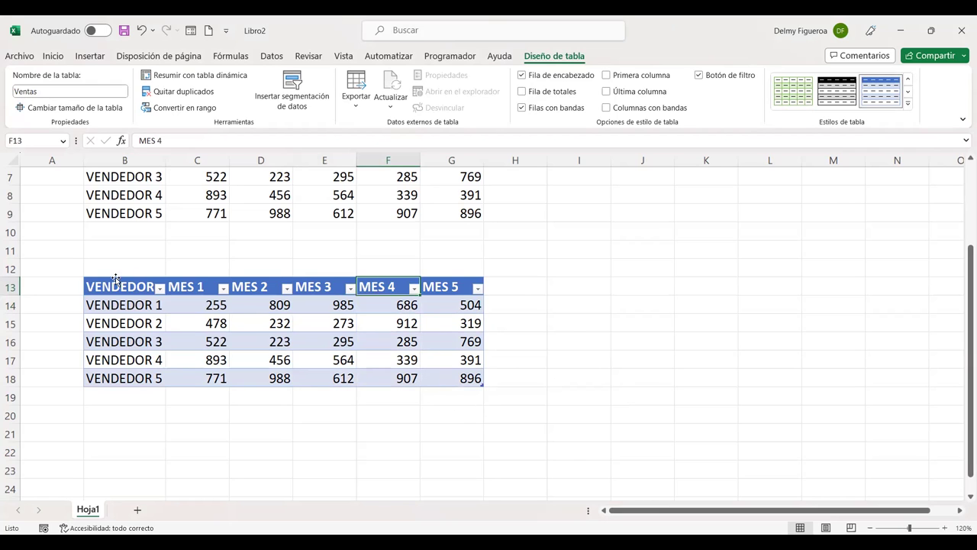
left_click_drag(121, 285, 343, 306)
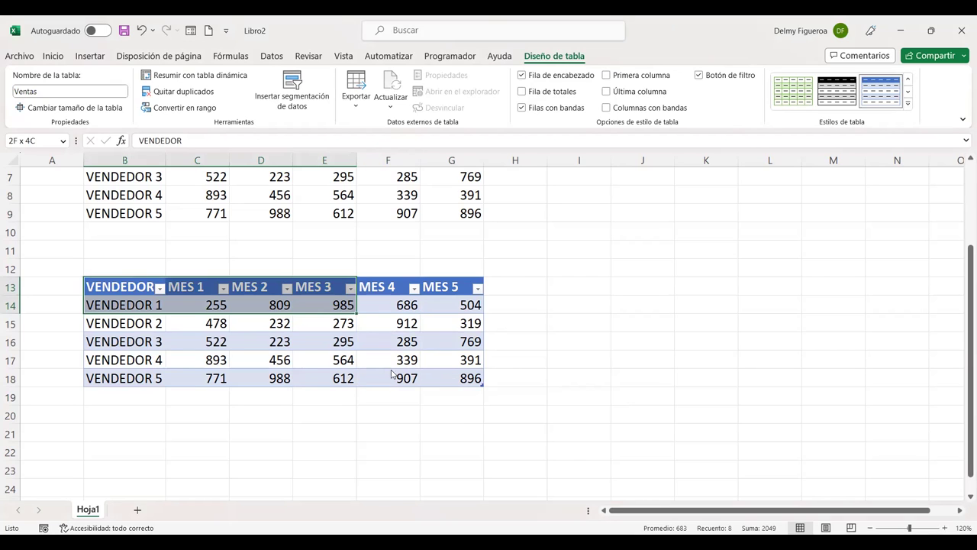
key("ctrl+t")
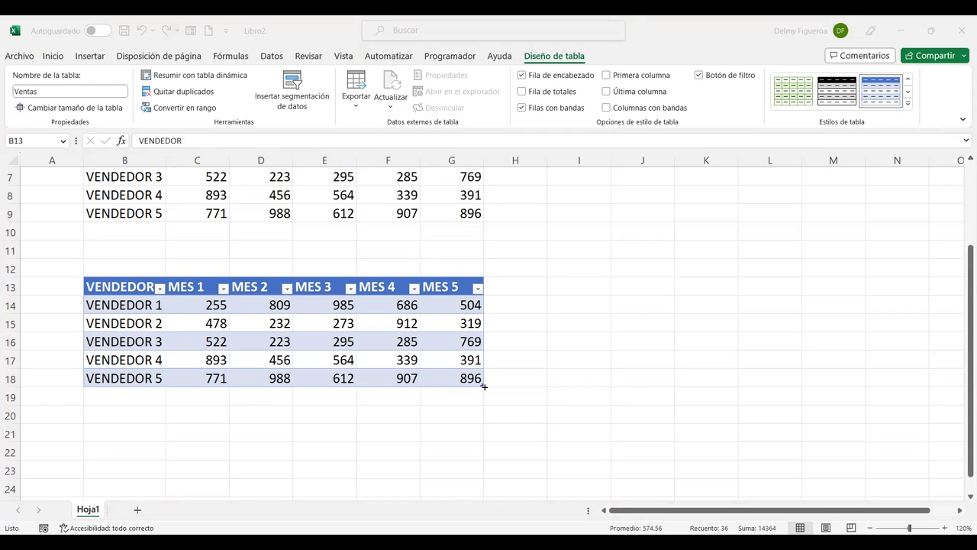
mouse_move(484, 388)
left_mouse_down()
mouse_move(474, 373)
mouse_move(443, 369)
mouse_move(413, 324)
mouse_move(418, 305)
mouse_move(421, 390)
left_mouse_up()
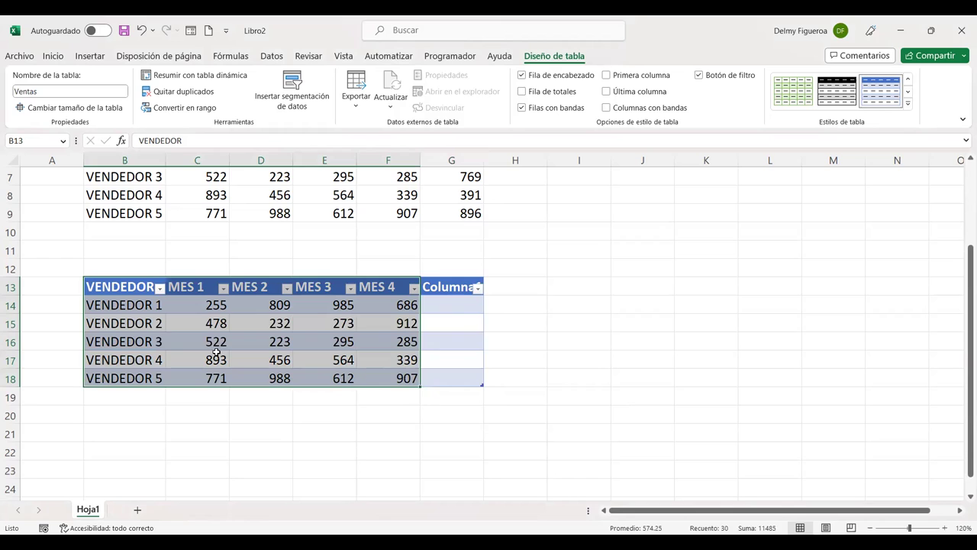
left_click(462, 316)
Undo the deletions to restore the MES 5 column and the VENDEDOR 4 and 5 rows
left_click(447, 291)
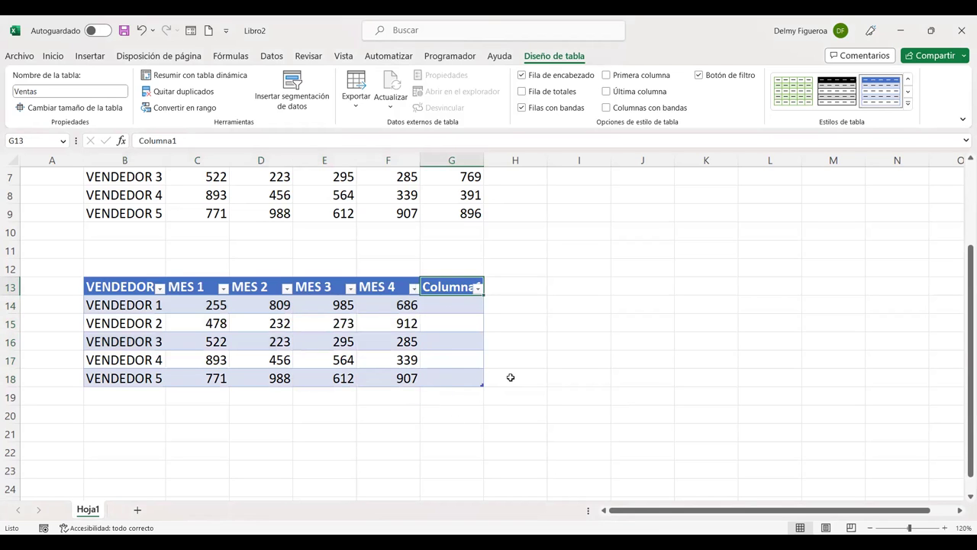
key("ctrl+v")
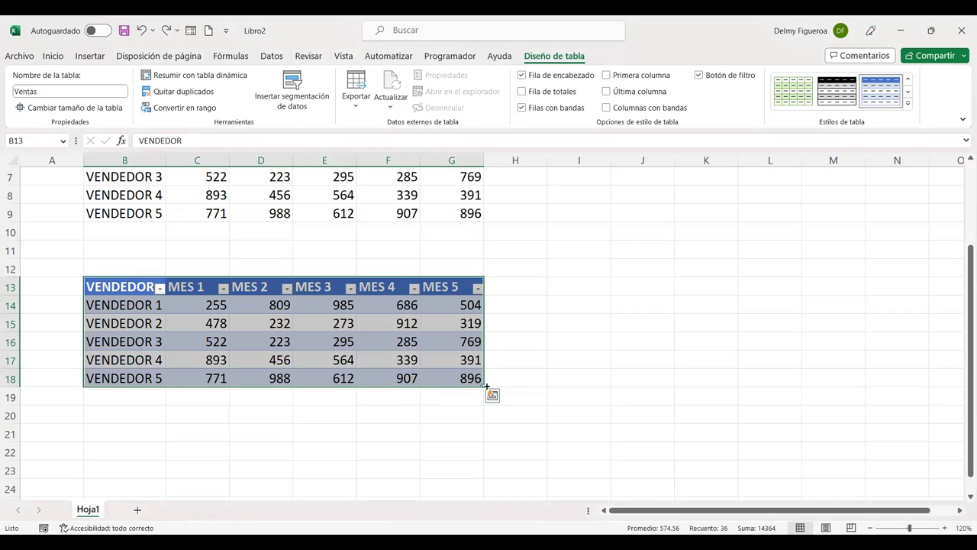
left_click_drag(484, 387, 482, 359)
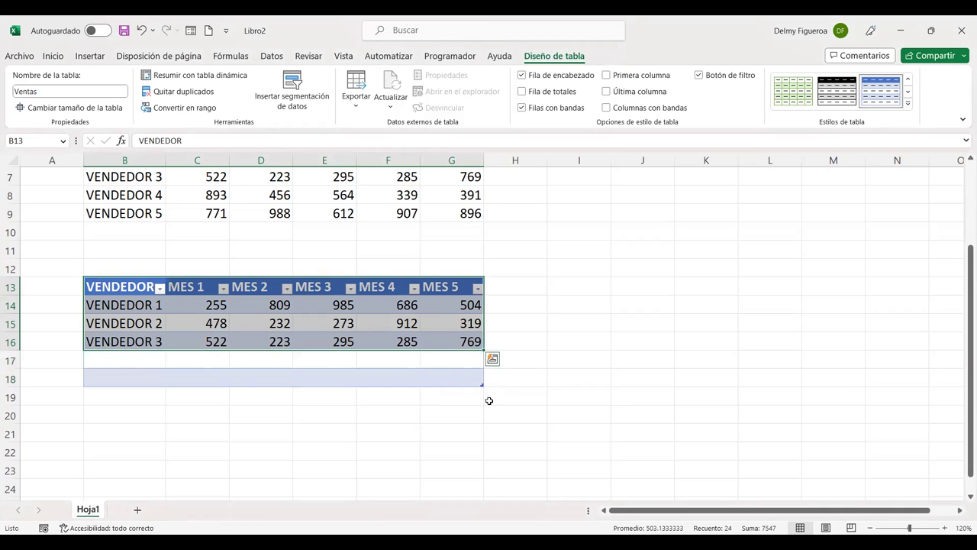
left_click(392, 361)
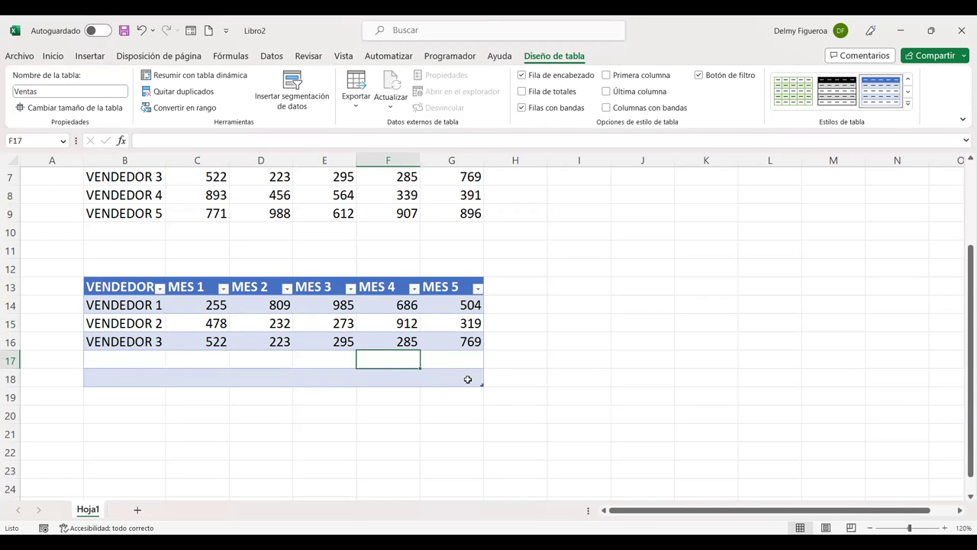
key("ctrl+v")
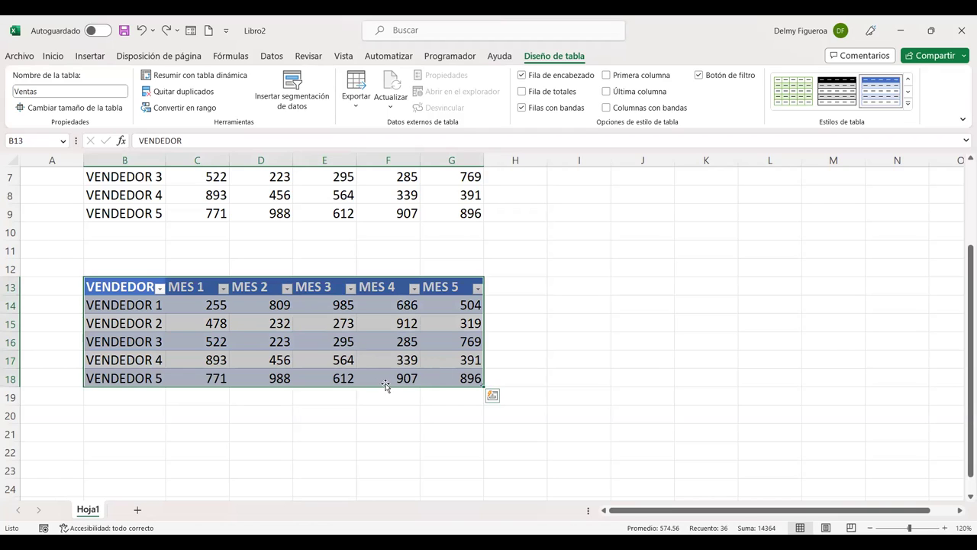
key("Escape")
left_click(110, 109)
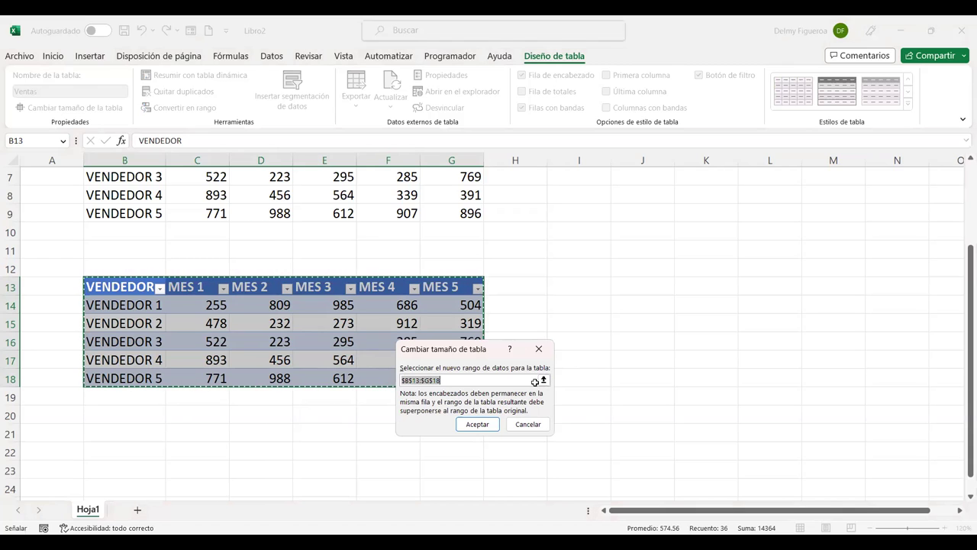
left_click_drag(535, 391, 534, 391)
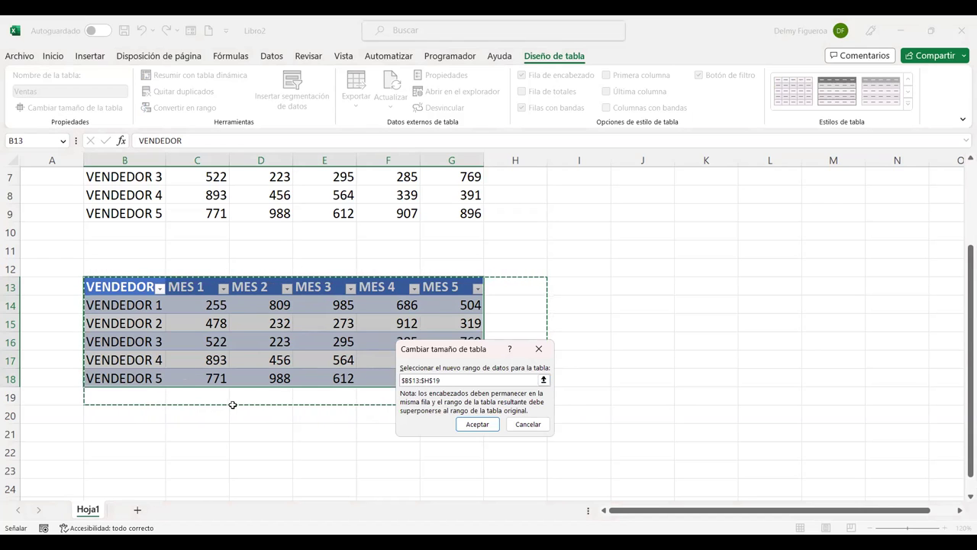
left_click(477, 424)
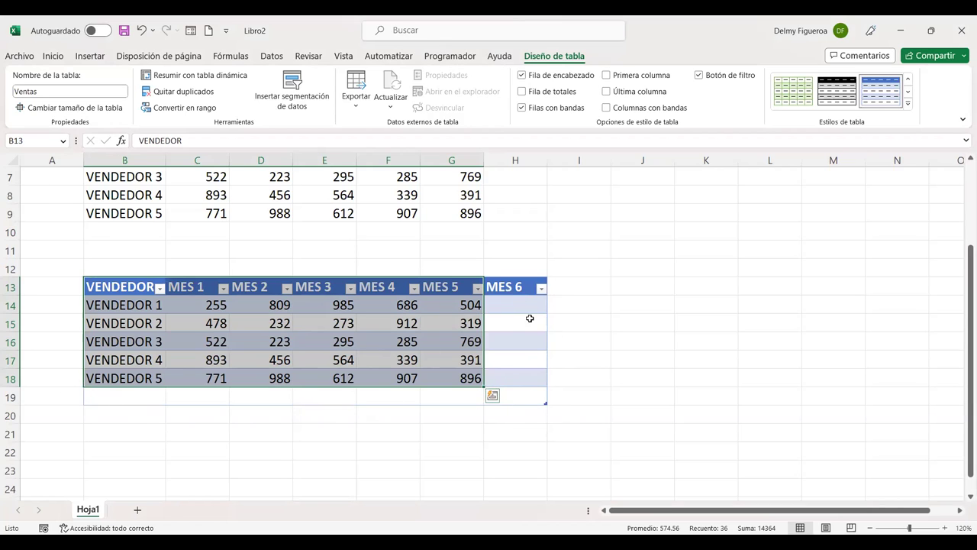
key("ctrl+z")
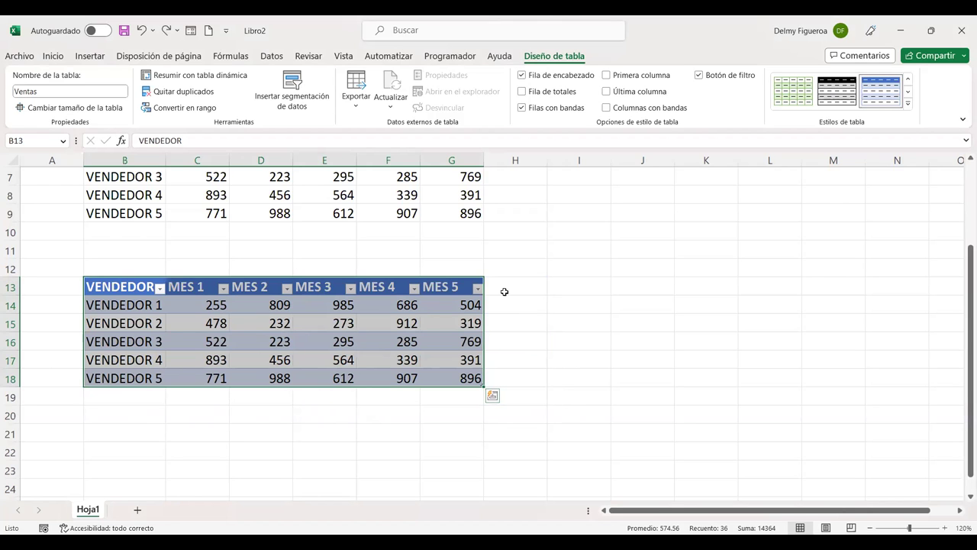
left_click(504, 289)
Summarize the Ventas table into an empty PivotTable on a new worksheet, Hoja2
left_click(415, 316)
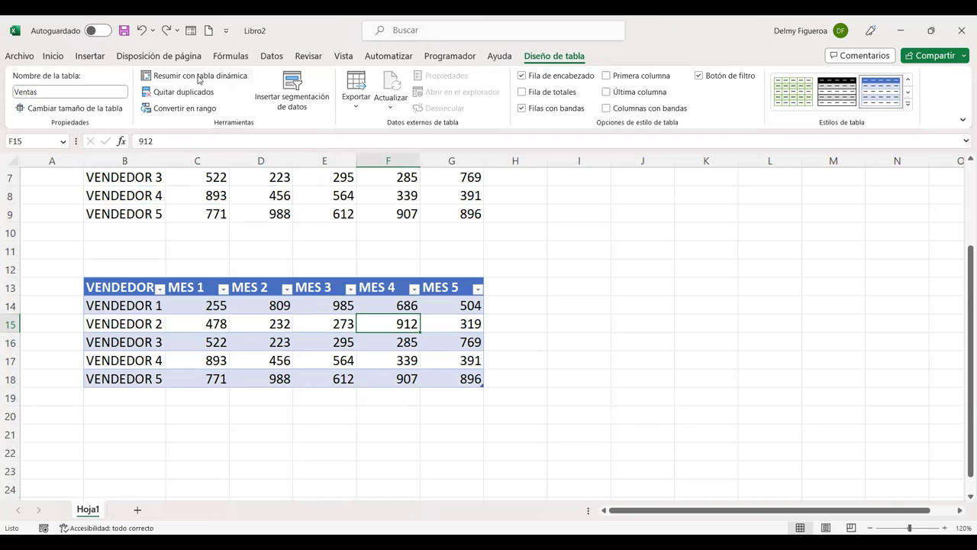
left_click(195, 77)
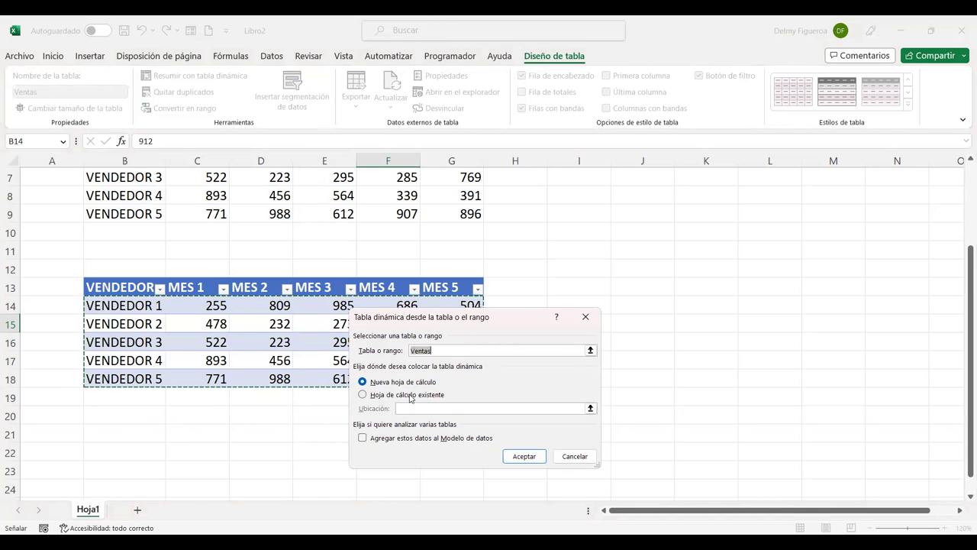
left_click(535, 456)
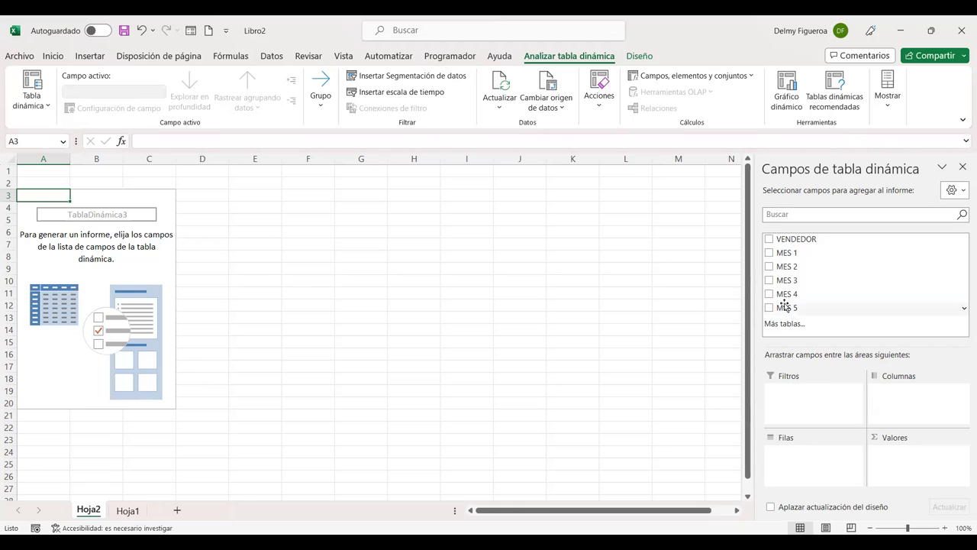
List VENDEDOR as rows with MES 1 and MES 2 sums, checking totals 2919 and 2708
left_click(769, 239)
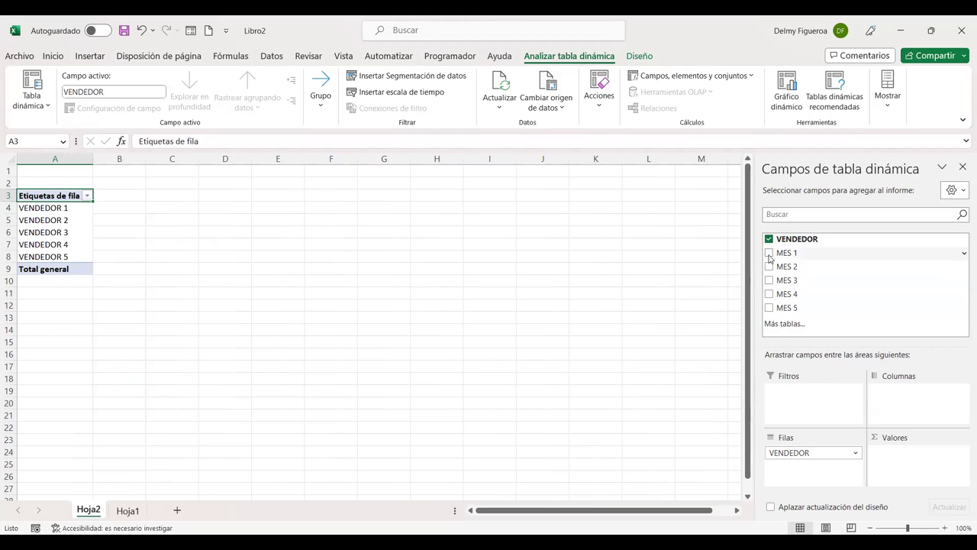
left_click(769, 253)
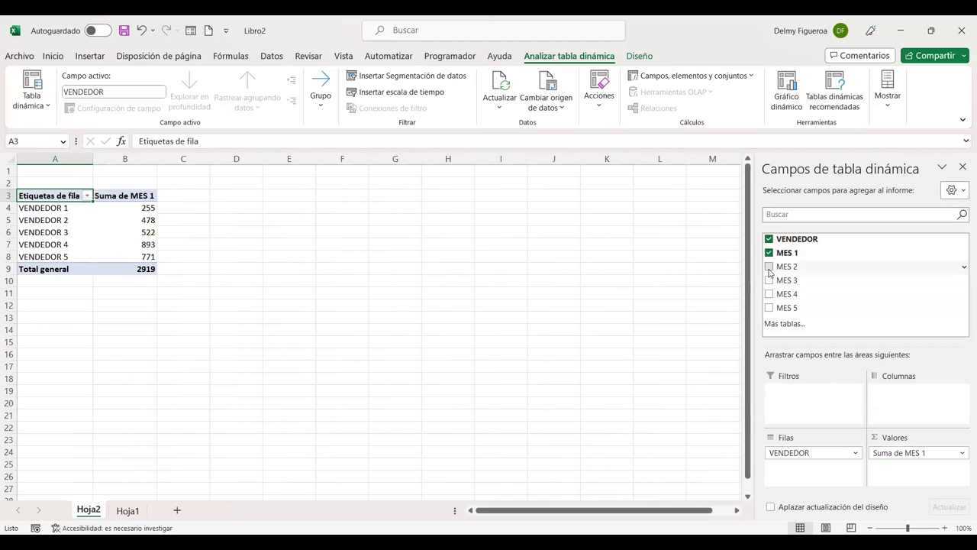
left_click(769, 267)
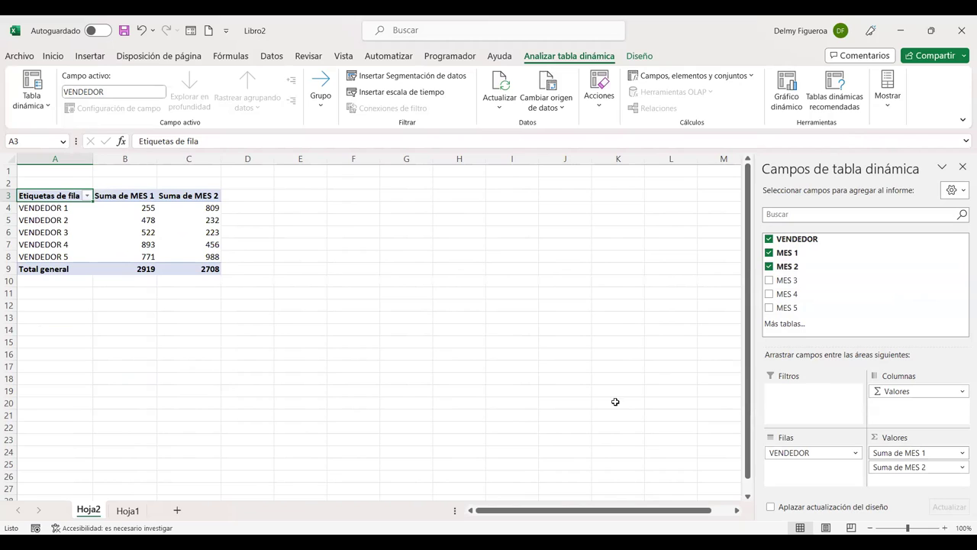
left_click(141, 269)
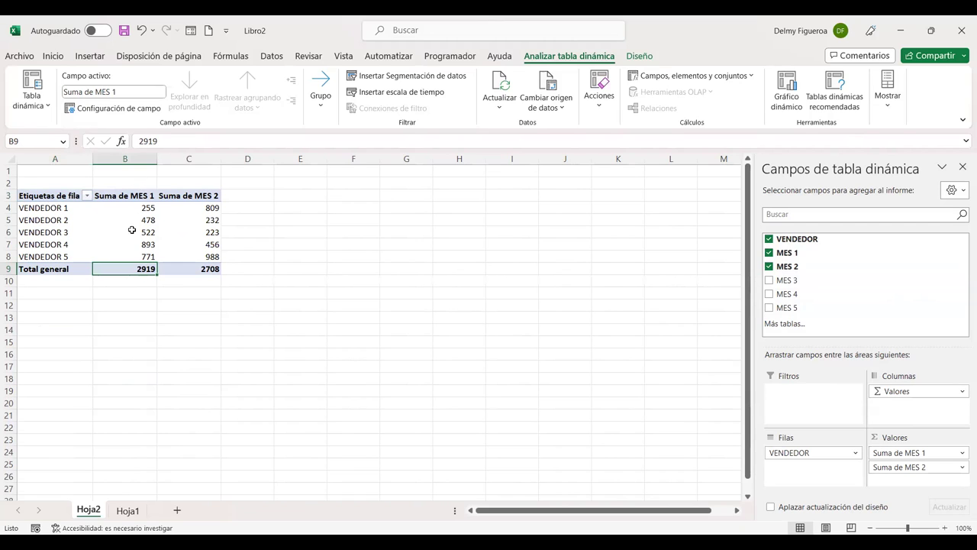
left_click(196, 268)
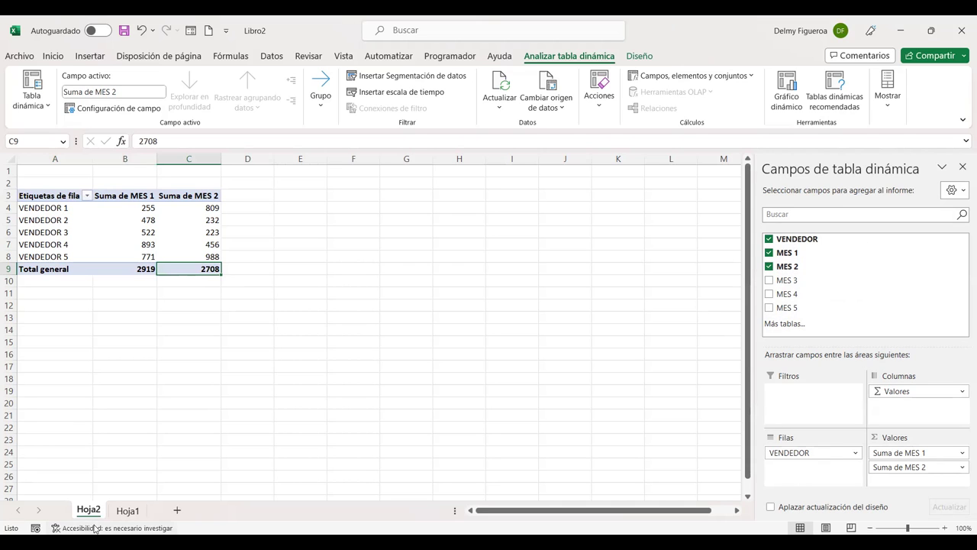
Return to Hoja1 and bring up the Ventas table's Table Design options
left_click(128, 510)
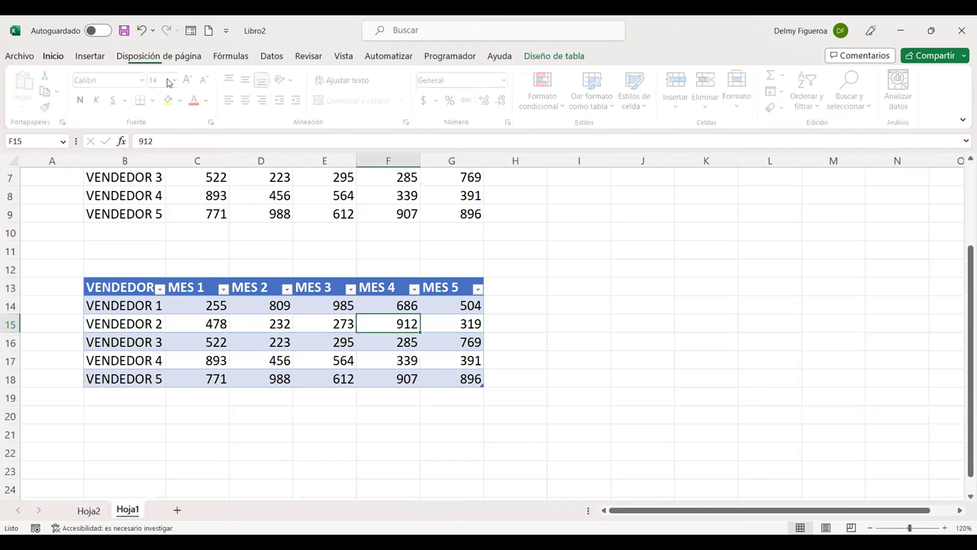
left_click(196, 308)
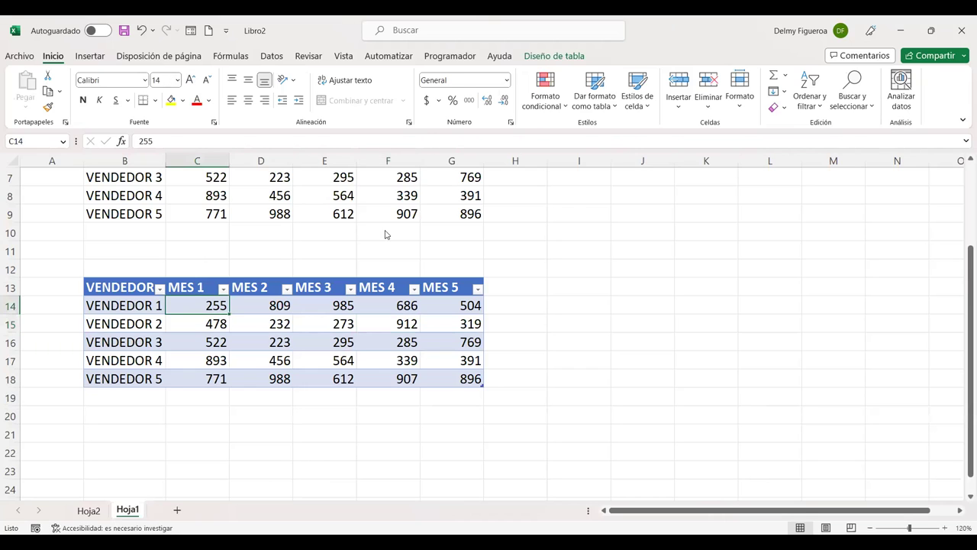
left_click(556, 58)
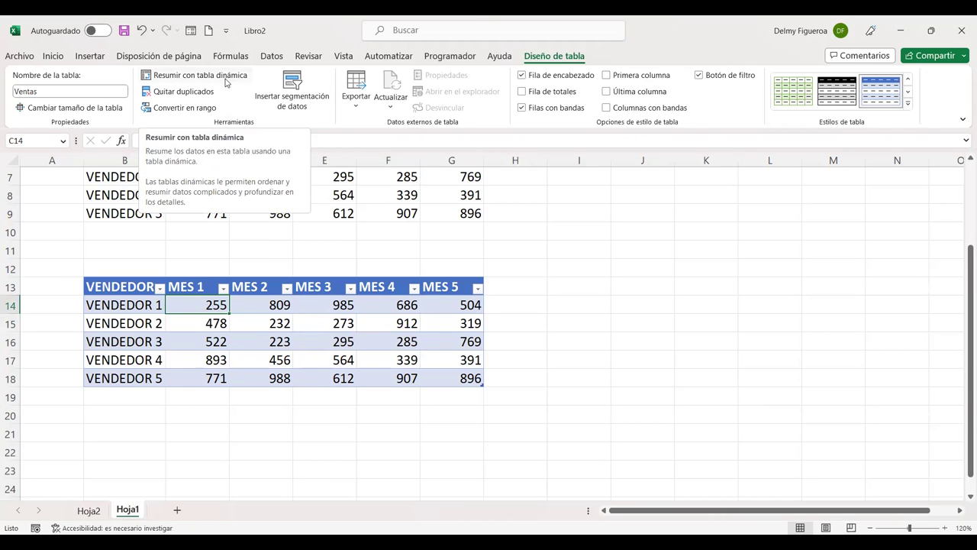
left_click(220, 76)
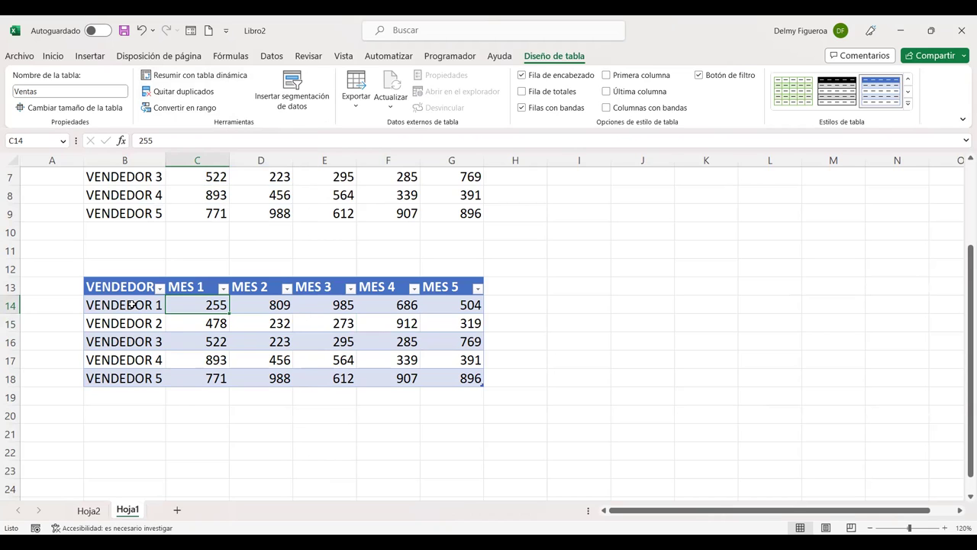
Copy the VENDEDOR 1 and VENDEDOR 2 rows and paste them at B19, extending Ventas to row 20
left_click_drag(131, 304, 464, 320)
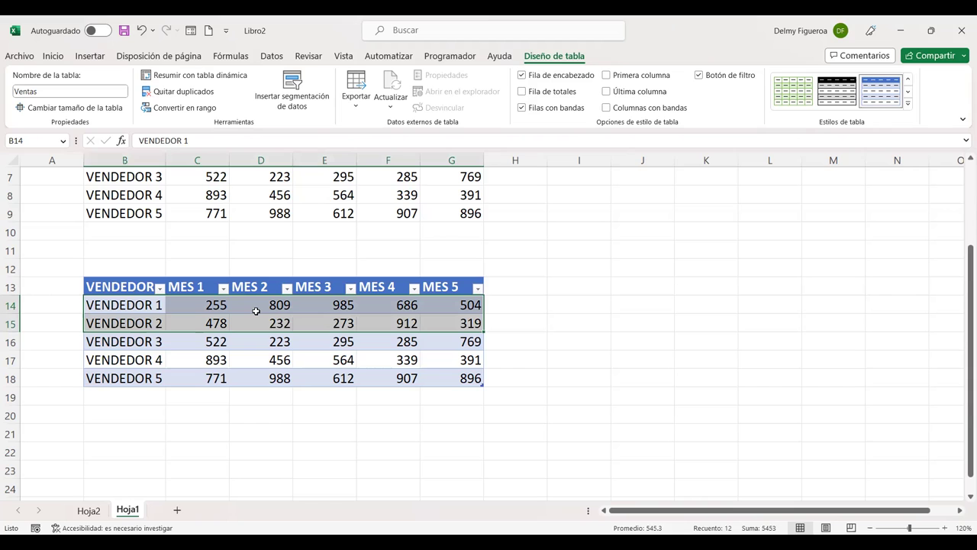
key("ctrl+c")
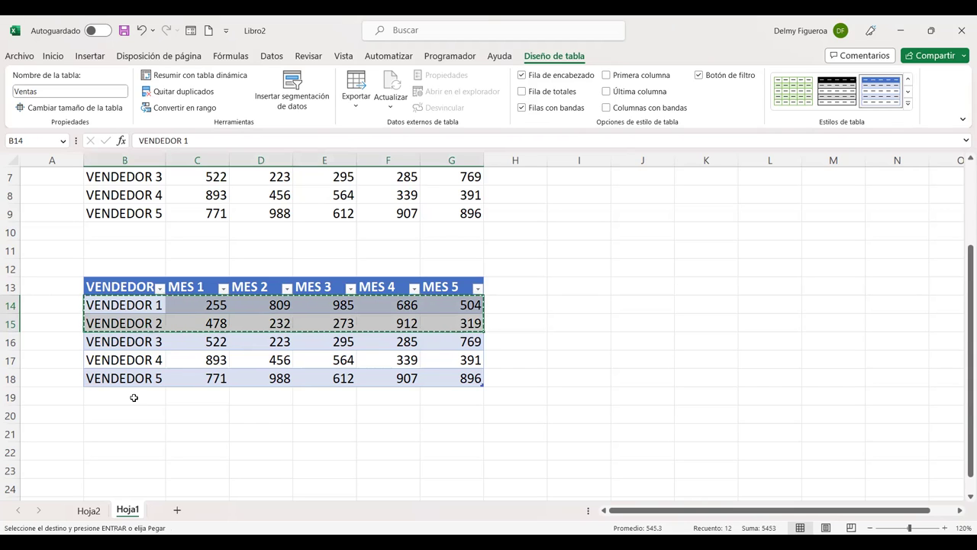
left_click(133, 397)
key("ctrl+v")
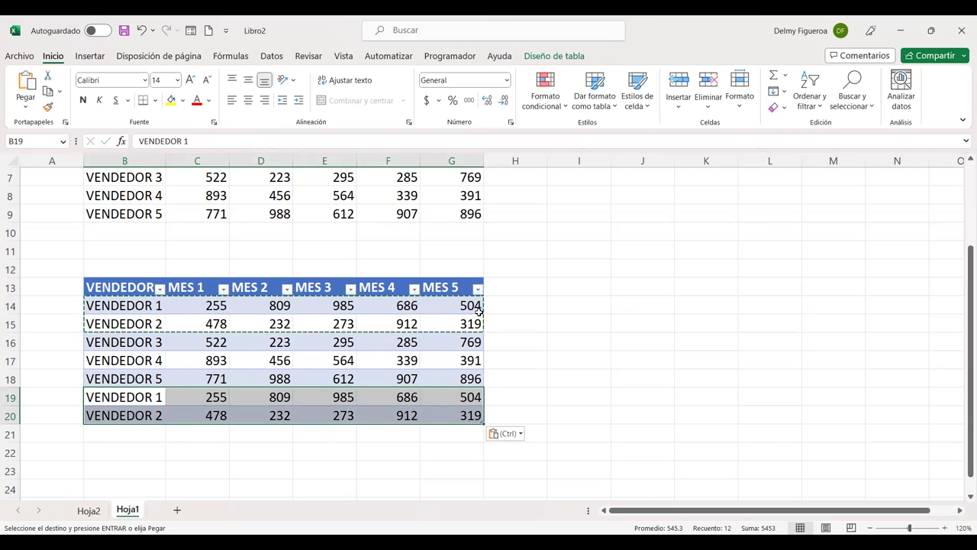
key("Escape")
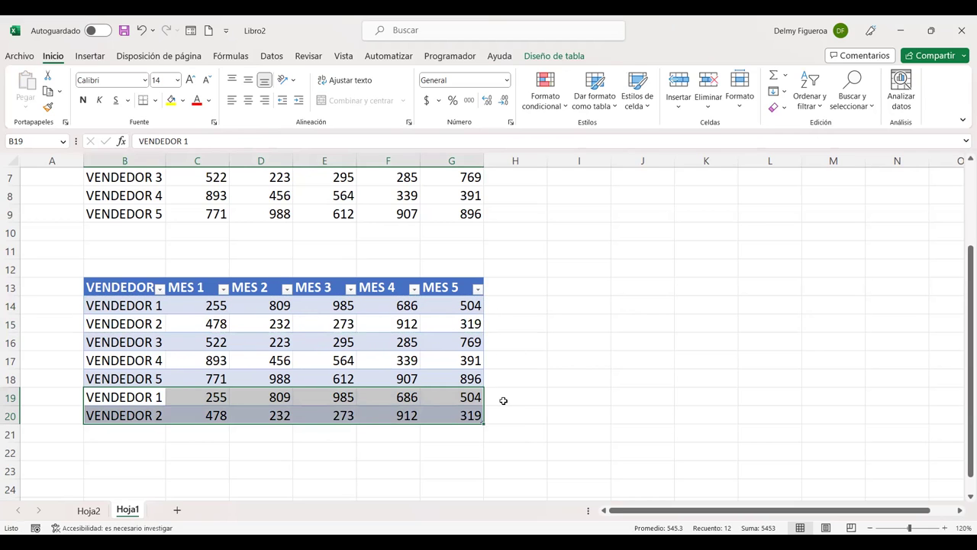
left_click(503, 401)
left_click(597, 373)
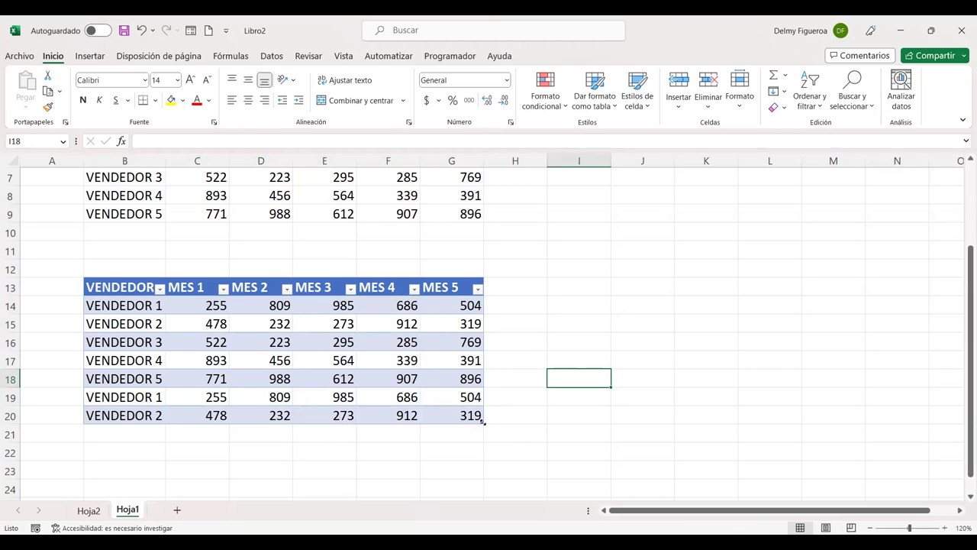
left_click(182, 421)
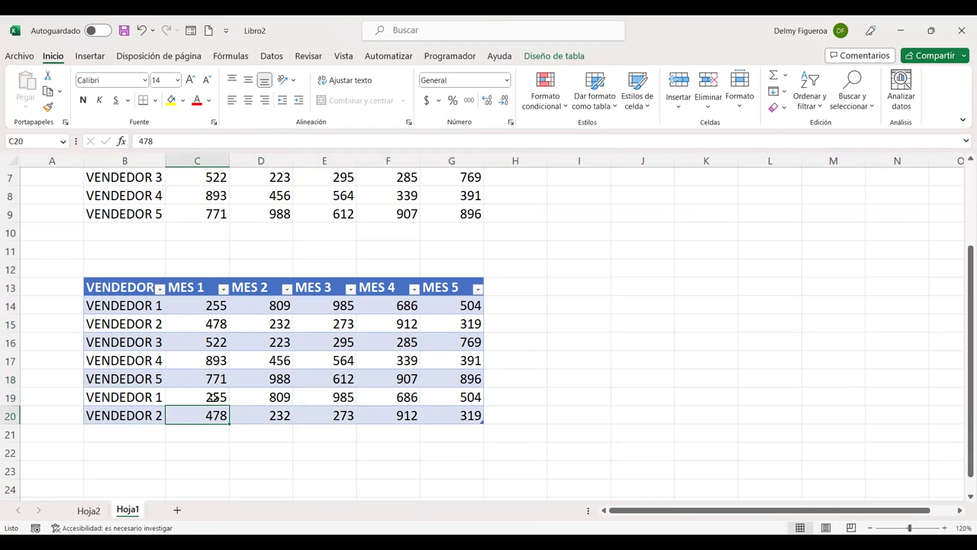
left_click(543, 56)
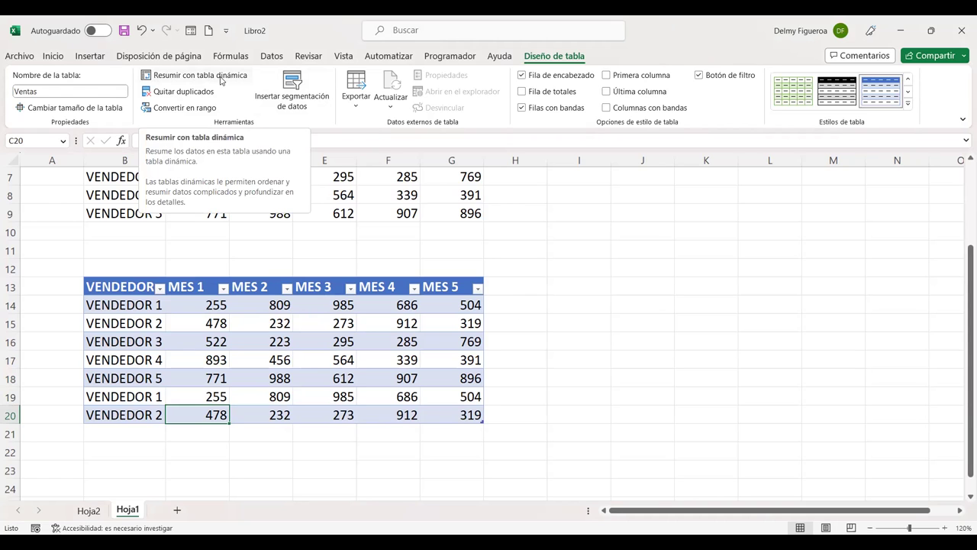
Create a PivotTable from Ventas on the existing sheet at Hoja1!$B$25
left_click(200, 75)
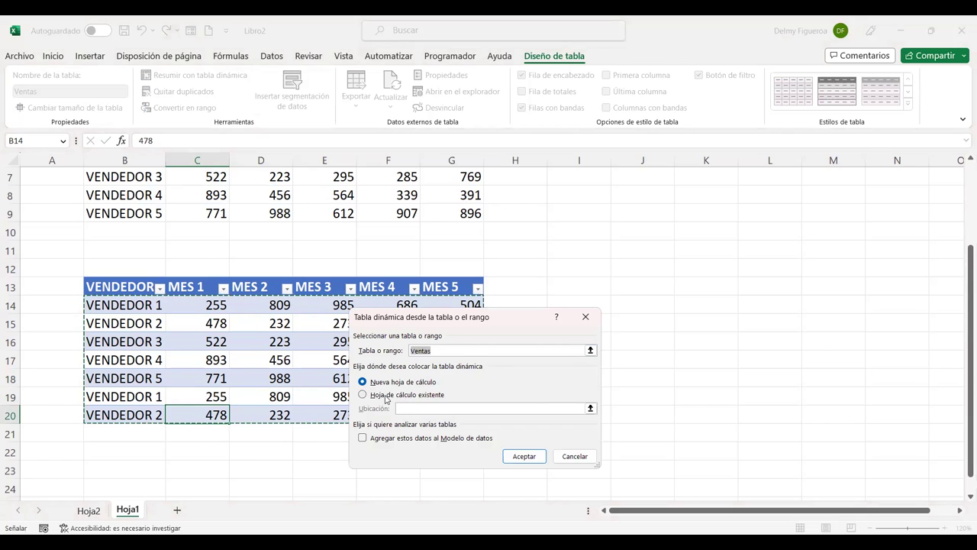
left_click(386, 397)
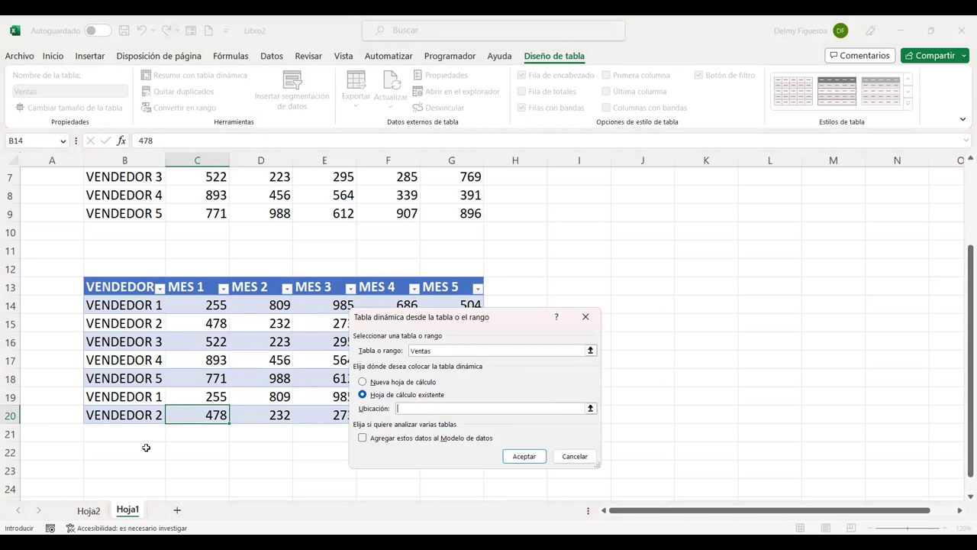
scroll(145, 447, "down", 1)
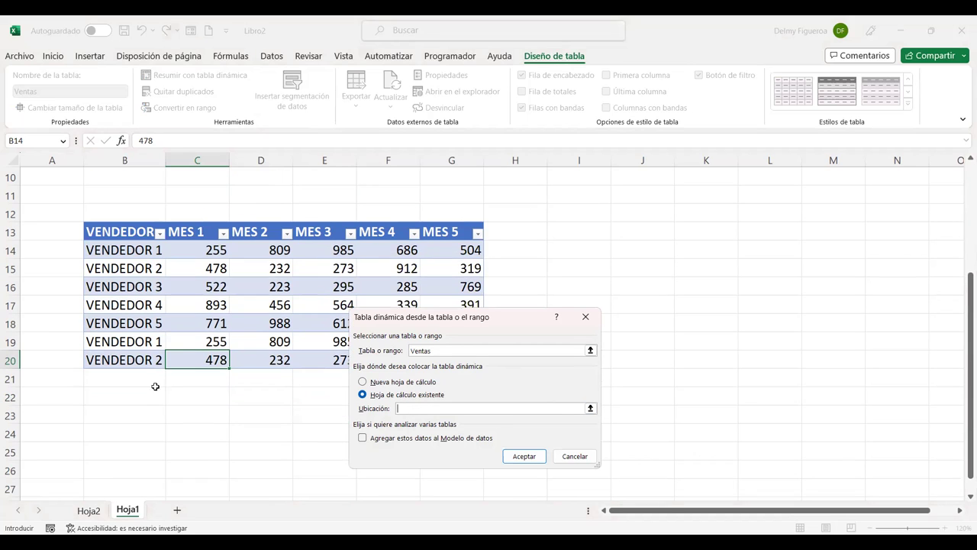
left_click(124, 451)
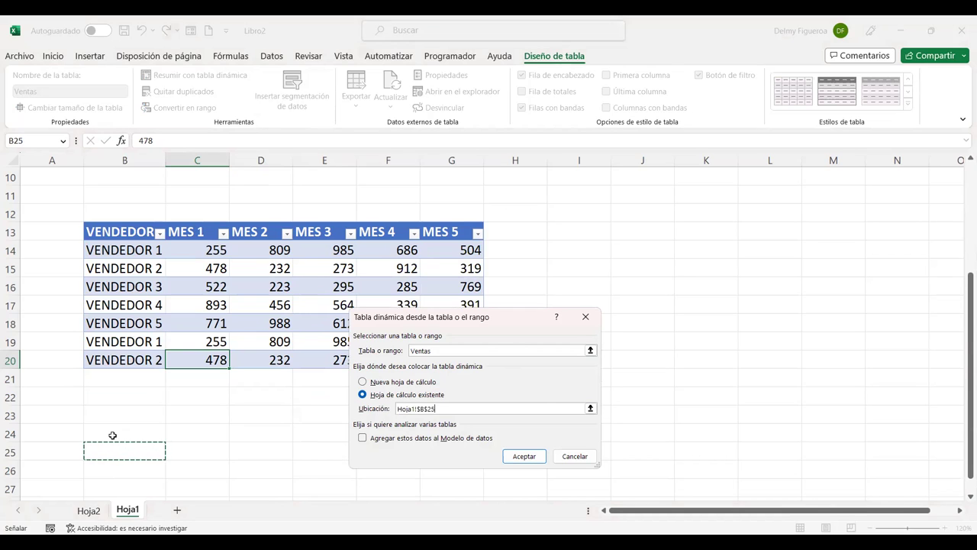
left_click(524, 456)
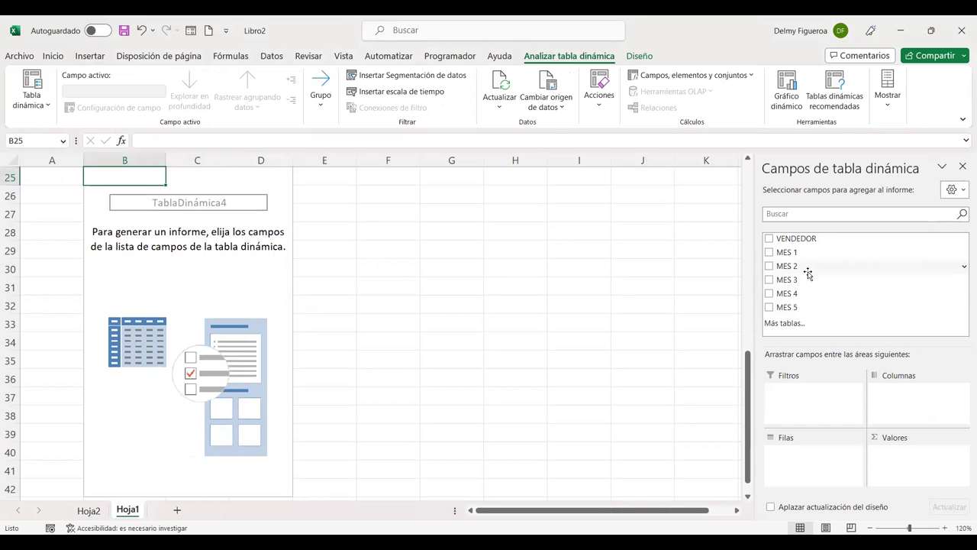
Add VENDEDOR as rows and the MES 3 sums to the new PivotTable
left_click(769, 239)
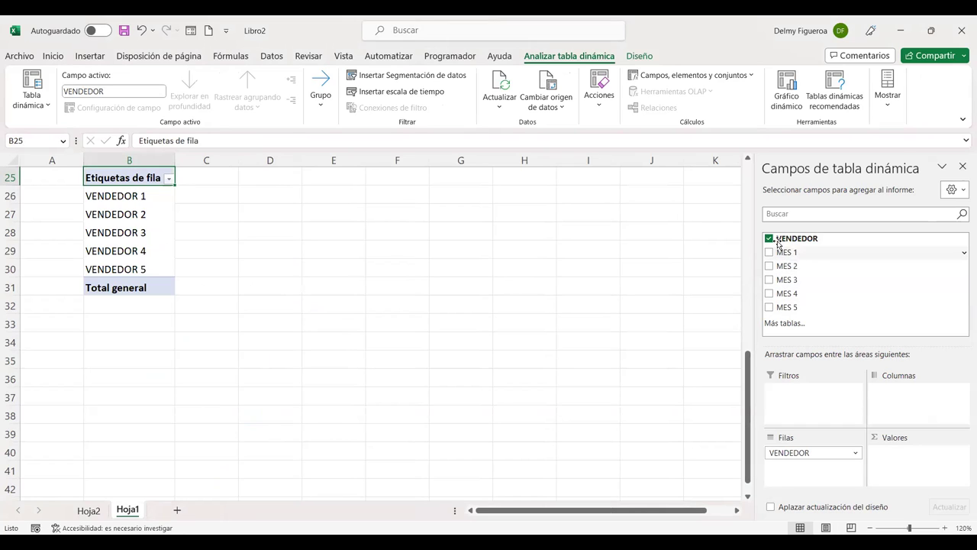
left_click(770, 281)
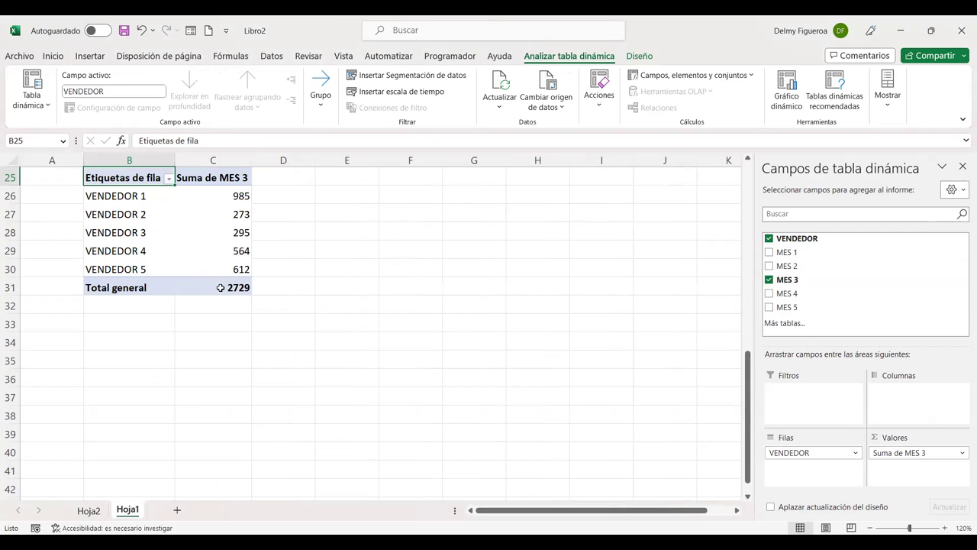
scroll(367, 375, "up", 2)
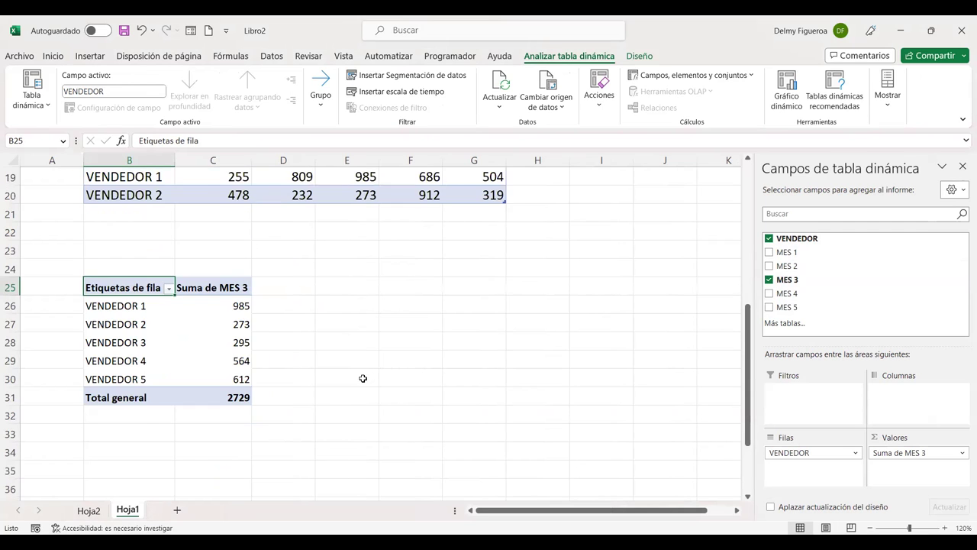
scroll(363, 378, "up", 1)
scroll(362, 378, "up", 1)
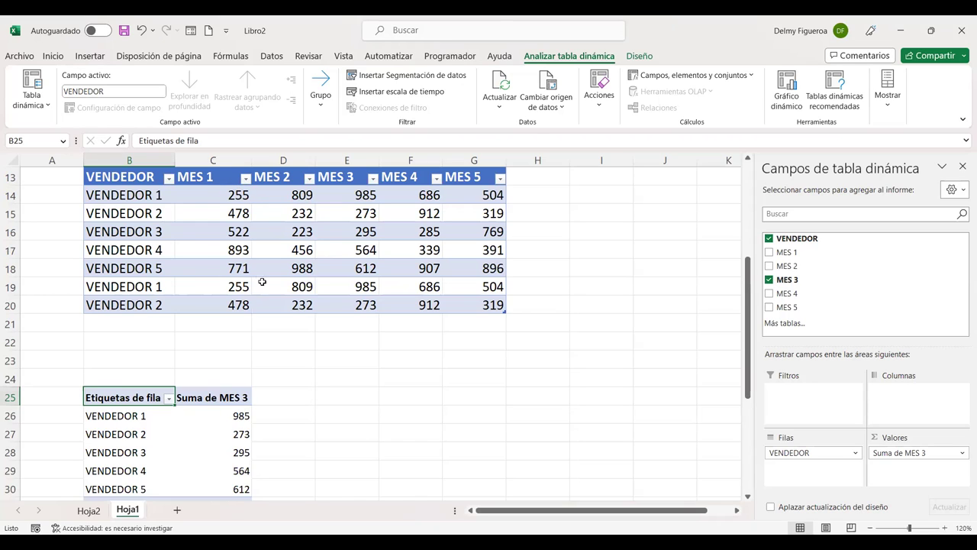
left_click(239, 412)
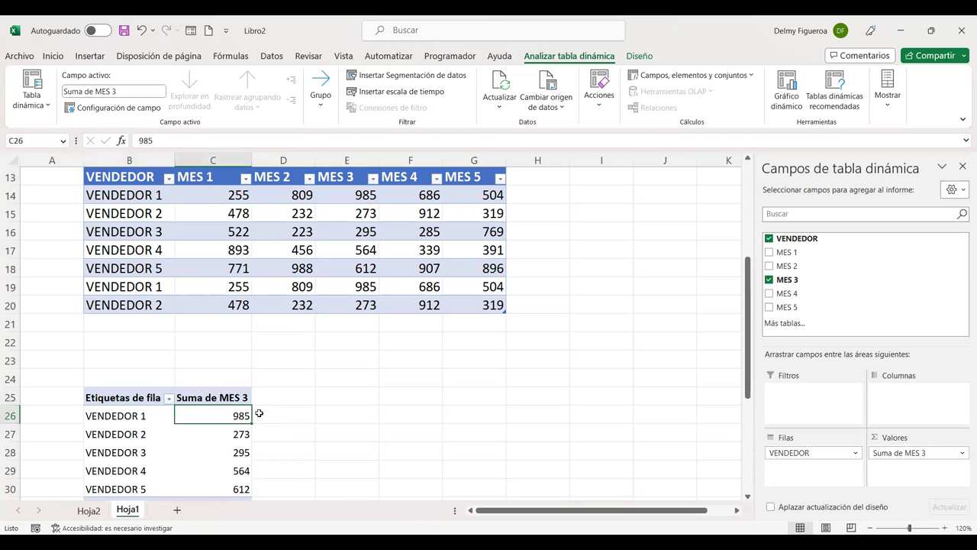
left_click(351, 197)
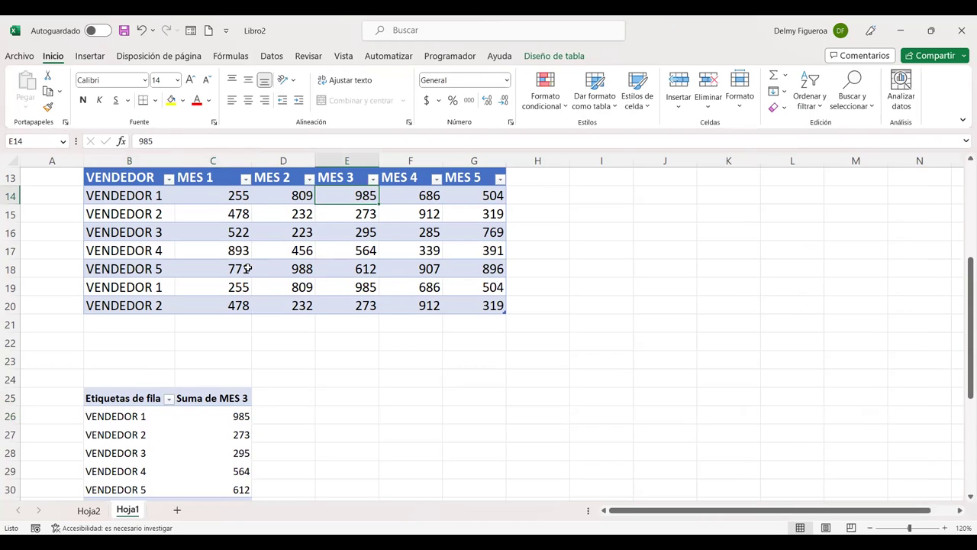
left_click(474, 284)
left_click(174, 416)
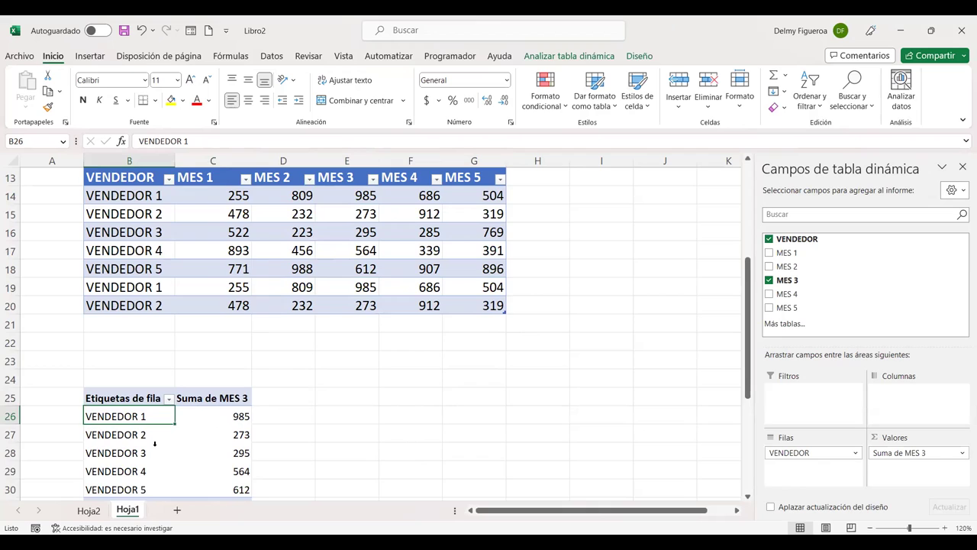
scroll(263, 430, "down", 1)
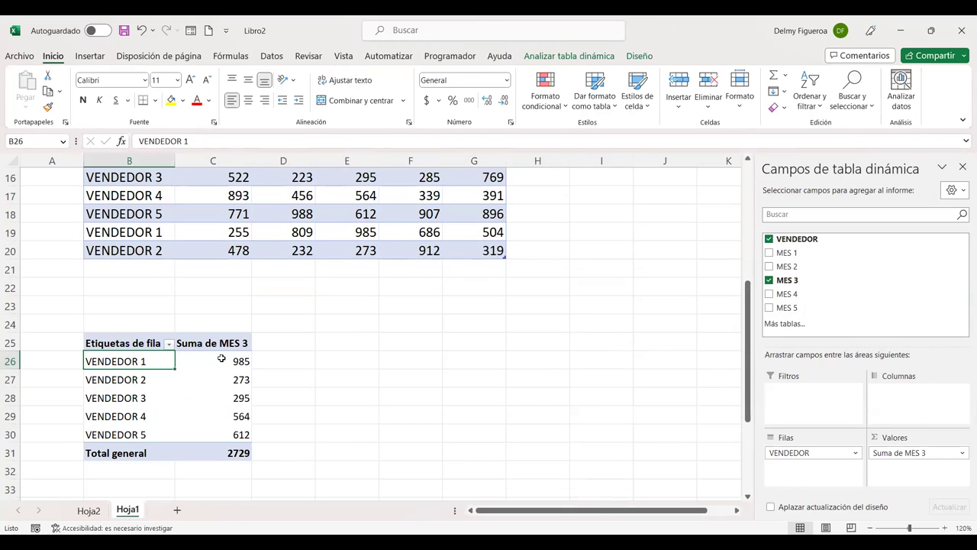
left_click(596, 58)
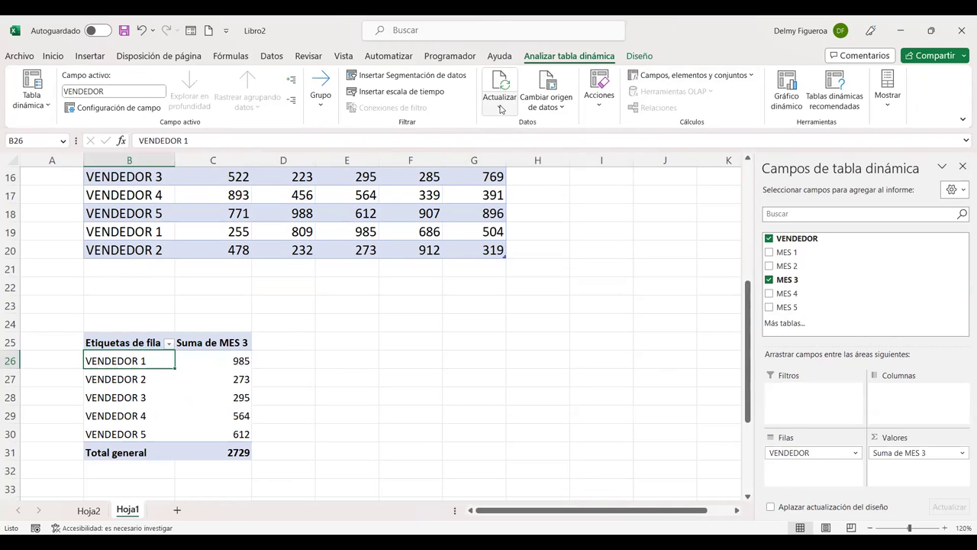
Refresh the MES 3 PivotTable so it picks up the duplicated rows
left_click(501, 109)
left_click(523, 126)
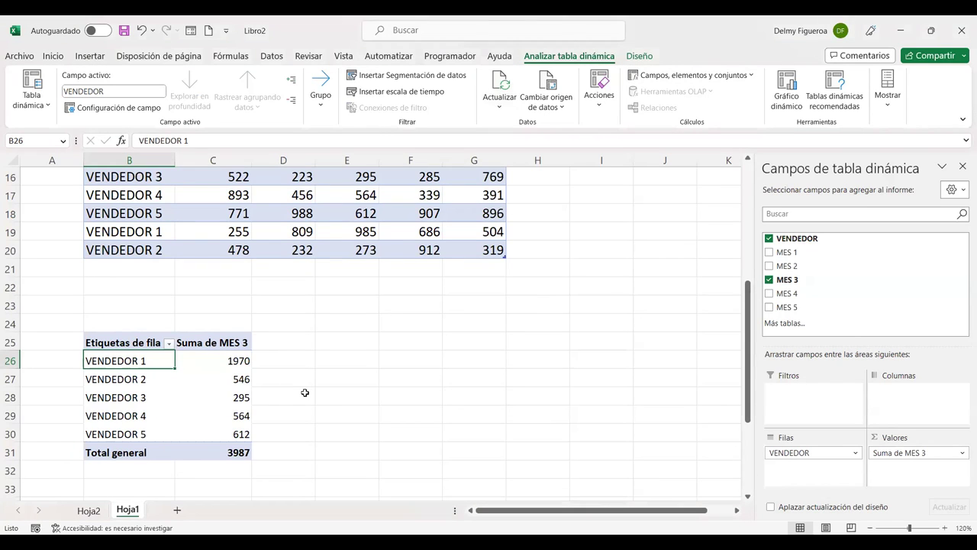
left_click(217, 390)
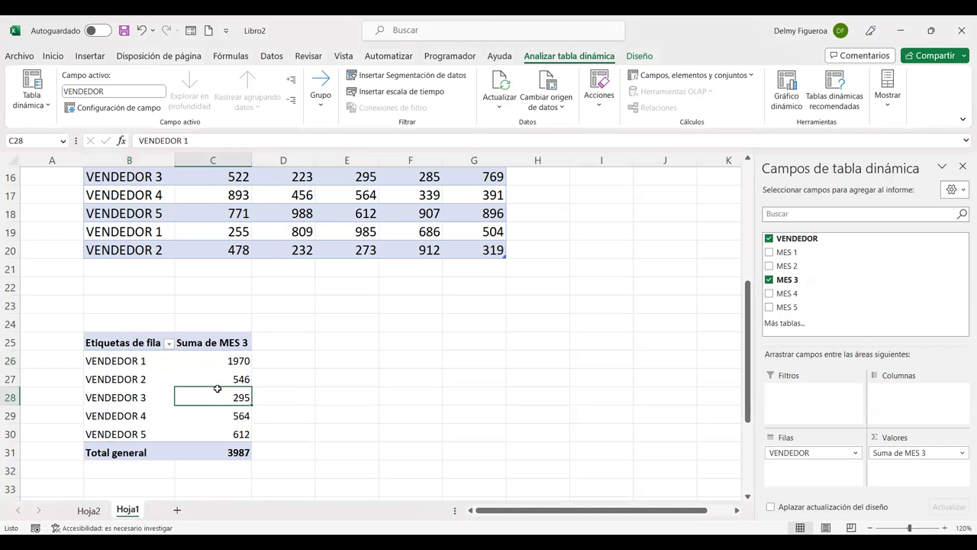
right_click(218, 390)
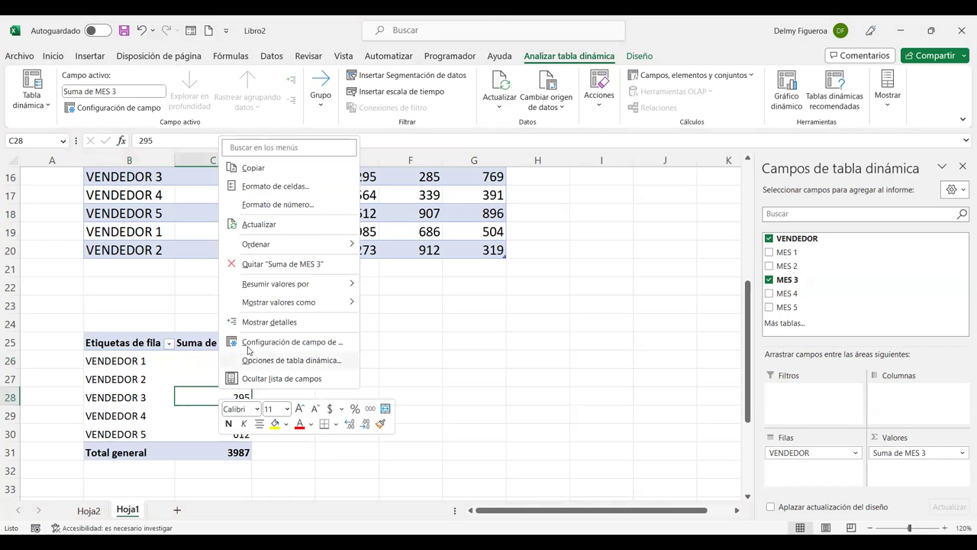
left_click(272, 229)
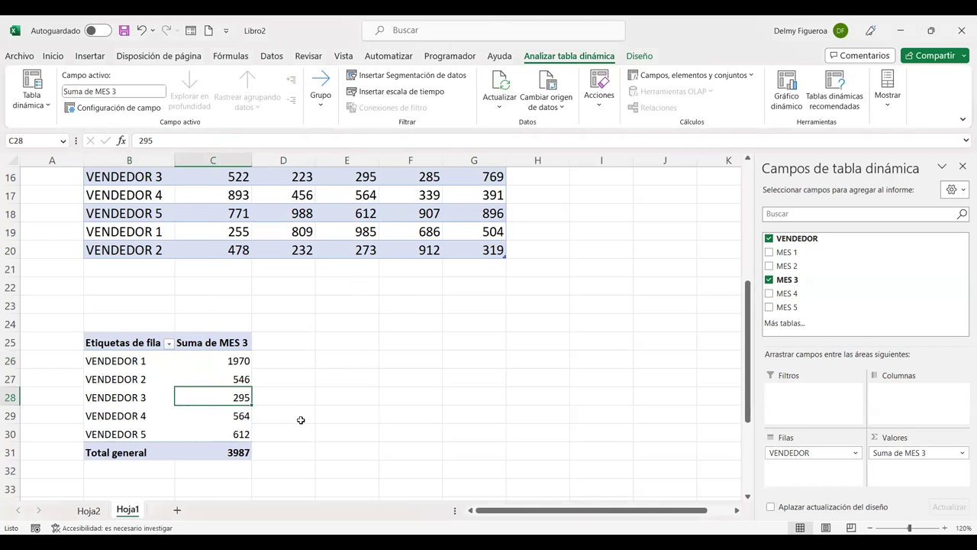
Select E14 and E19 together to confirm VENDEDOR 1's two 985 values sum to 1970
scroll(301, 419, "up", 1)
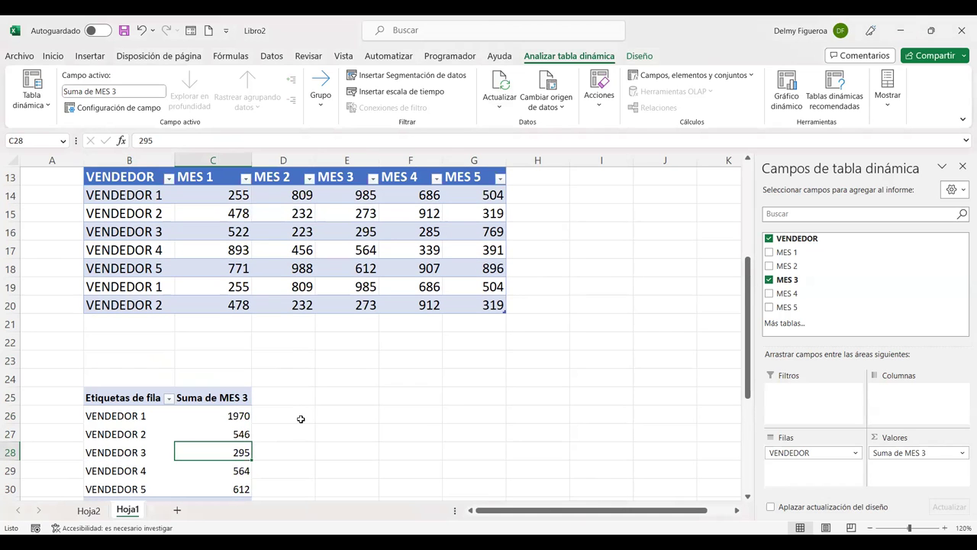
left_click(364, 197)
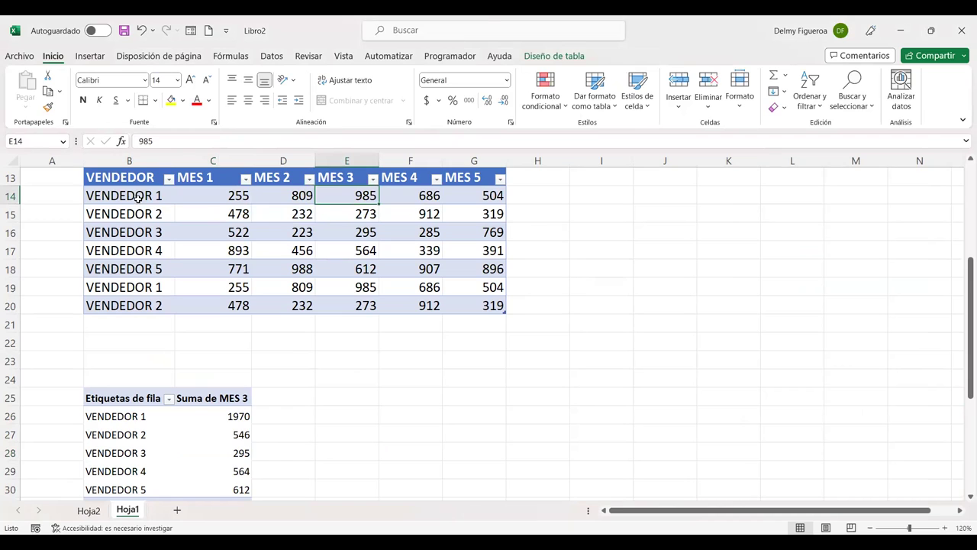
left_click(357, 287)
left_click(360, 193, "ctrl")
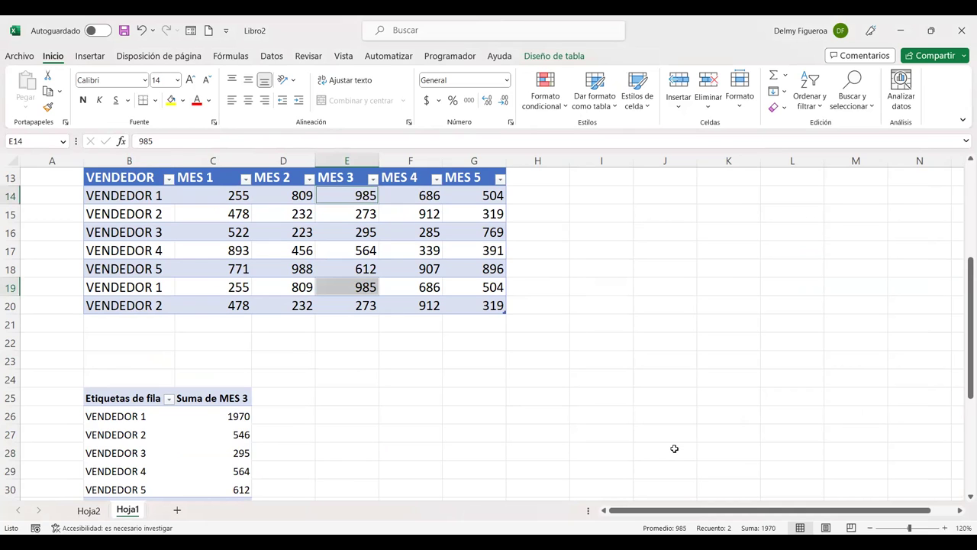
On Hoja2, add the MES 3 field to the PivotTable as Suma de MES 3
left_click(88, 510)
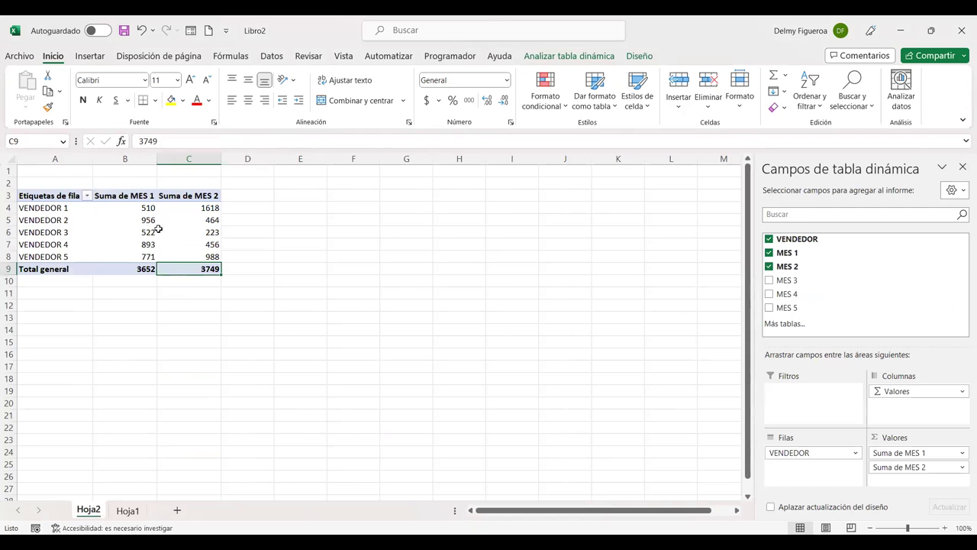
left_click(769, 280)
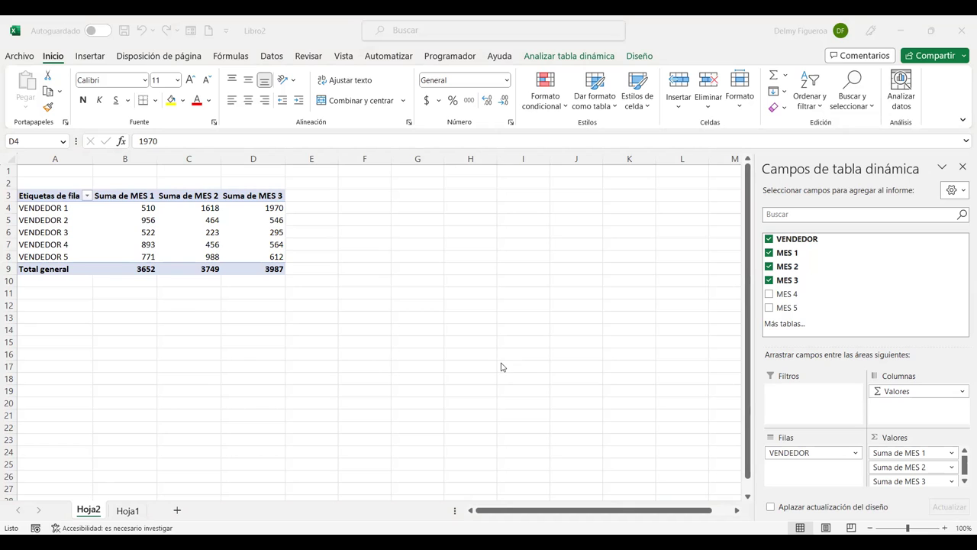
left_click(128, 511)
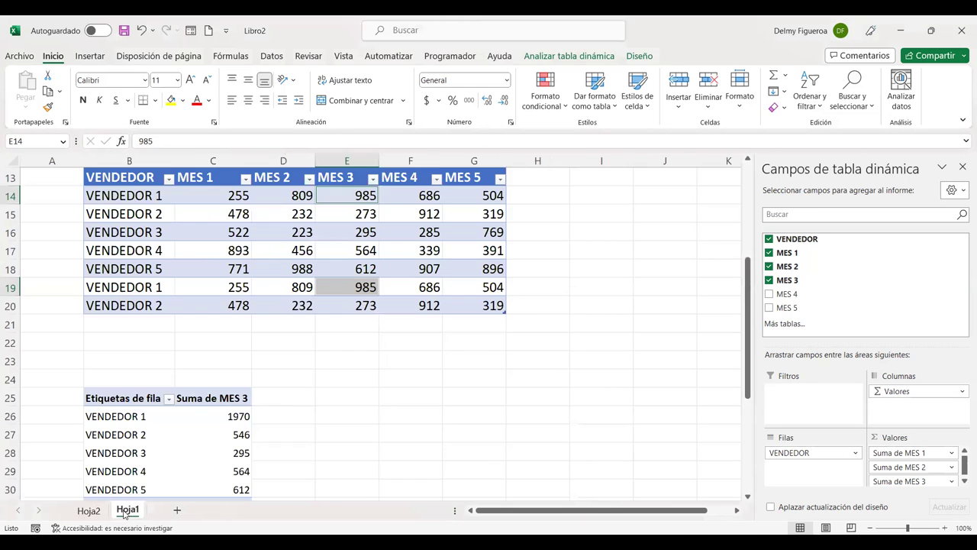
scroll(364, 393, "down", 2)
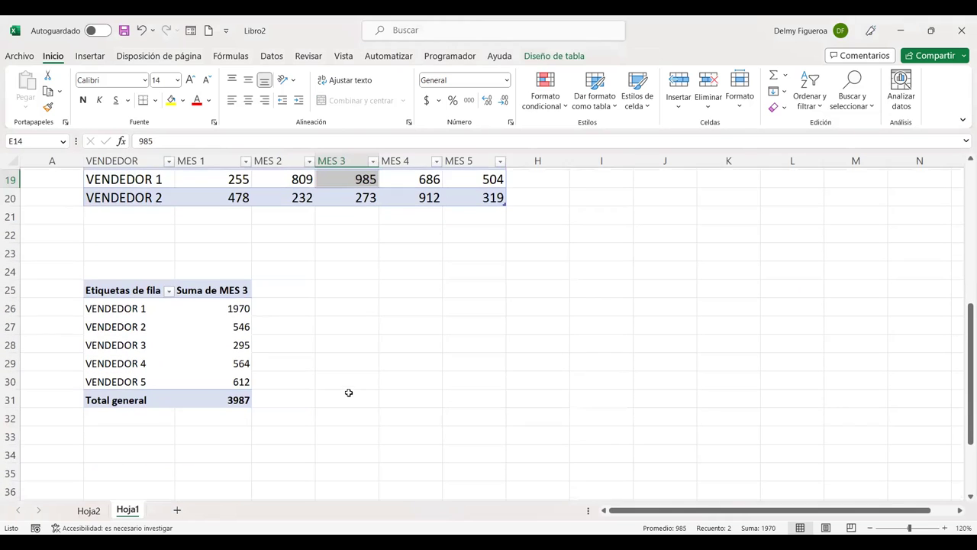
left_click(280, 309)
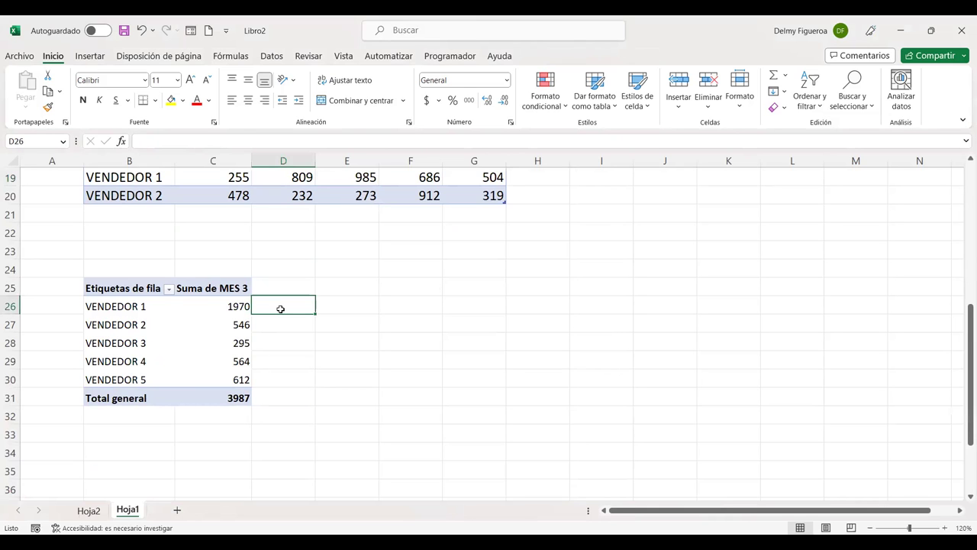
scroll(280, 309, "up", 1)
scroll(283, 310, "up", 1)
scroll(291, 316, "up", 2)
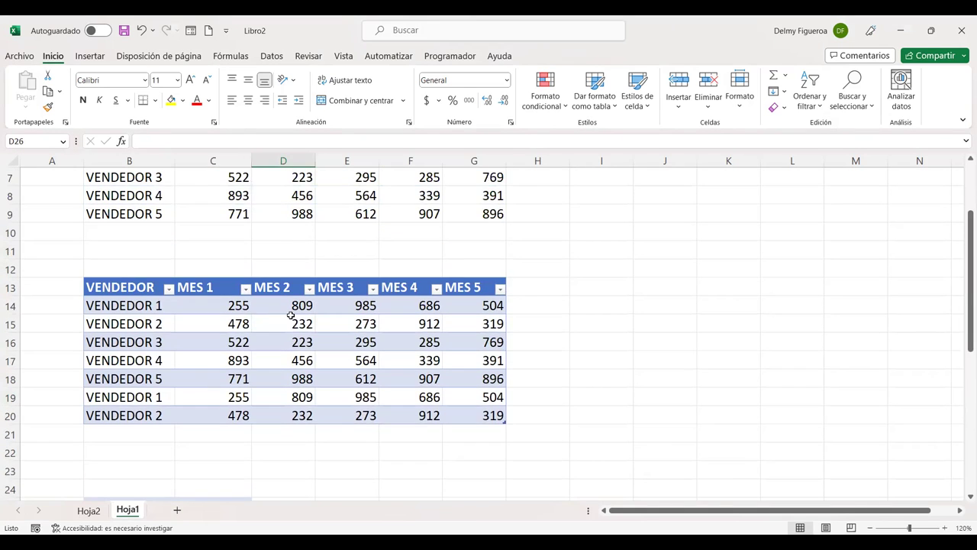
scroll(291, 315, "down", 3)
scroll(192, 364, "up", 1)
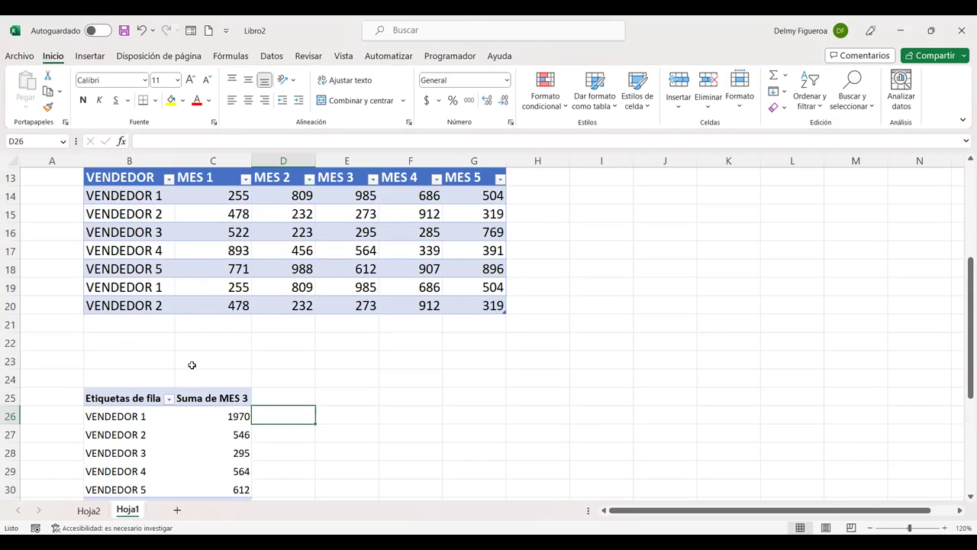
scroll(192, 364, "up", 1)
left_click(145, 269)
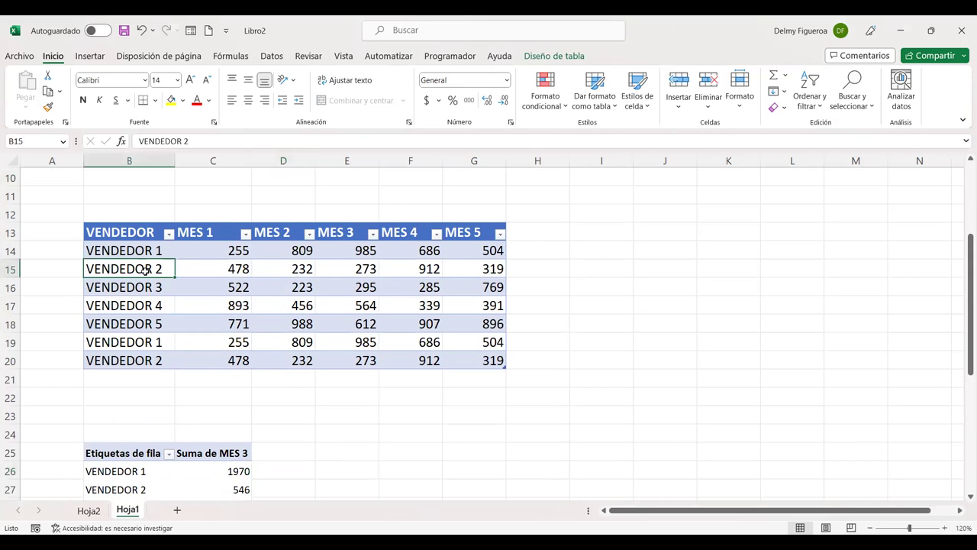
left_click(157, 364)
left_click(154, 251)
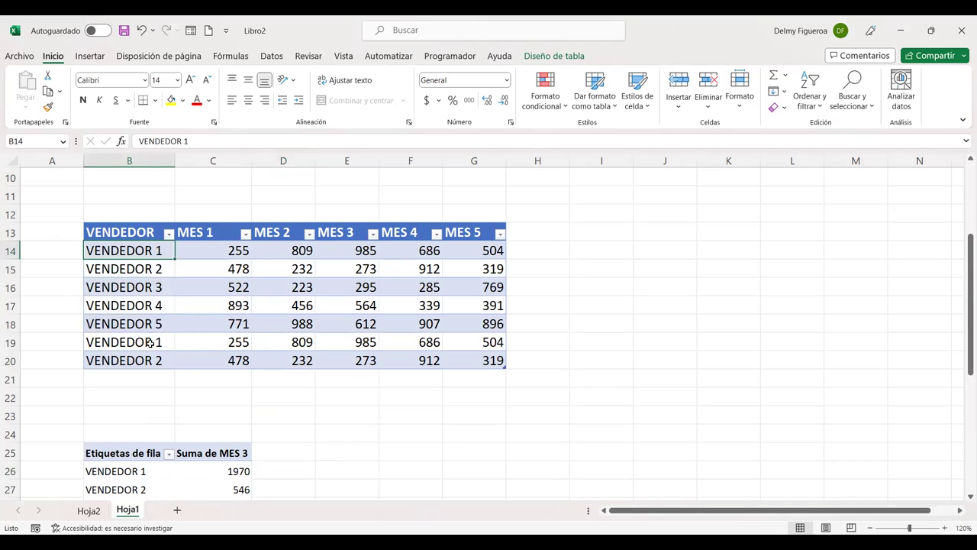
left_click_drag(150, 342, 148, 359)
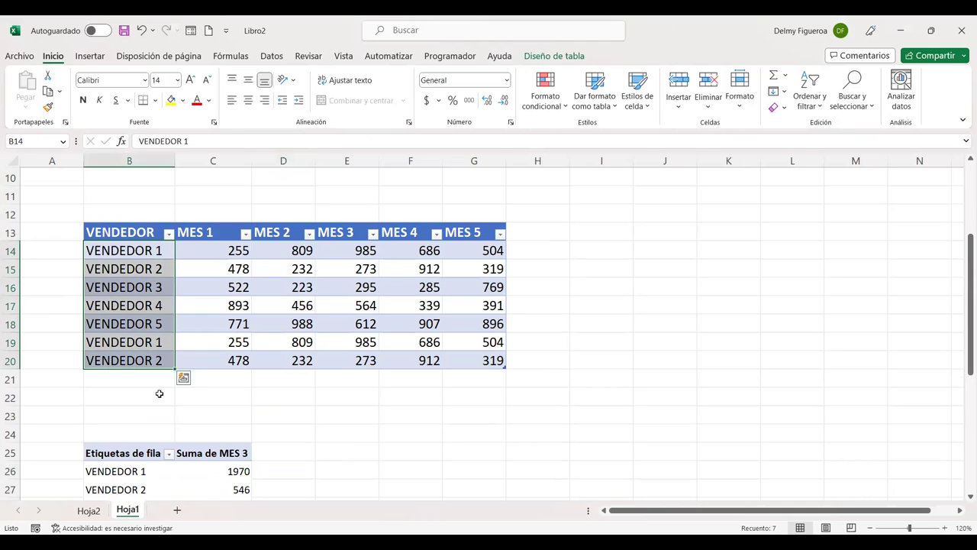
scroll(287, 356, "down", 2)
left_click(144, 363)
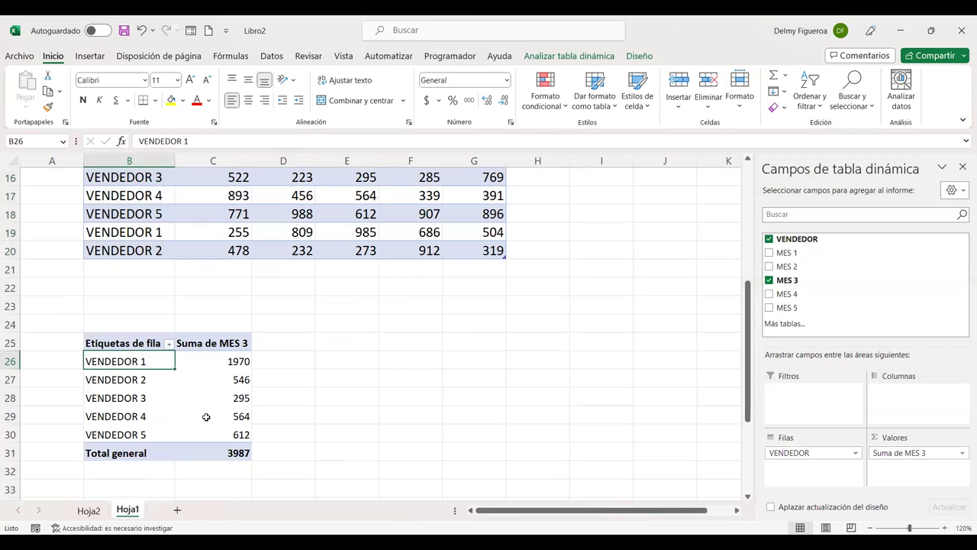
left_click(229, 379)
left_click(231, 397)
left_click(232, 432)
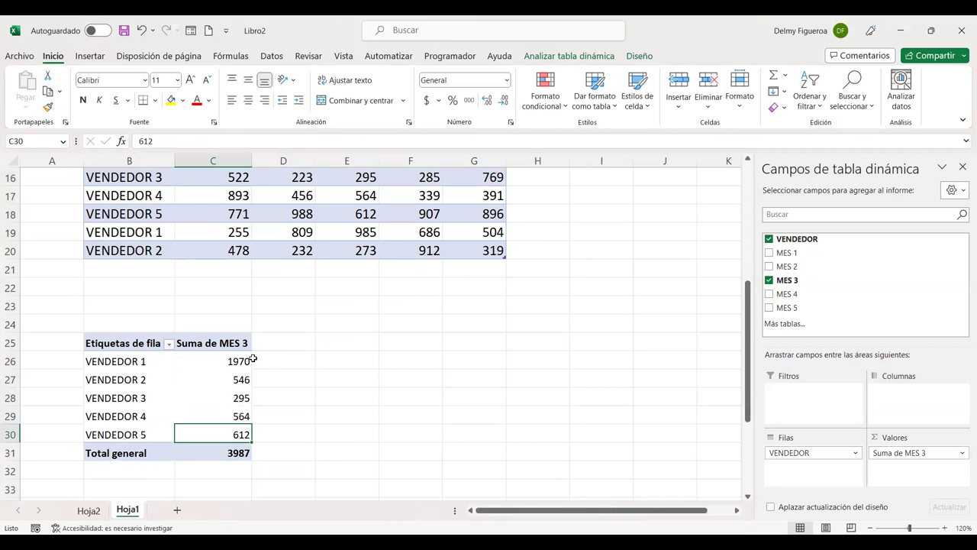
left_click(234, 380)
scroll(235, 382, "up", 2)
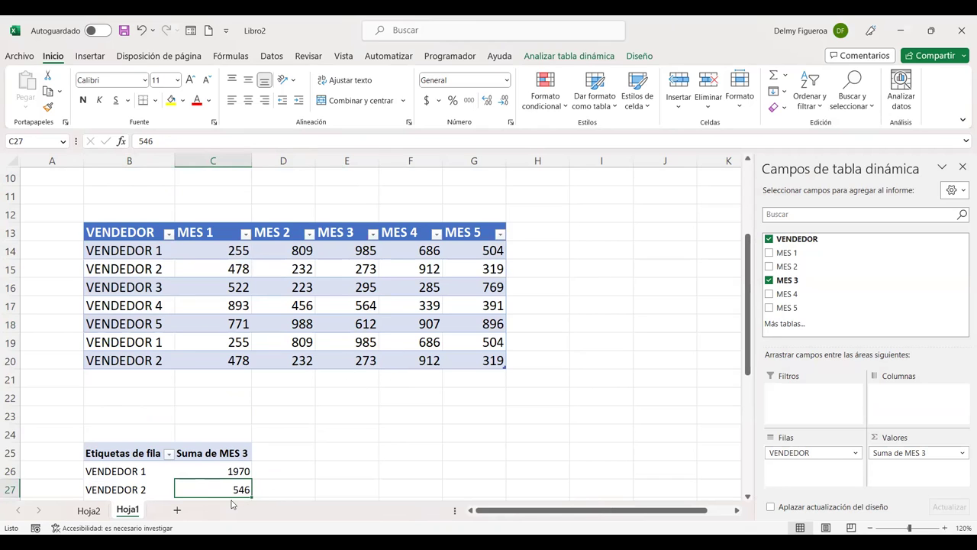
mouse_move(239, 491)
left_click(237, 251)
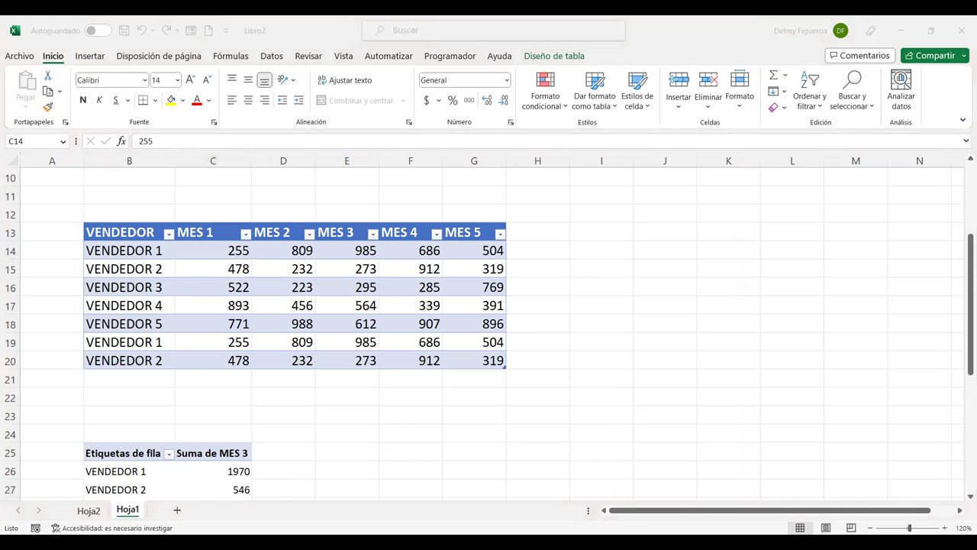
left_click(546, 250)
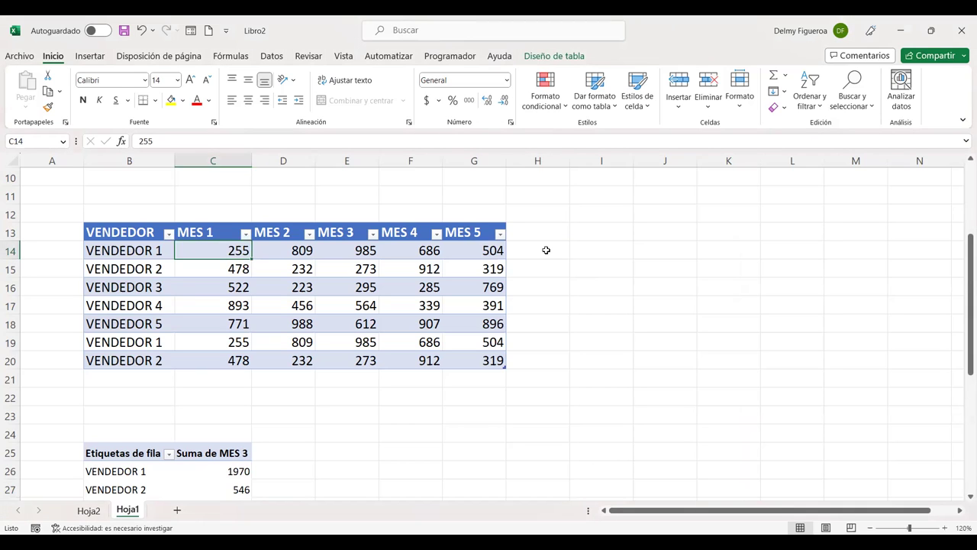
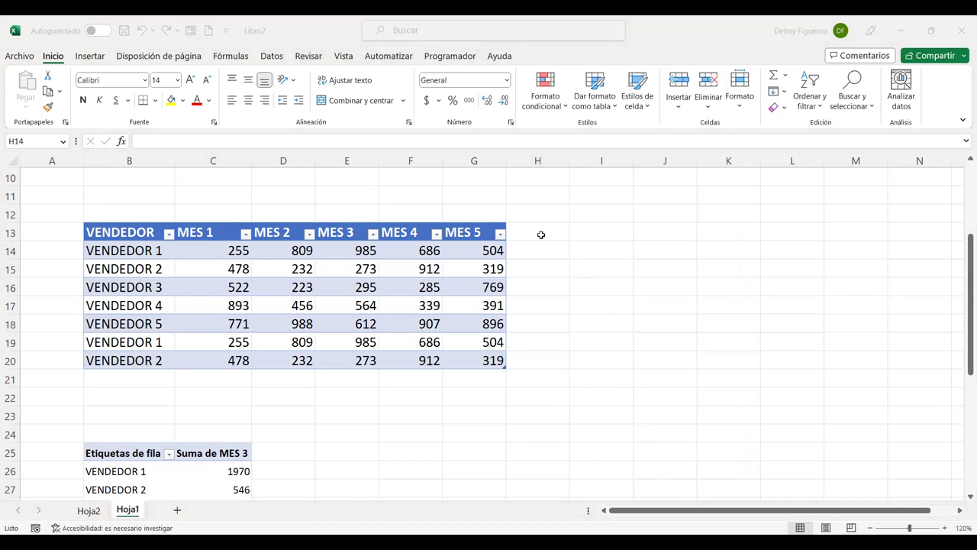
Select a cell in the Ventas table and show its Diseño de tabla options
left_click(603, 237)
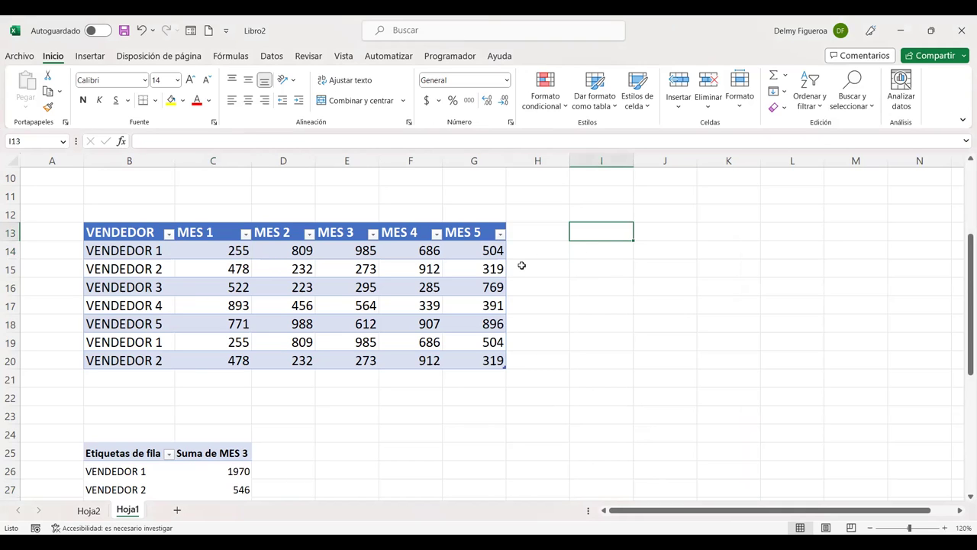
left_click(594, 251)
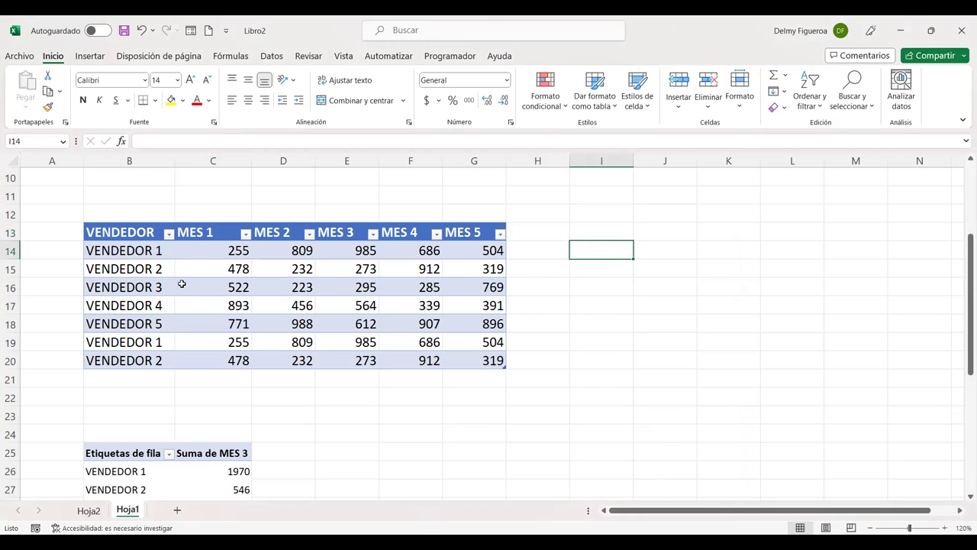
left_click(69, 229)
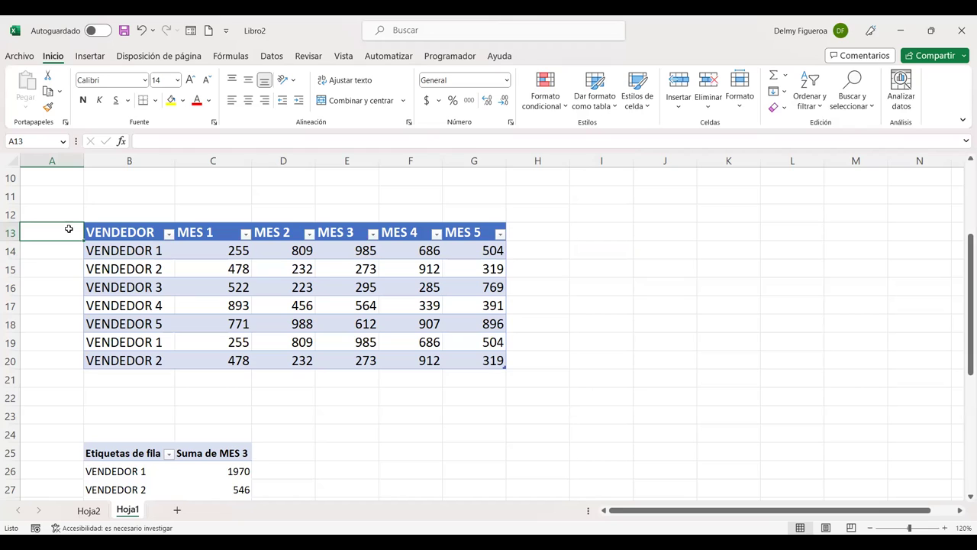
left_click(154, 257)
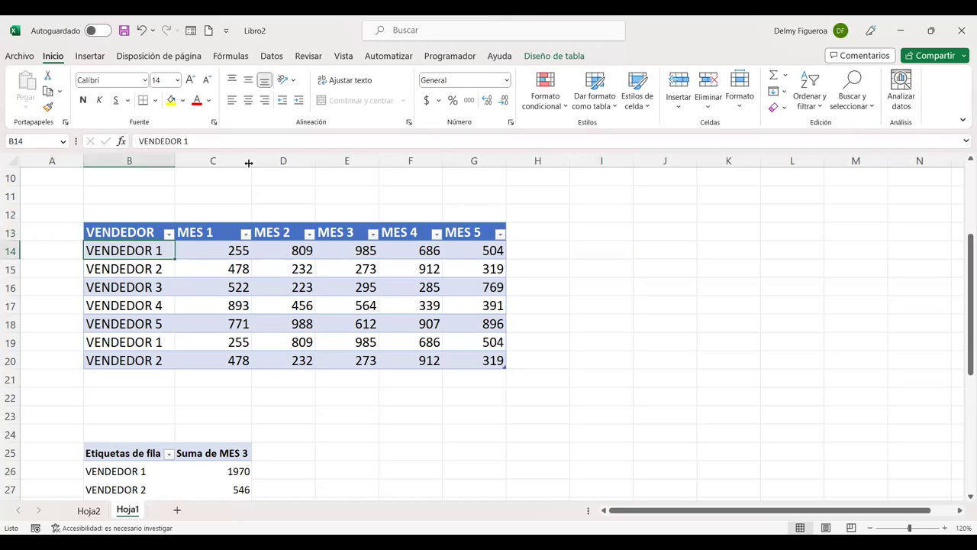
left_click(554, 55)
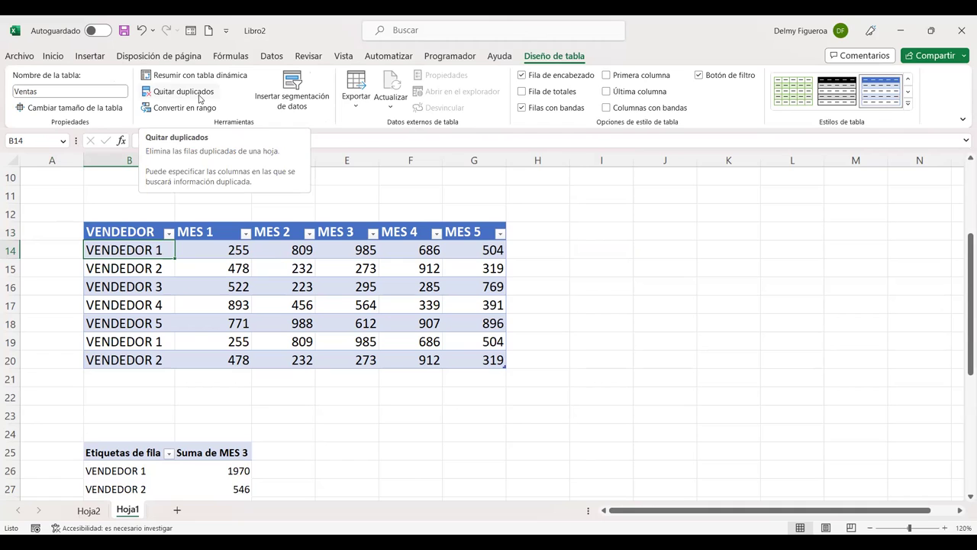
Remove duplicates across all columns, dropping 2 rows to leave VENDEDOR 1 through VENDEDOR 5
left_click(199, 98)
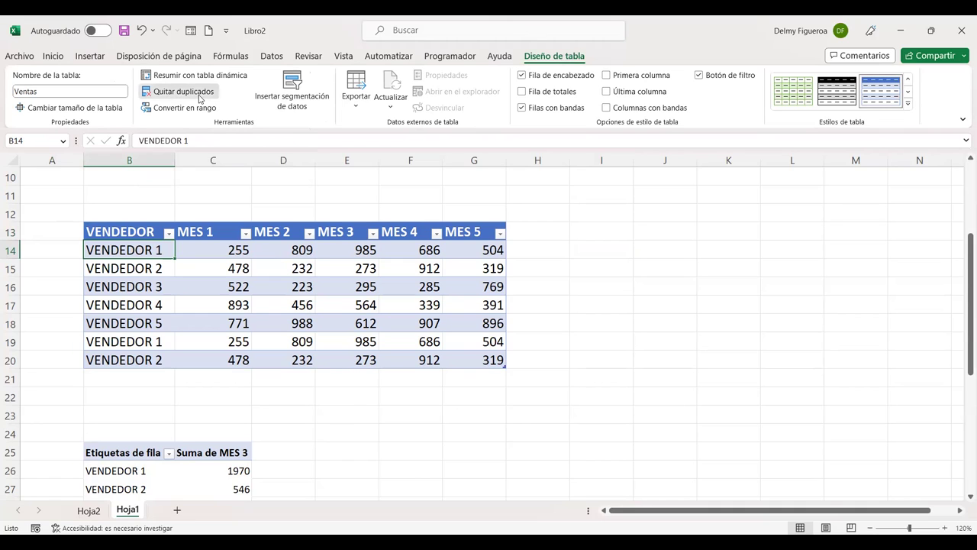
scroll(389, 404, "down", 1)
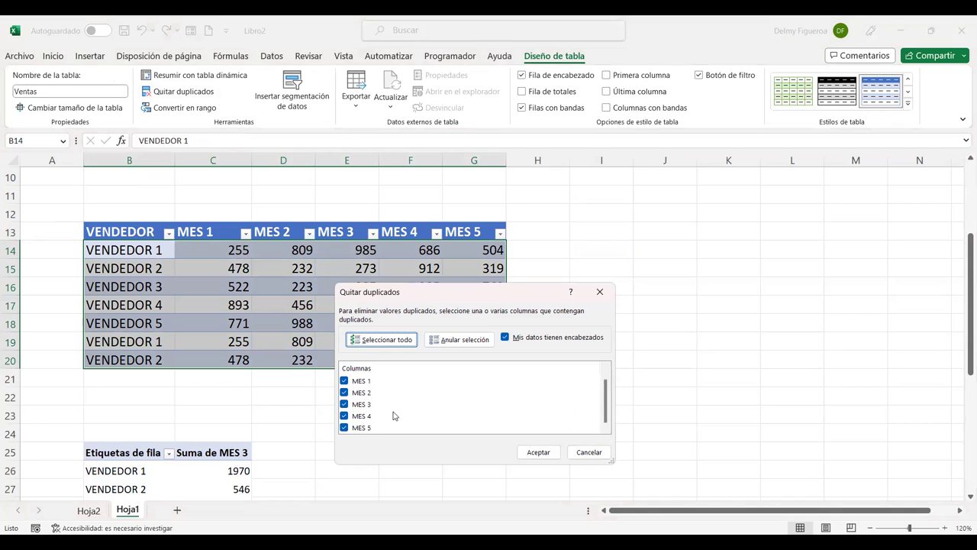
scroll(444, 398, "up", 1)
left_click(604, 491)
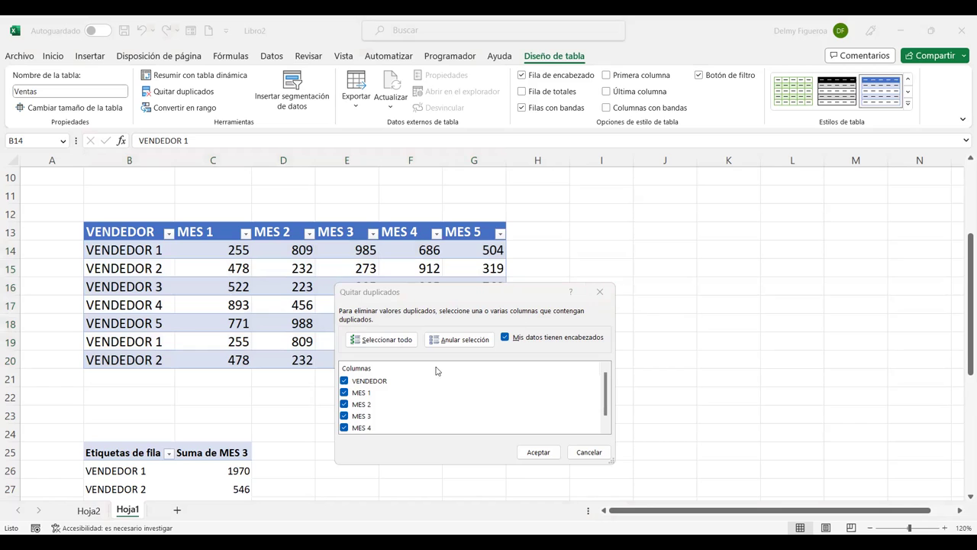
scroll(436, 374, "down", 1)
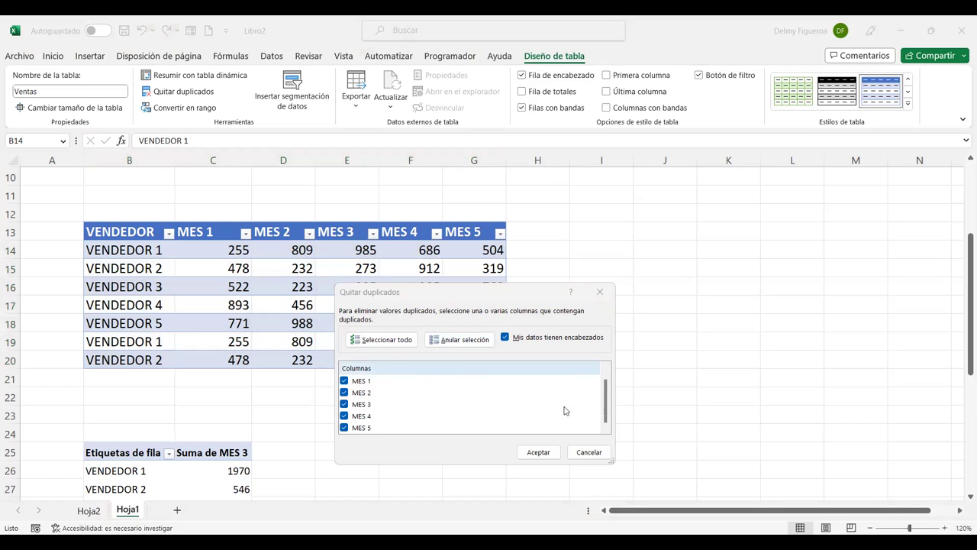
left_click(538, 452)
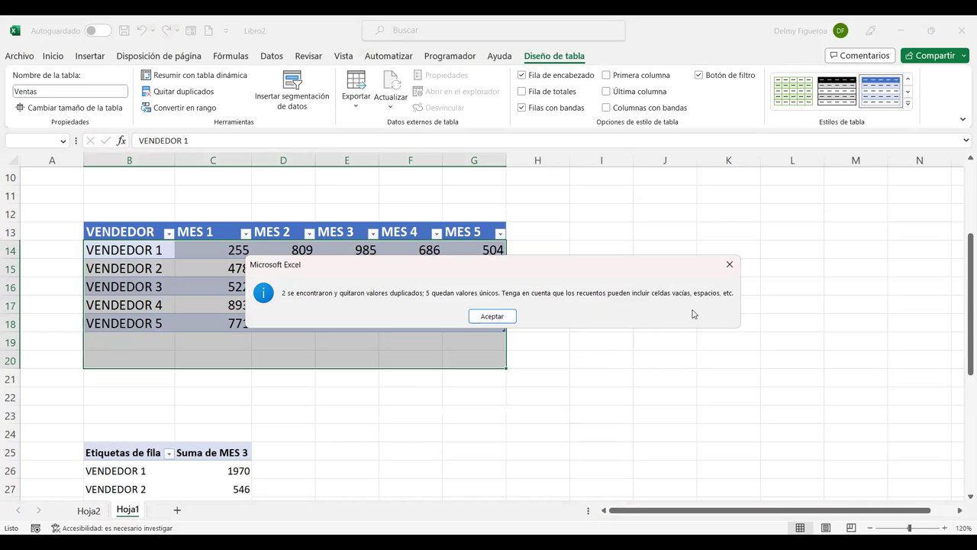
left_click(492, 316)
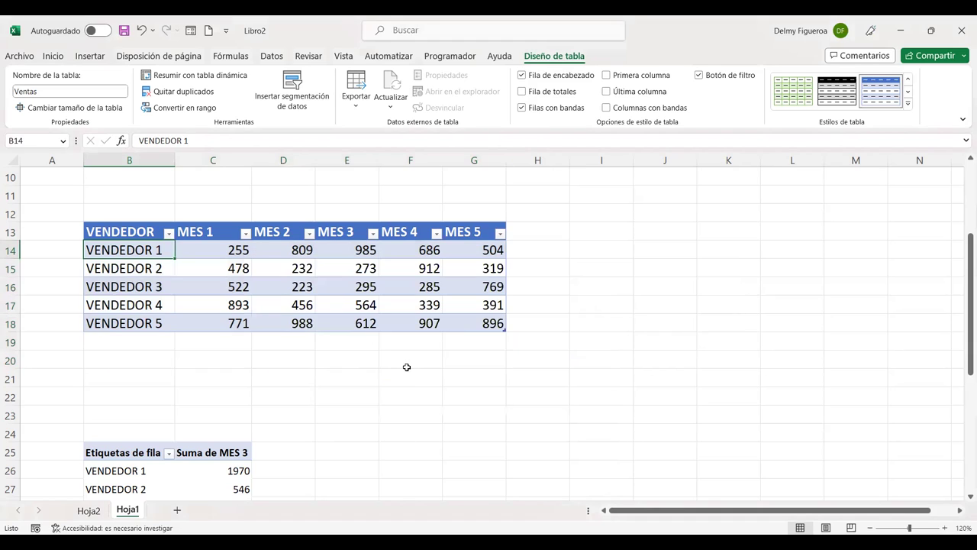
left_click(219, 471)
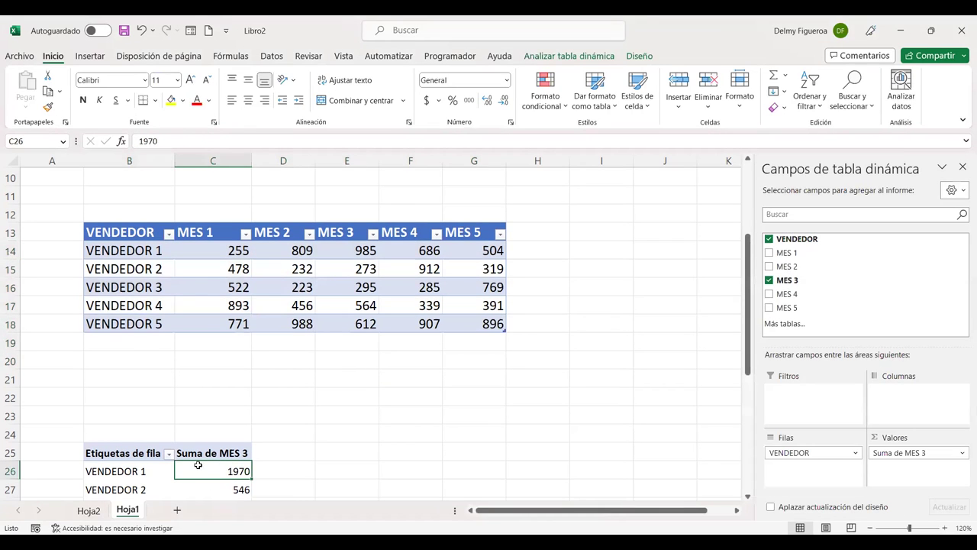
Refresh the pivot table so MES 3 shows 985 for VENDEDOR 1 and totals 2729
mouse_move(220, 471)
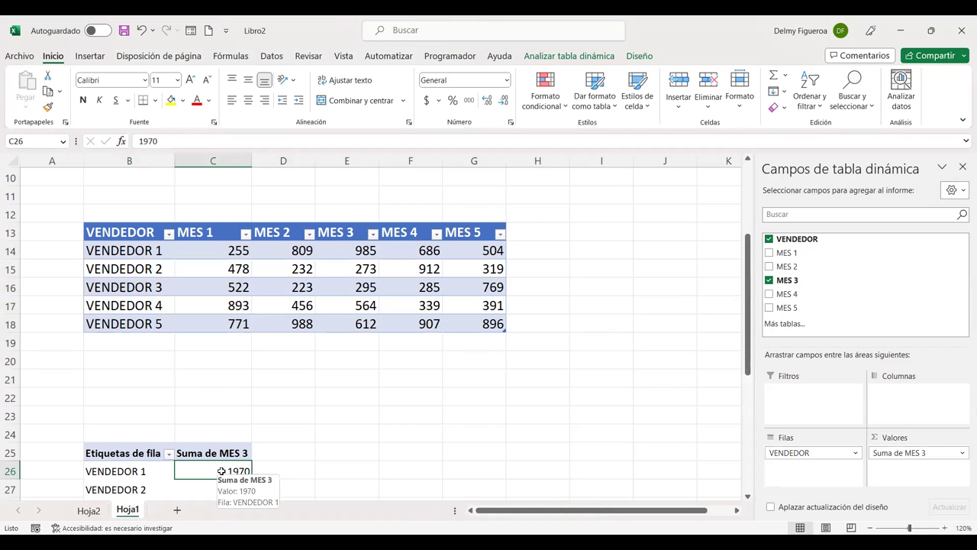
right_click(221, 474)
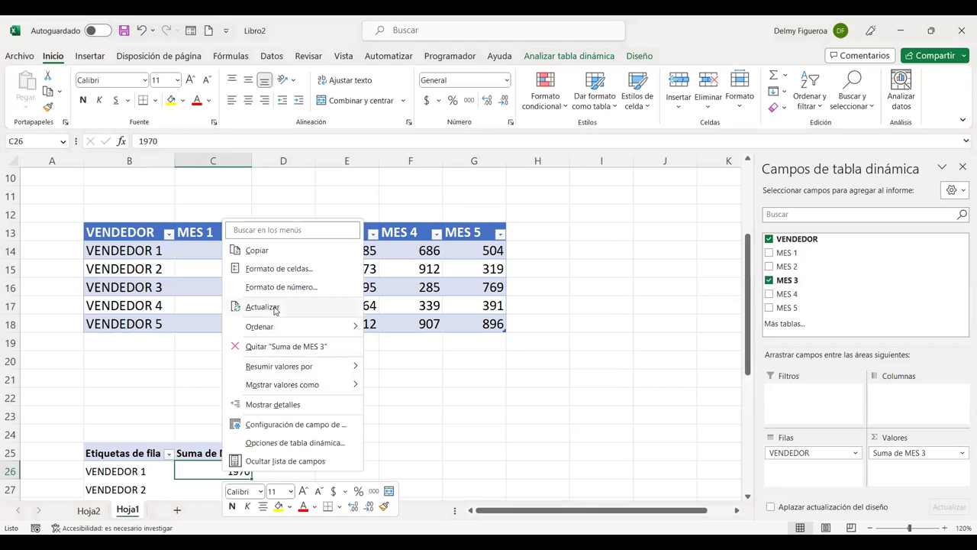
left_click(276, 308)
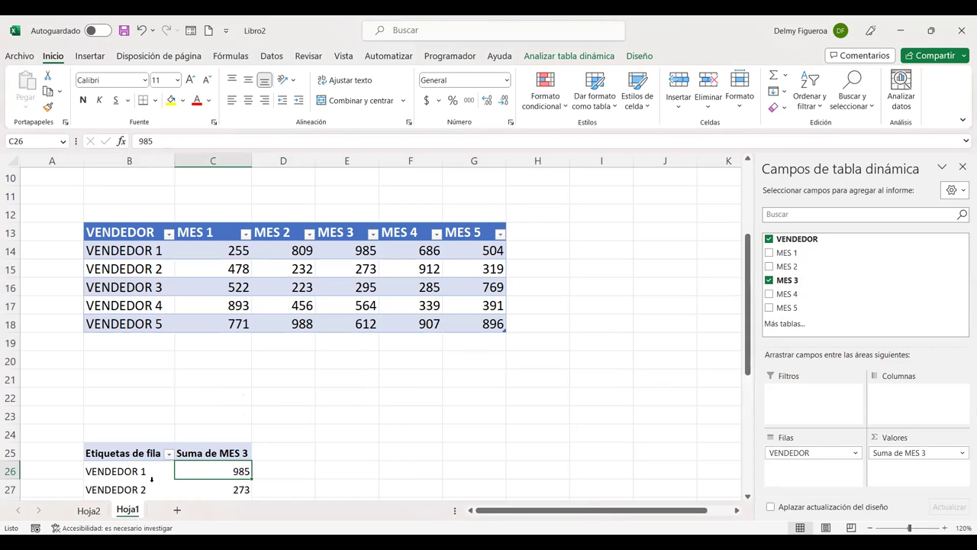
scroll(230, 384, "down", 2)
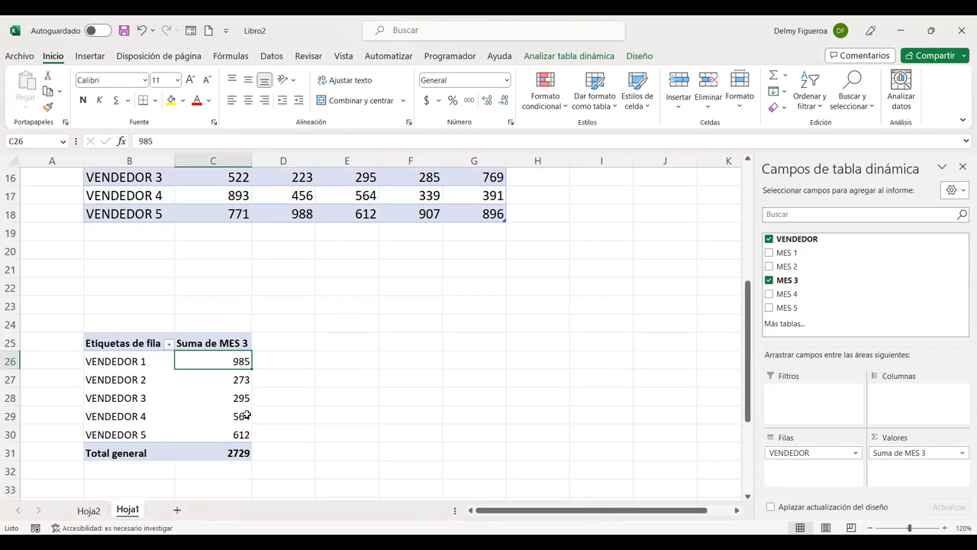
scroll(247, 414, "up", 3)
scroll(395, 315, "down", 1)
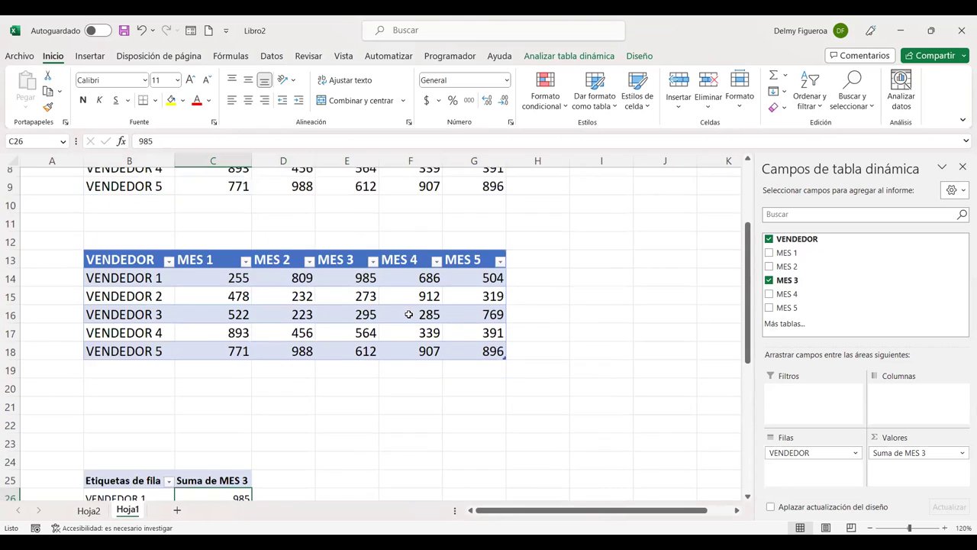
scroll(406, 310, "up", 1)
left_click(404, 306)
scroll(404, 306, "up", 2)
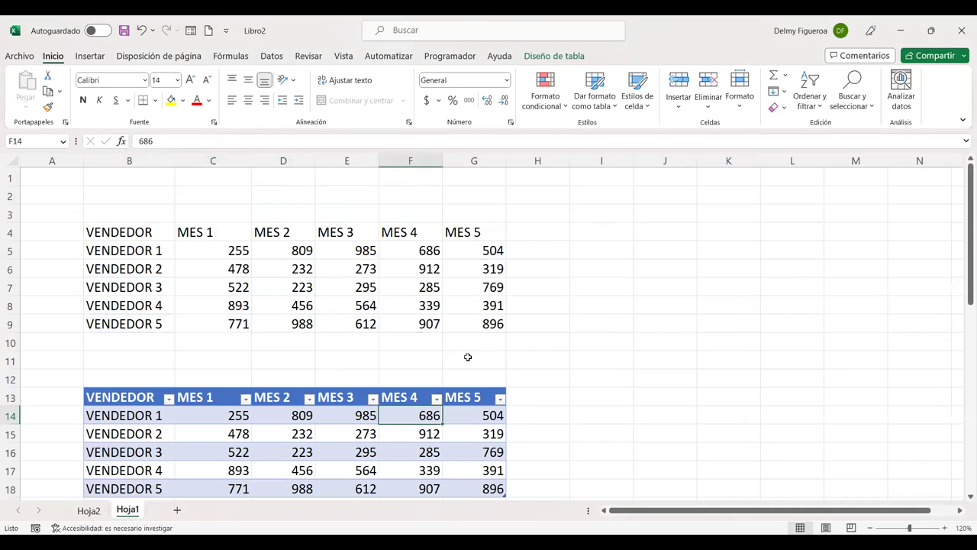
Copy the whole sales table and paste it at cell J4
left_click(545, 56)
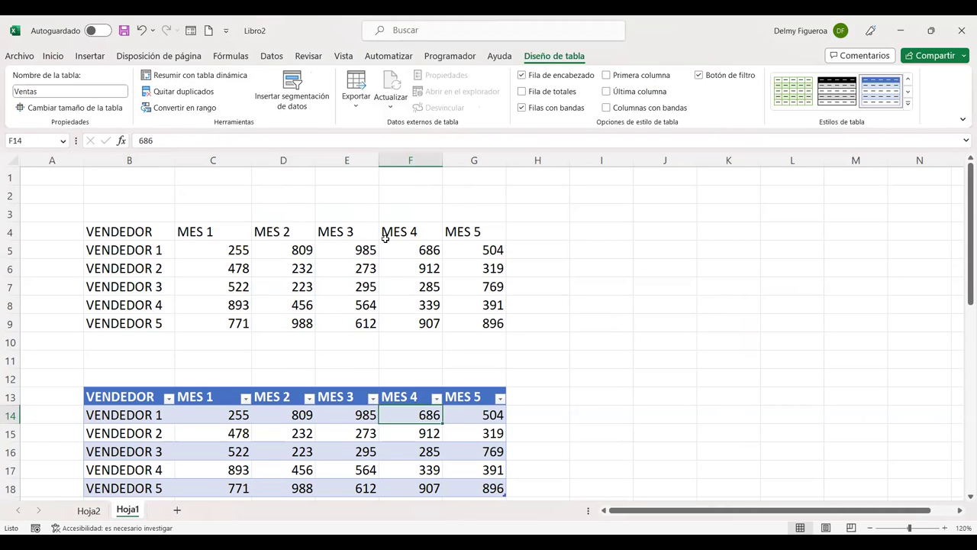
scroll(374, 252, "down", 2)
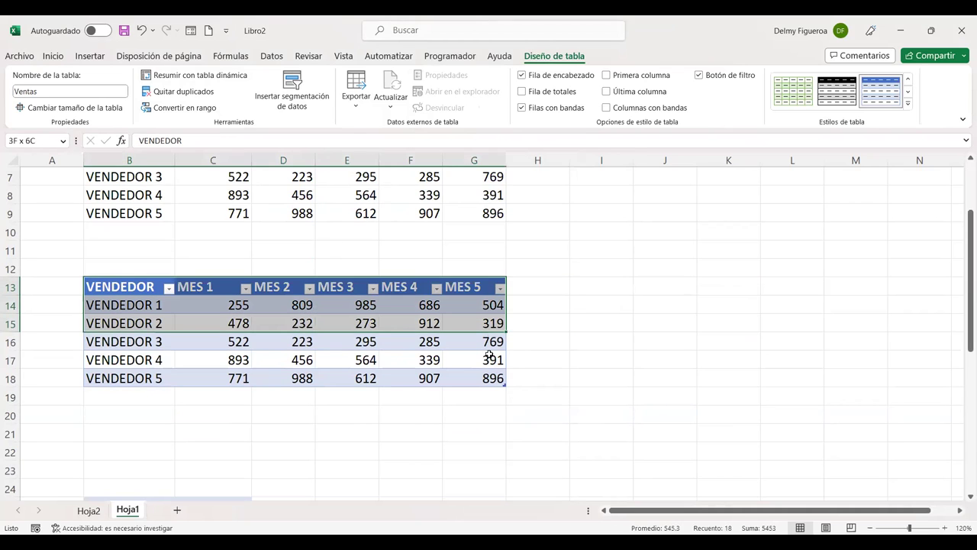
left_click_drag(135, 285, 492, 378)
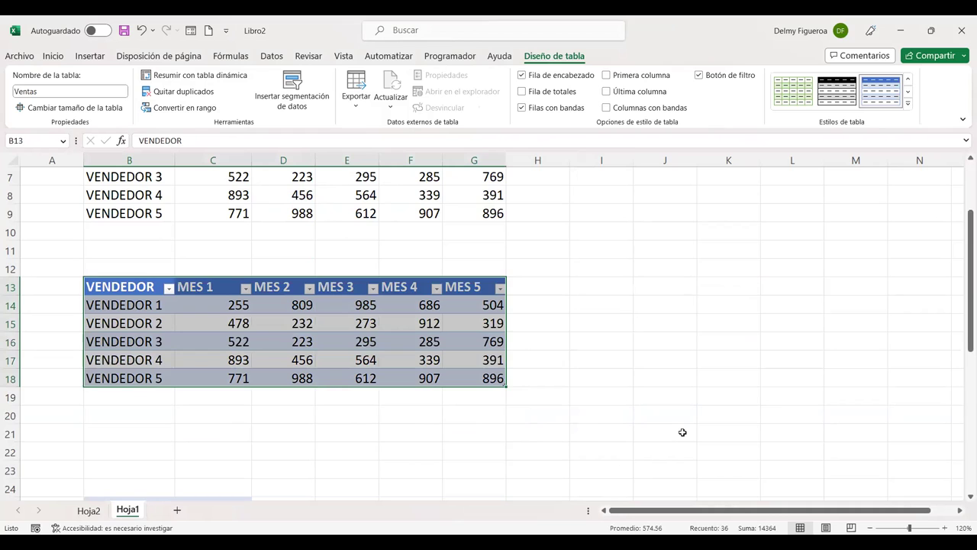
scroll(631, 392, "up", 1)
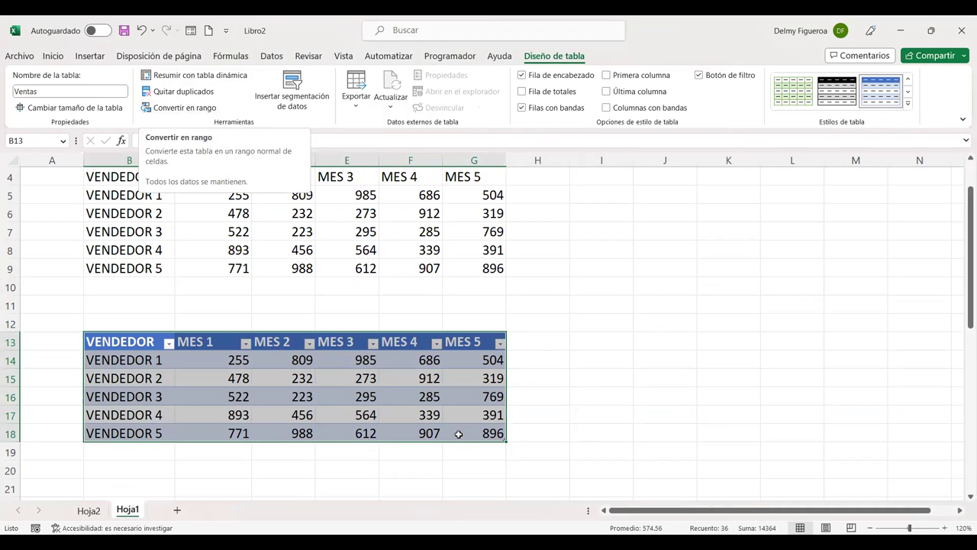
scroll(615, 416, "up", 1)
key("ctrl+c")
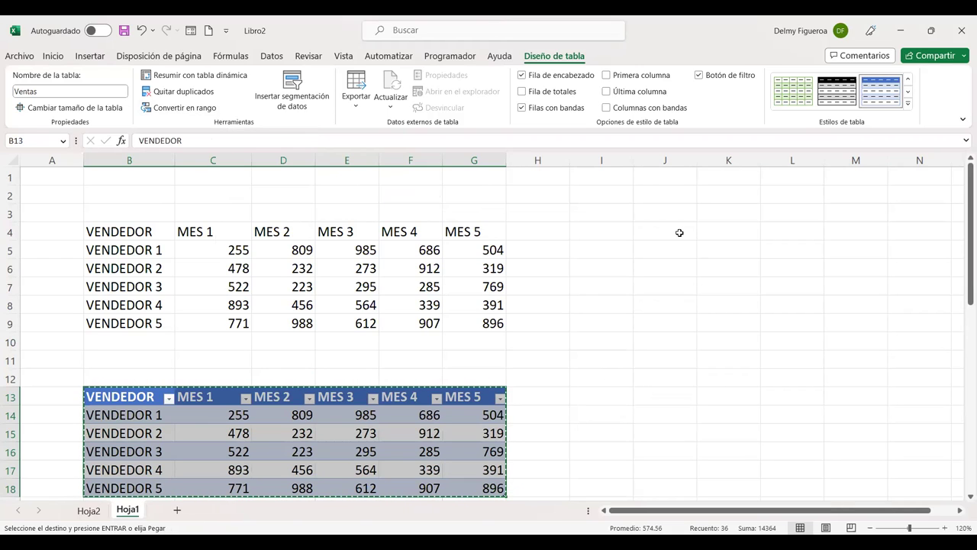
left_click(674, 230)
key("ctrl+v")
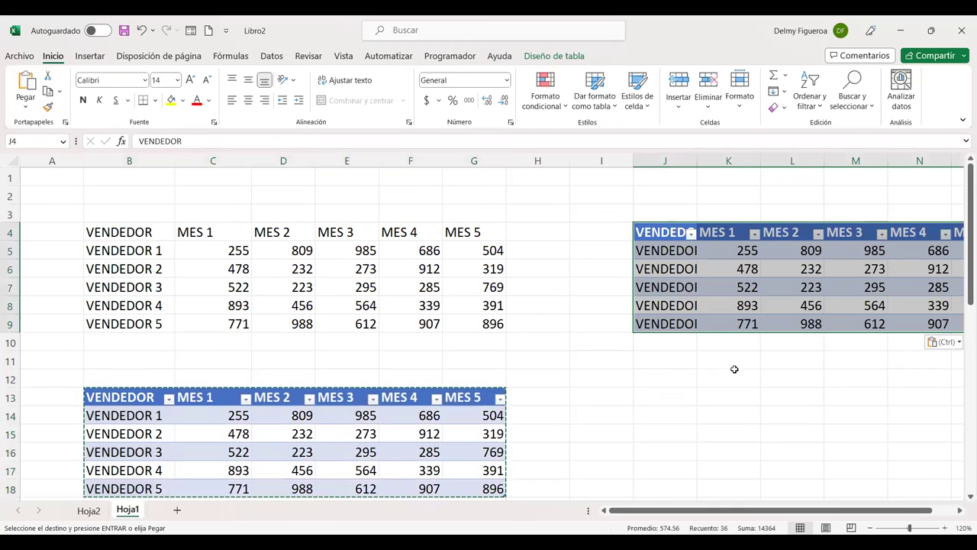
left_click(750, 248)
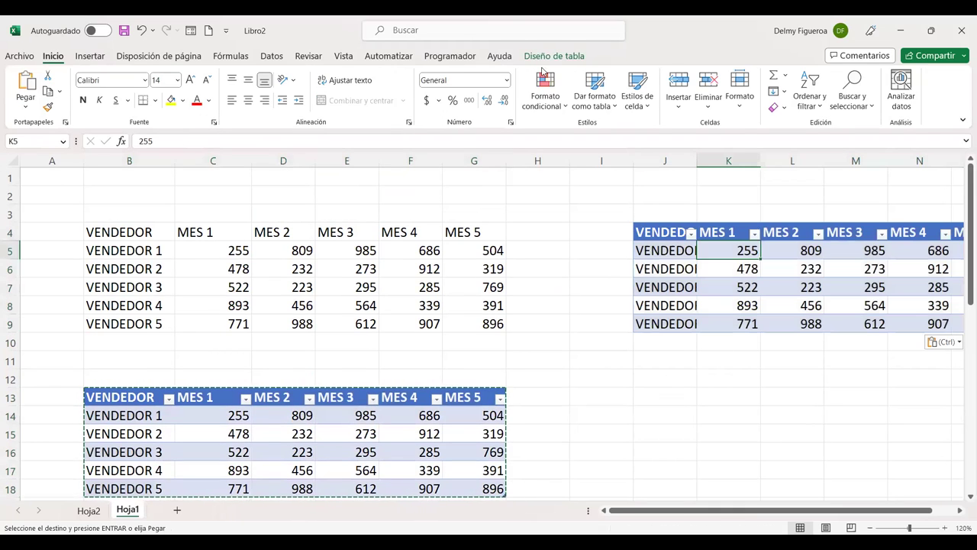
left_click(457, 413)
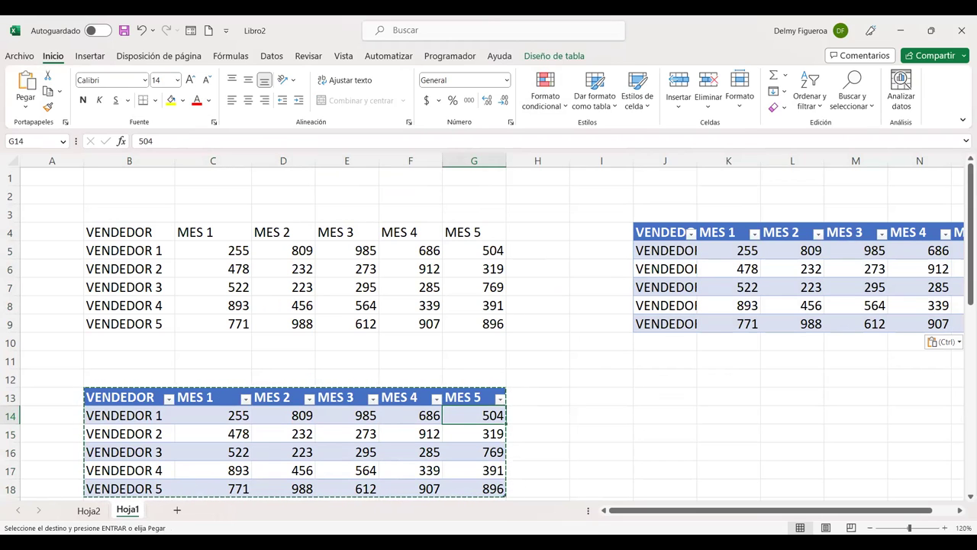
key("Escape")
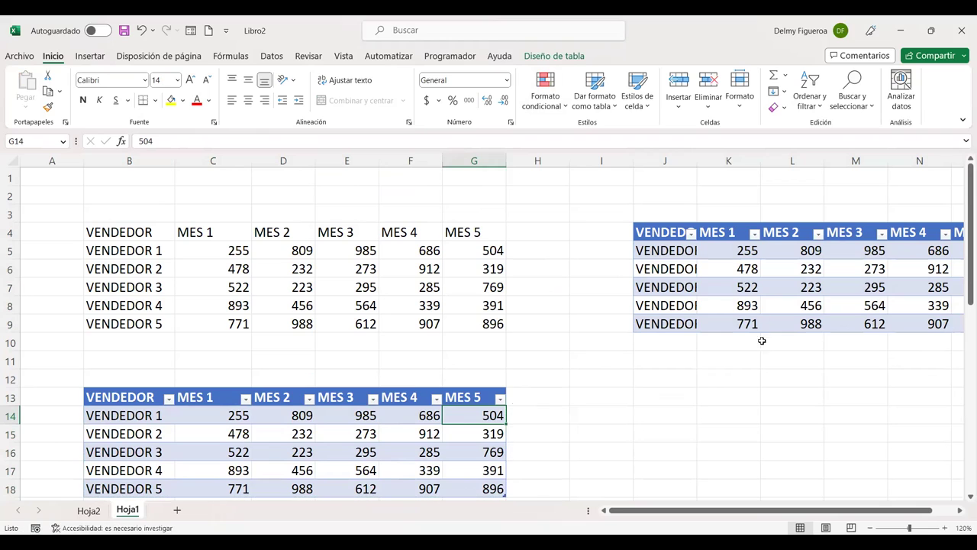
Autofit columns J to O to show the vendor names in full, then return to A1
left_click(664, 160)
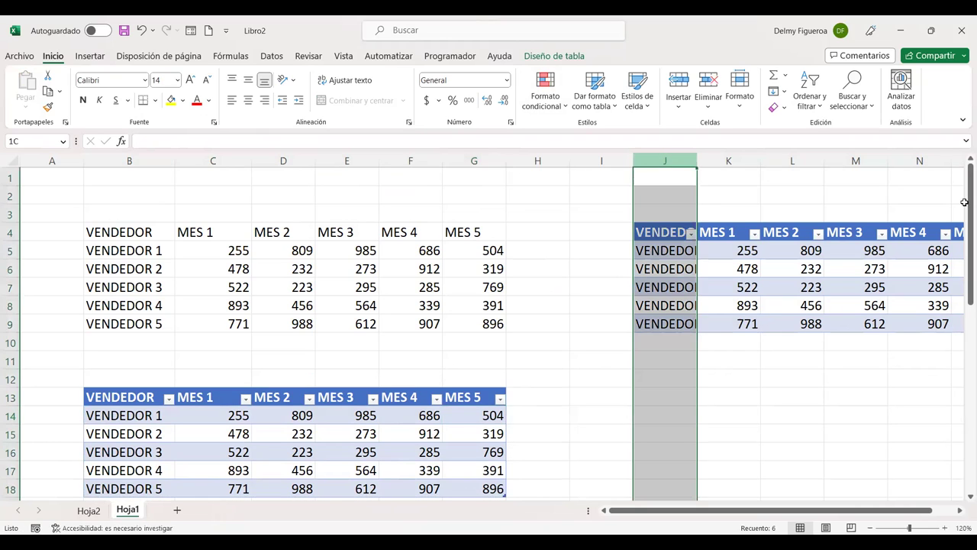
left_click_drag(964, 202, 846, 201)
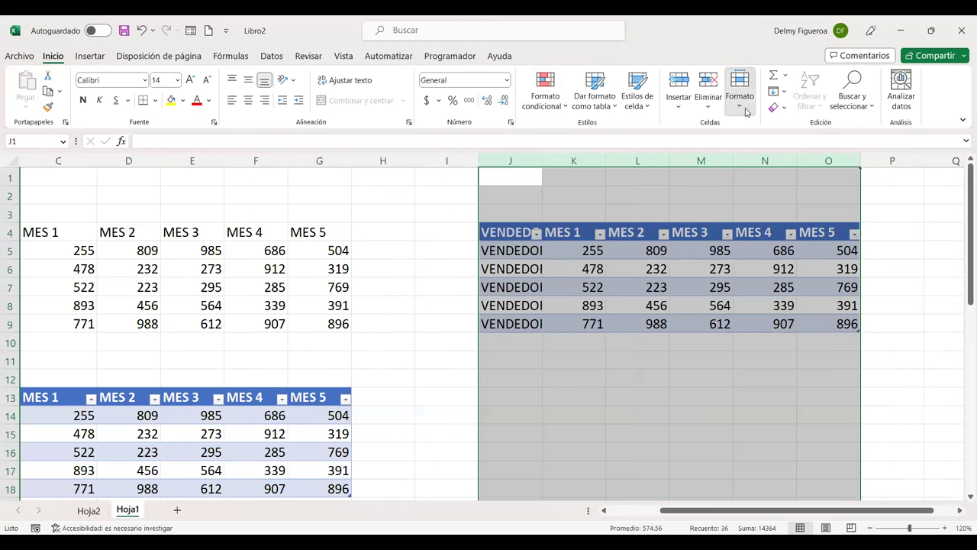
left_click(745, 112)
left_click(775, 202)
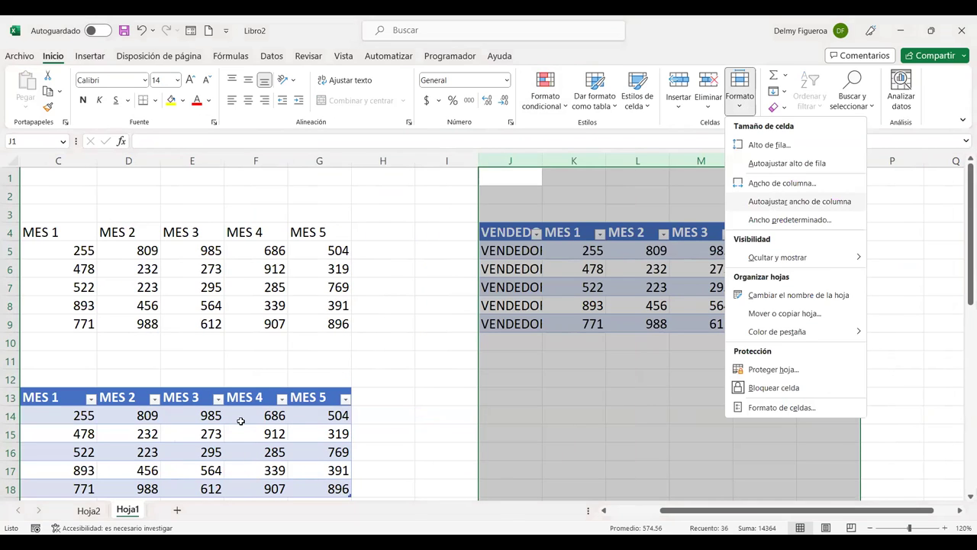
left_click(241, 422)
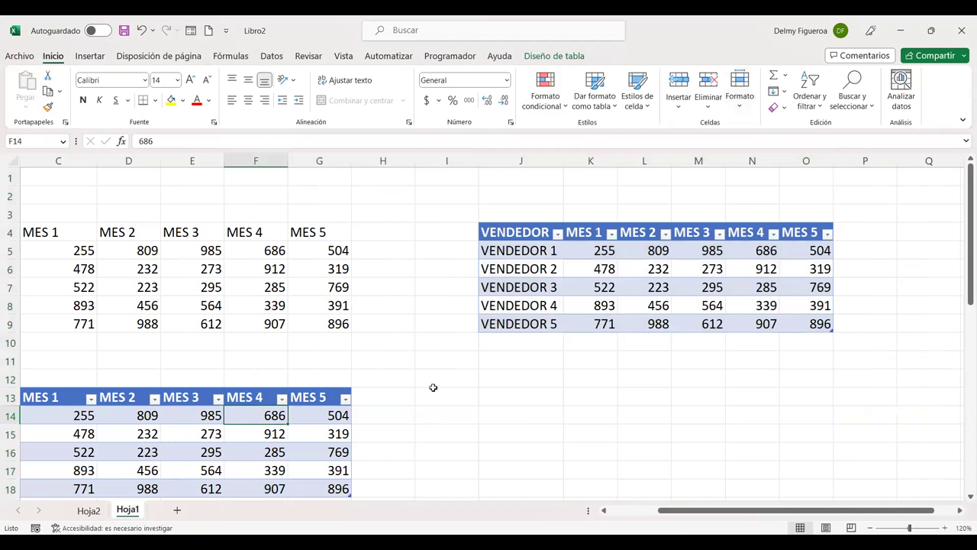
left_click(643, 273)
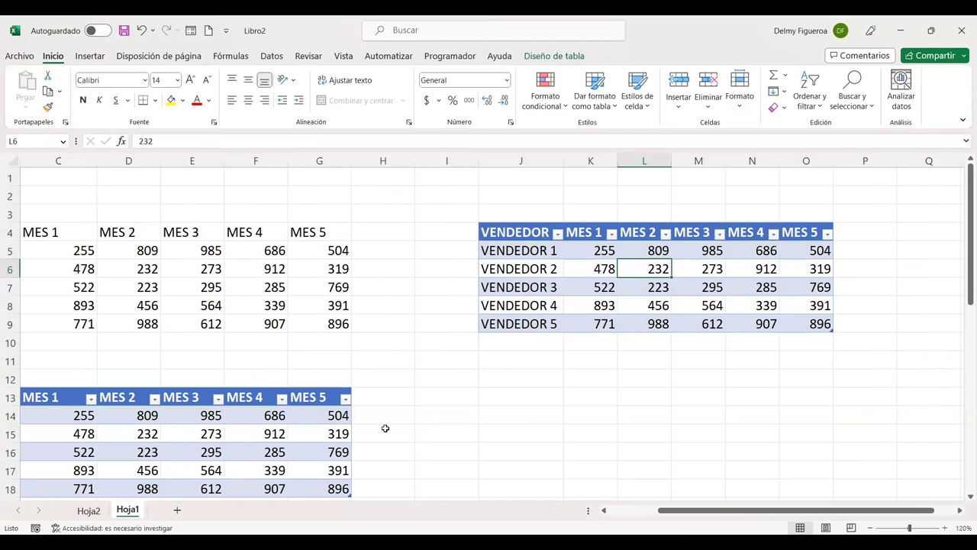
key("ctrl+Home")
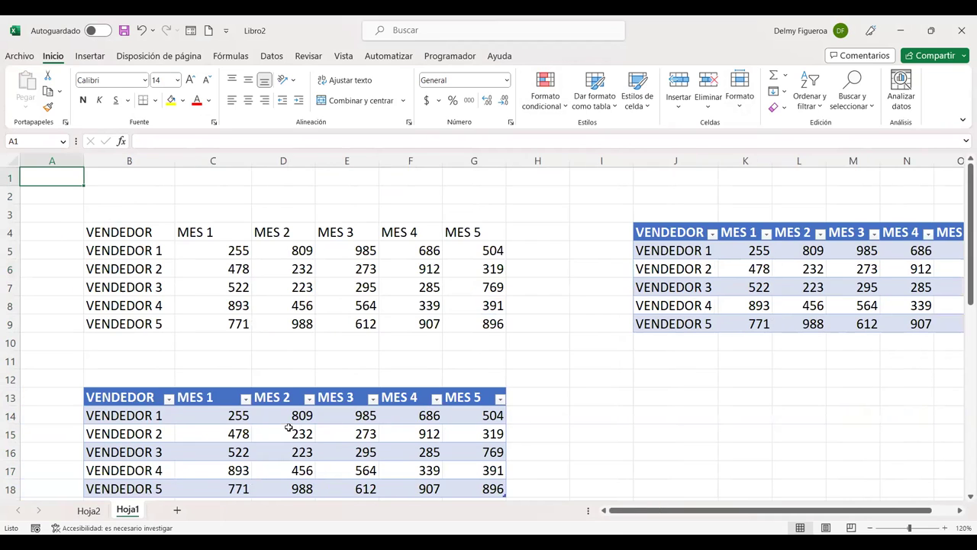
Convert the lower table at B13:G18 into a normal range, confirming with Sí
scroll(289, 429, "down", 2)
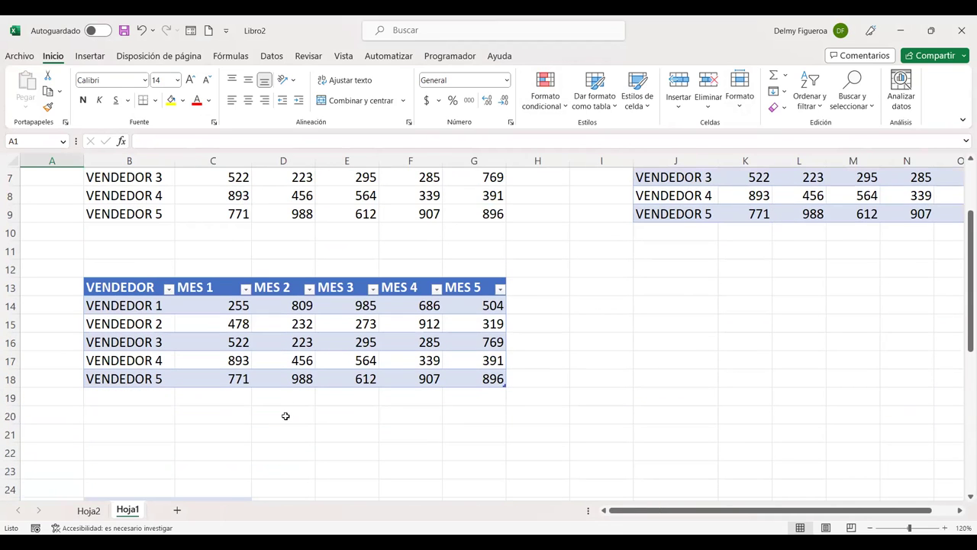
scroll(287, 414, "up", 2)
left_click(287, 413)
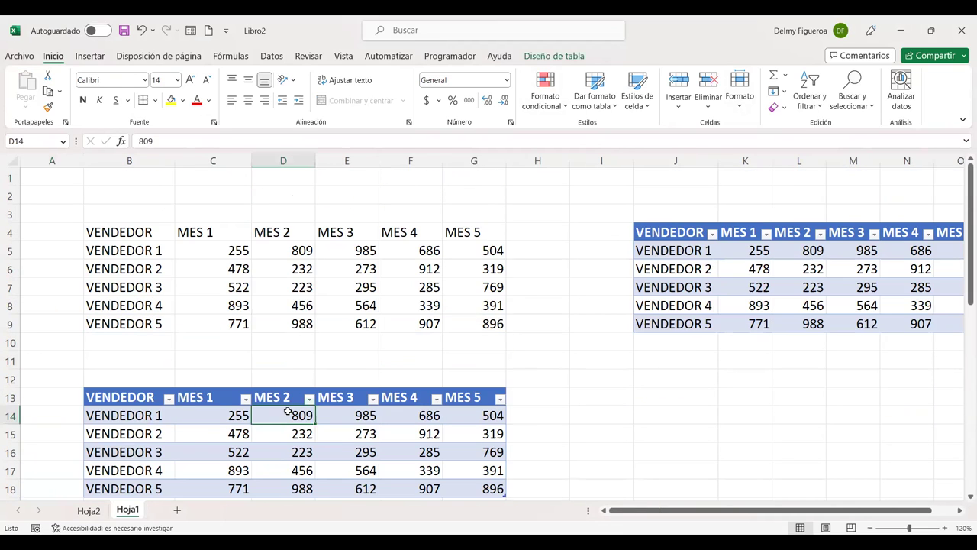
left_click(572, 55)
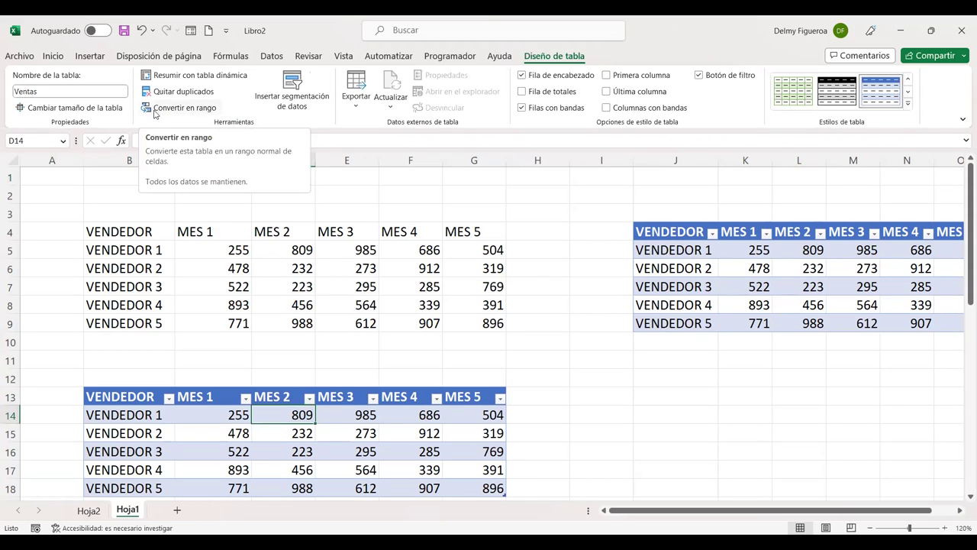
left_click(212, 111)
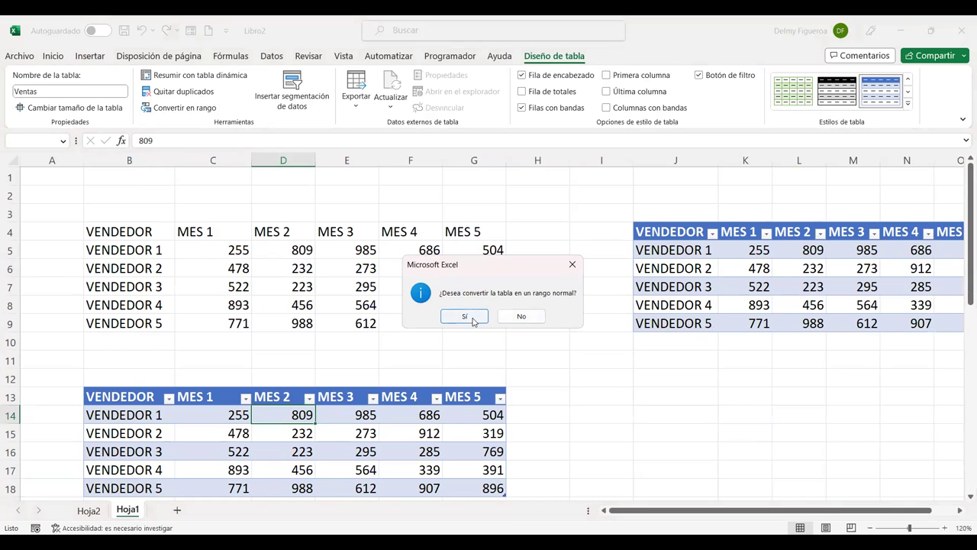
left_click(474, 321)
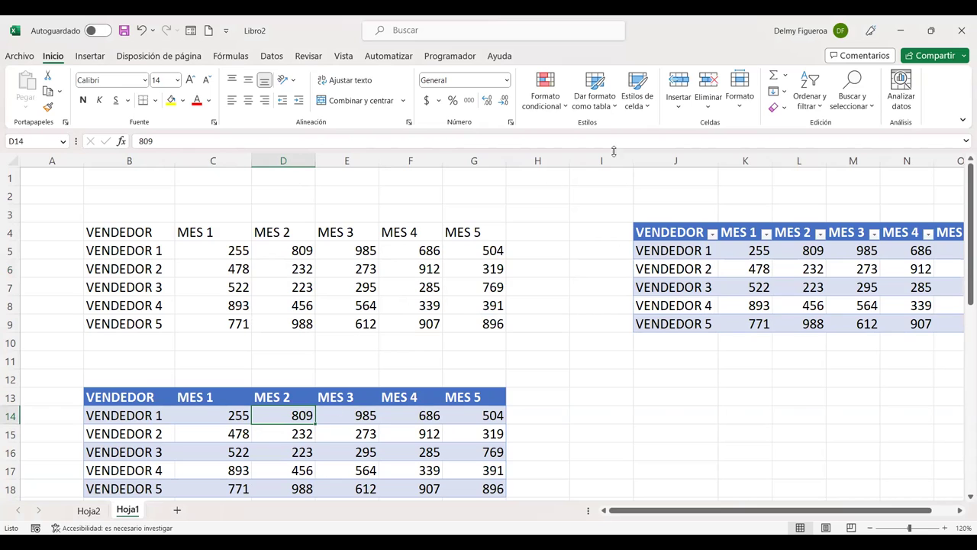
Verify the right-hand table is still a table and inspect the converted range's values
left_click(804, 250)
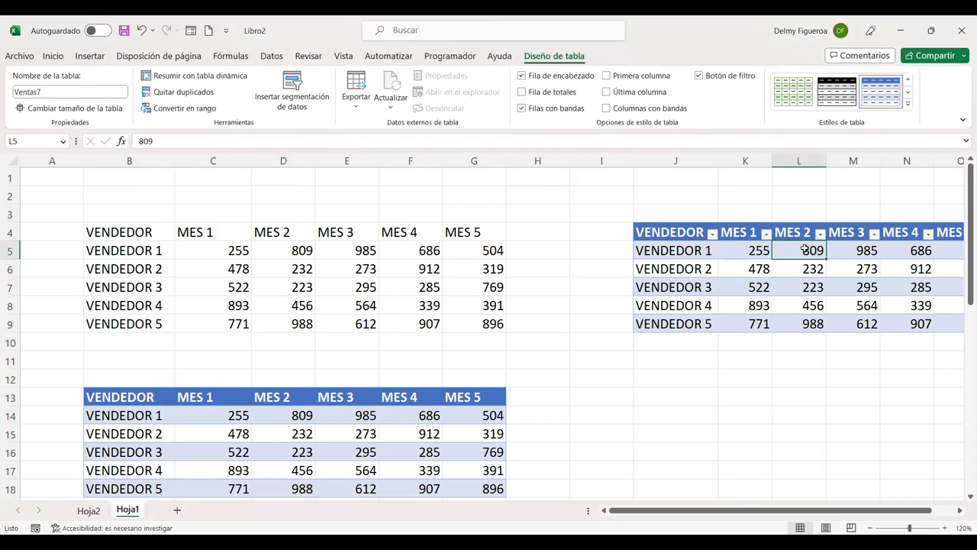
left_click(389, 412)
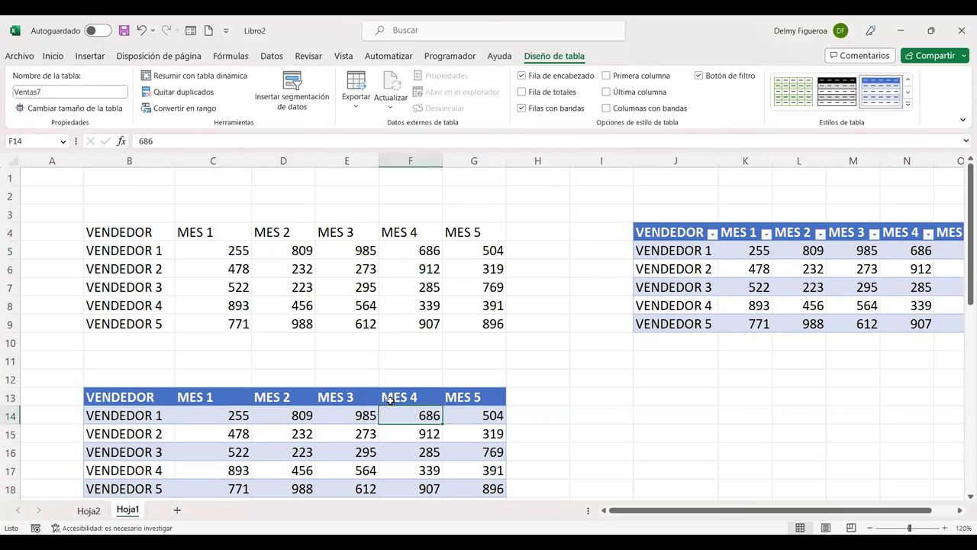
left_click(133, 395)
left_click(405, 412)
left_click(406, 451)
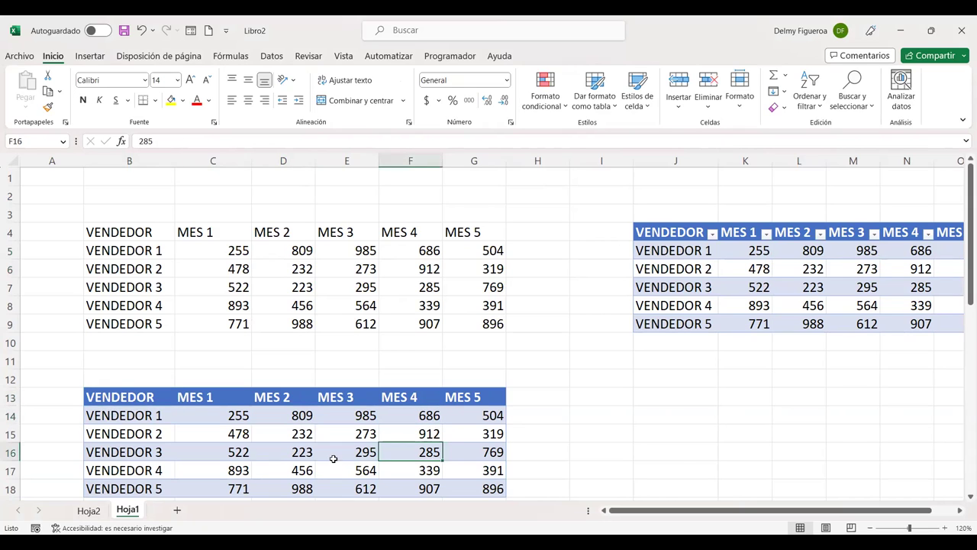
left_click(355, 453)
left_click(183, 450)
left_click(176, 434)
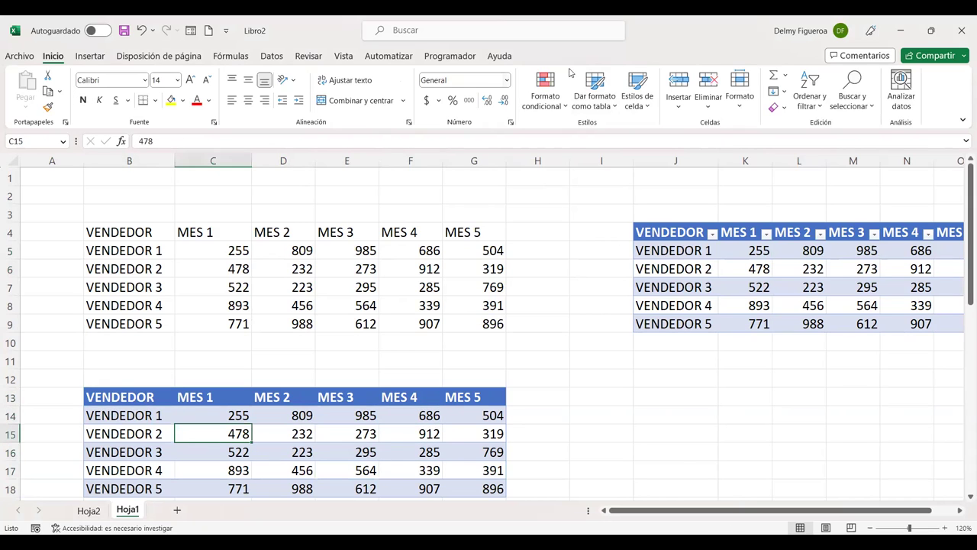
Refresh the MES 3 pivot table below the data with Actualizar
left_click(759, 240)
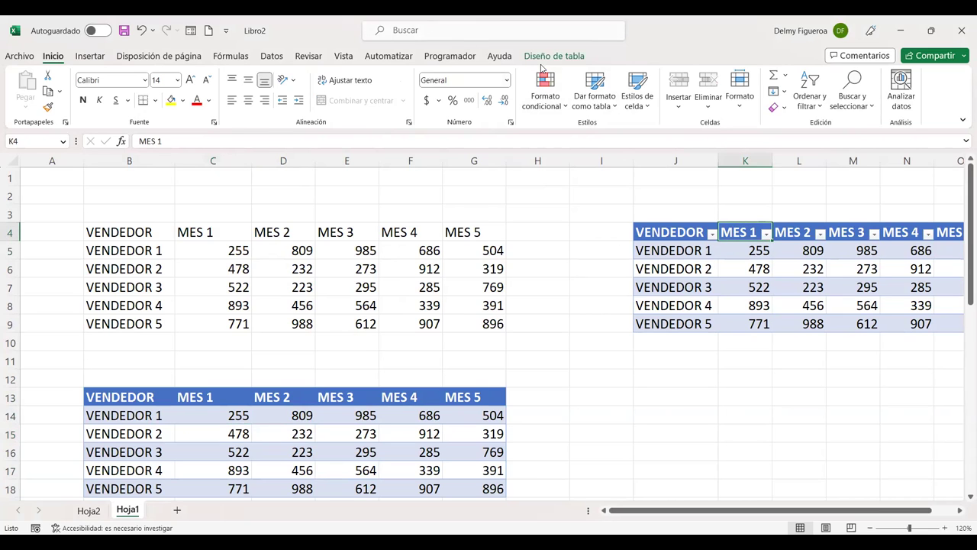
scroll(494, 398, "down", 4)
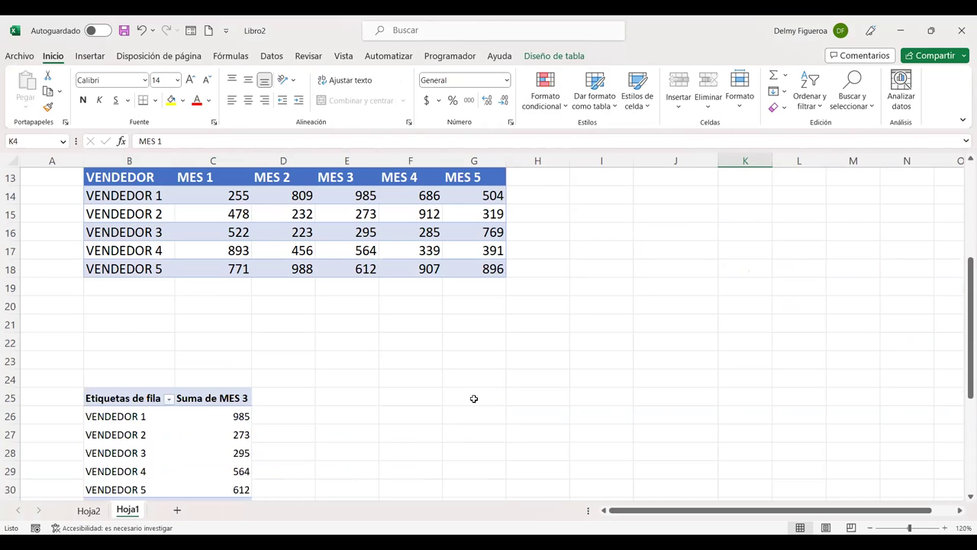
left_click(200, 411)
right_click(202, 412)
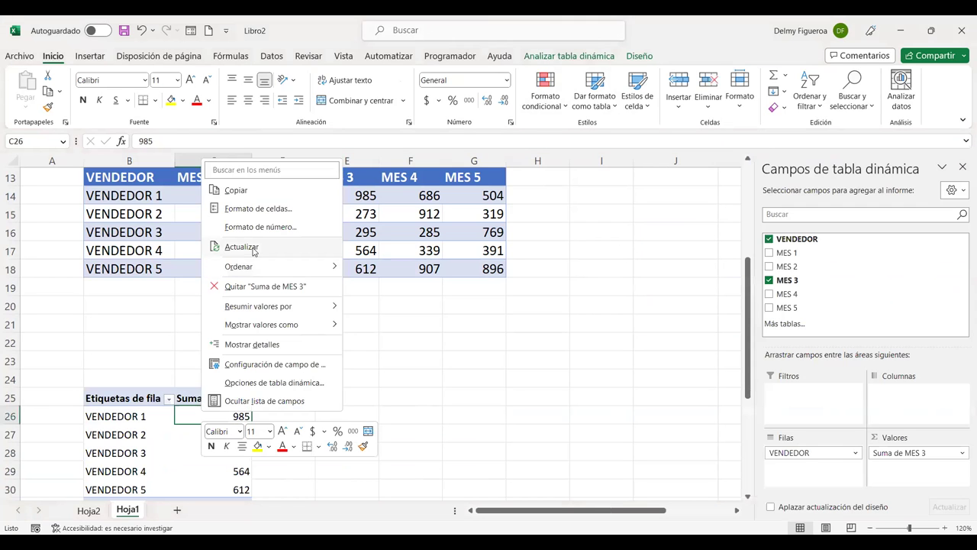
left_click(254, 252)
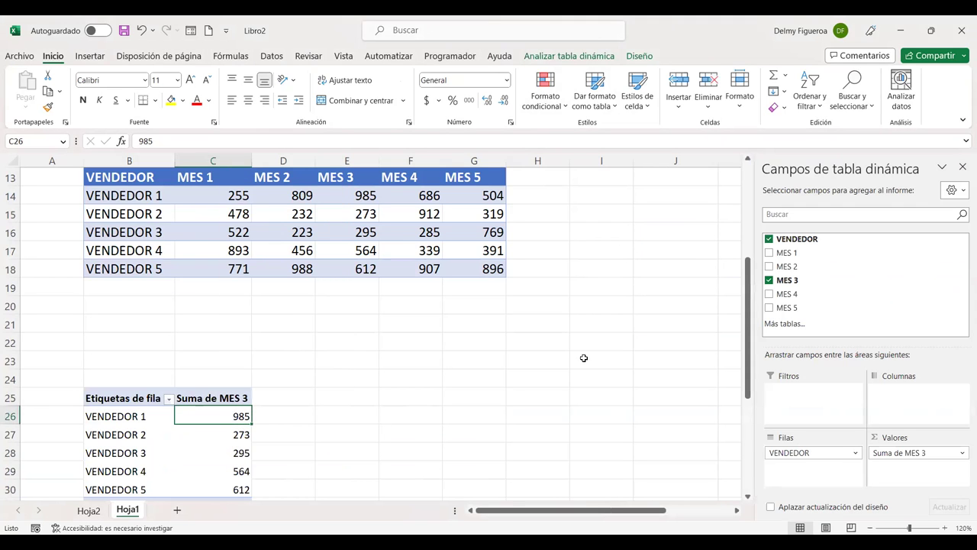
Show the table design options for the right-hand Ventas7 table
scroll(582, 362, "up", 4)
left_click_drag(662, 512, 735, 513)
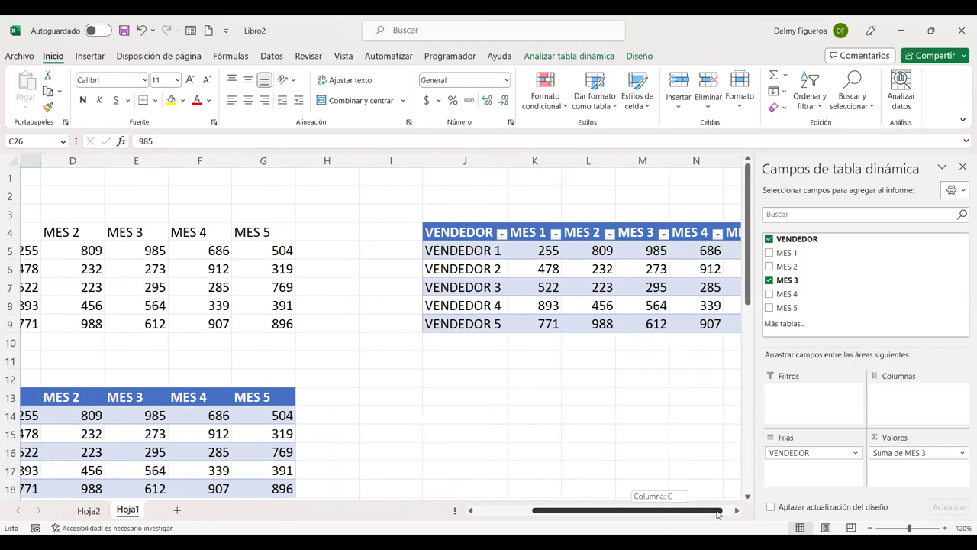
left_click(581, 250)
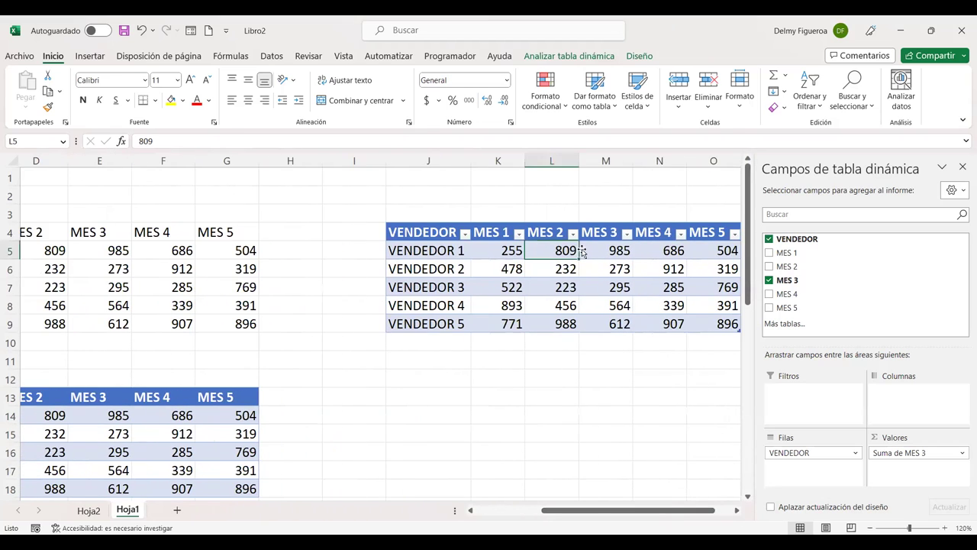
left_click(551, 56)
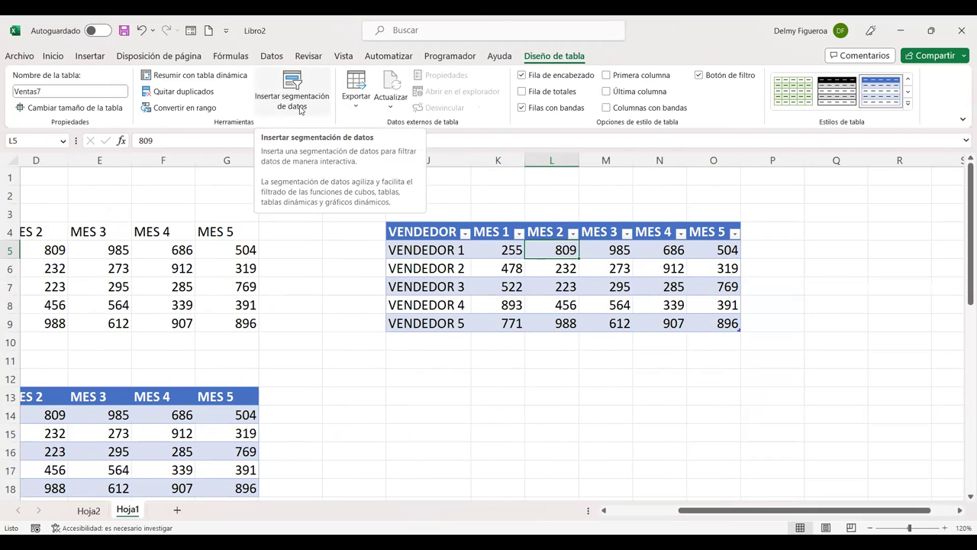
Insert a VENDEDOR slicer for Ventas7 and place it beside the table near column P
left_click(308, 100)
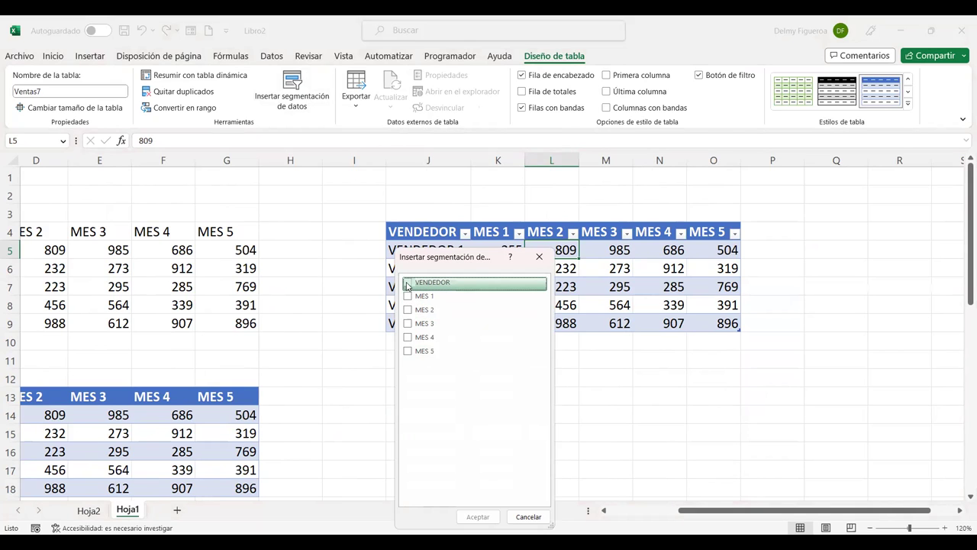
left_click(407, 284)
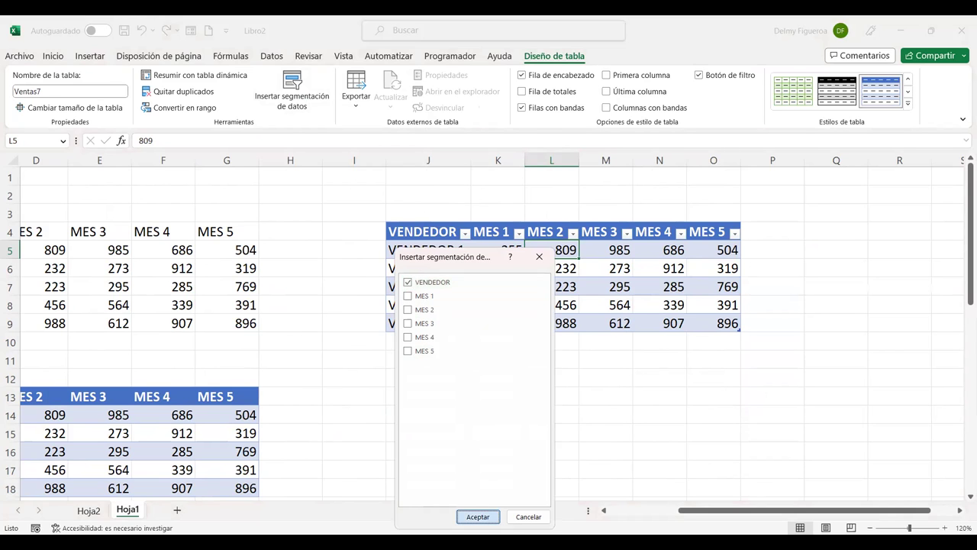
left_click(478, 516)
left_click_drag(458, 242, 810, 228)
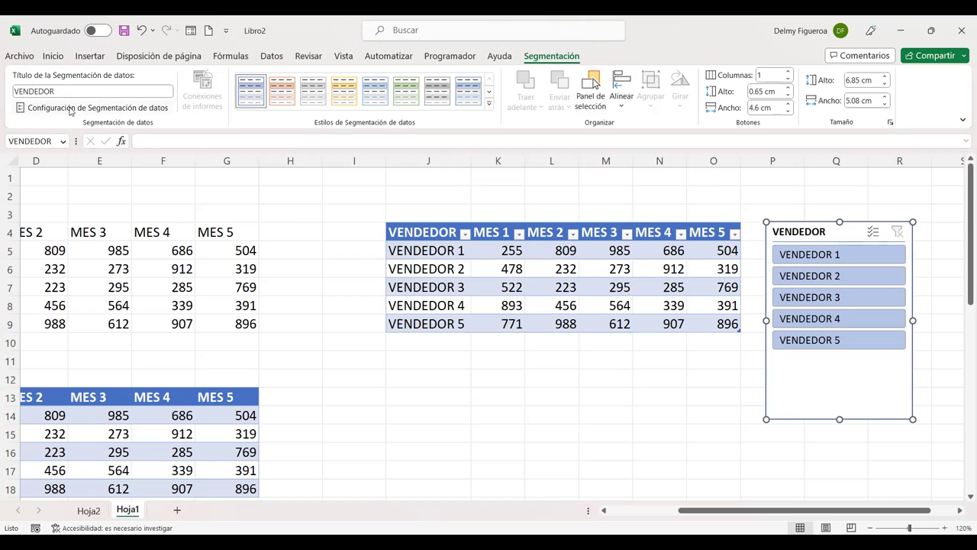
left_click(70, 109)
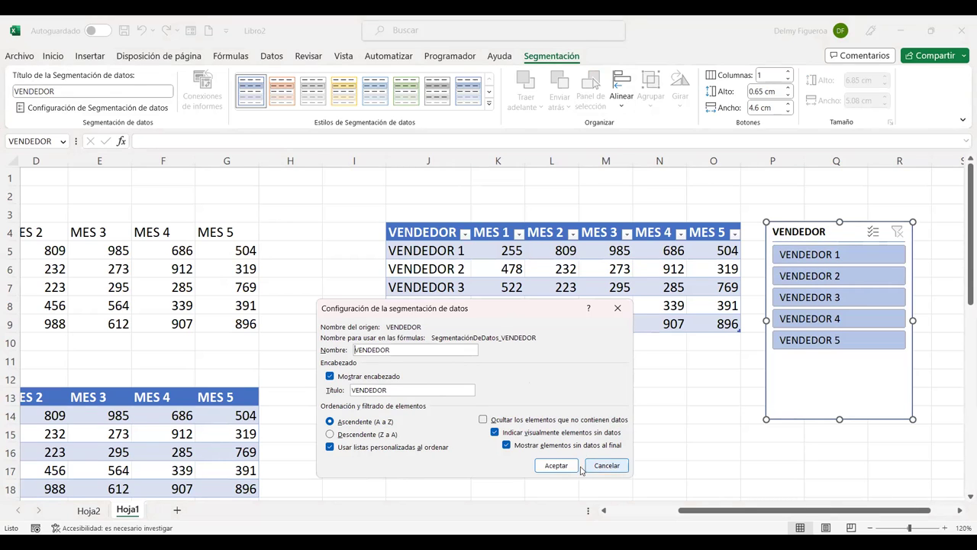
left_click(607, 467)
left_click(564, 462)
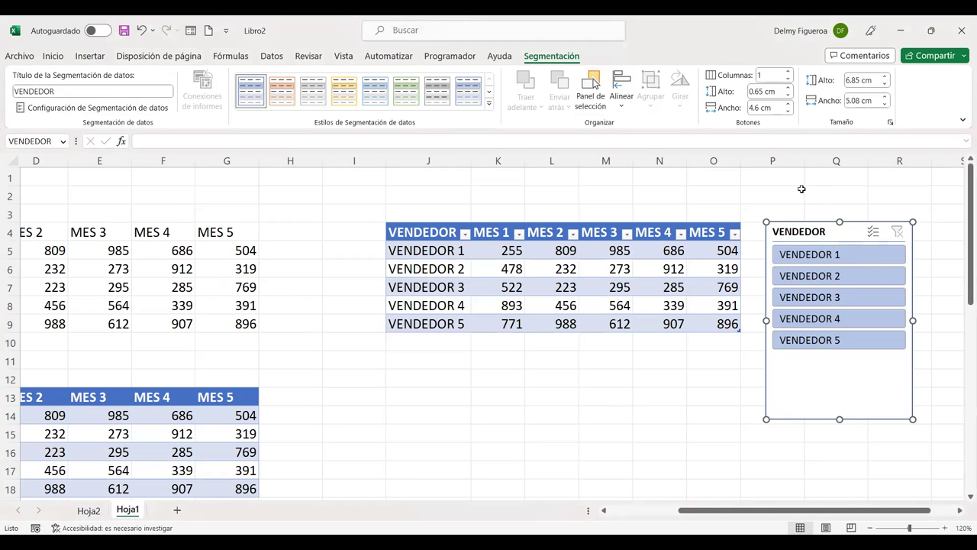
left_click(801, 189)
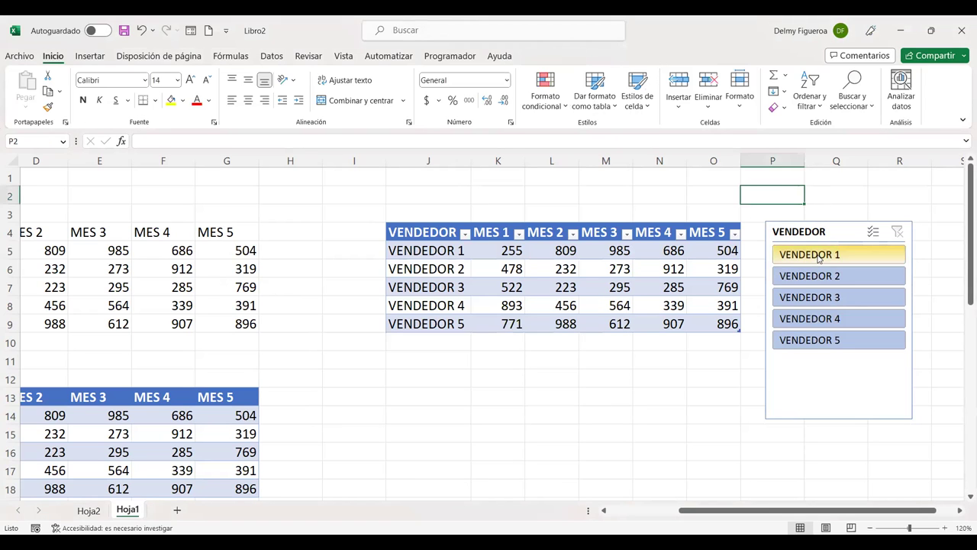
Filter the table to each vendor in turn, VENDEDOR 1 through VENDEDOR 5, then VENDEDOR 4
left_click(818, 258)
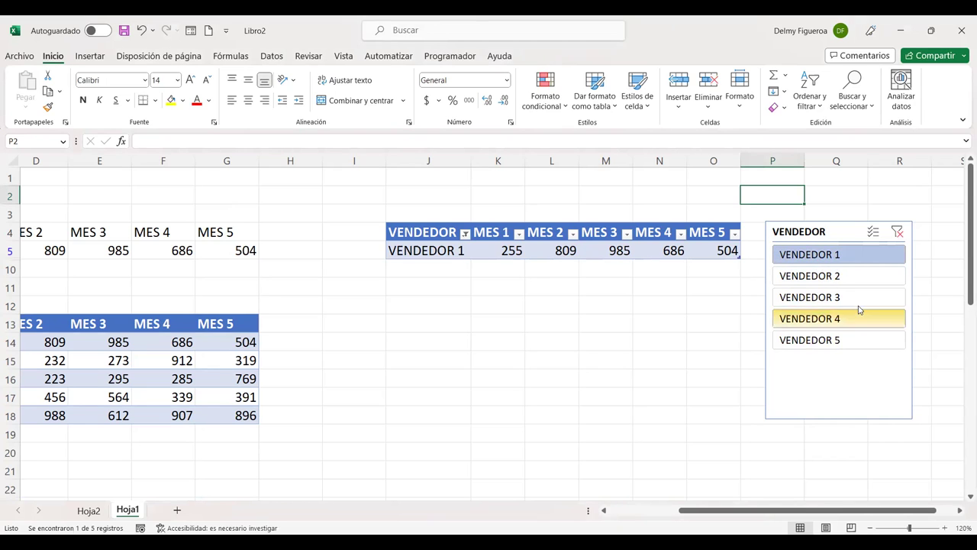
left_click(840, 277)
left_click(841, 299)
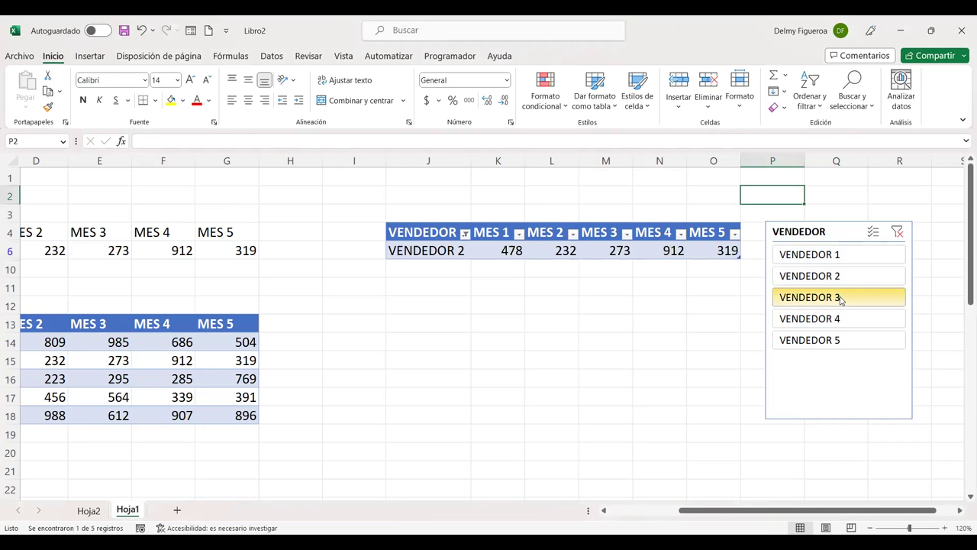
left_click(836, 323)
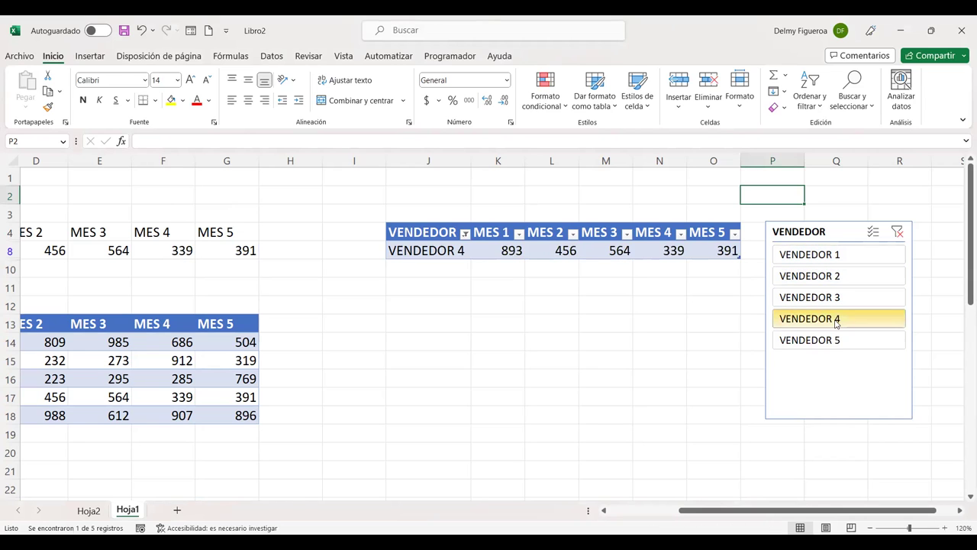
left_click(812, 341)
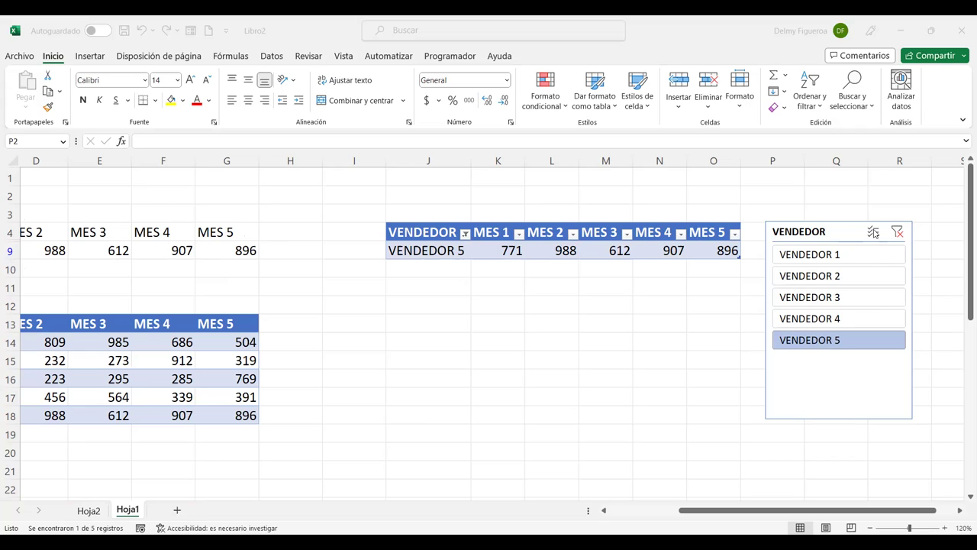
left_click(875, 233)
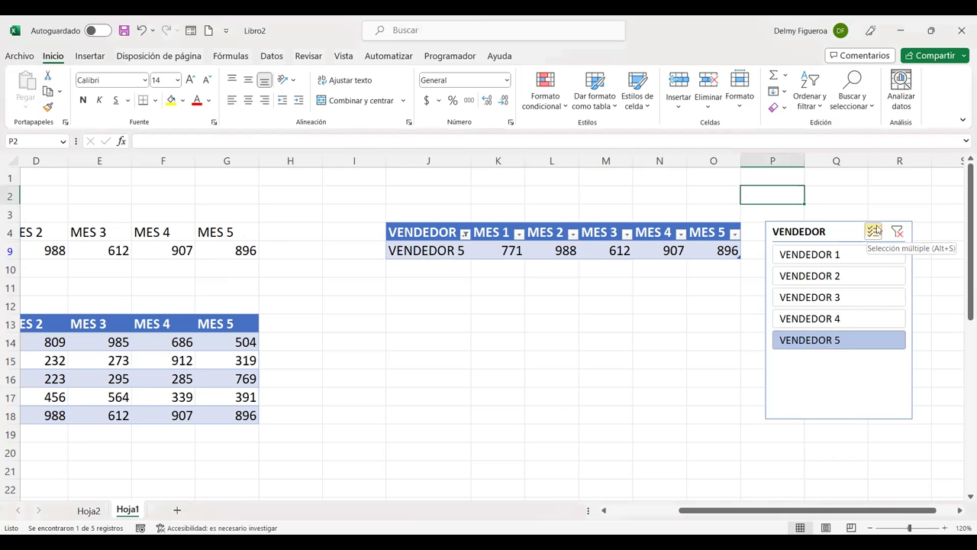
left_click(852, 323)
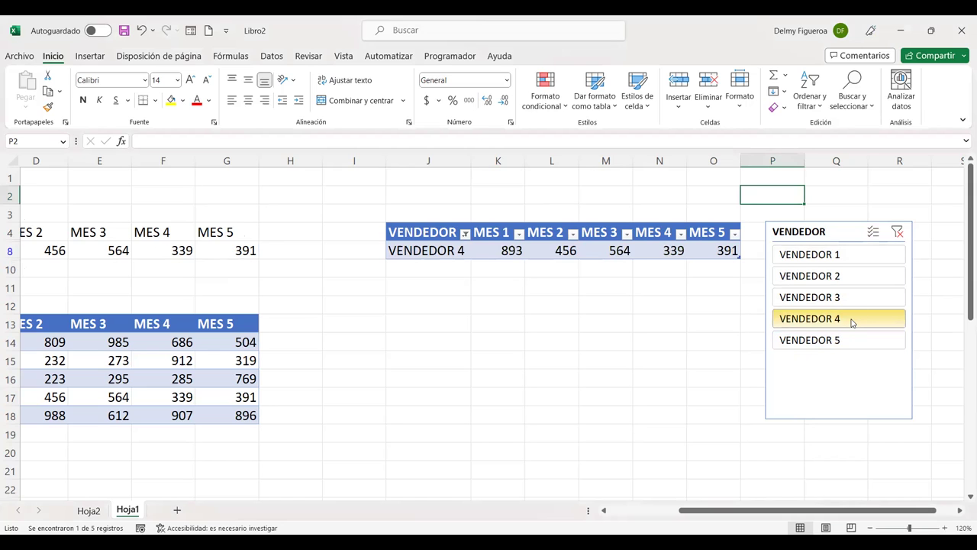
Enable Multi-select and add VENDEDOR 3 and VENDEDOR 1 to the filter
left_click(873, 231)
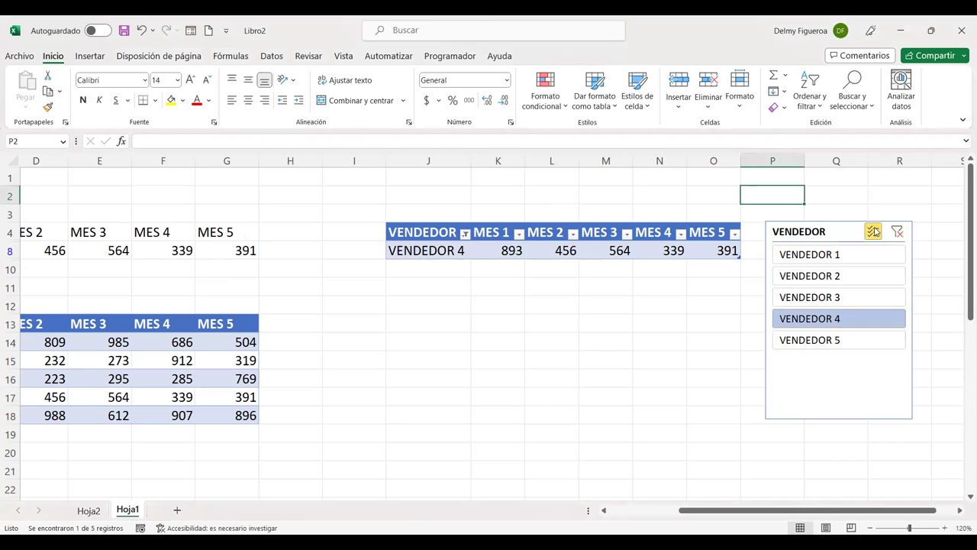
left_click(844, 296)
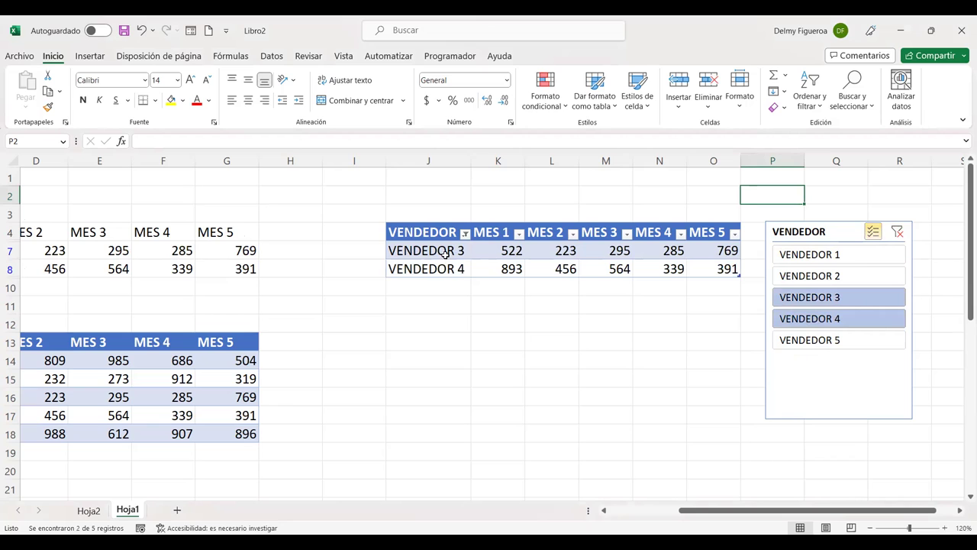
left_click(849, 258)
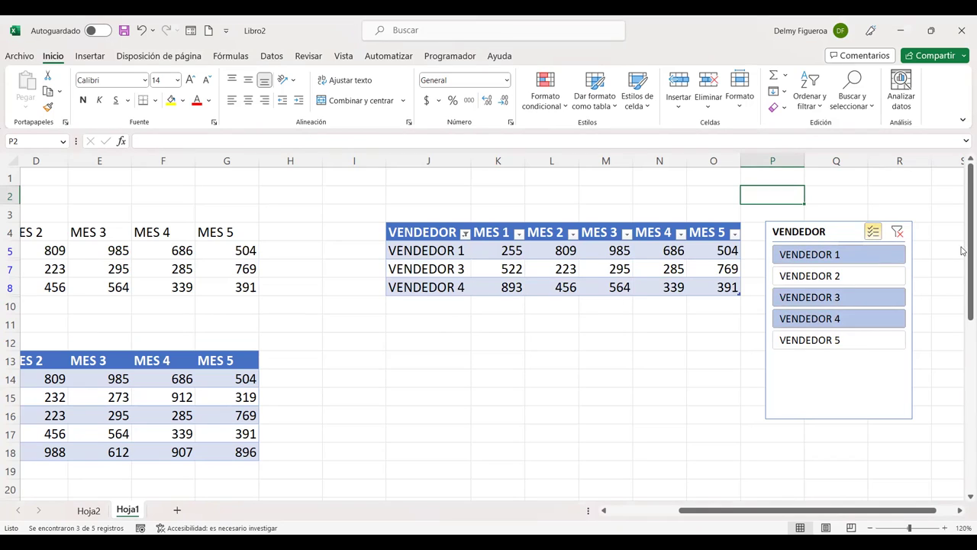
Turn off Multi-select, show only VENDEDOR 2, then clear the vendor filter
left_click(873, 231)
left_click(826, 280)
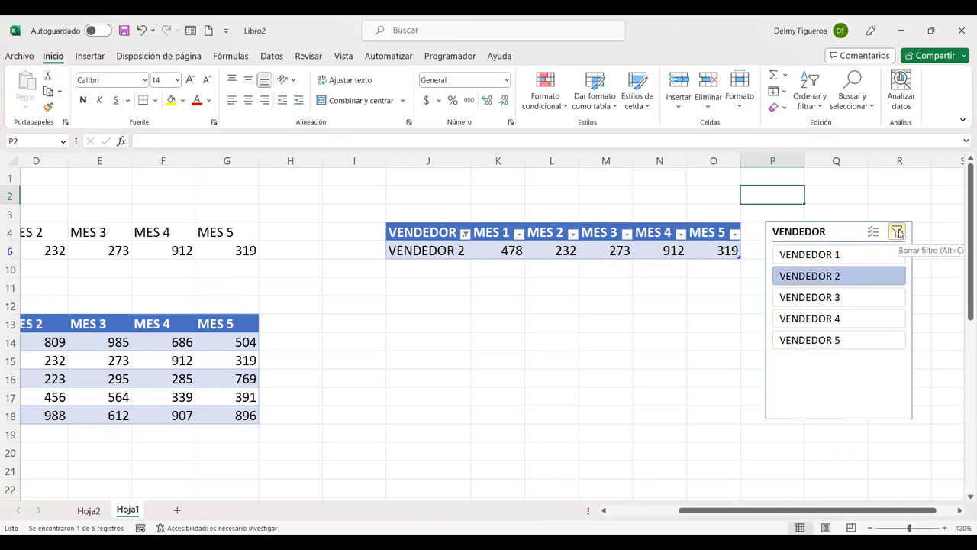
left_click(899, 232)
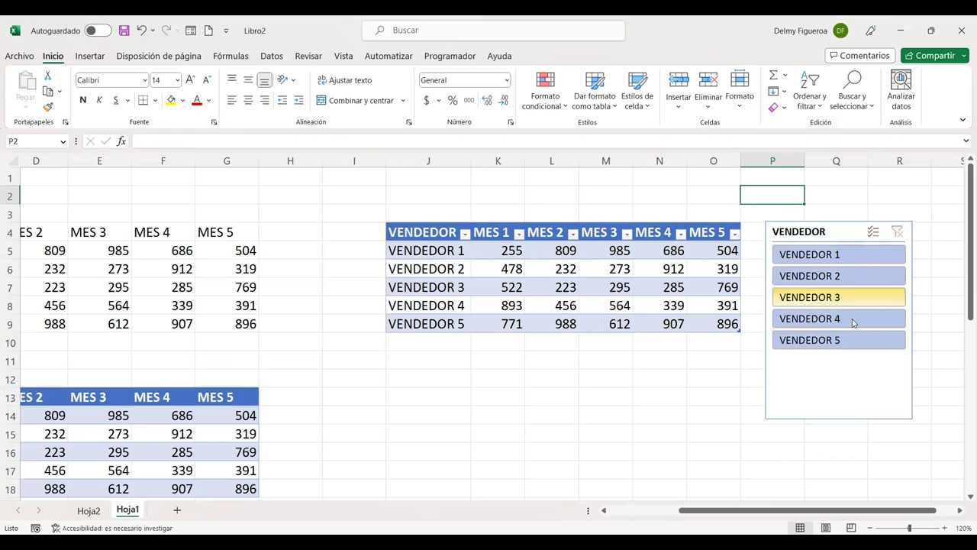
left_click(846, 244)
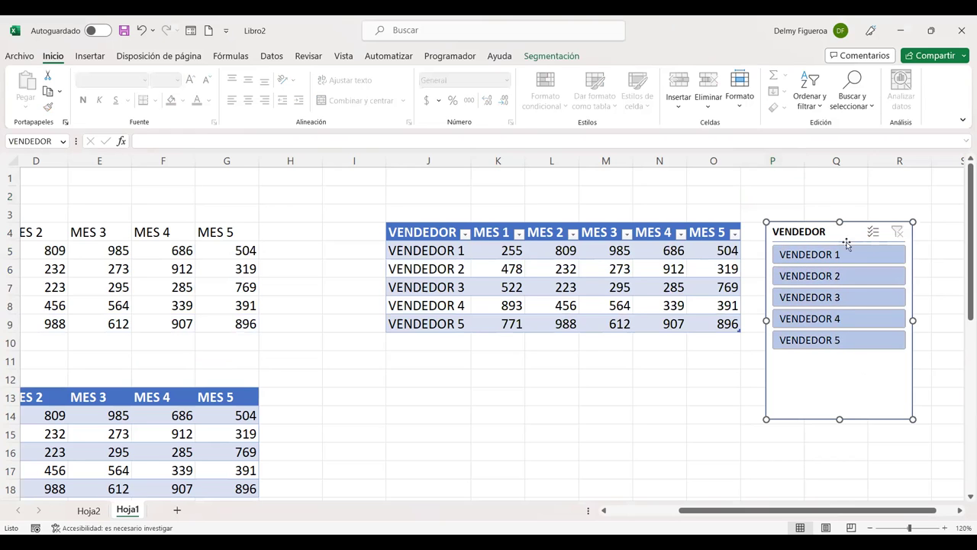
Apply the dark blue Oscuro slicer style and show the Selección pane
left_click(571, 59)
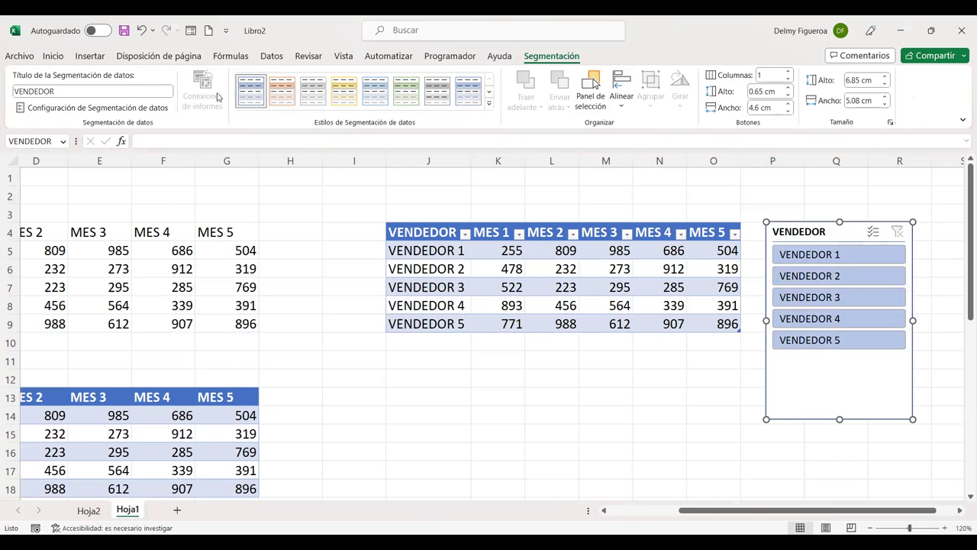
left_click(490, 106)
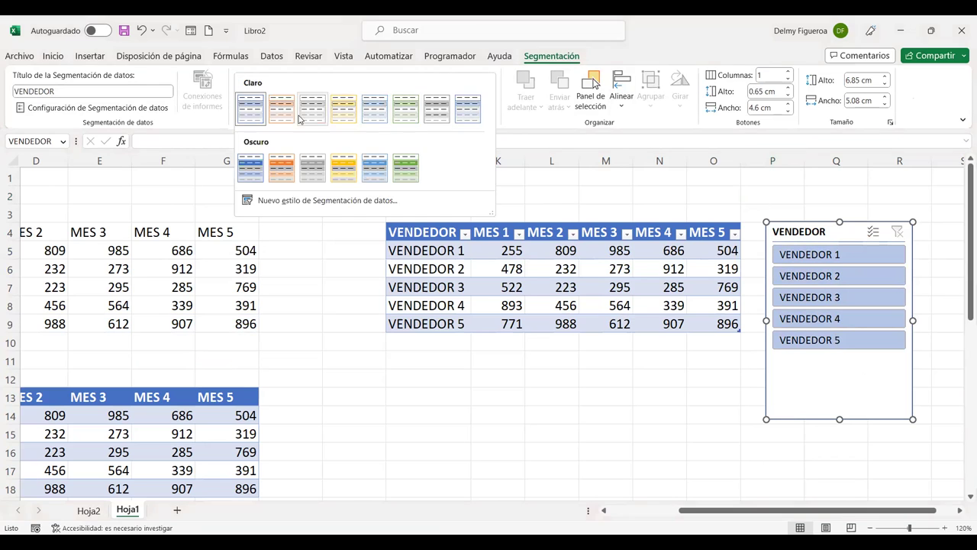
left_click(376, 168)
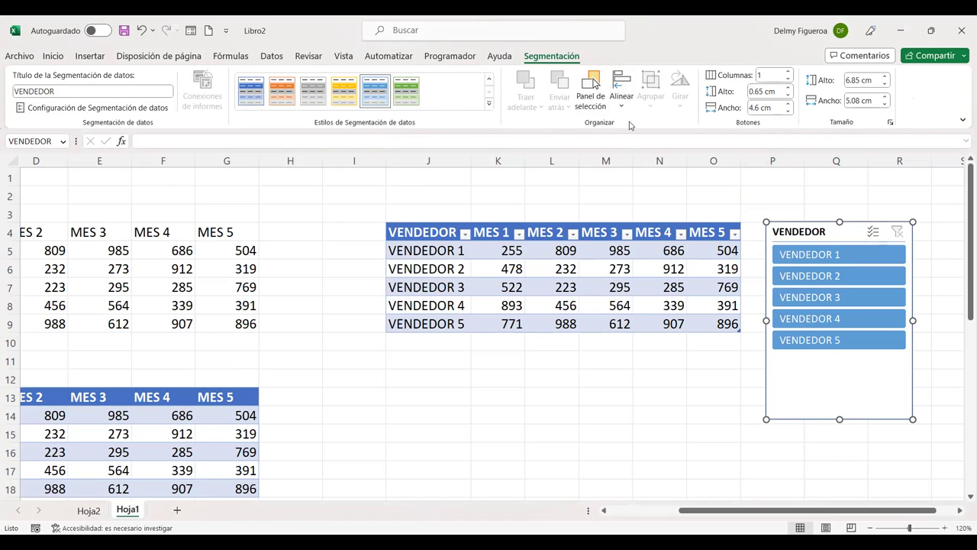
left_click(594, 88)
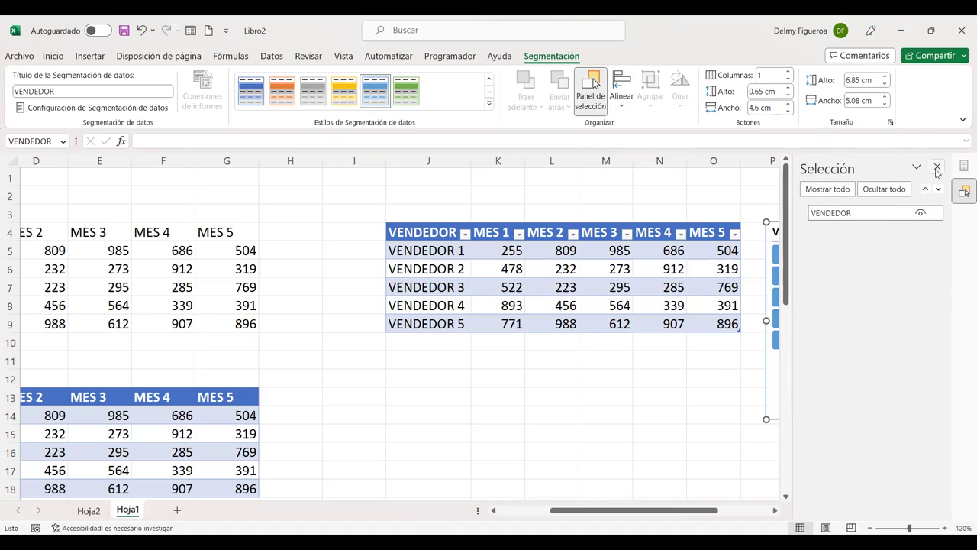
Close the Selección pane and enable Ajustar a la forma snapping
left_click(938, 168)
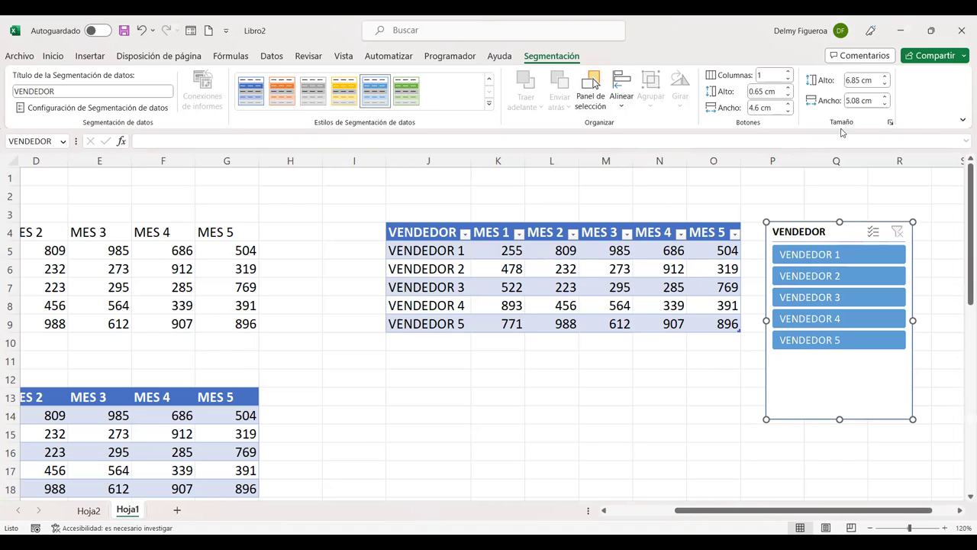
left_click(623, 111)
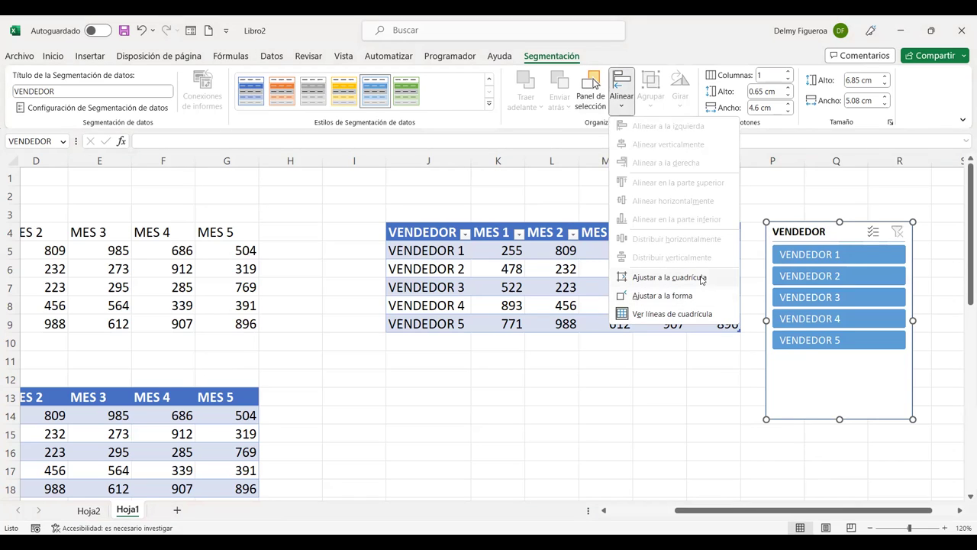
left_click(701, 278)
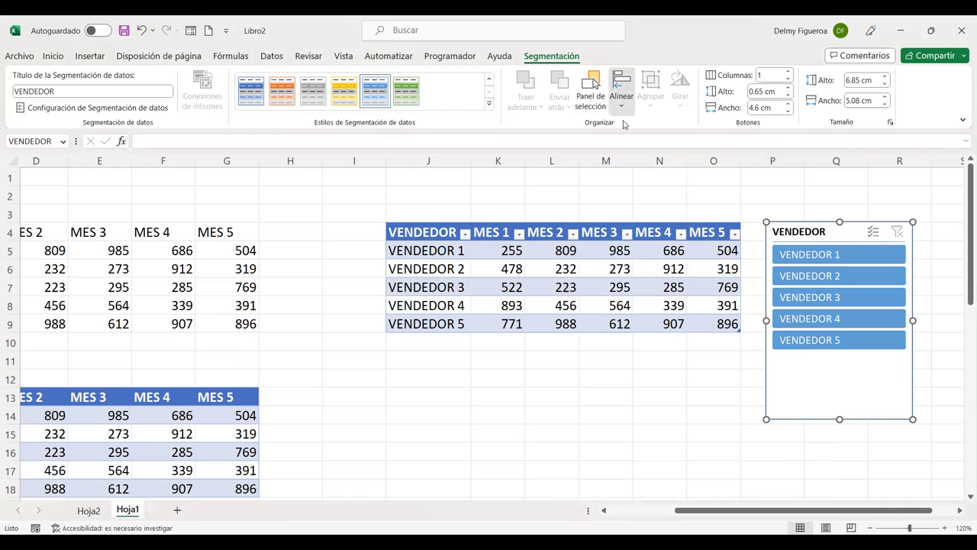
left_click(622, 103)
left_click(675, 300)
Turn Ver líneas de cuadrícula off, leaving the worksheet gridlines hidden
left_click(621, 95)
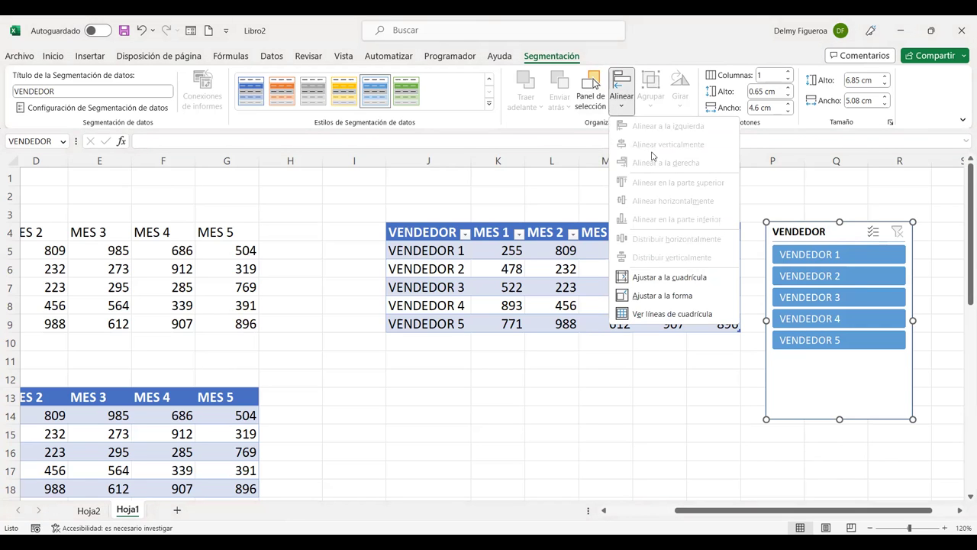
left_click(677, 309)
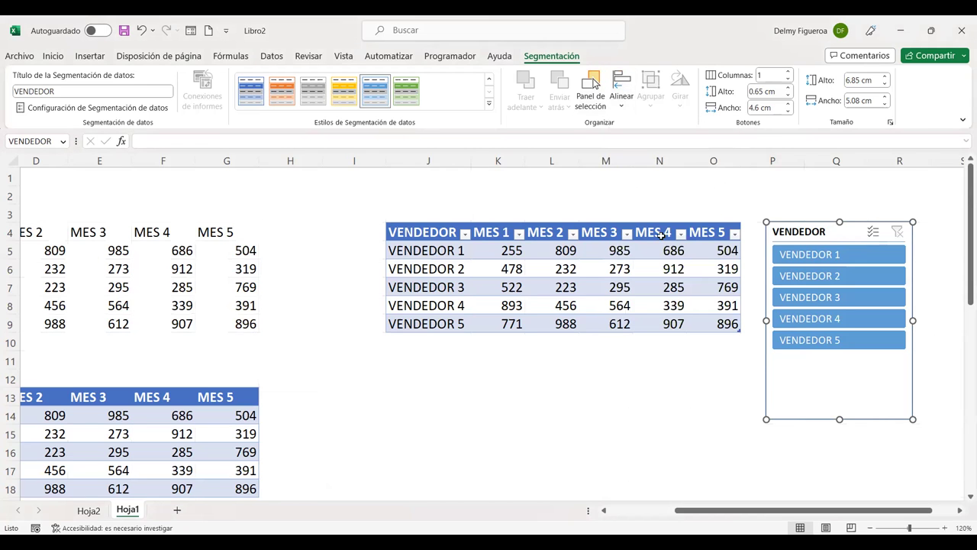
left_click(623, 108)
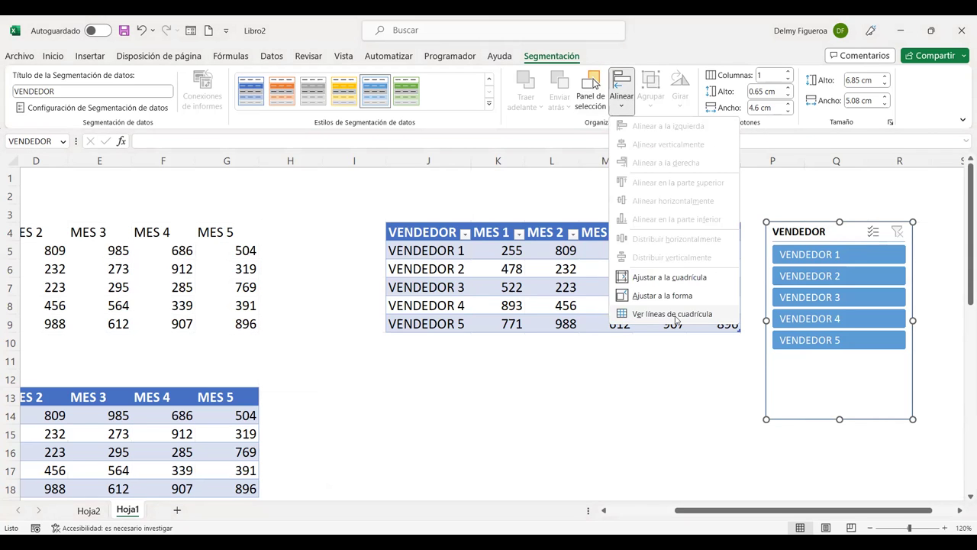
left_click(685, 316)
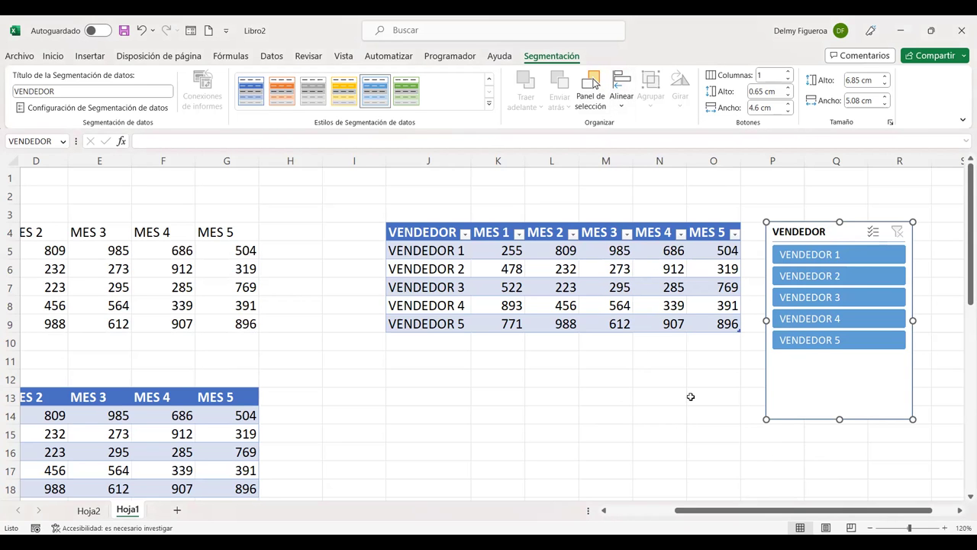
left_click(622, 108)
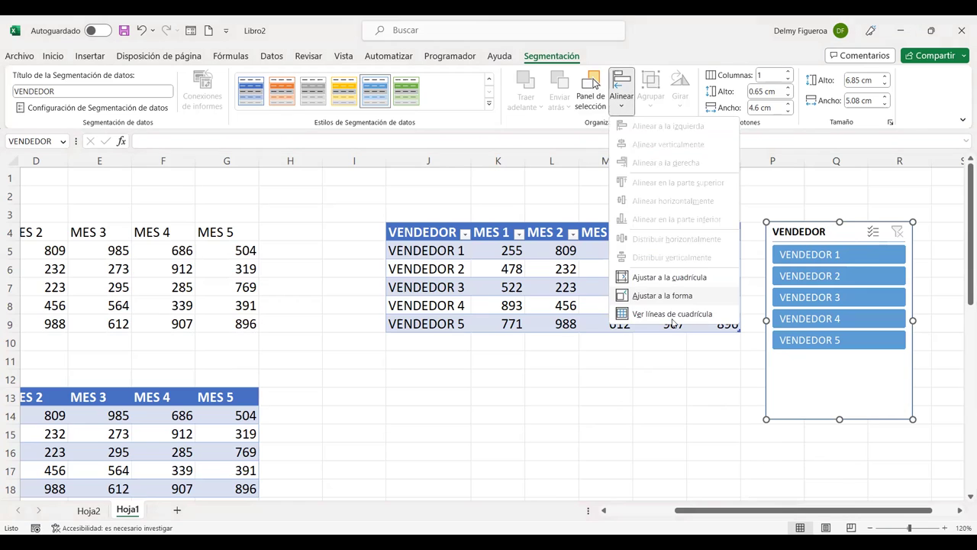
left_click(671, 311)
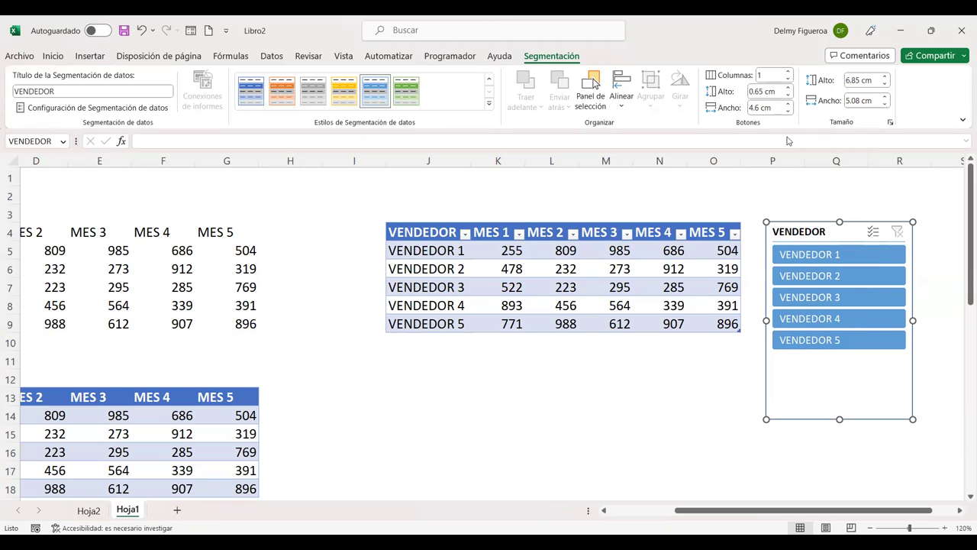
Set the VENDEDOR slicer to 5 columns, shortening and widening it so the buttons fit
left_click(789, 73)
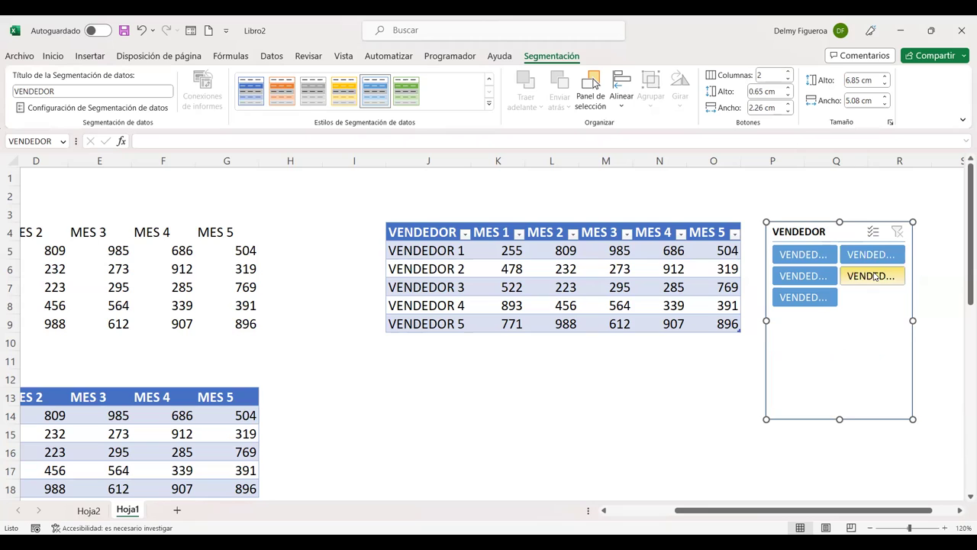
left_click_drag(840, 418, 840, 351)
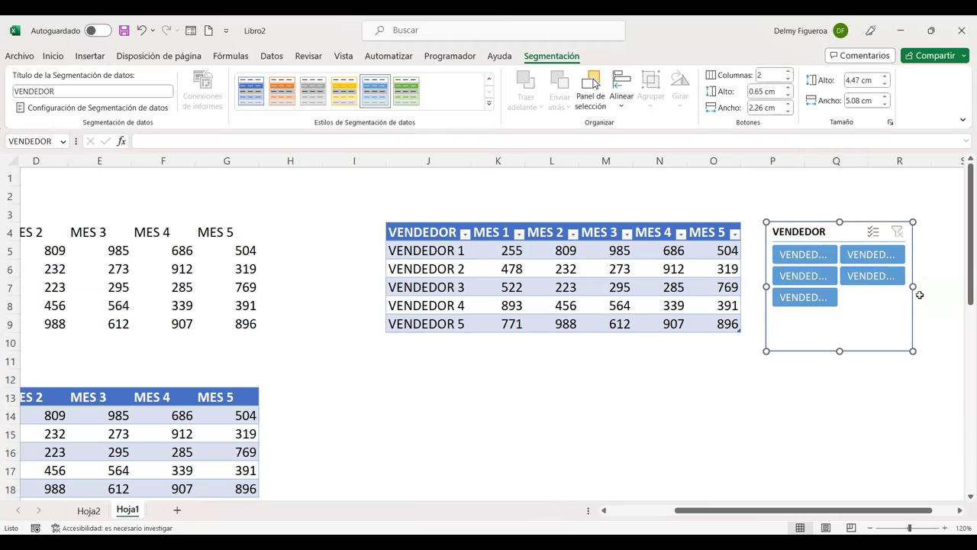
left_click_drag(913, 286, 945, 281)
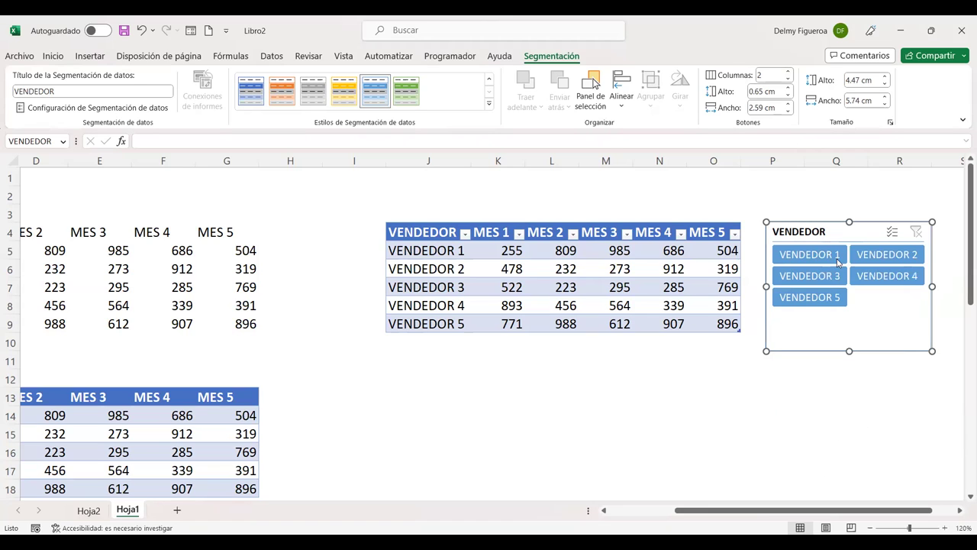
left_click(788, 71)
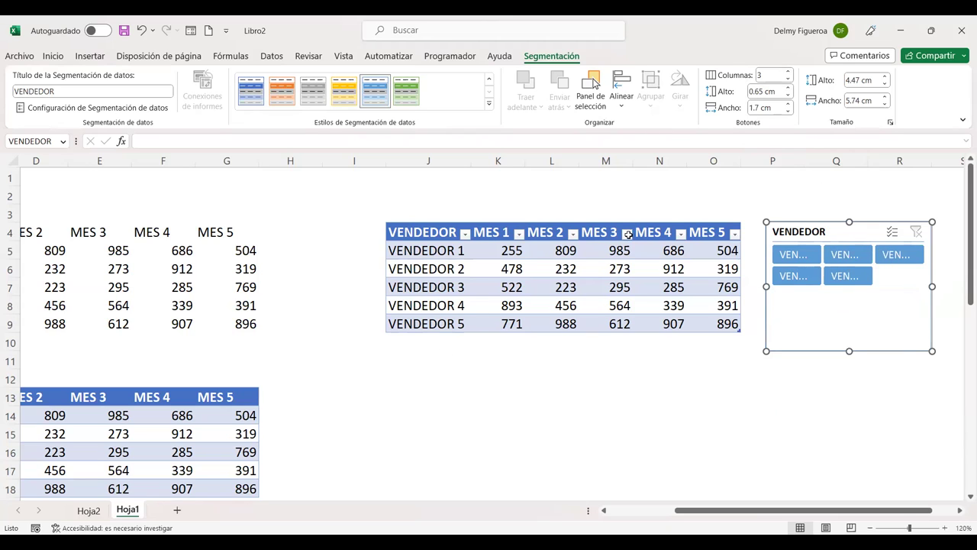
left_click(789, 71)
left_click(789, 71)
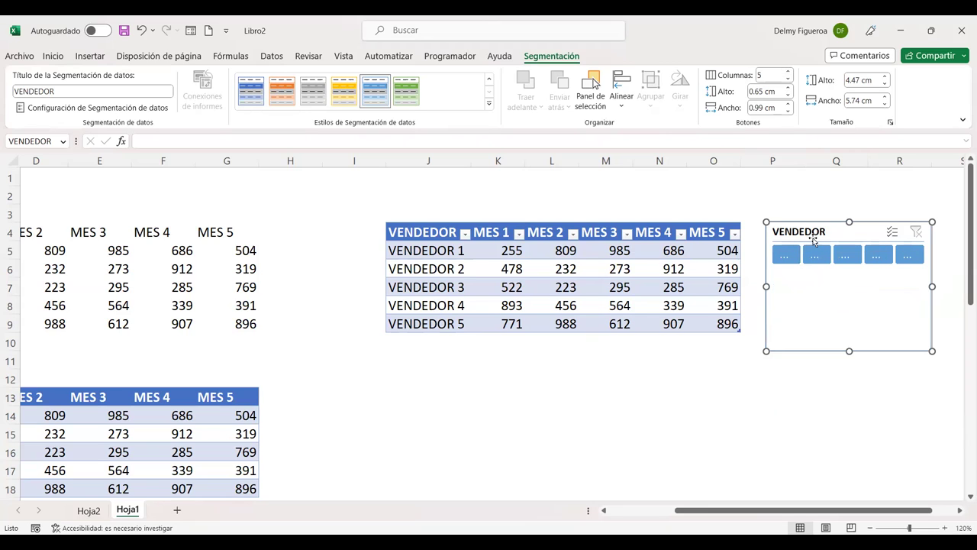
left_click_drag(766, 287, 742, 287)
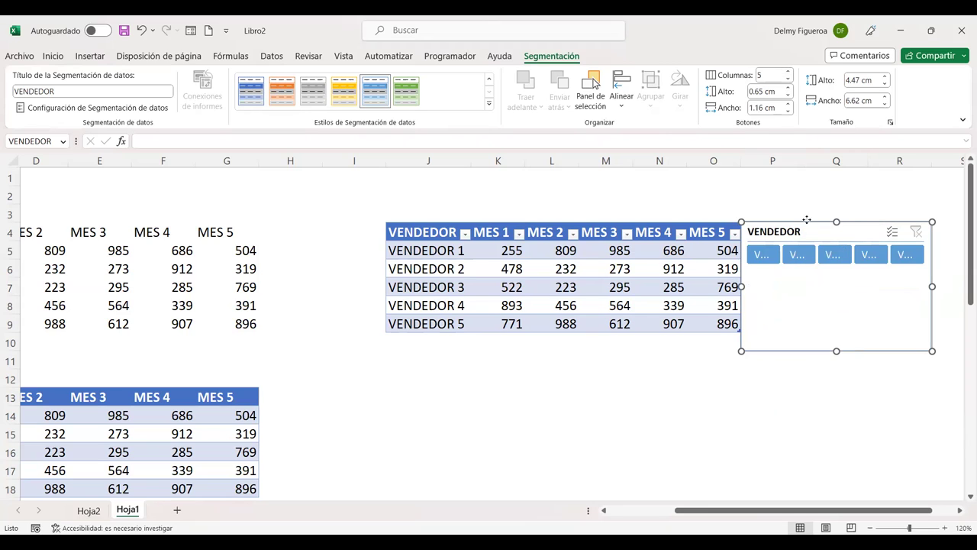
Place the slicer as one button row just above the table header, stretched to show full vendor names
left_click_drag(847, 231, 494, 196)
left_click_drag(484, 314, 484, 241)
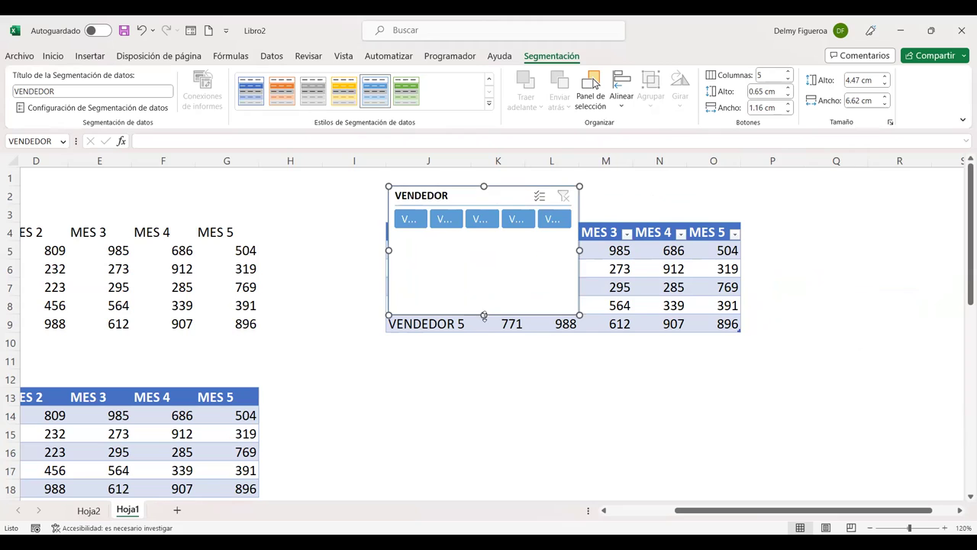
left_click_drag(579, 215, 756, 212)
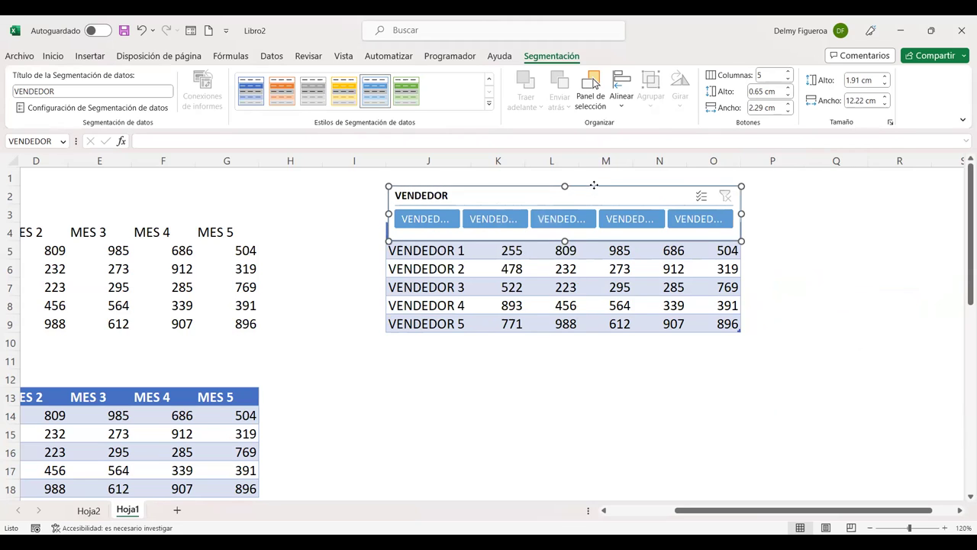
left_click_drag(594, 196, 593, 176)
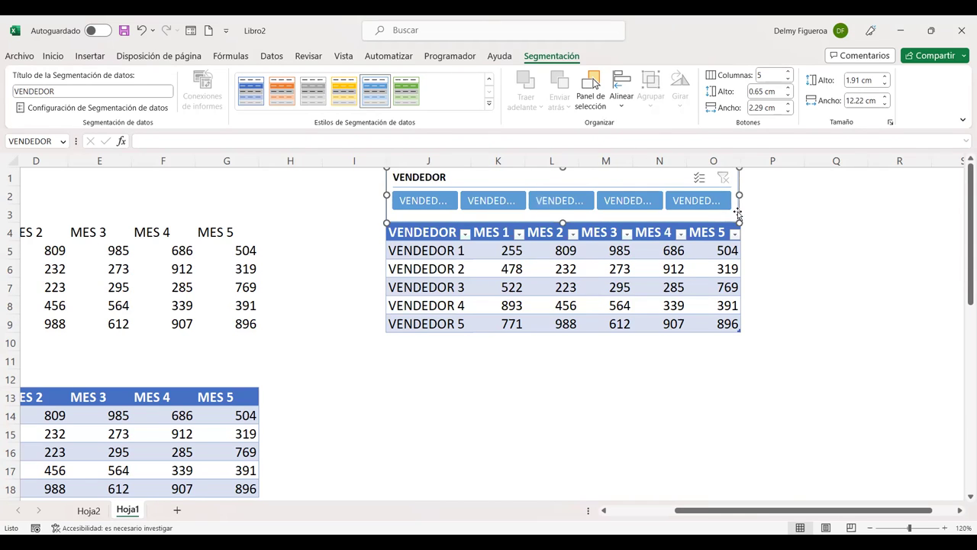
left_click_drag(740, 195, 840, 197)
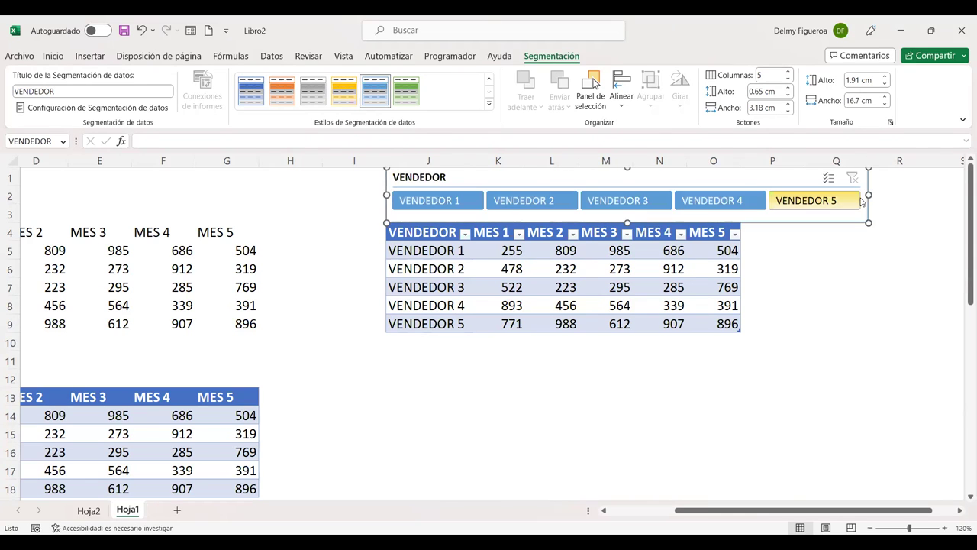
left_click(473, 205)
left_click(527, 200)
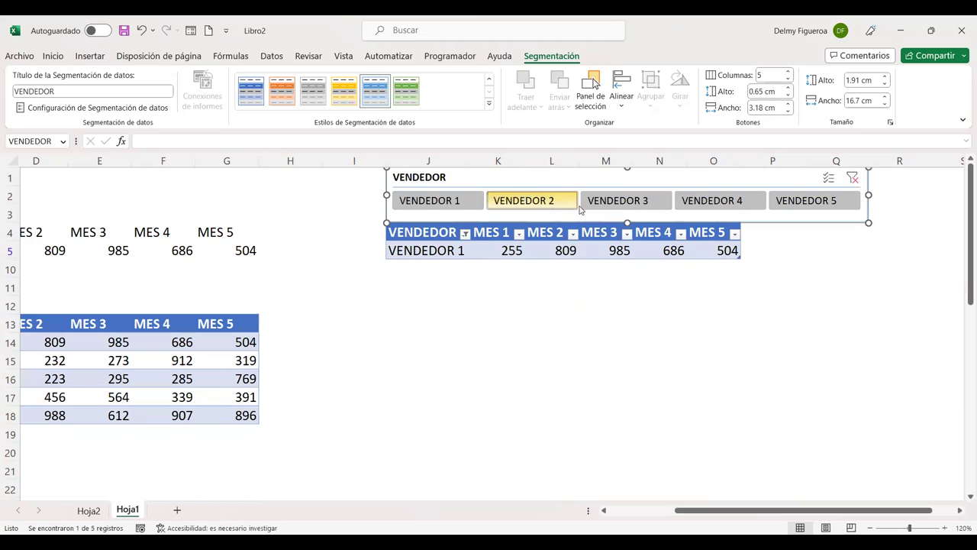
left_click(620, 200)
left_click(714, 200)
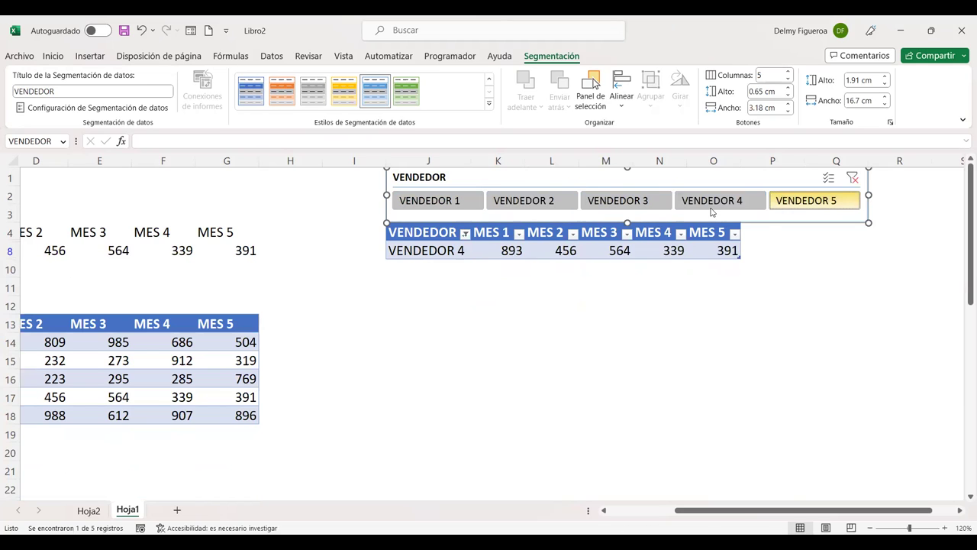
left_click(619, 200)
left_click(490, 200)
left_click(828, 177)
left_click(714, 200)
left_click(618, 200)
left_click(441, 201)
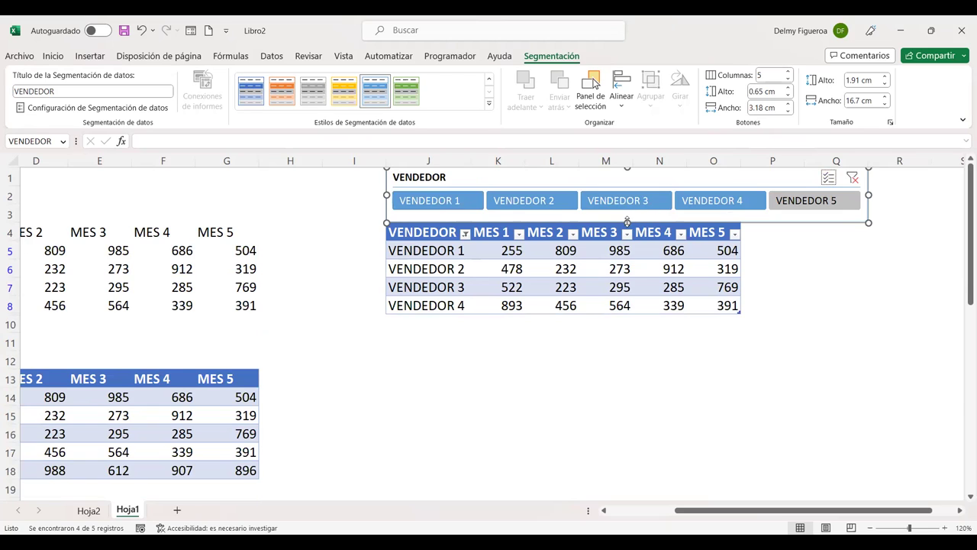
left_click_drag(627, 221, 627, 219)
left_click(673, 252)
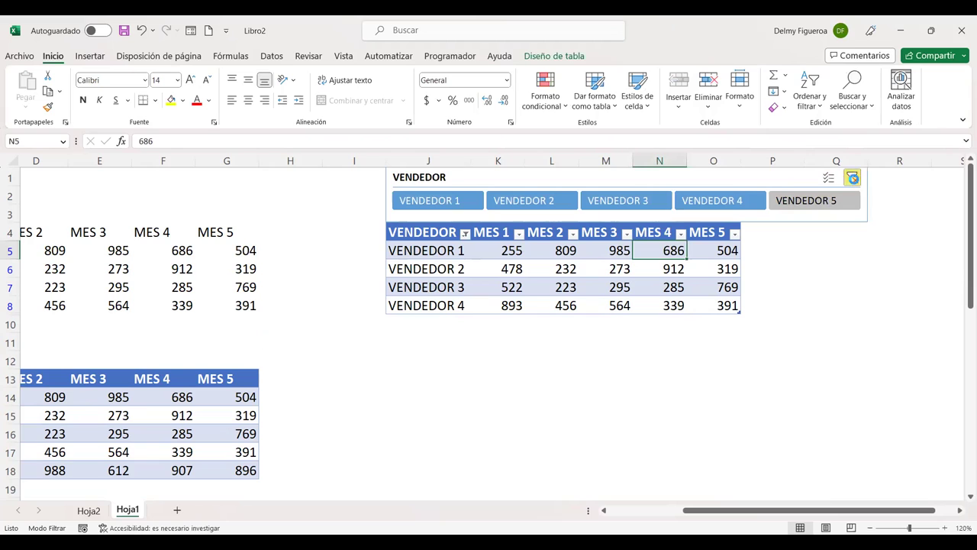
left_click(853, 178)
left_click(574, 53)
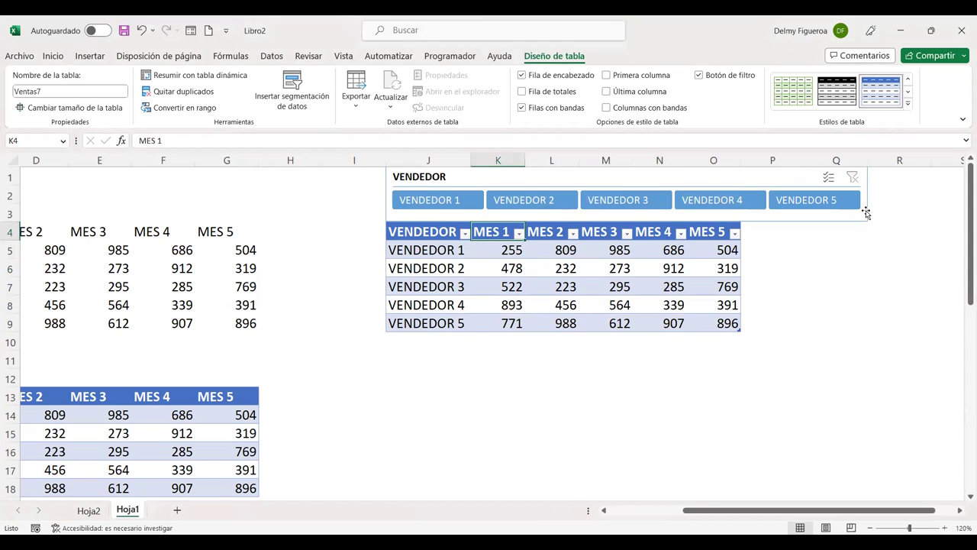
left_click(865, 205)
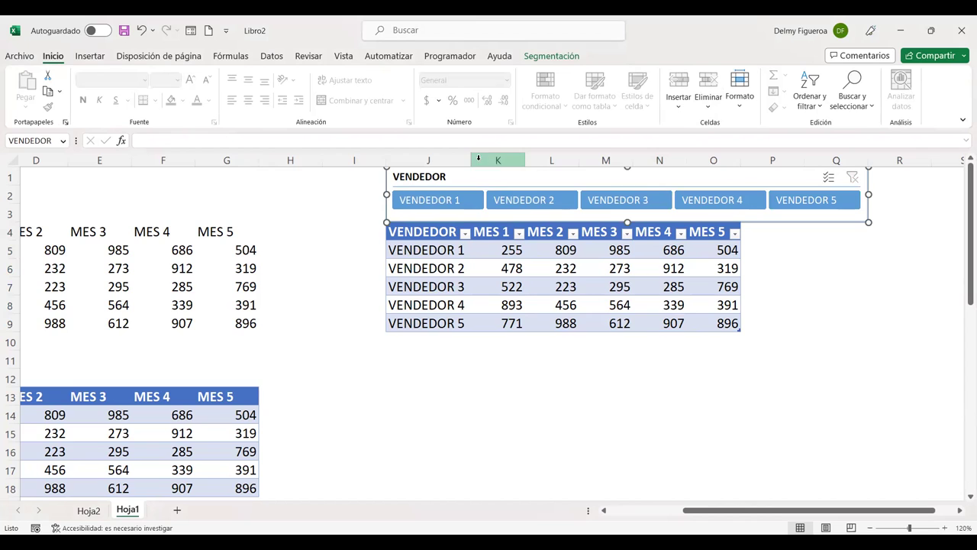
left_click(549, 358)
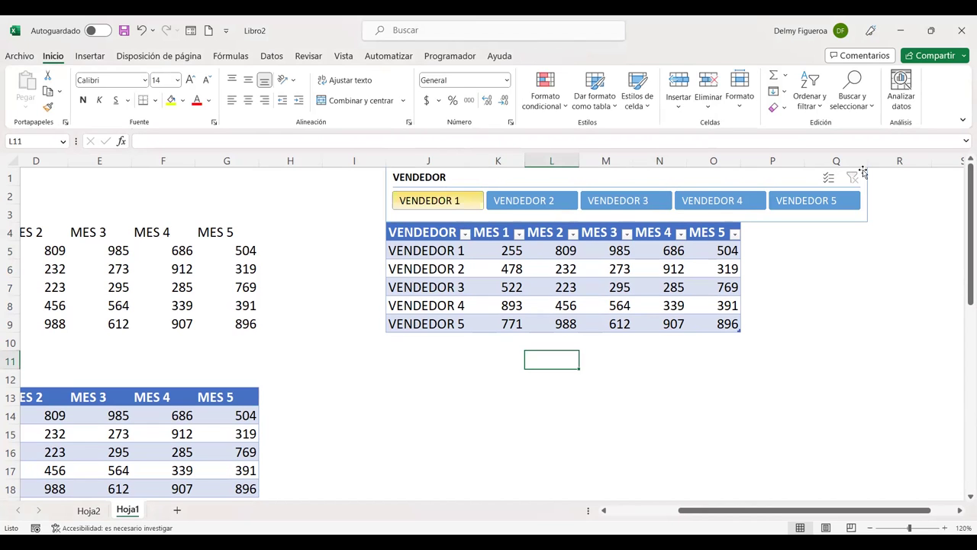
left_click(863, 172)
left_click(726, 252)
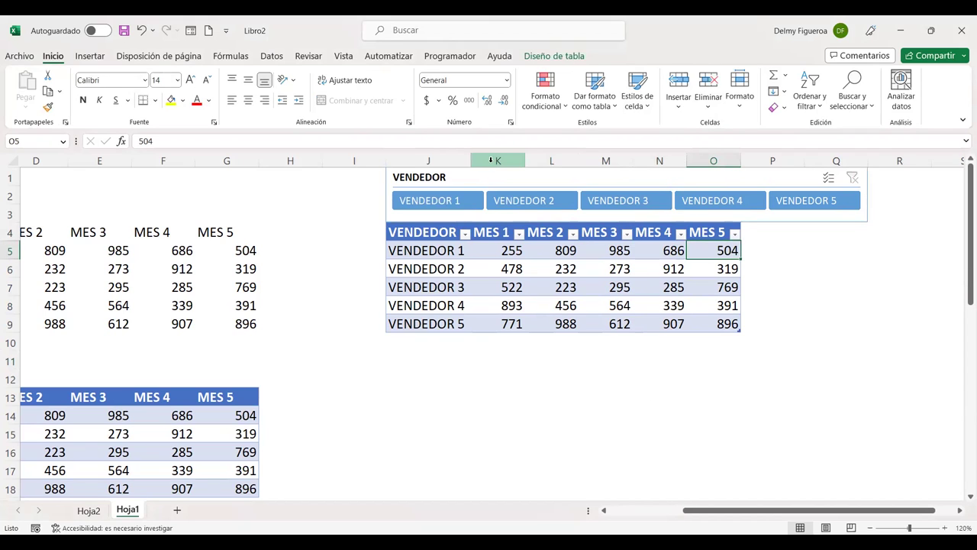
Widen the VENDEDOR column J so the vendor names fit
left_click(449, 158)
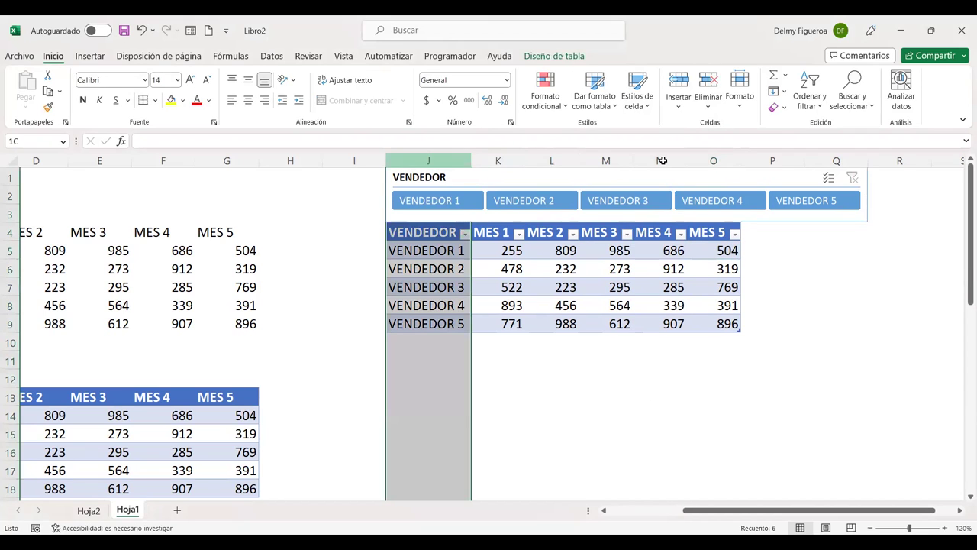
left_click_drag(662, 160, 714, 160)
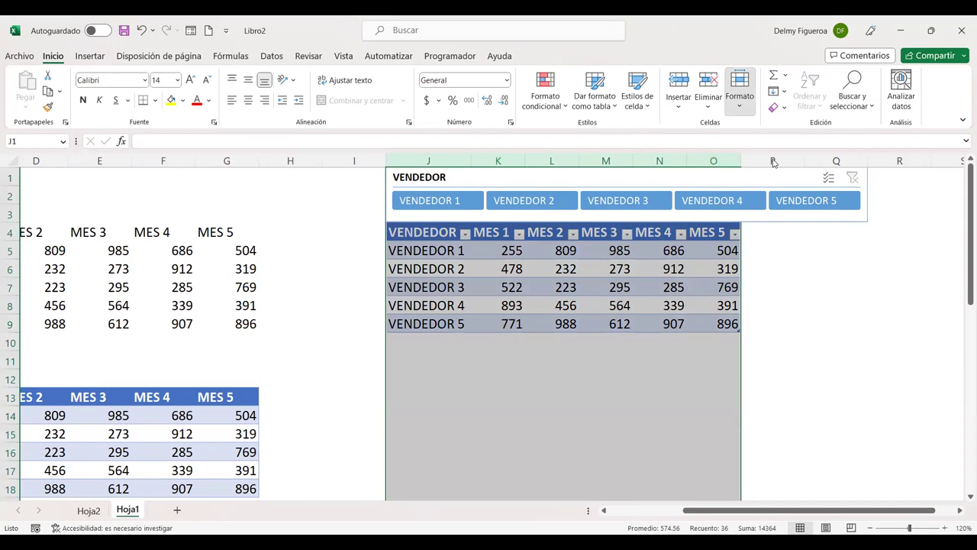
left_click(791, 202)
left_click(772, 268)
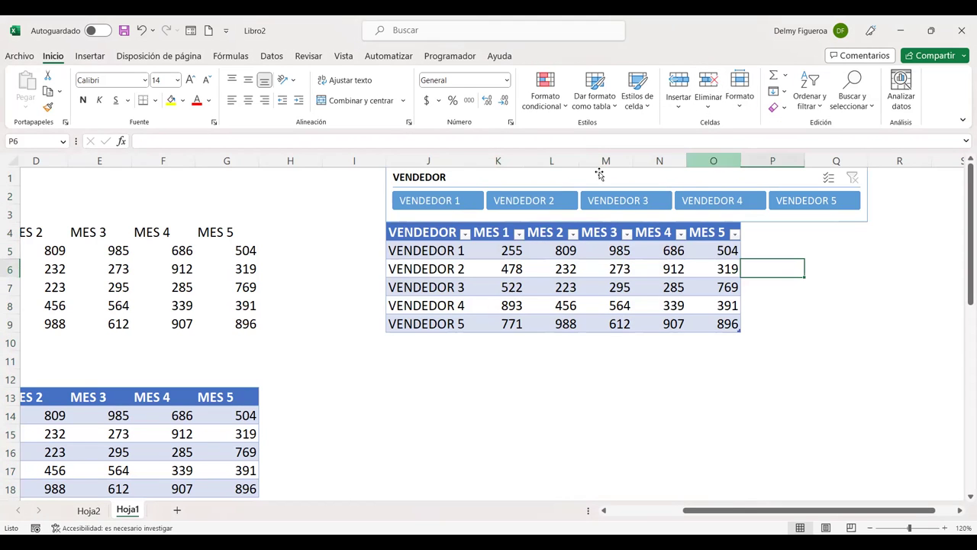
left_click_drag(471, 161, 485, 161)
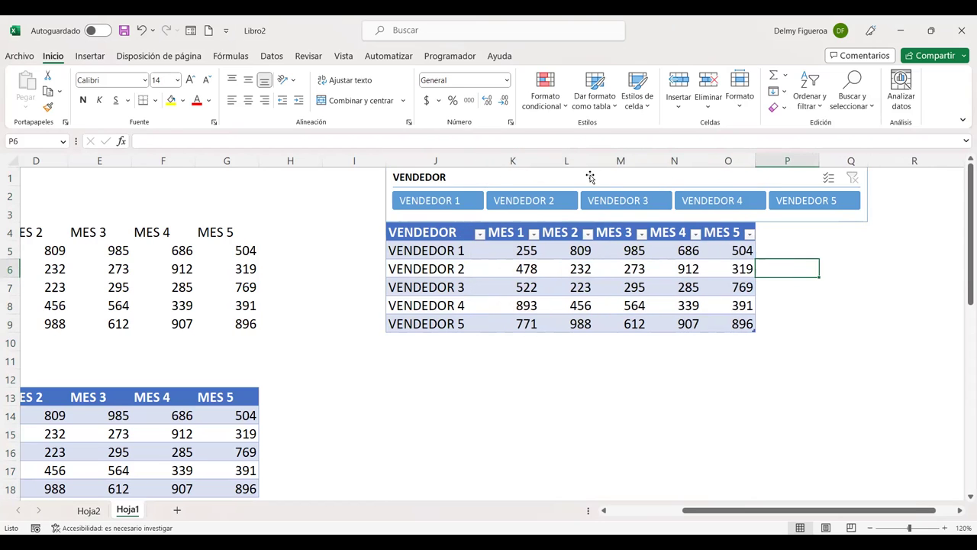
Give the MES columns K through O one equal, wider width
mouse_move(513, 160)
left_mouse_down()
mouse_move(733, 182)
mouse_move(785, 163)
mouse_move(767, 162)
left_mouse_up()
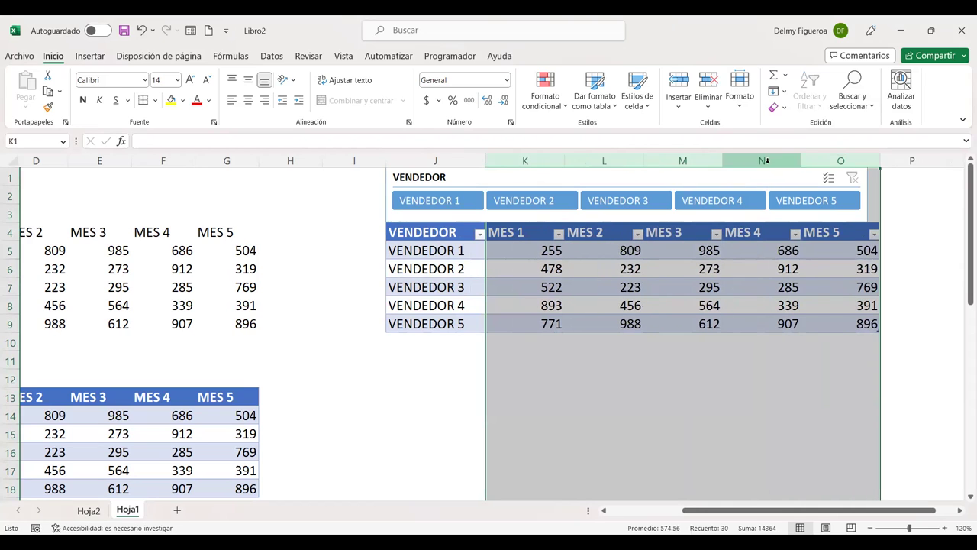
left_click_drag(883, 163, 878, 163)
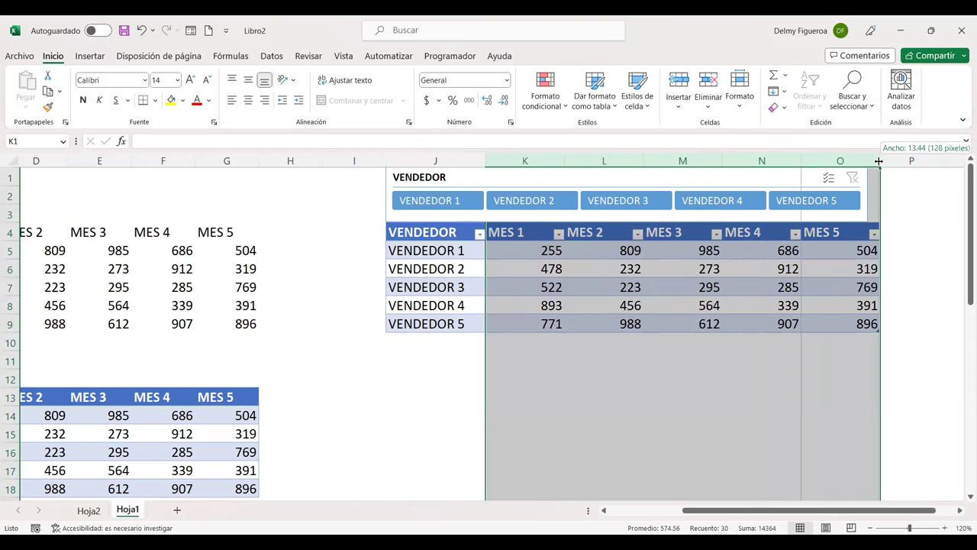
left_click(781, 265)
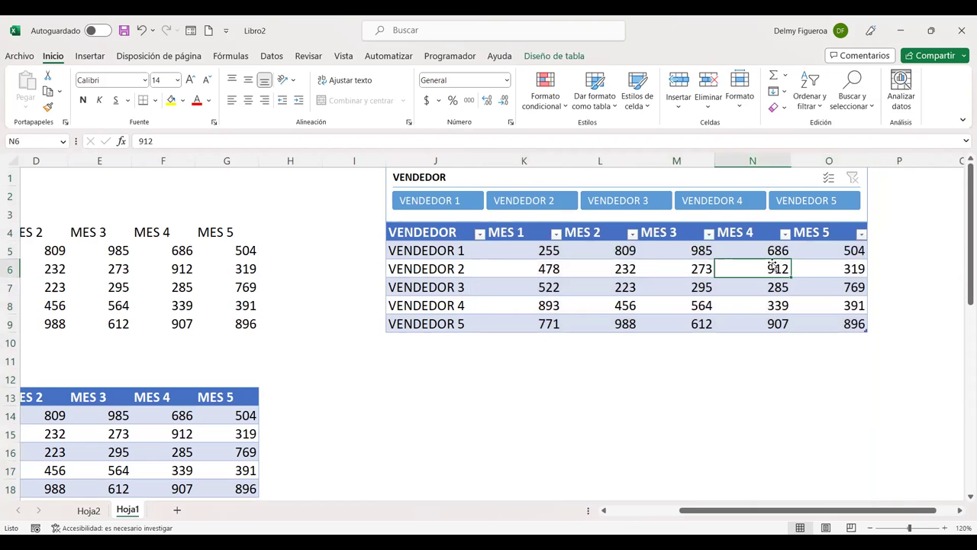
left_click(514, 159)
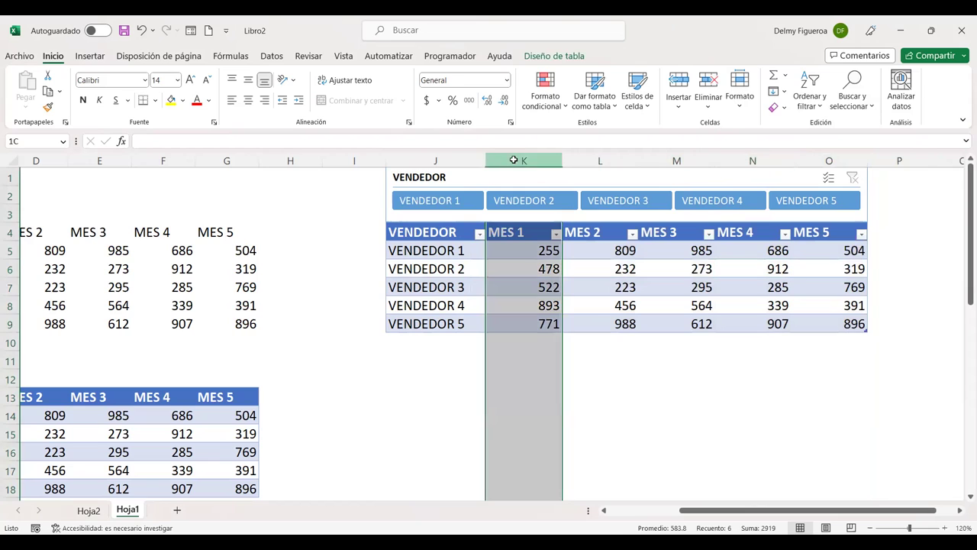
left_click(365, 227)
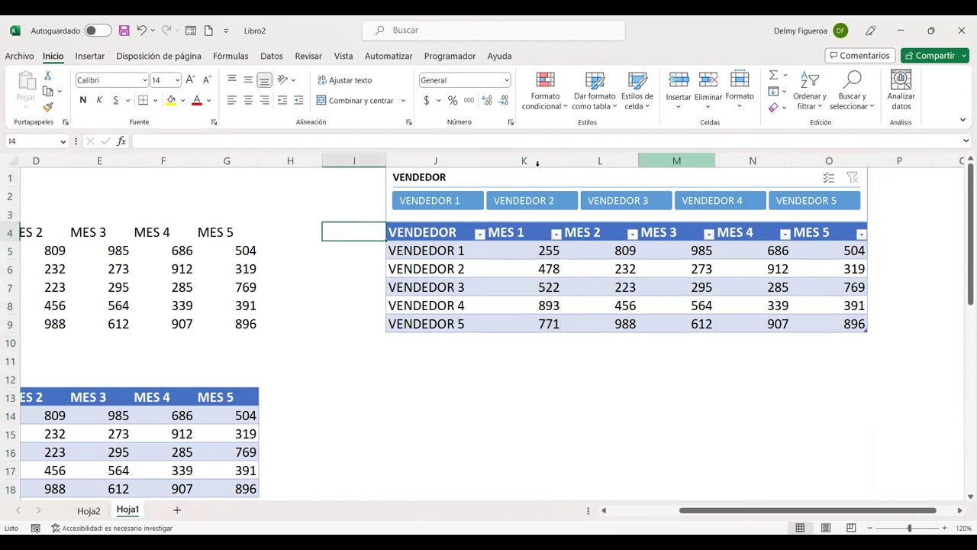
left_click(541, 250)
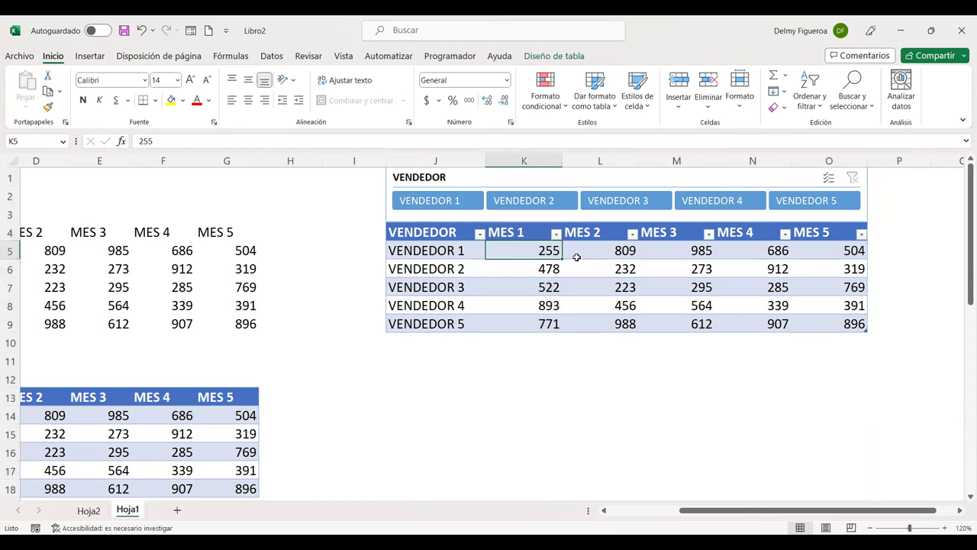
left_click(544, 175)
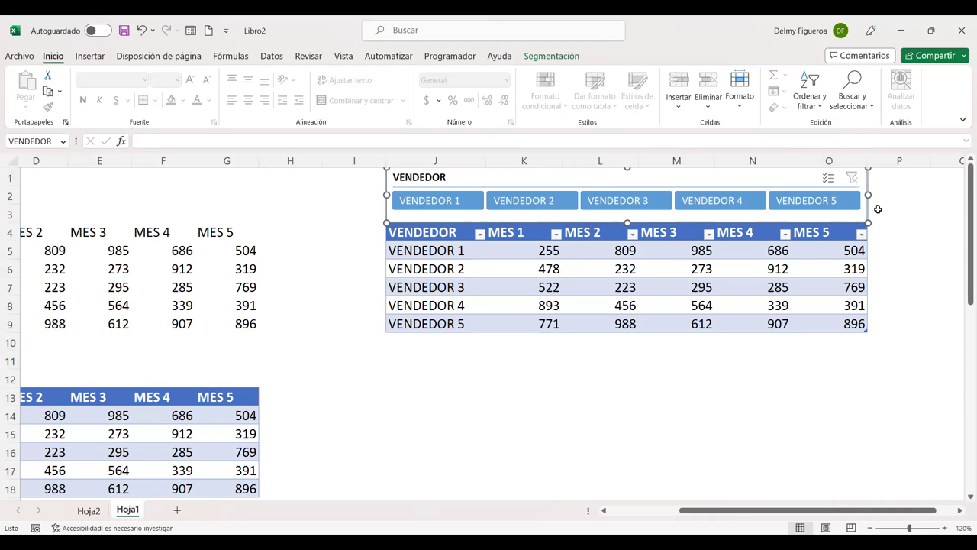
Filter the table to VENDEDOR 5 with the slicer, then clear the filter
left_click(881, 212)
left_click(824, 268)
left_click(846, 201)
left_click(878, 214)
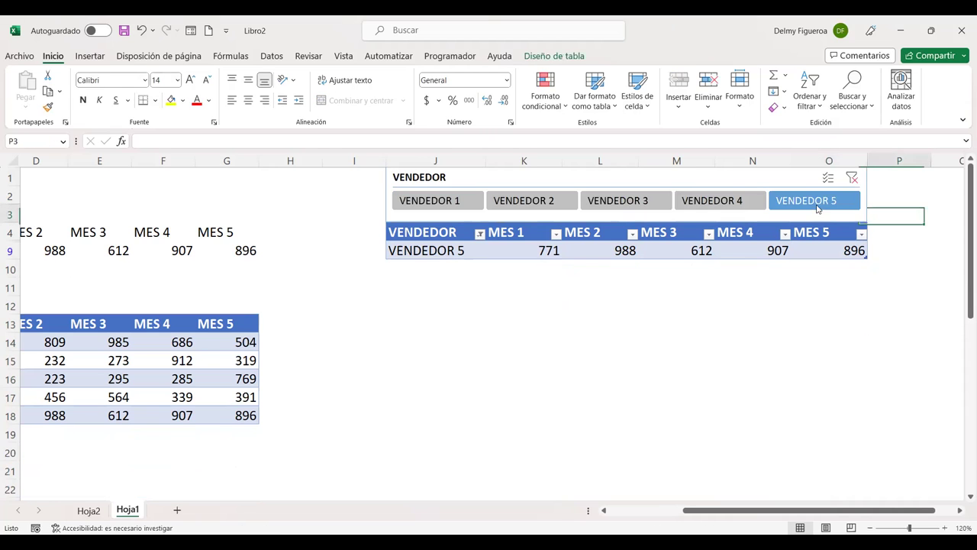
left_click(852, 177)
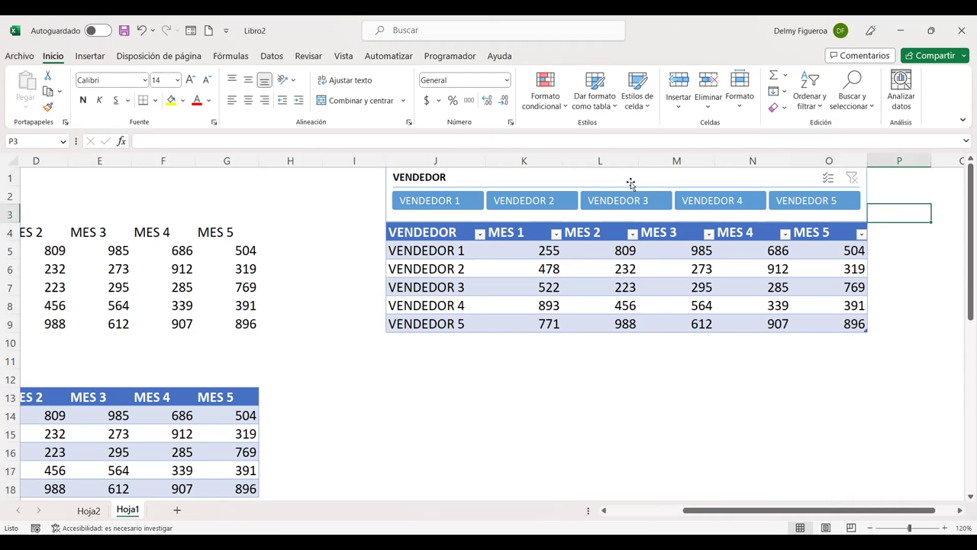
left_click(627, 181)
Resize the VENDEDOR slicer so its right edge ends at column N
left_click_drag(868, 195, 489, 194)
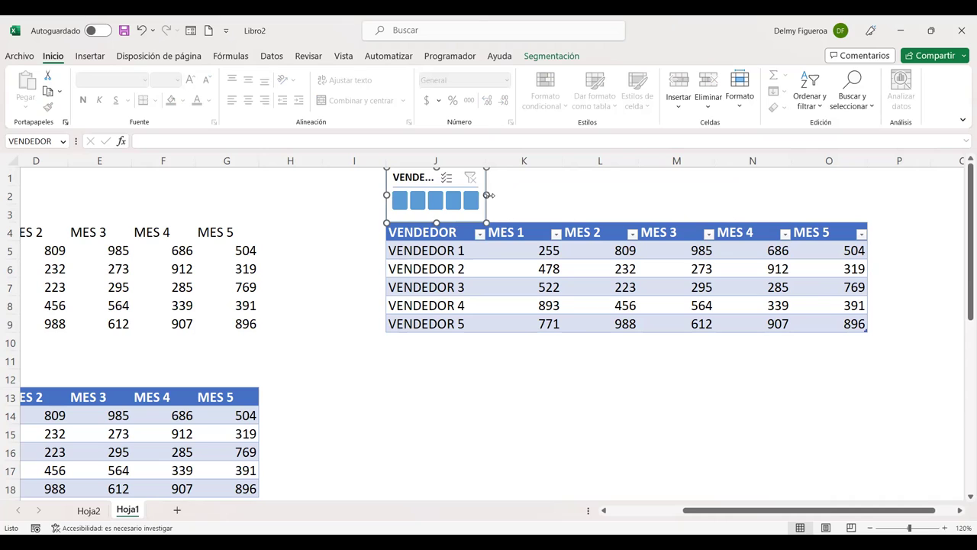
left_click_drag(487, 195, 789, 195)
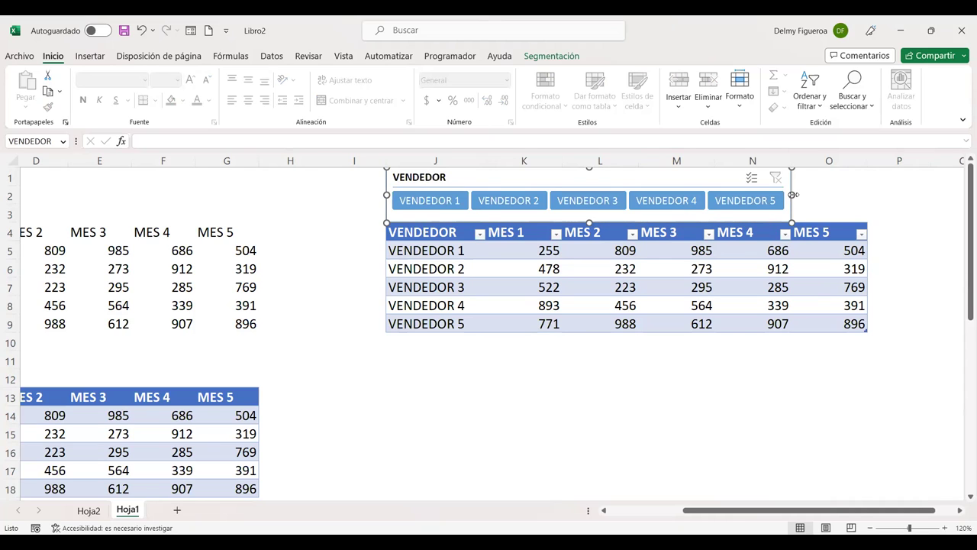
left_click(519, 254)
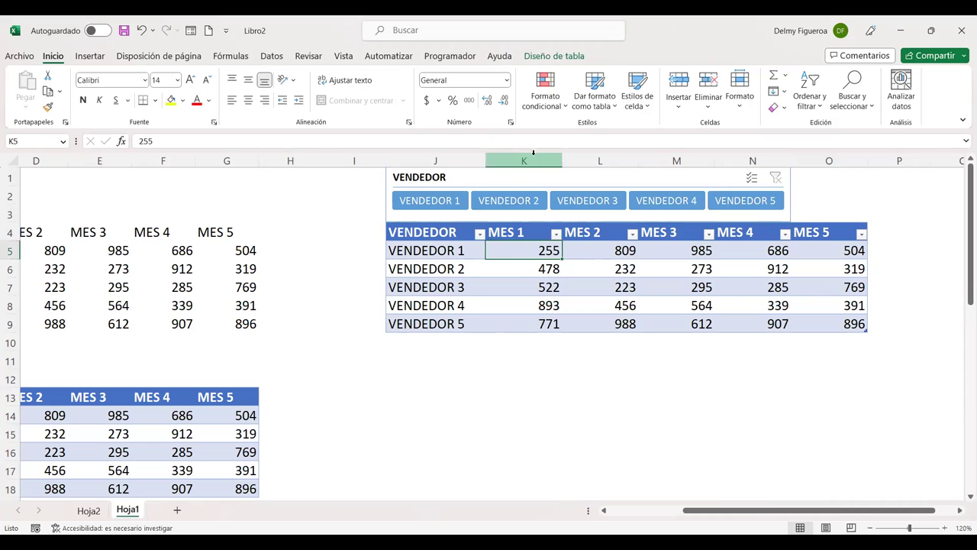
left_click(634, 176)
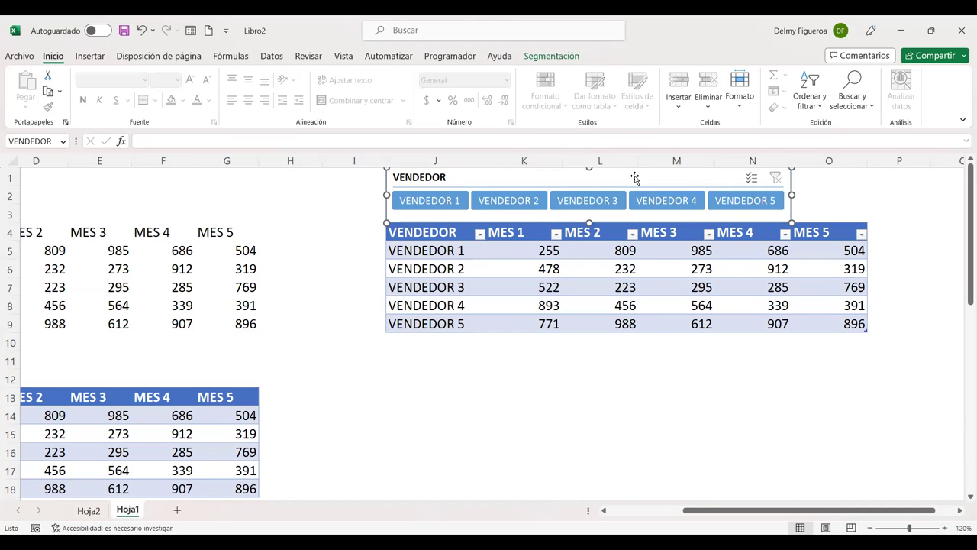
Widen the slicer and turn on Snap to Shape in the slicer's Align options
left_click(565, 61)
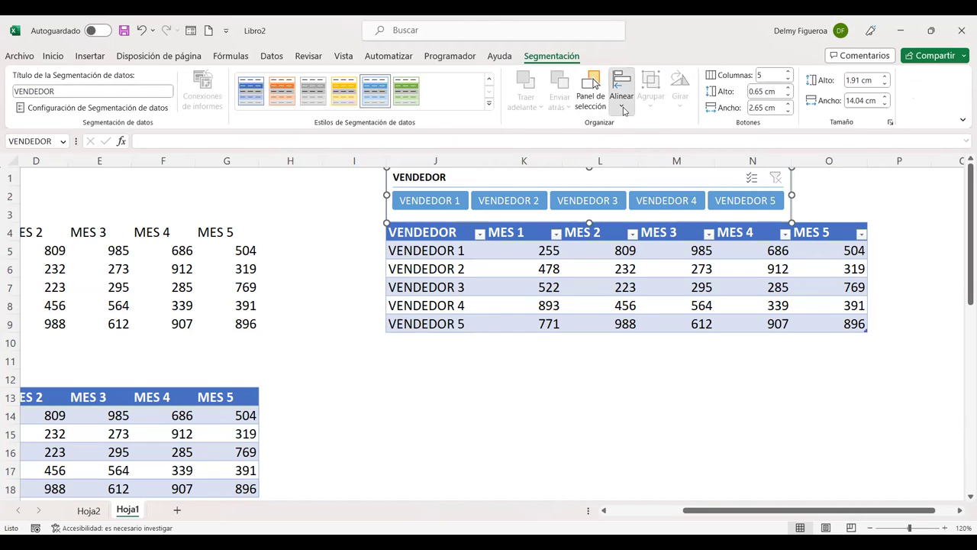
left_click(623, 110)
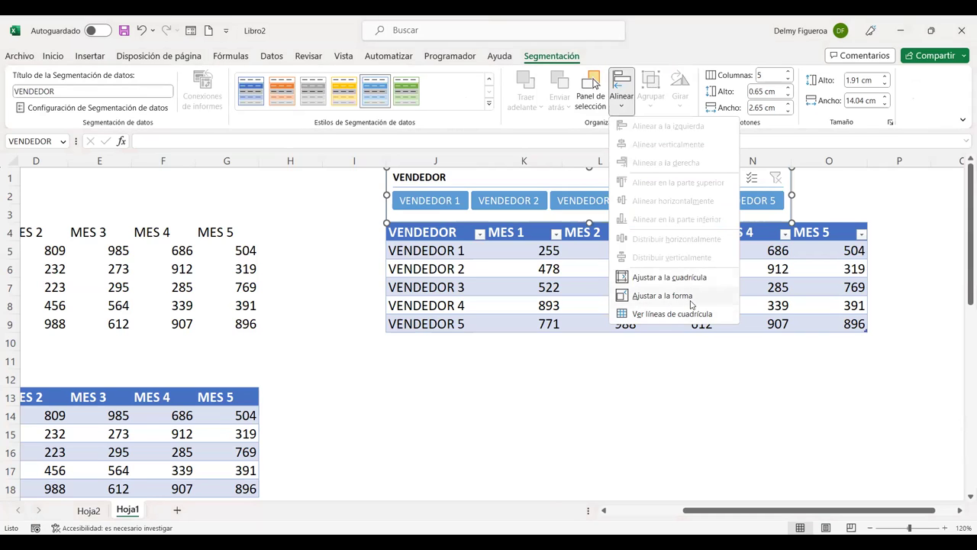
key("Escape")
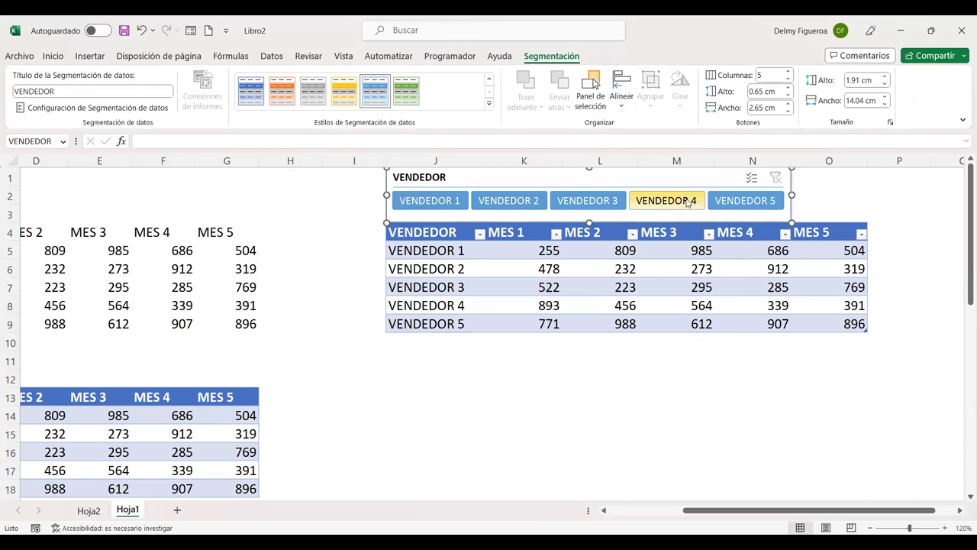
left_click_drag(792, 200, 877, 199)
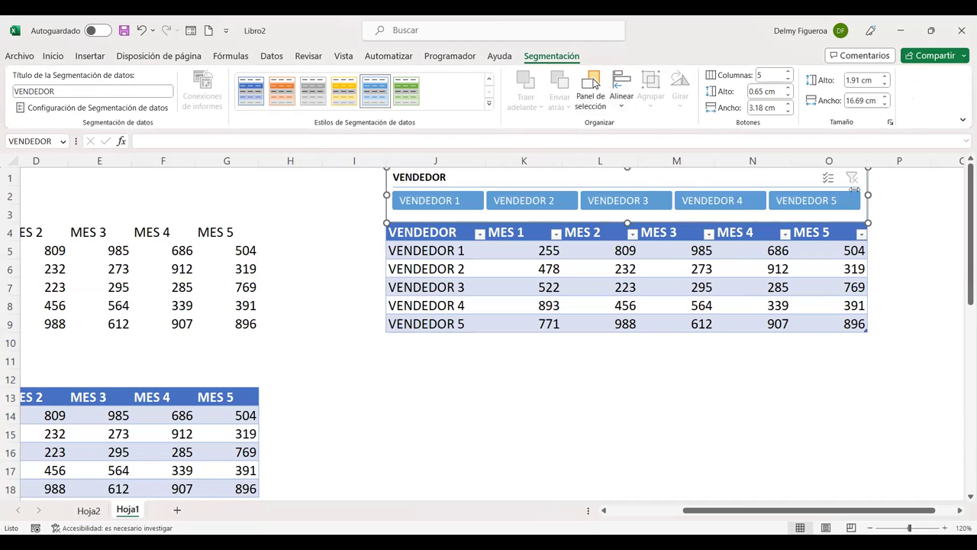
left_click(623, 110)
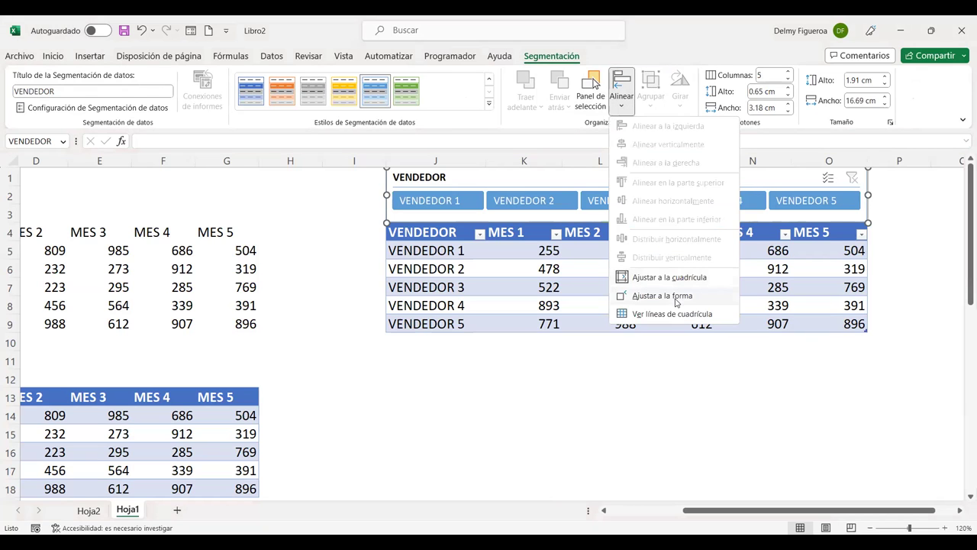
left_click(675, 302)
Narrow the slicer, toggle snapping, then stretch it back out and down over the table
left_click_drag(867, 194, 563, 195)
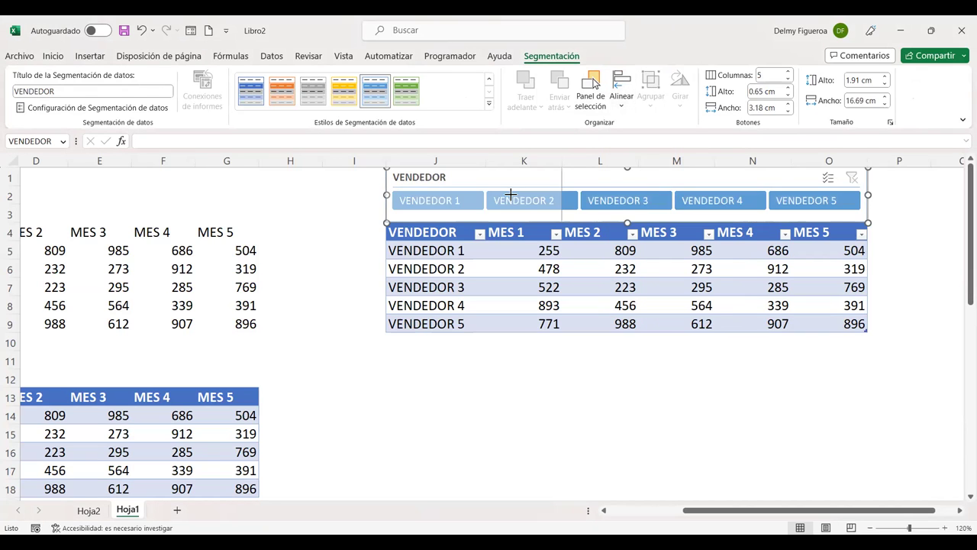
left_click(626, 104)
left_click(667, 297)
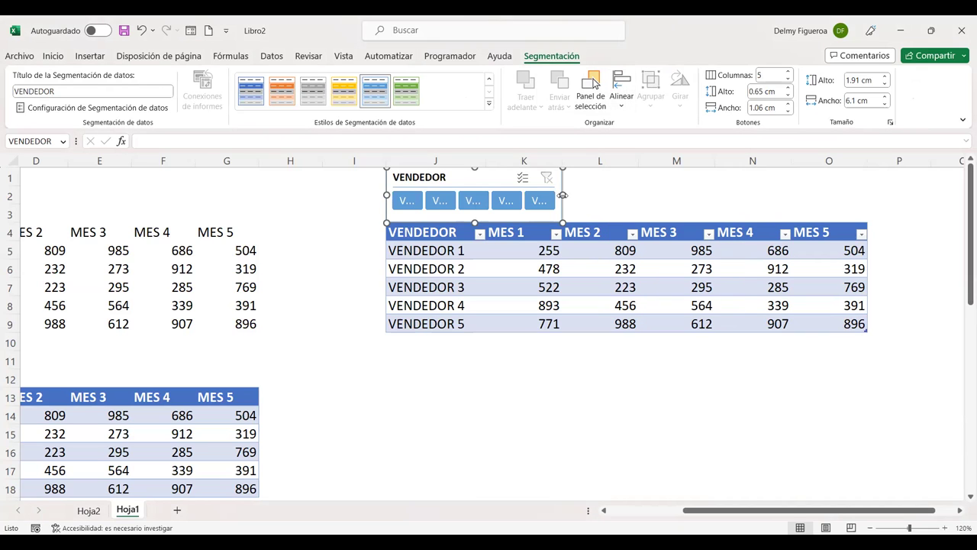
left_click_drag(563, 194, 825, 195)
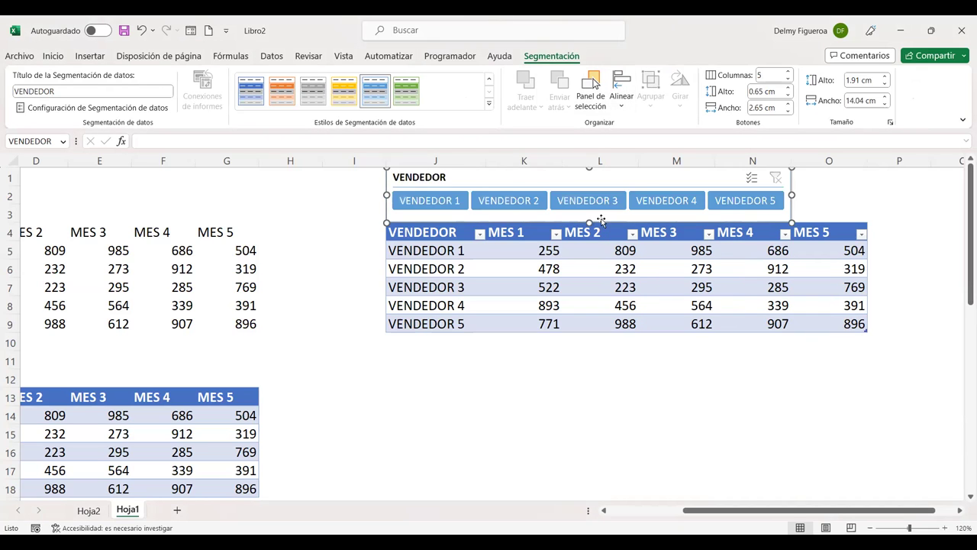
left_click_drag(588, 222, 602, 314)
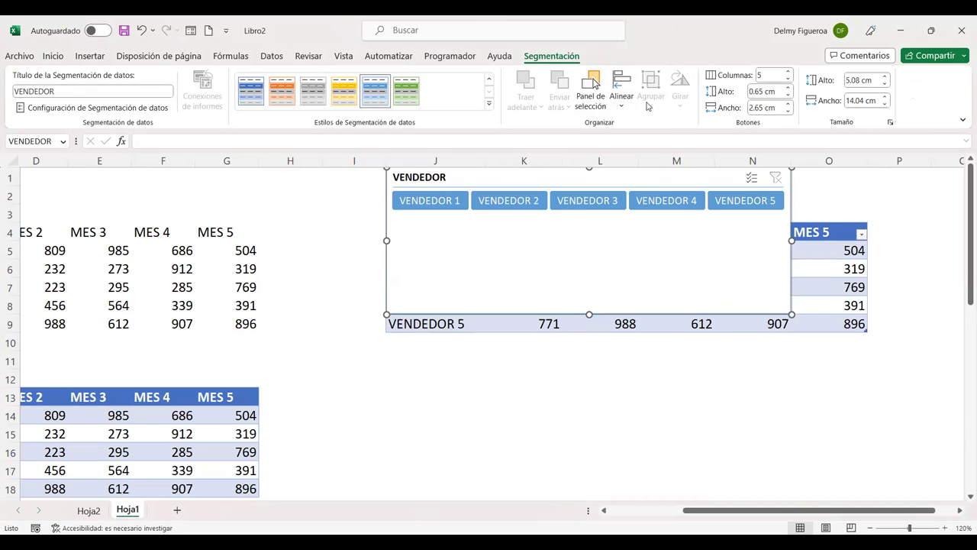
left_click(598, 355)
Restore the slicer's height and undo the final narrowing so it ends around column N
left_click(582, 269)
left_click_drag(587, 316, 599, 221)
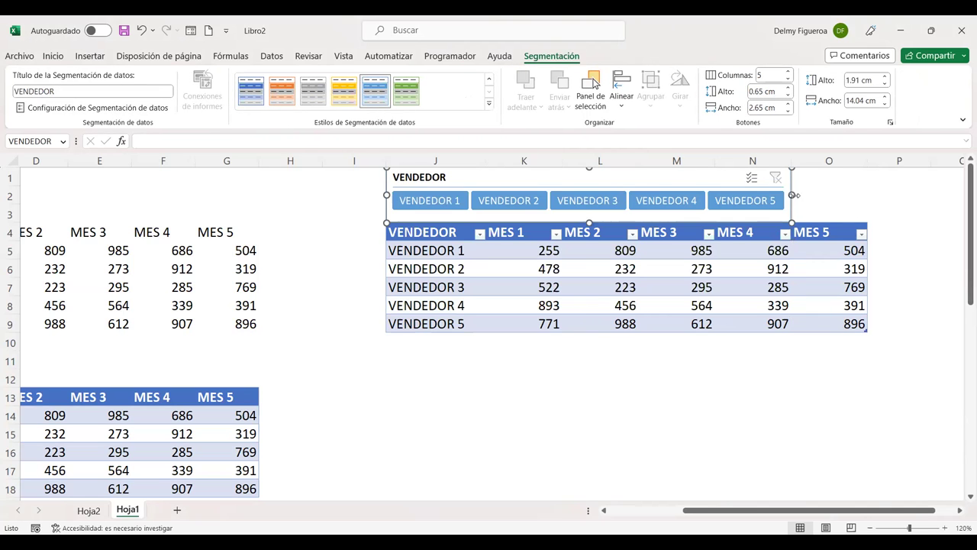
left_click_drag(844, 199, 868, 196)
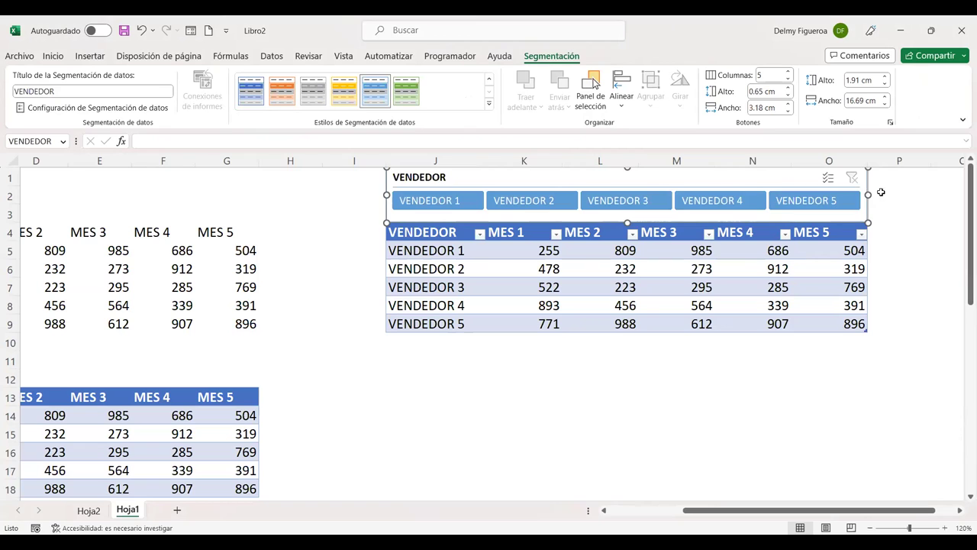
left_click_drag(863, 195, 715, 195)
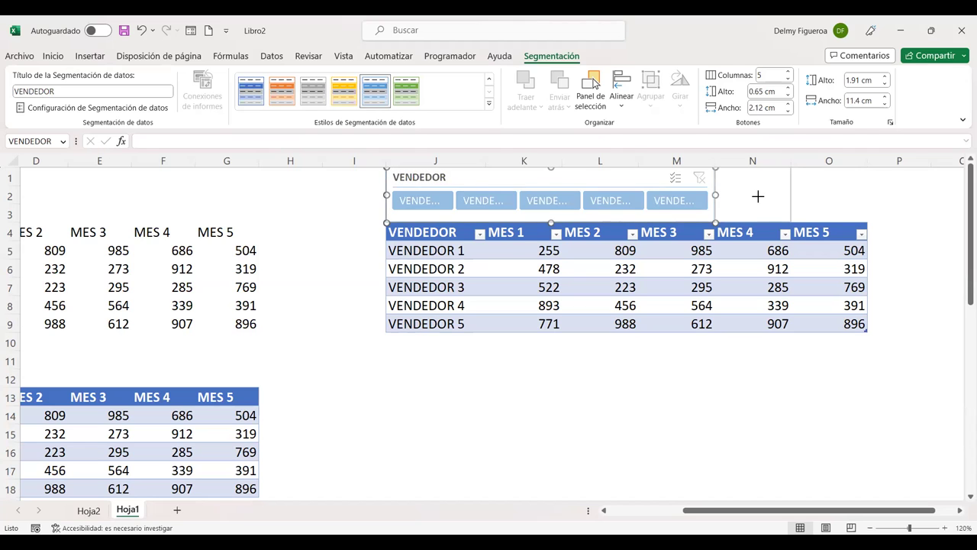
key("ctrl+z")
left_click(534, 287)
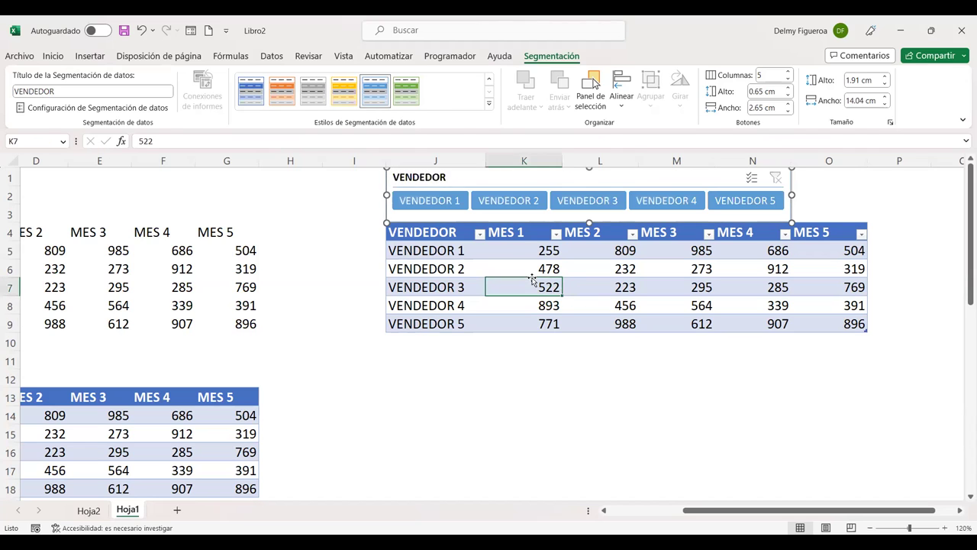
Narrow columns K through O to a shared width of about 10.22
left_click(523, 160)
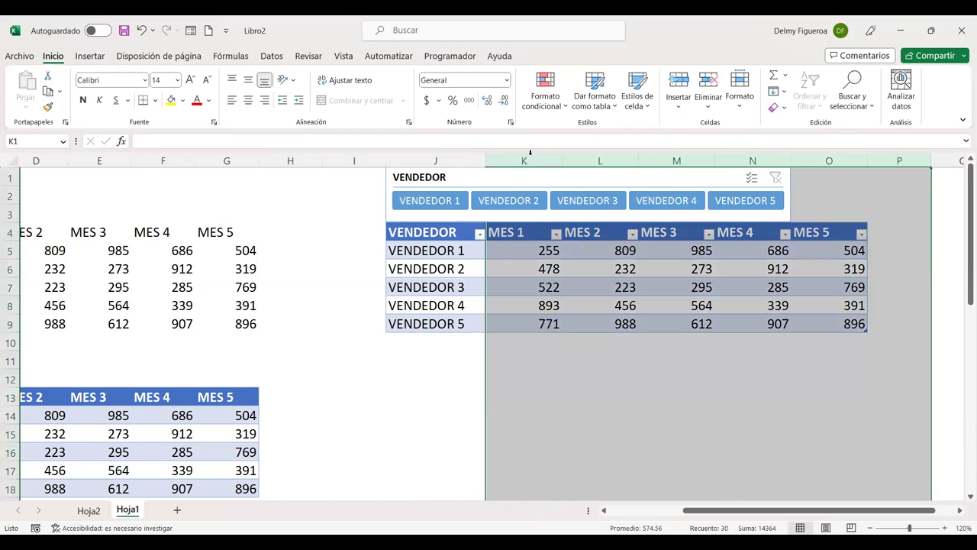
left_click(865, 160, "shift")
left_click_drag(866, 160, 833, 160)
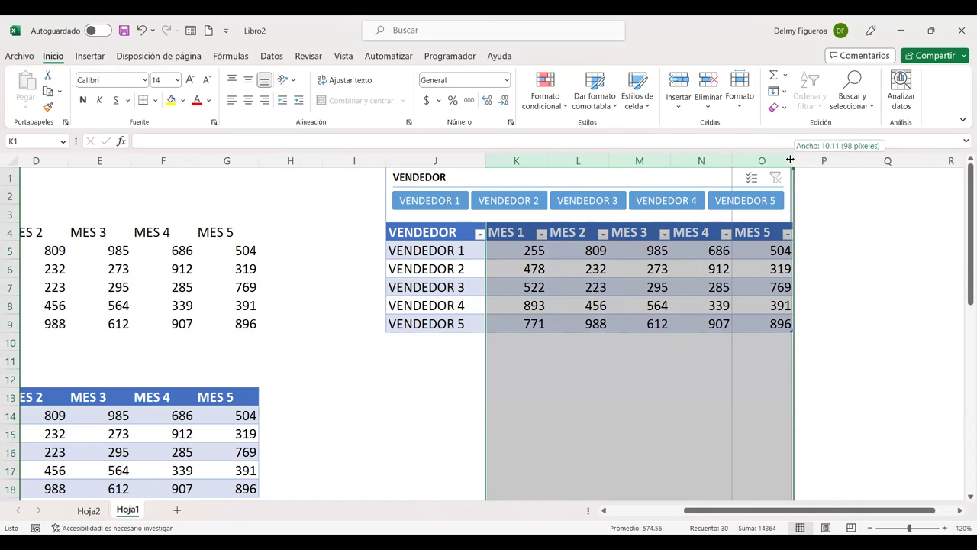
mouse_move(793, 160)
left_mouse_down()
mouse_move(779, 160)
mouse_move(805, 160)
left_mouse_up()
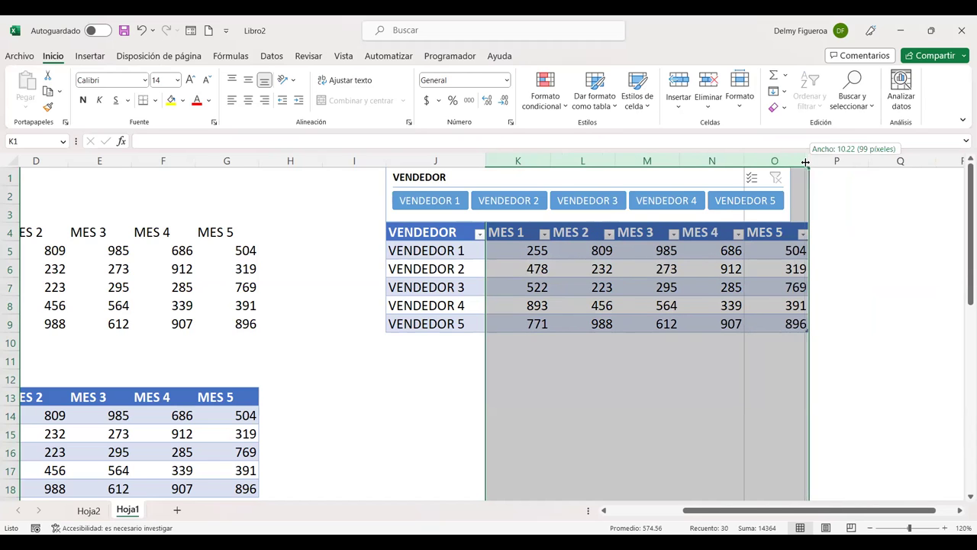
left_click(807, 235)
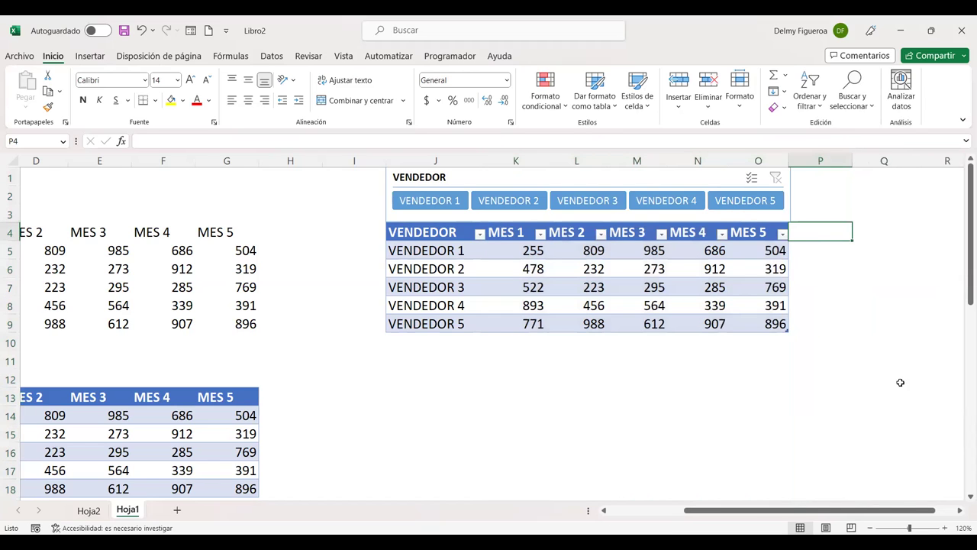
Select the VENDEDOR slicer and show its Segmentación formatting options
left_click(792, 191)
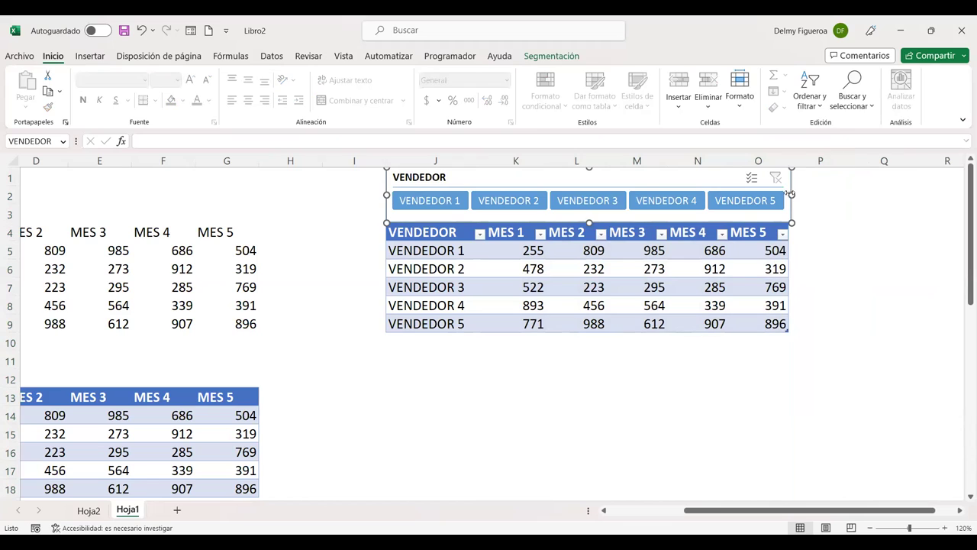
left_click(829, 227)
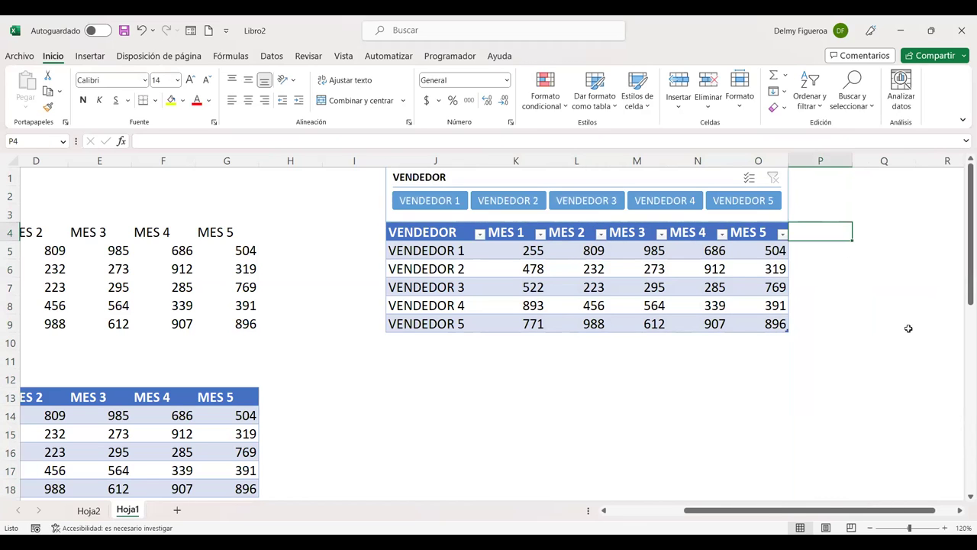
left_click(553, 417)
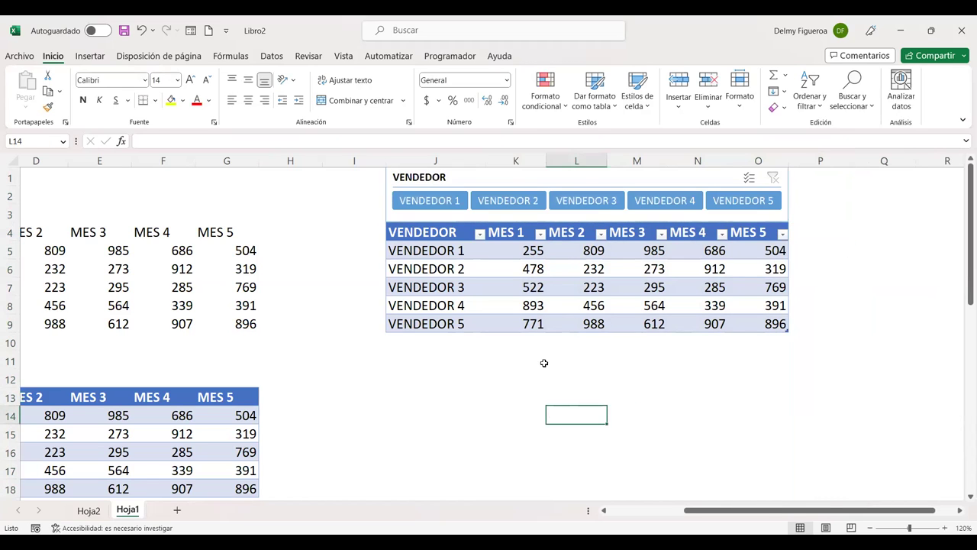
left_click(389, 177)
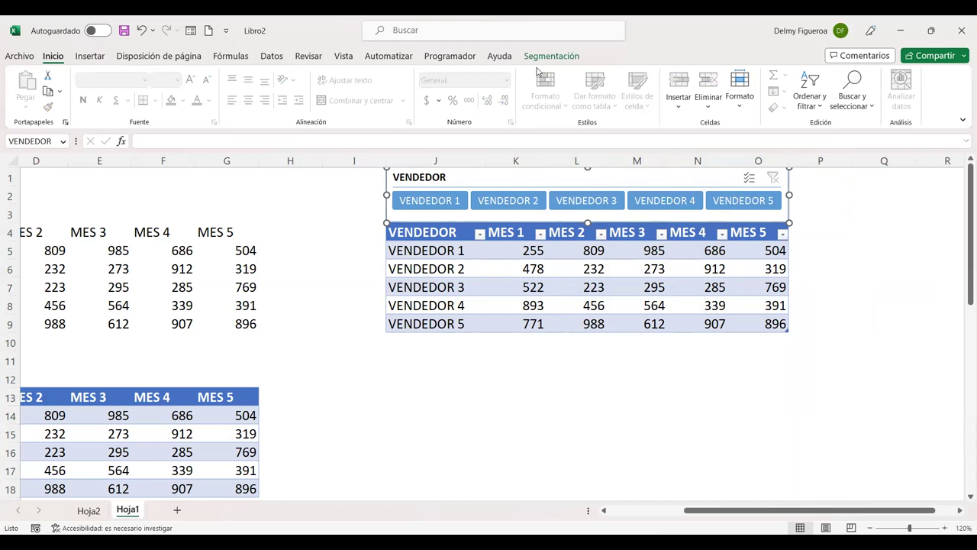
left_click(565, 55)
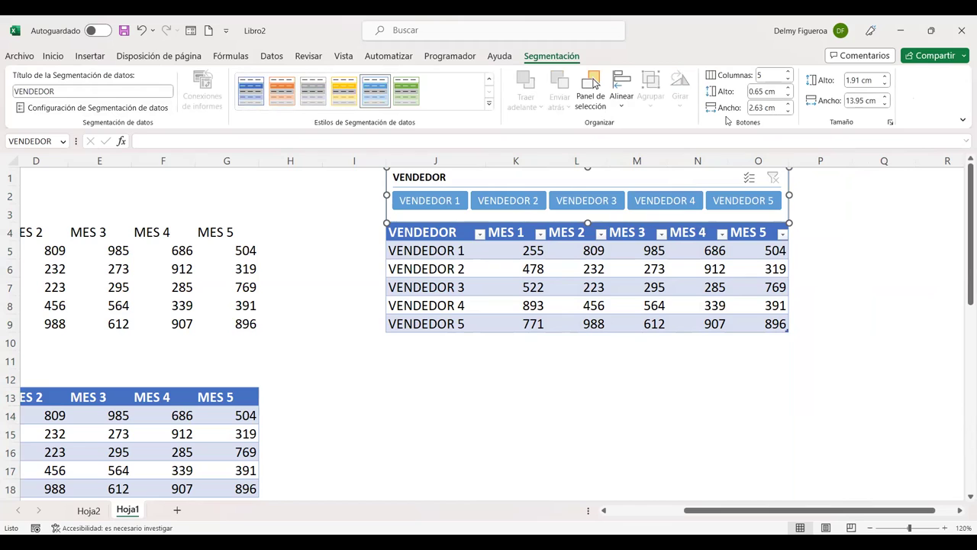
Show the Diseño de tabla options from a table cell and look at the Exportar choices
left_click(850, 260)
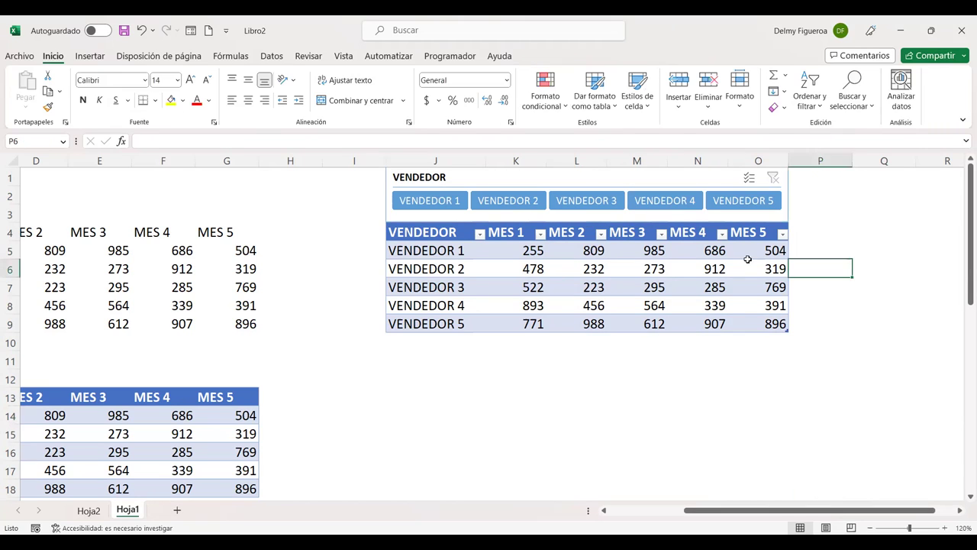
left_click(752, 263)
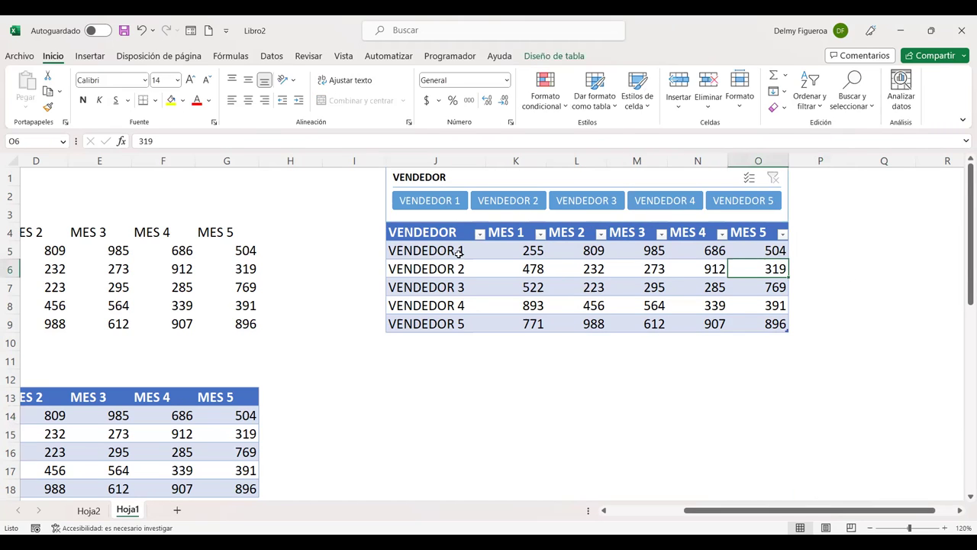
left_click(572, 56)
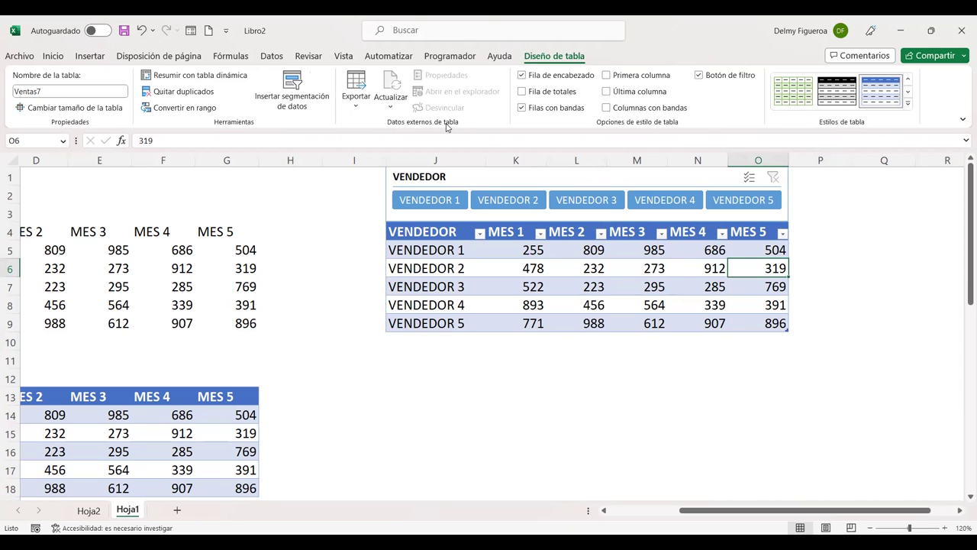
left_click(356, 101)
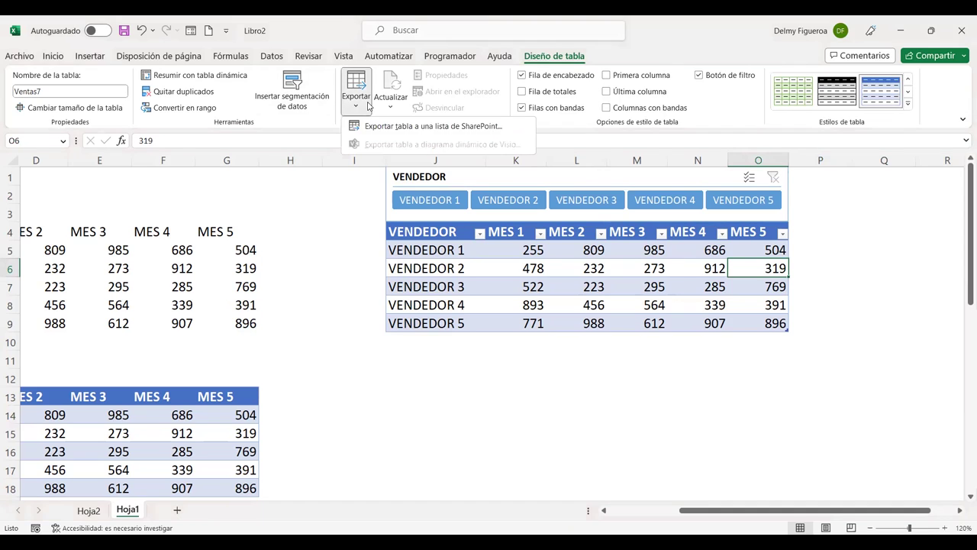
left_click(591, 259)
Look at the Actualizar refresh choices, then close them
left_click(592, 264)
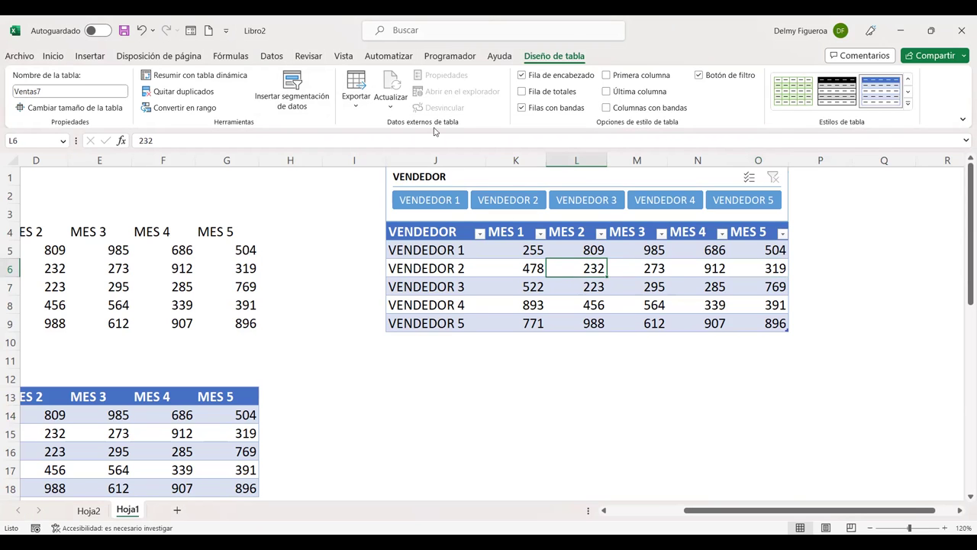
left_click(389, 106)
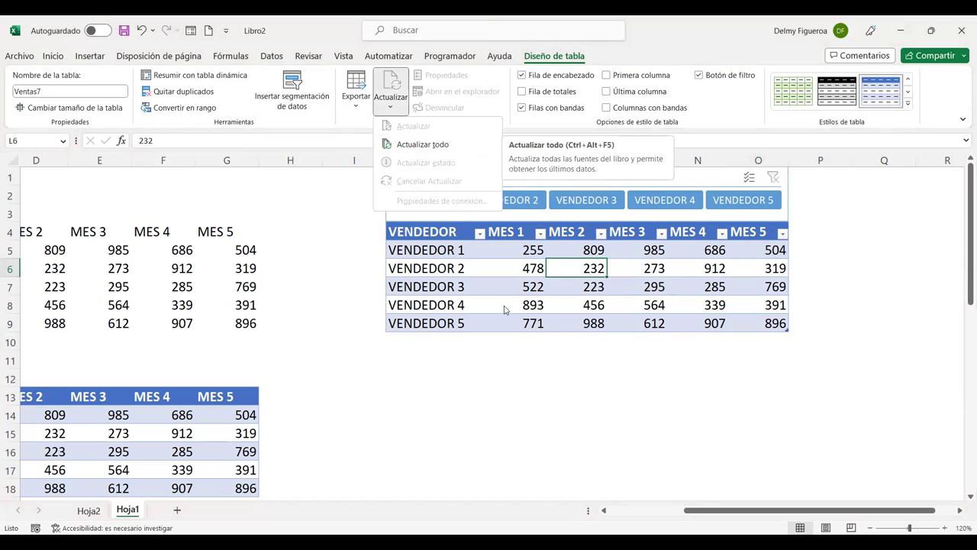
left_click(509, 249)
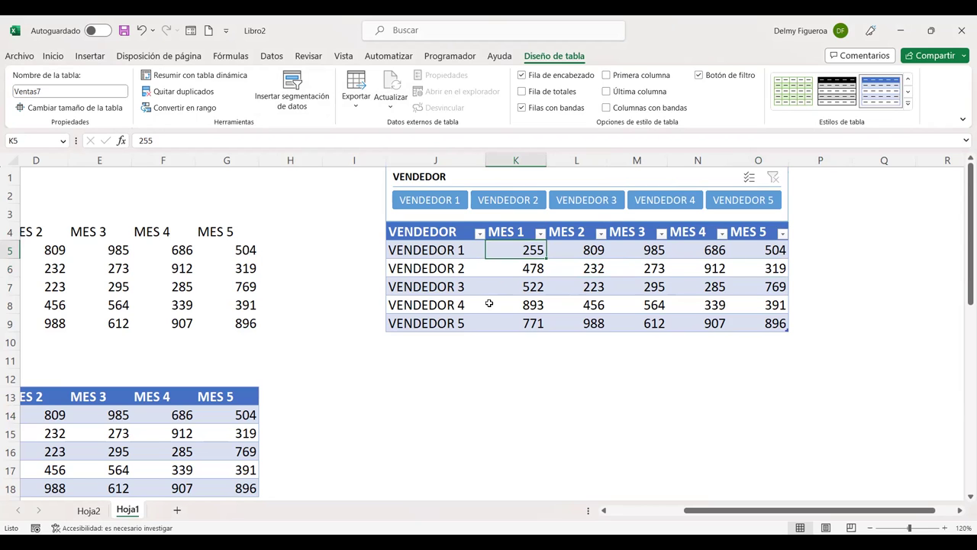
left_click(701, 346)
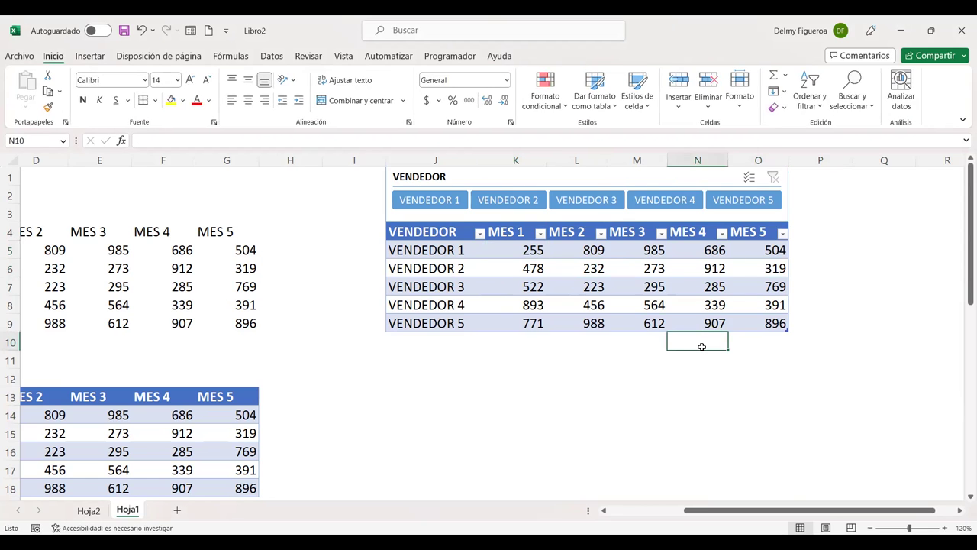
left_click(586, 254)
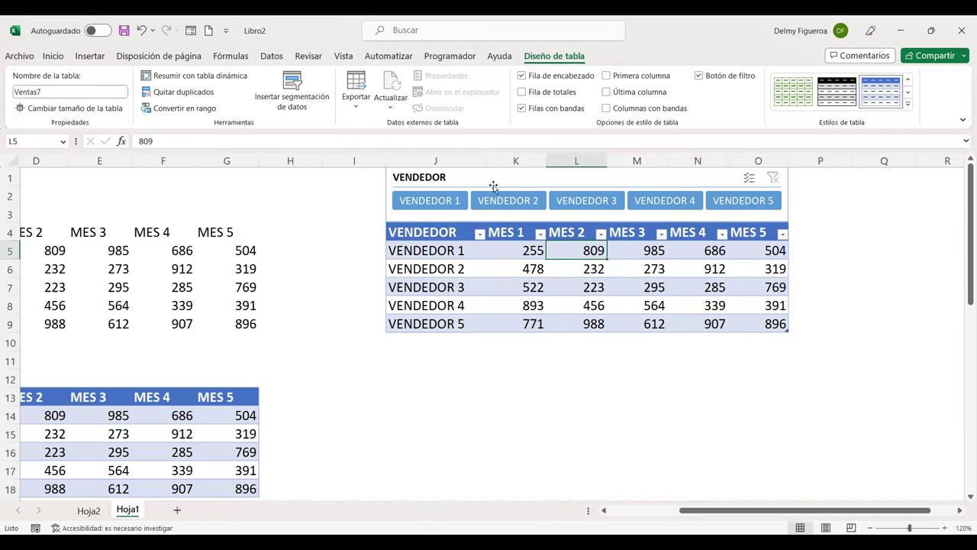
Toggle Fila de encabezado off and on, then enable Fila de totales showing 2879 for MES 5
left_click(522, 76)
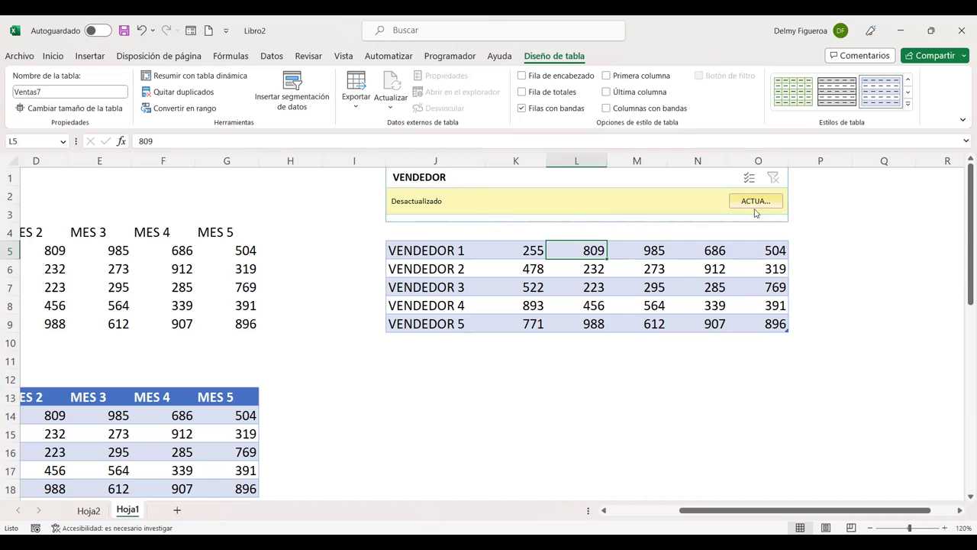
left_click(521, 76)
left_click(522, 93)
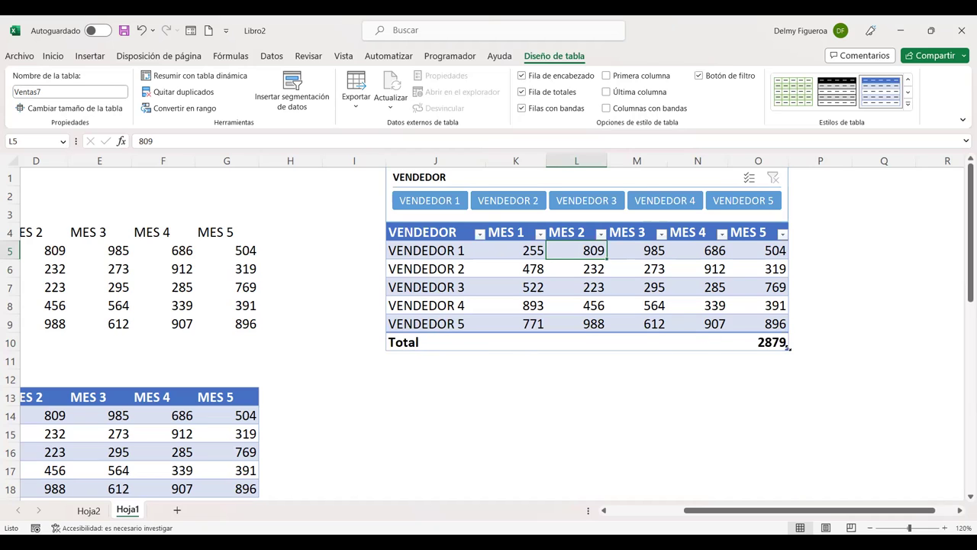
left_click(778, 342)
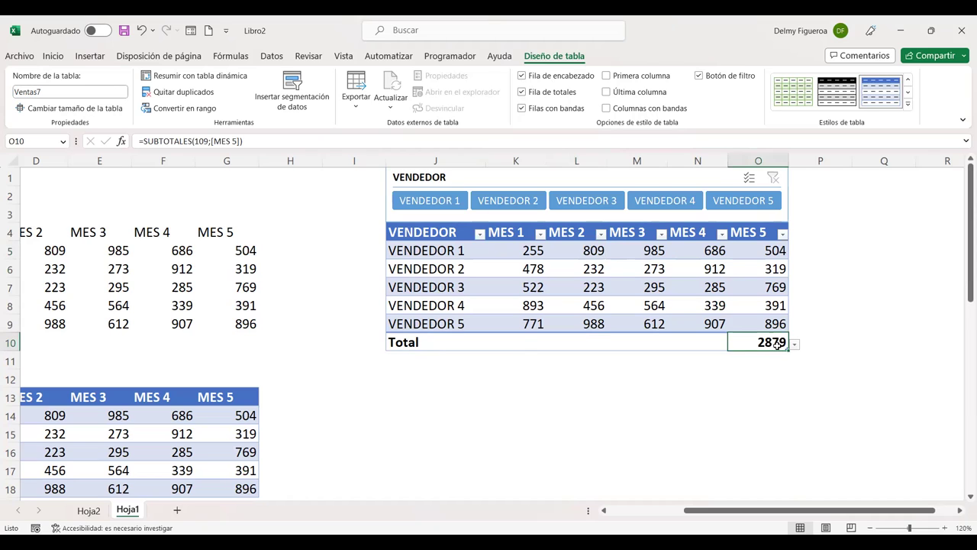
Set the Total row to Suma for MES 4 (3129) and Promedio for MES 3 (545.8)
left_click(710, 339)
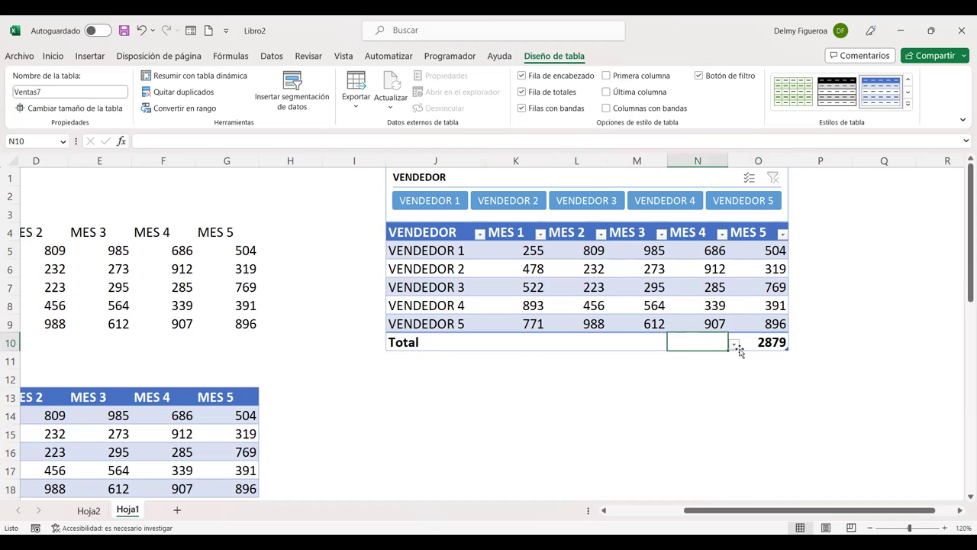
left_click(733, 345)
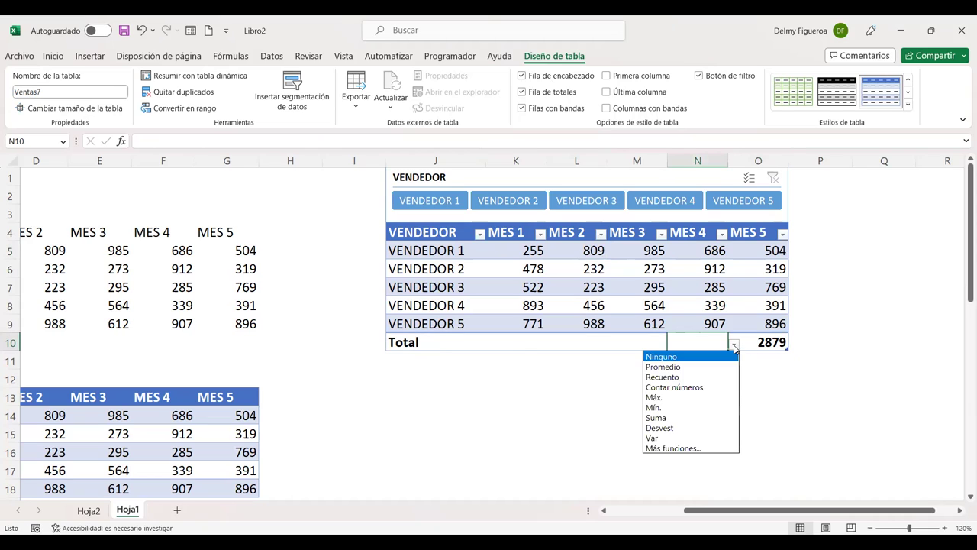
left_click(672, 417)
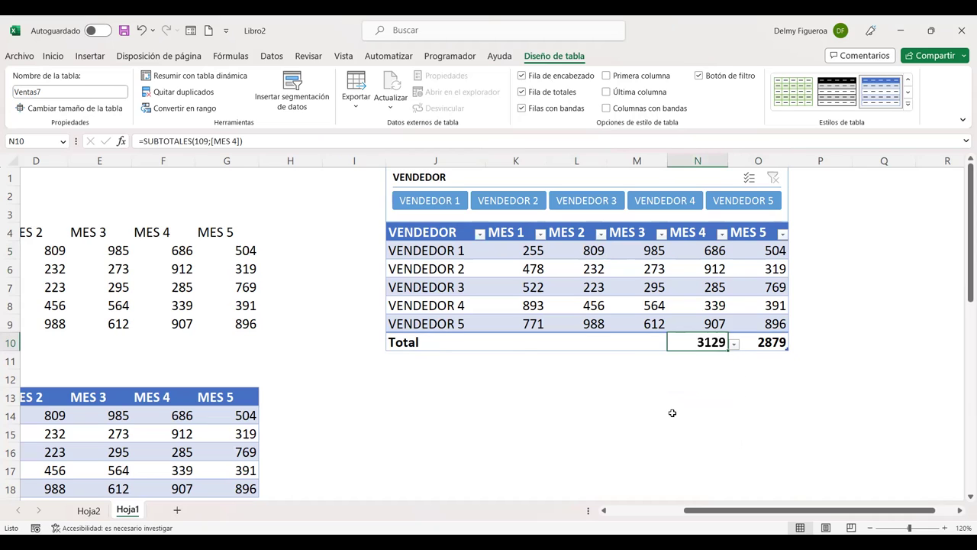
left_click(656, 340)
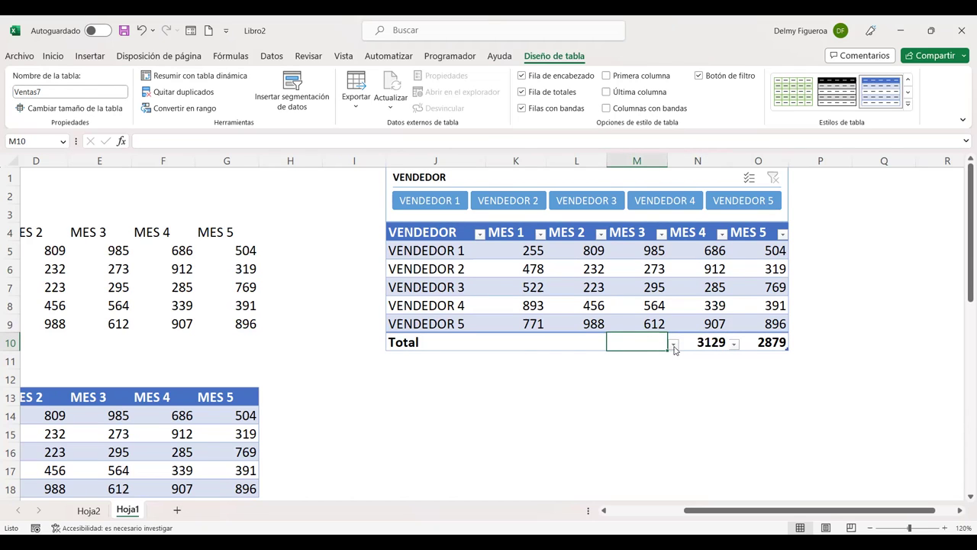
left_click(674, 346)
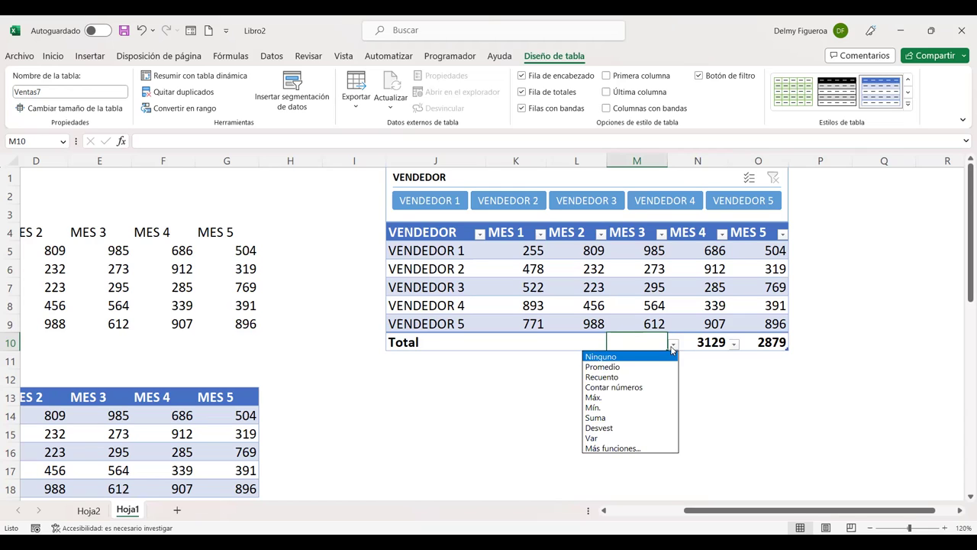
left_click(618, 367)
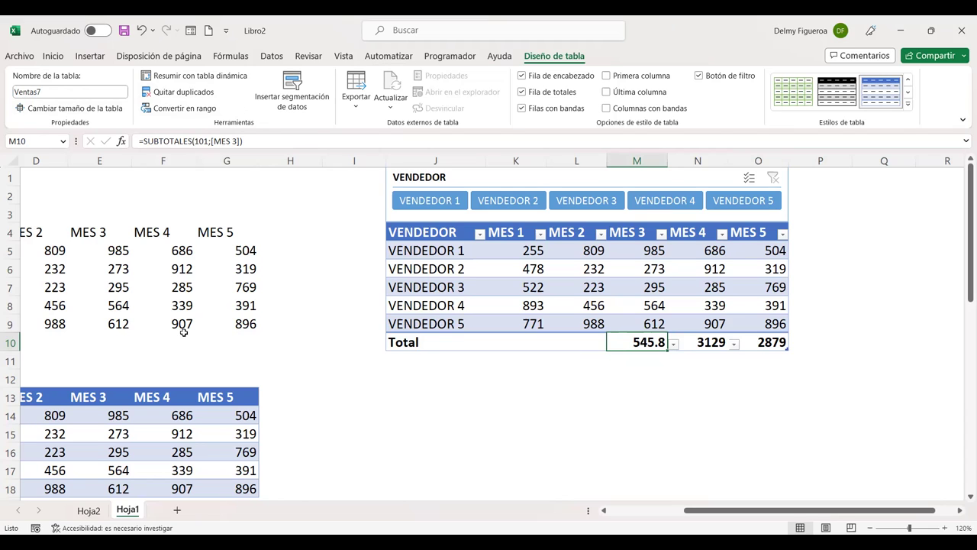
Turn off the table's Fila de totales on Diseño de tabla
left_click(180, 336)
left_click(246, 335)
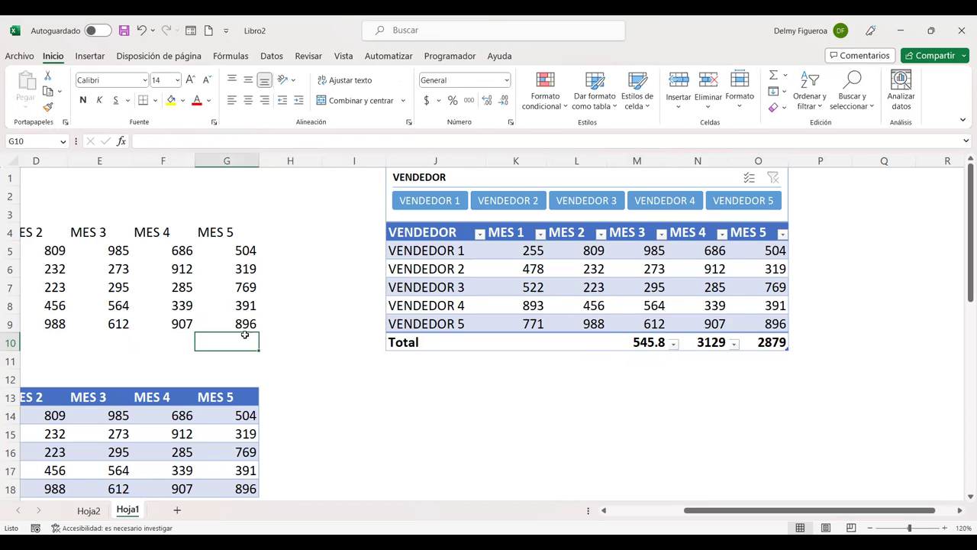
left_click(186, 336)
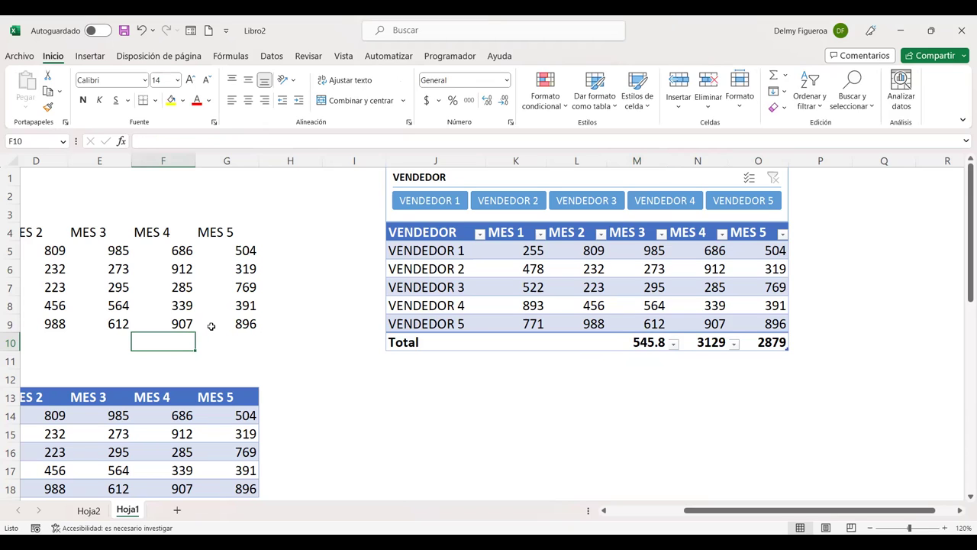
left_click(647, 342)
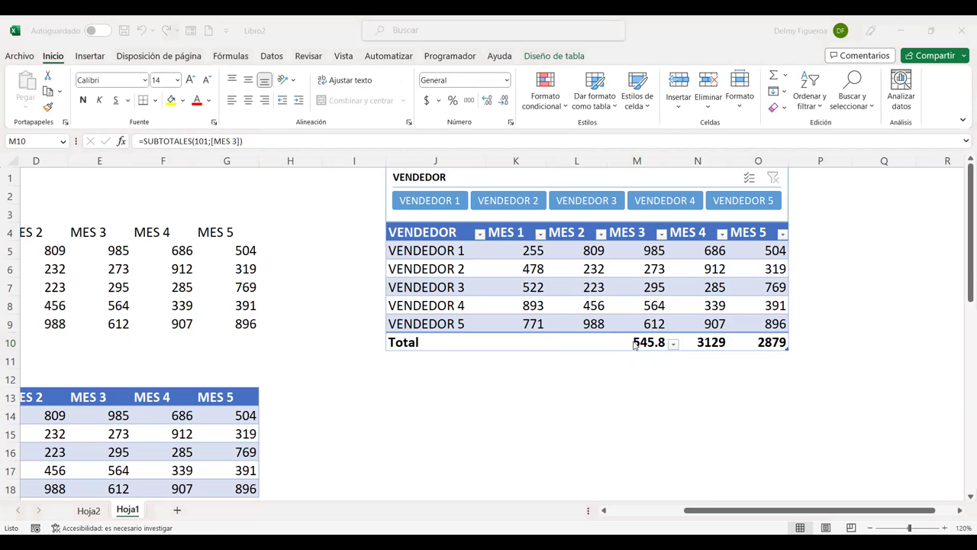
left_click(562, 56)
left_click(522, 91)
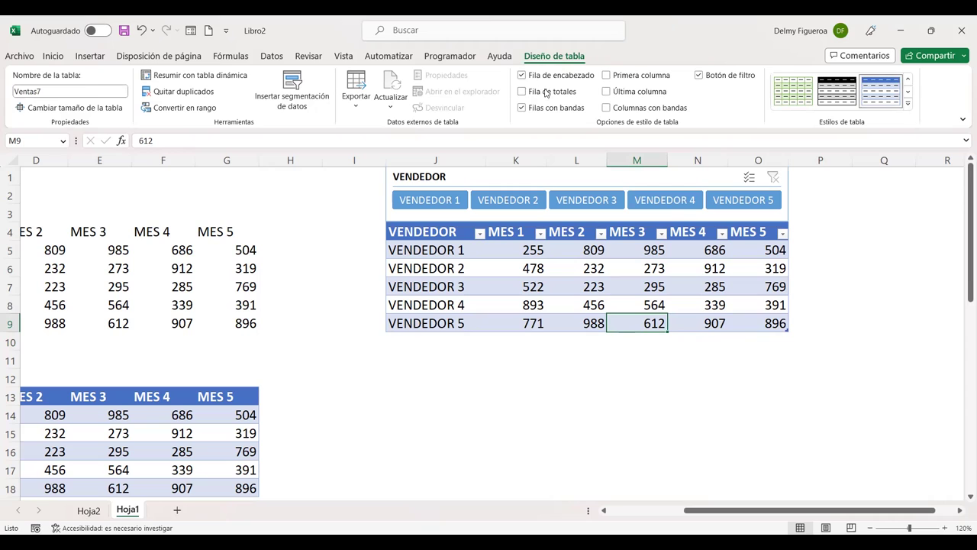
Bring back the Total row and try a count for the MES 2 total
left_click(523, 92)
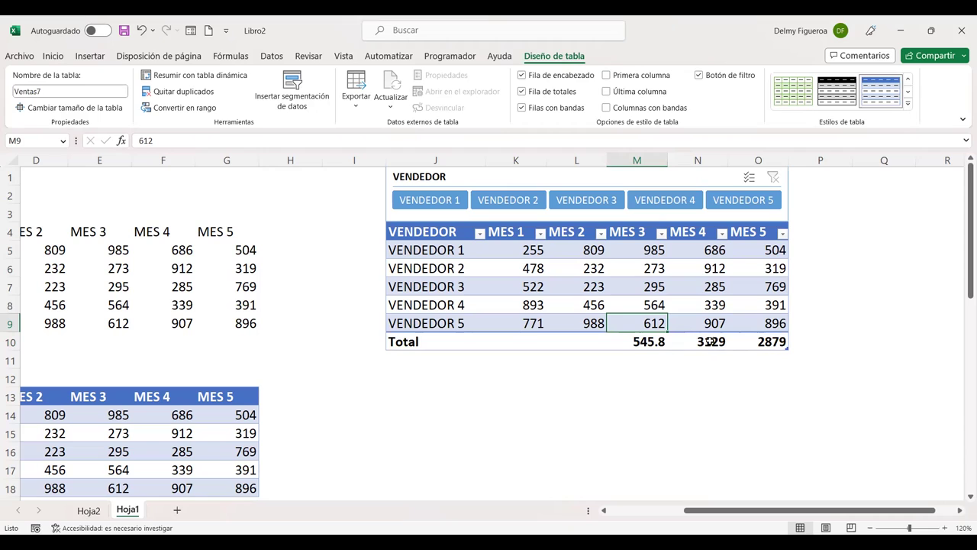
left_click(599, 341)
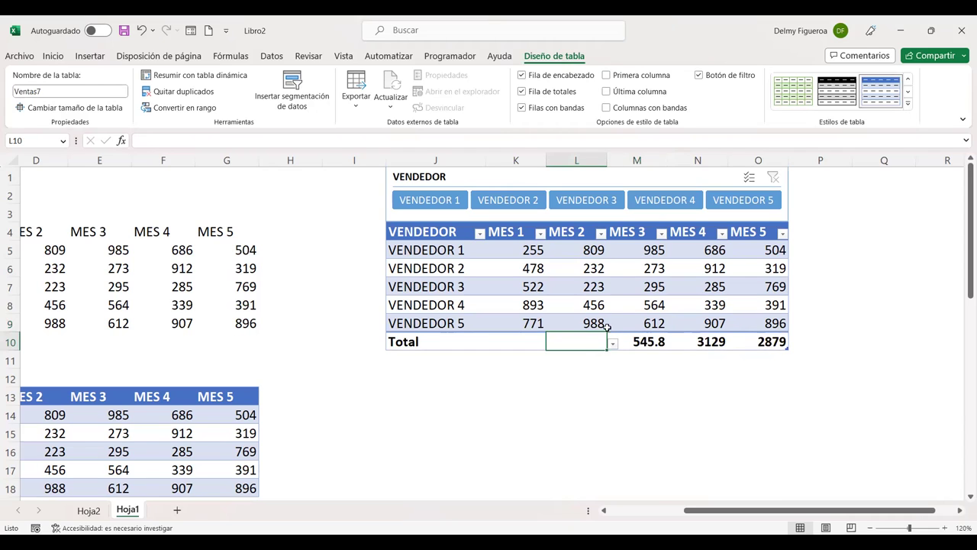
left_click(614, 346)
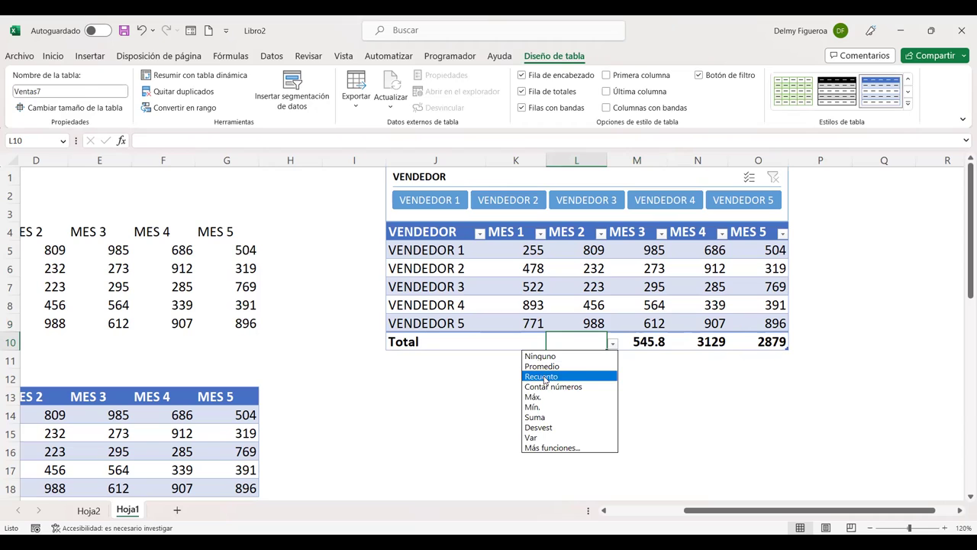
left_click(545, 377)
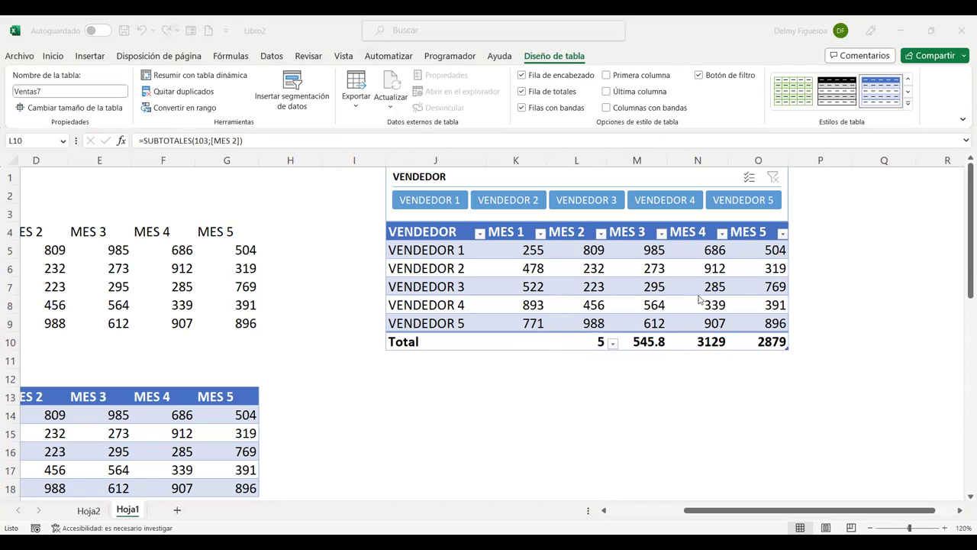
Set the MES 1 total to Máx. (893) and the MES 2 total to Mín. (223)
left_click(532, 344)
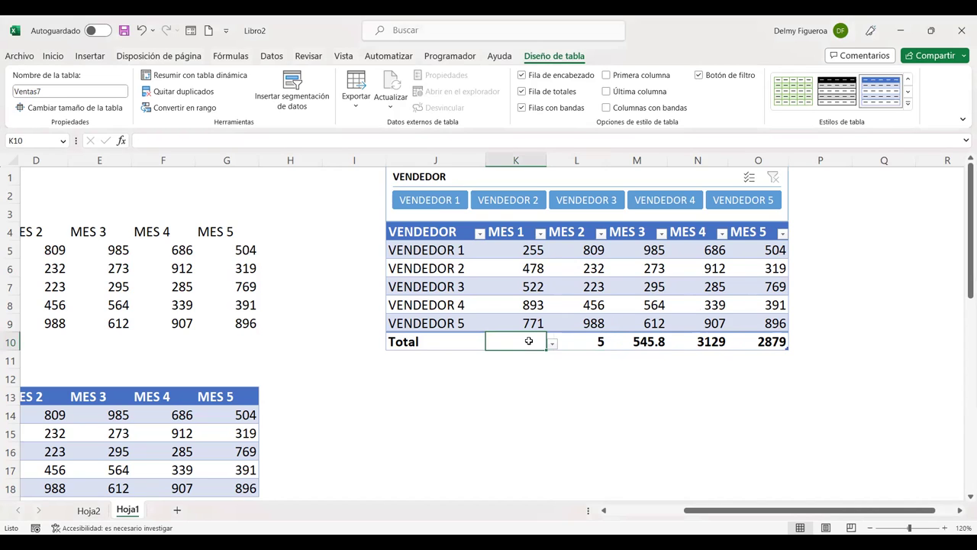
left_click(552, 343)
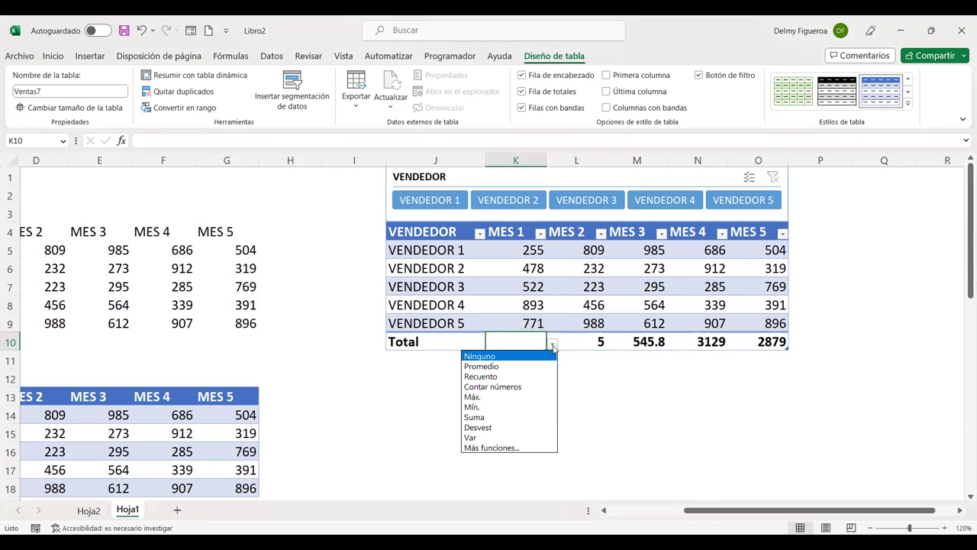
left_click(496, 387)
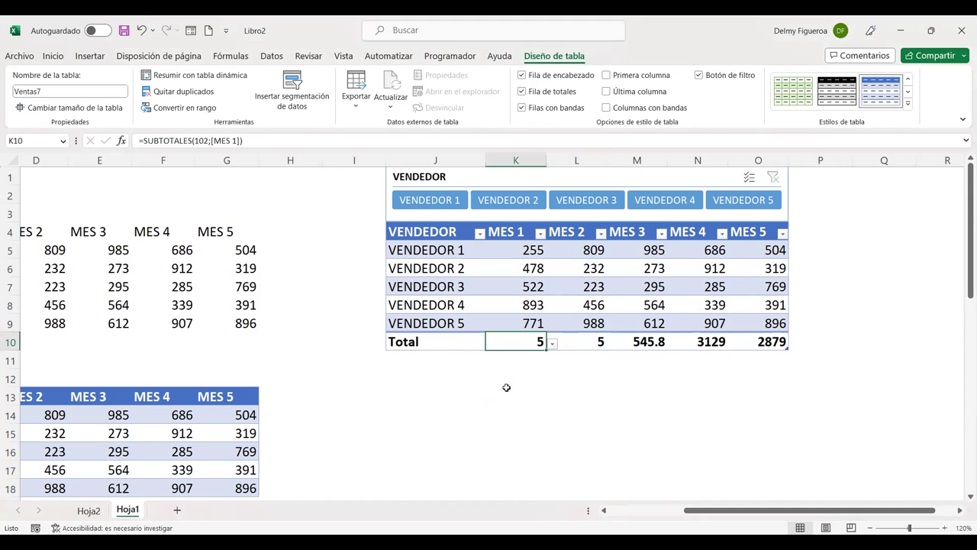
left_click(553, 345)
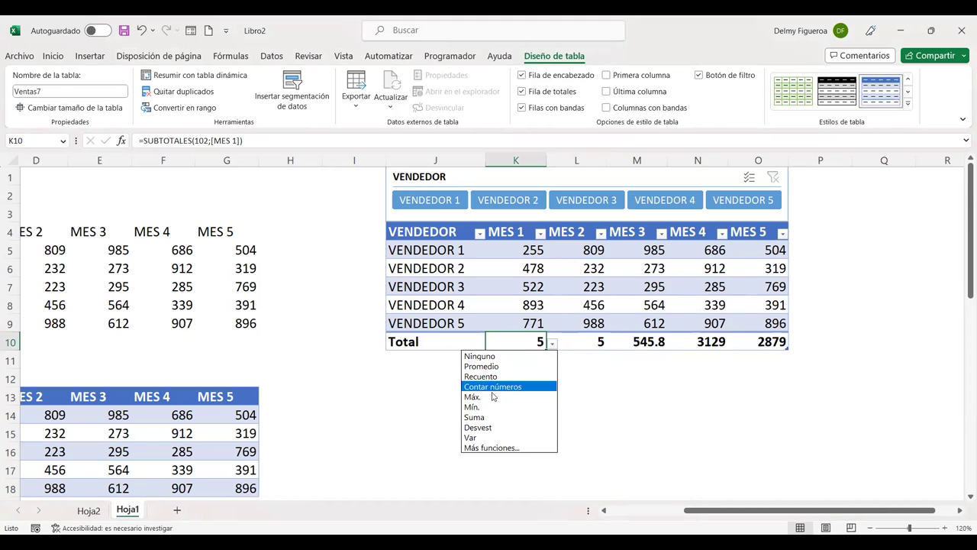
left_click(489, 397)
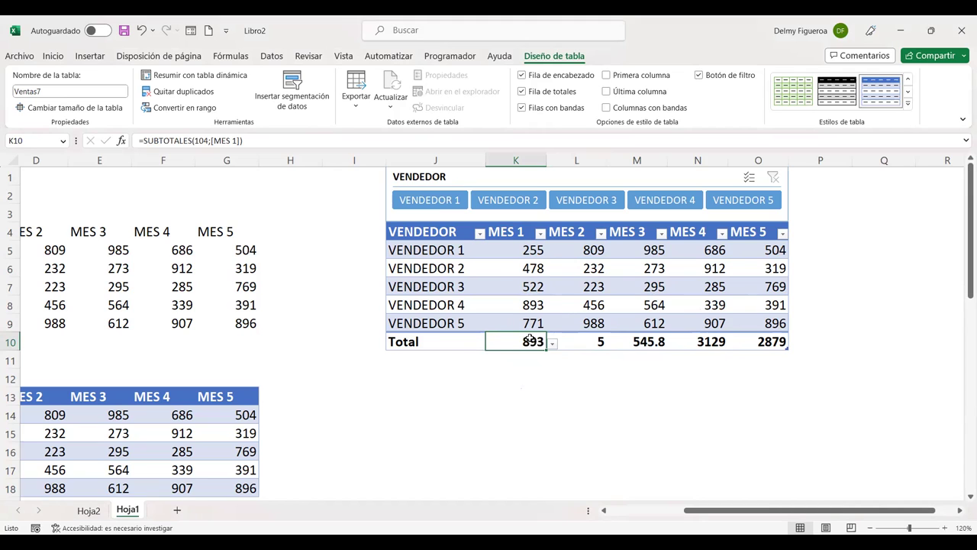
left_click(599, 343)
left_click(612, 345)
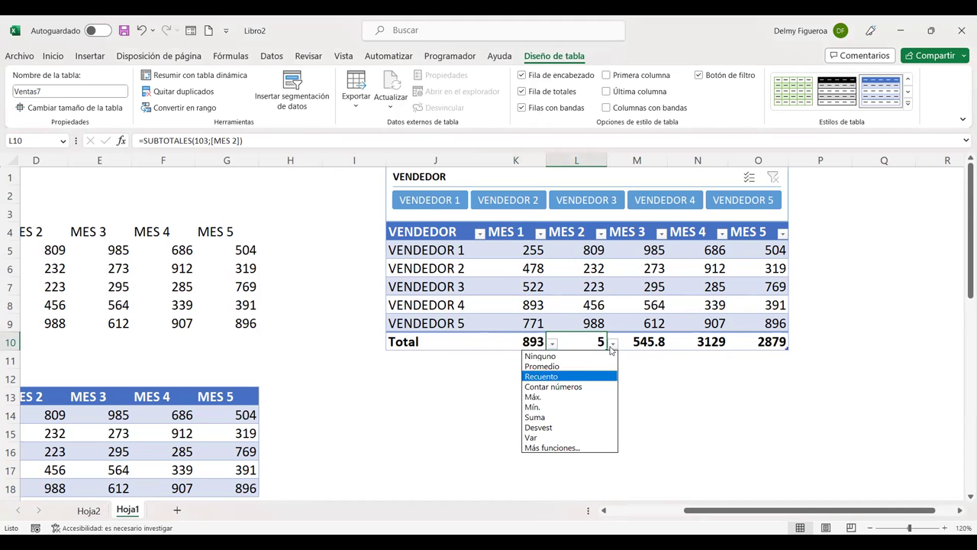
left_click(545, 409)
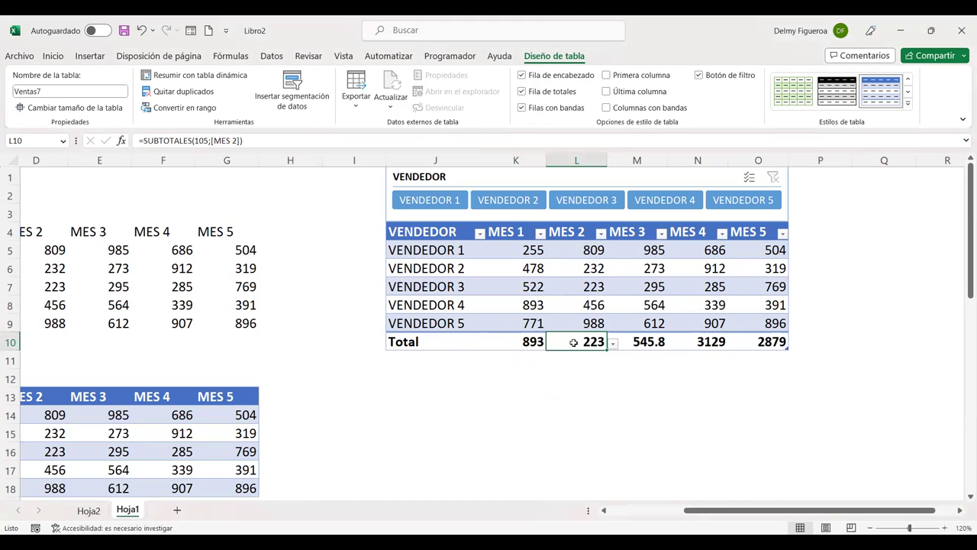
left_click(555, 379)
type("+")
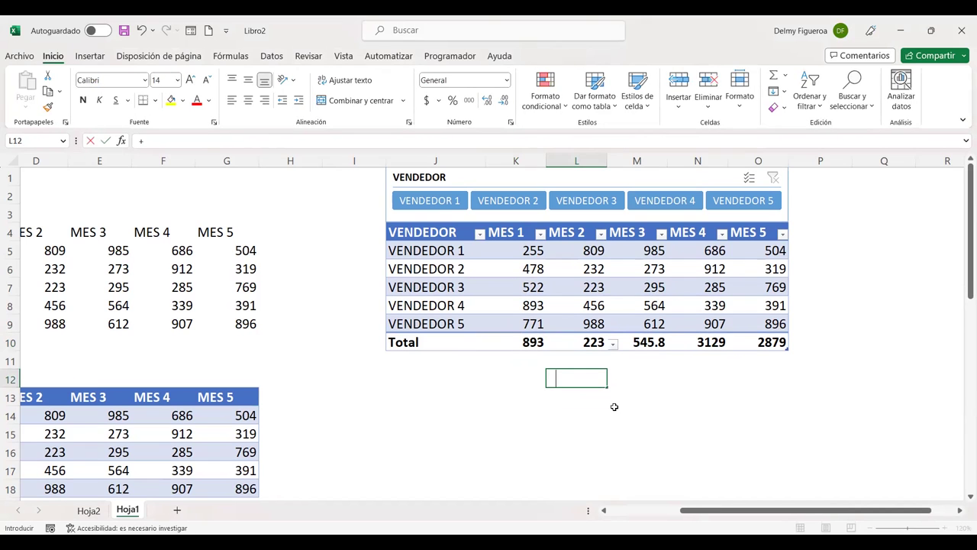
type("subt")
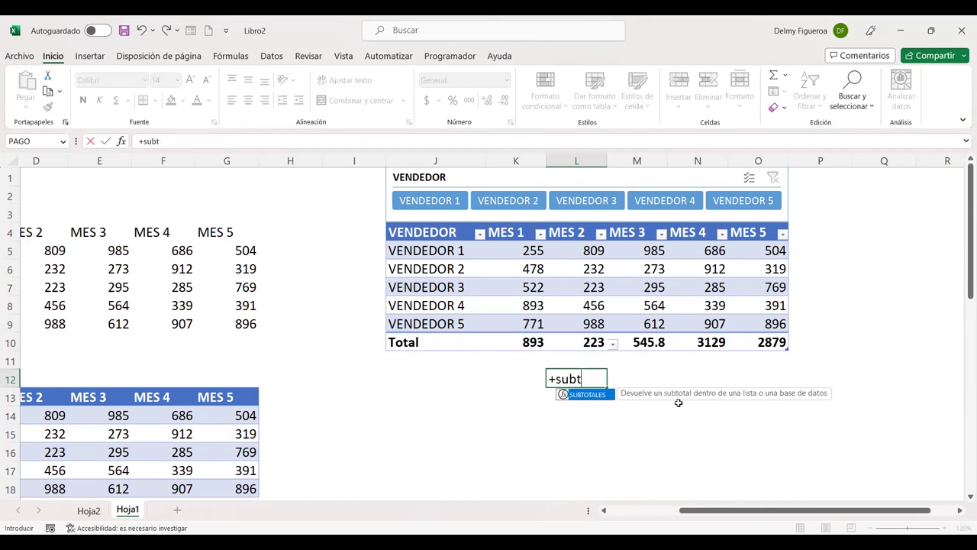
double_click(602, 395)
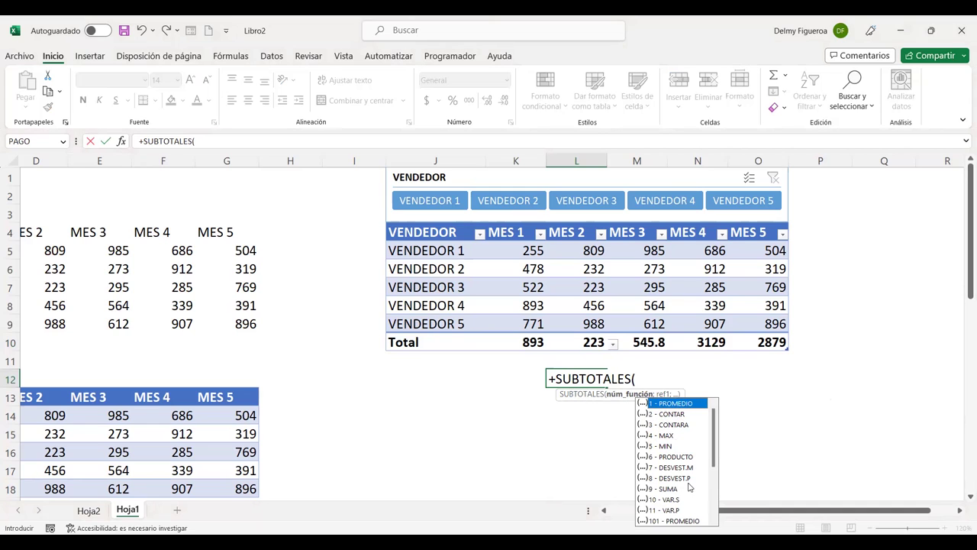
scroll(686, 480, "down", 3)
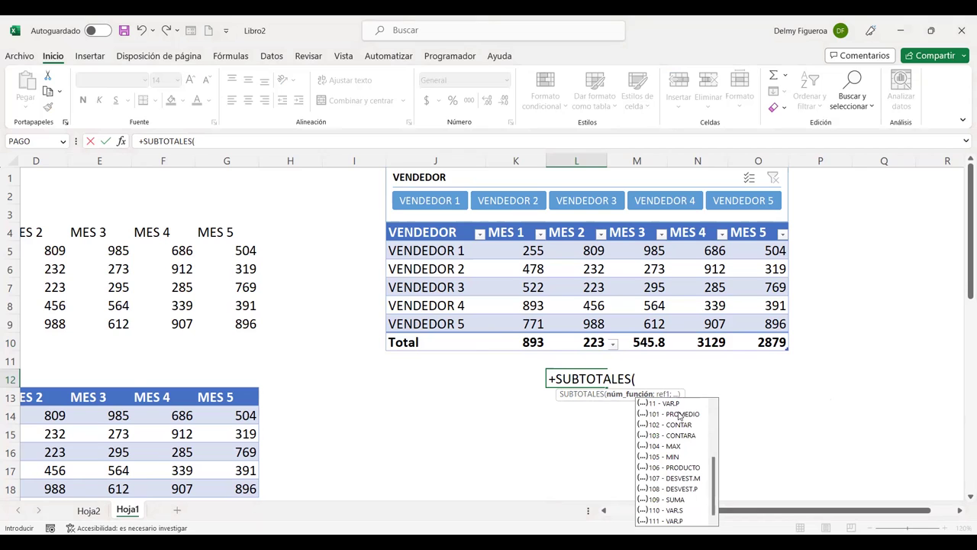
key("Escape")
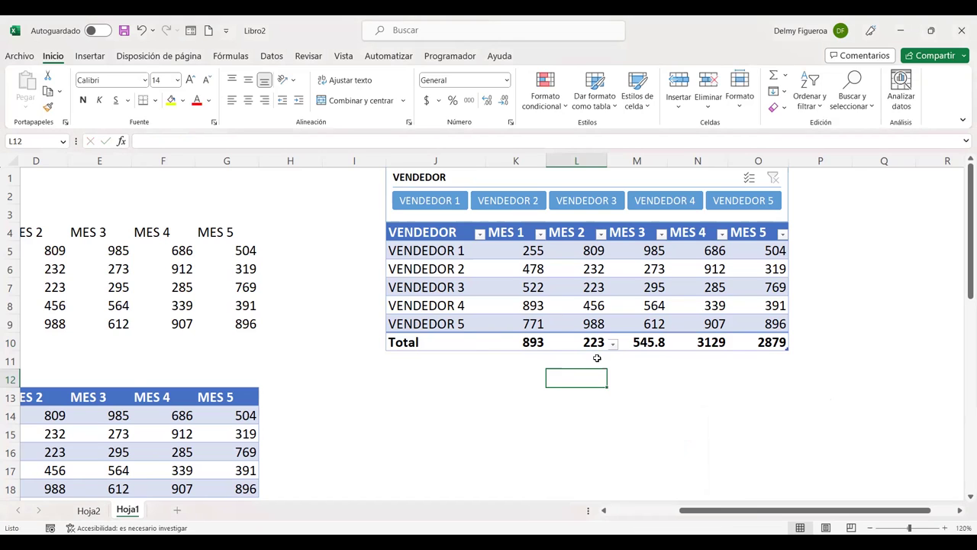
Confirm the Total row keeps Promedio for MES 3 and Suma for MES 4 and MES 5
left_click(594, 343)
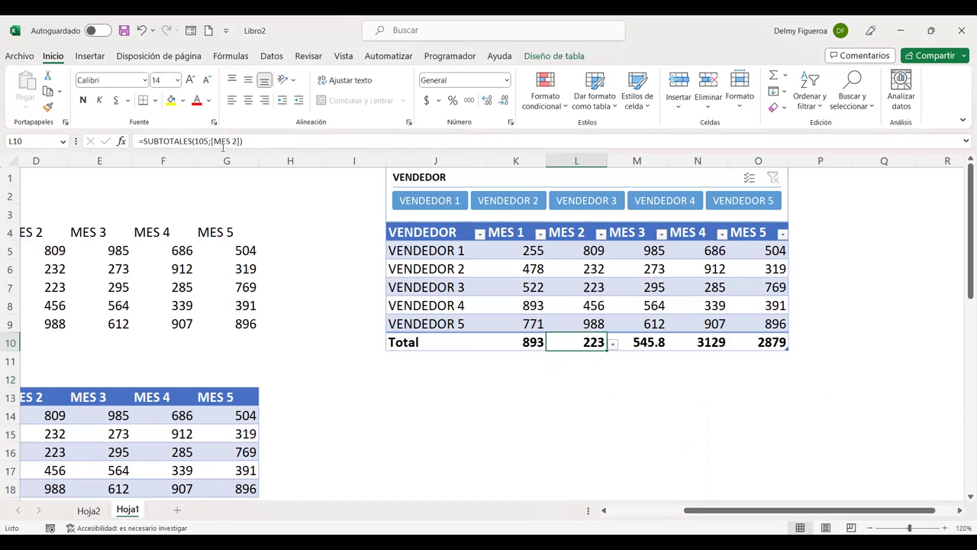
left_click(656, 341)
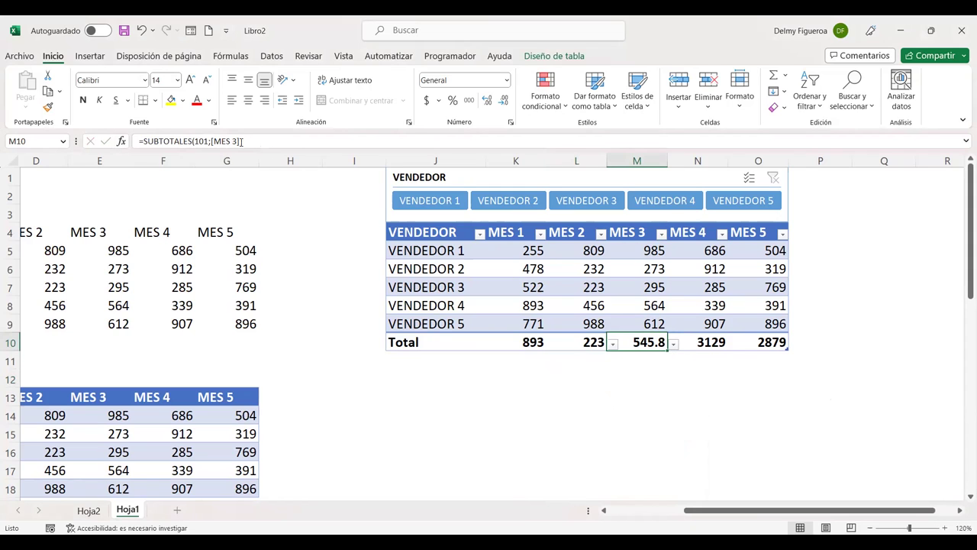
left_click(674, 345)
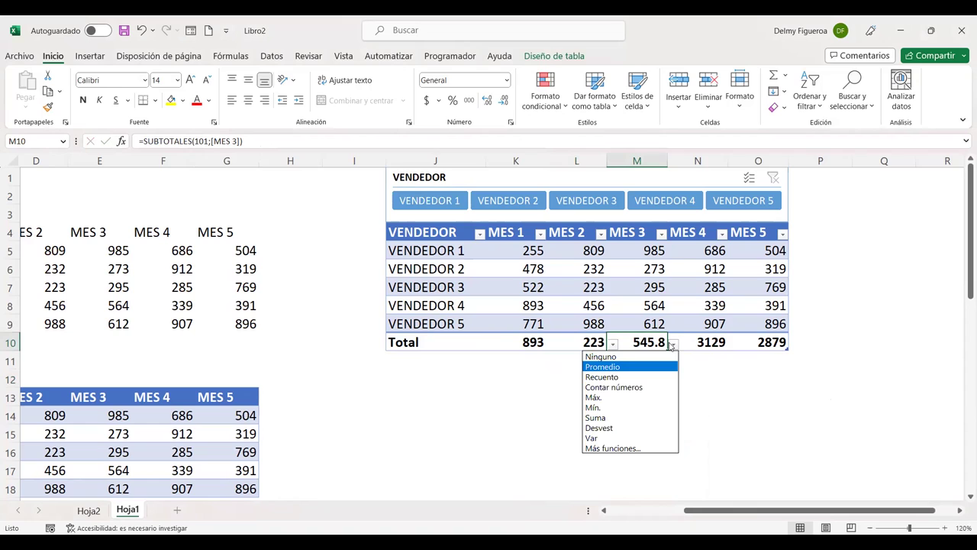
left_click(607, 370)
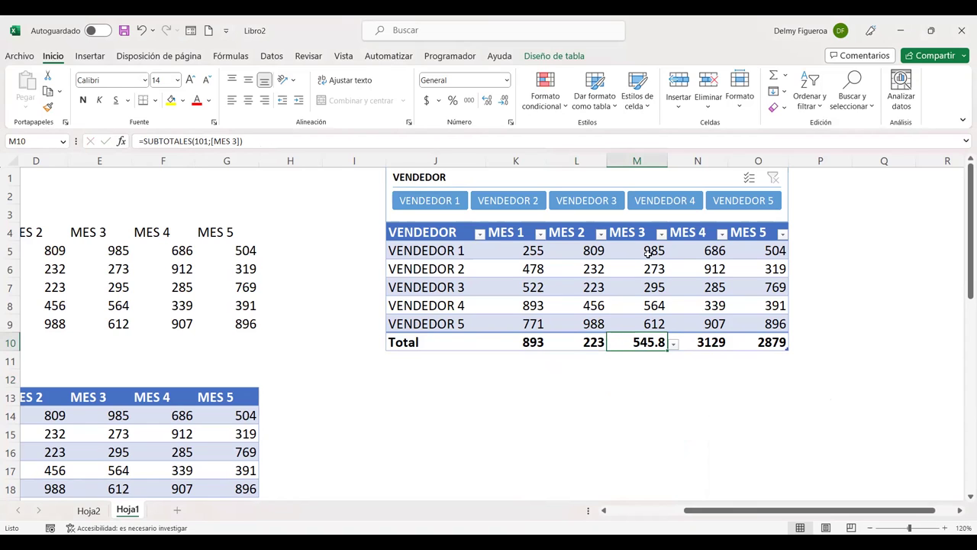
left_click(716, 341)
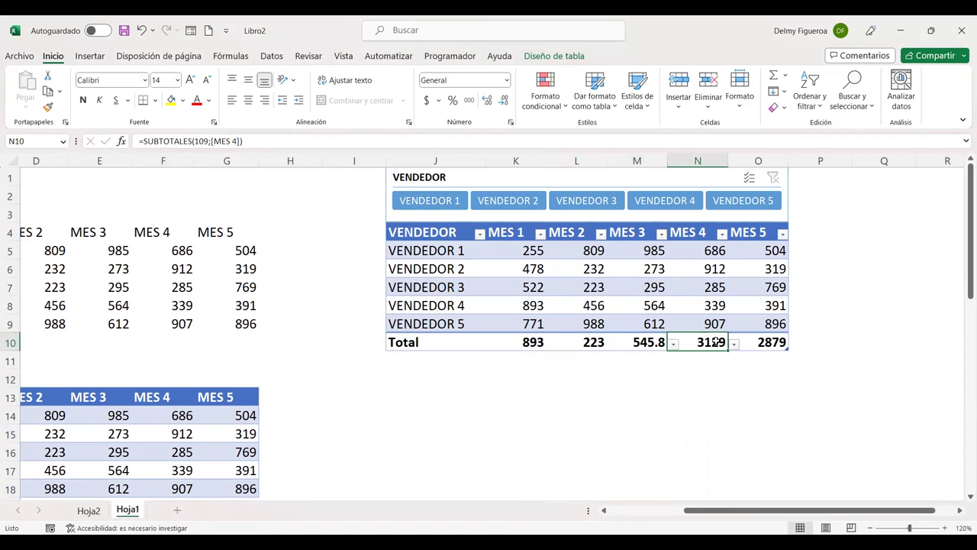
left_click(734, 346)
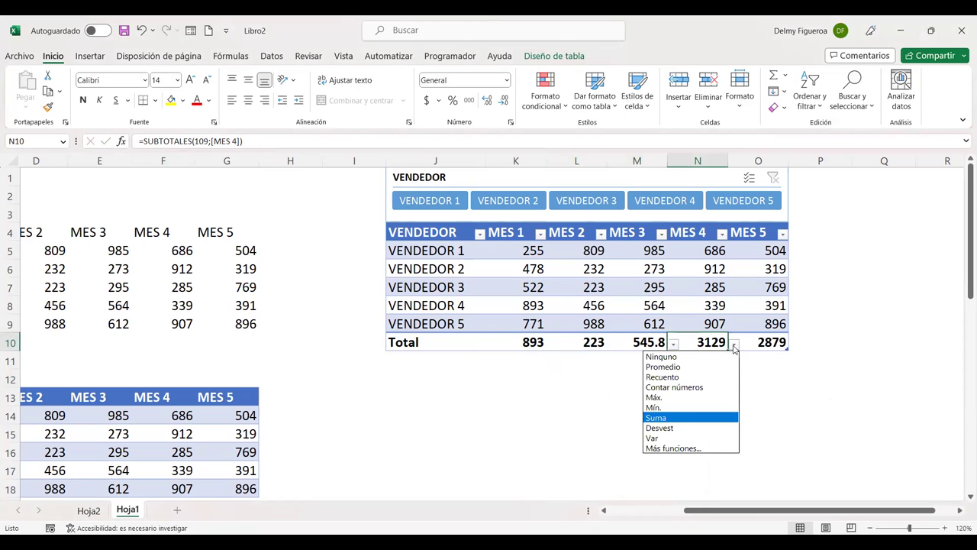
left_click(734, 347)
left_click(777, 337)
left_click(794, 346)
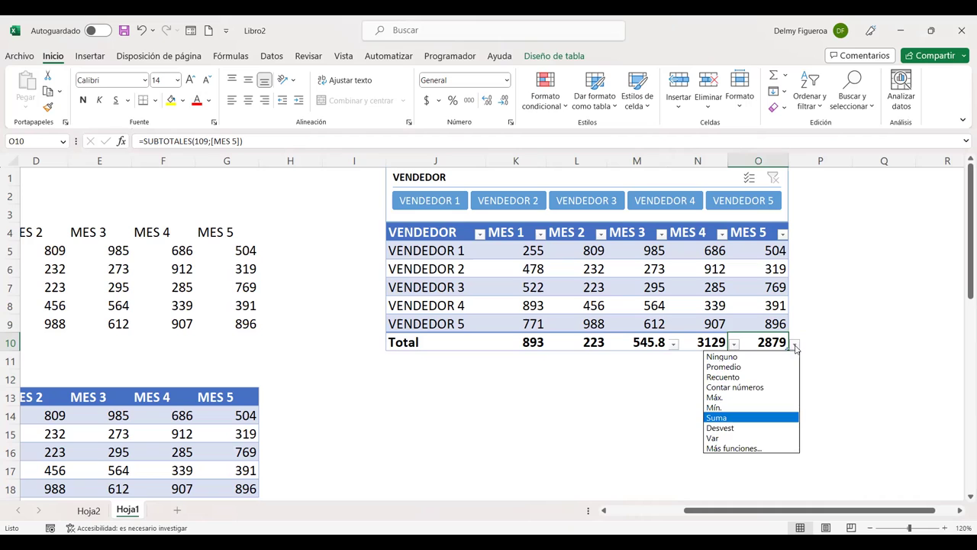
left_click(796, 347)
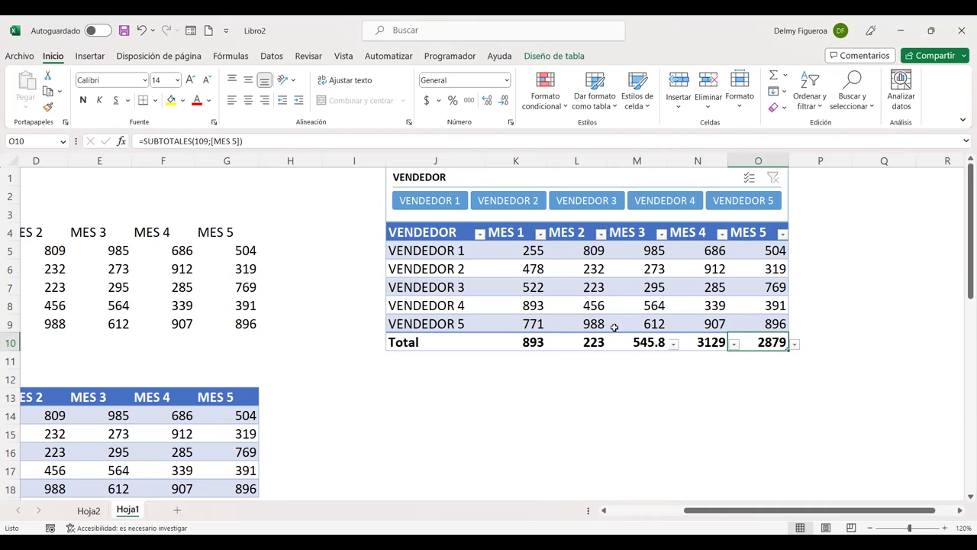
left_click(555, 56)
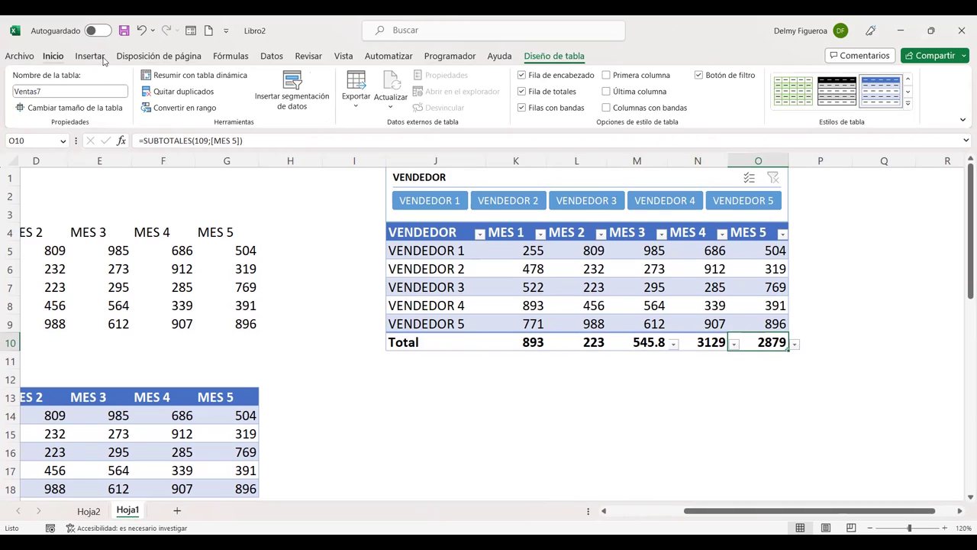
Browse the Inicio and Insertar ribbon commands and the cell insert options list
left_click(53, 58)
left_click(89, 58)
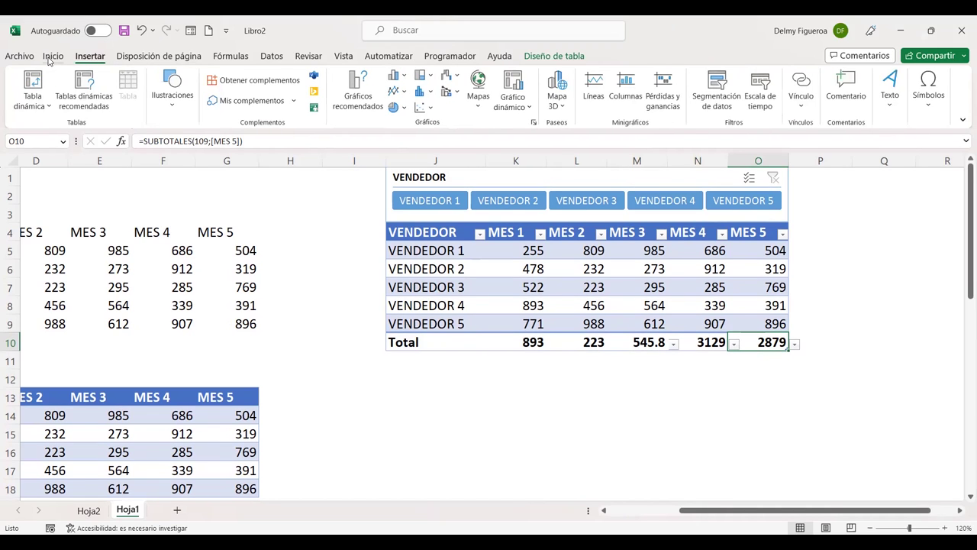
left_click(51, 58)
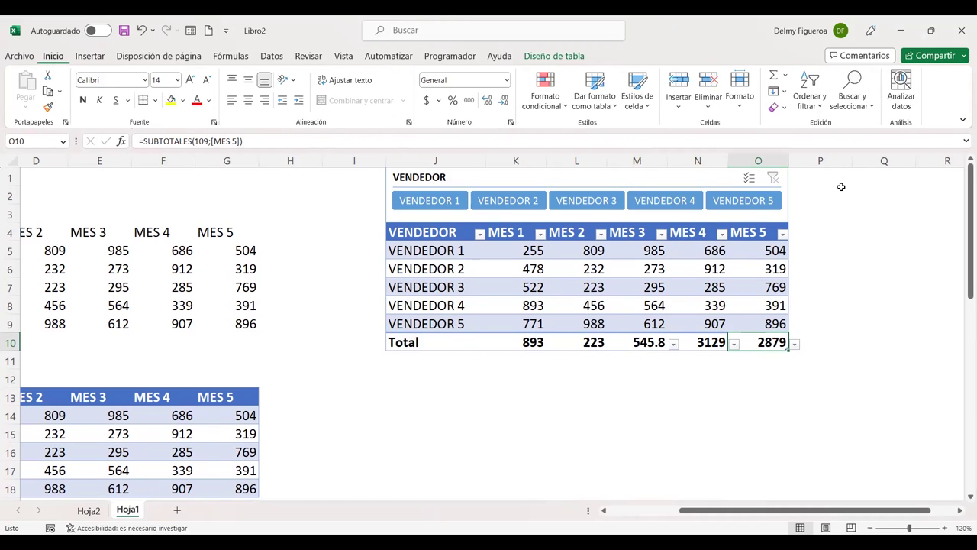
left_click(680, 111)
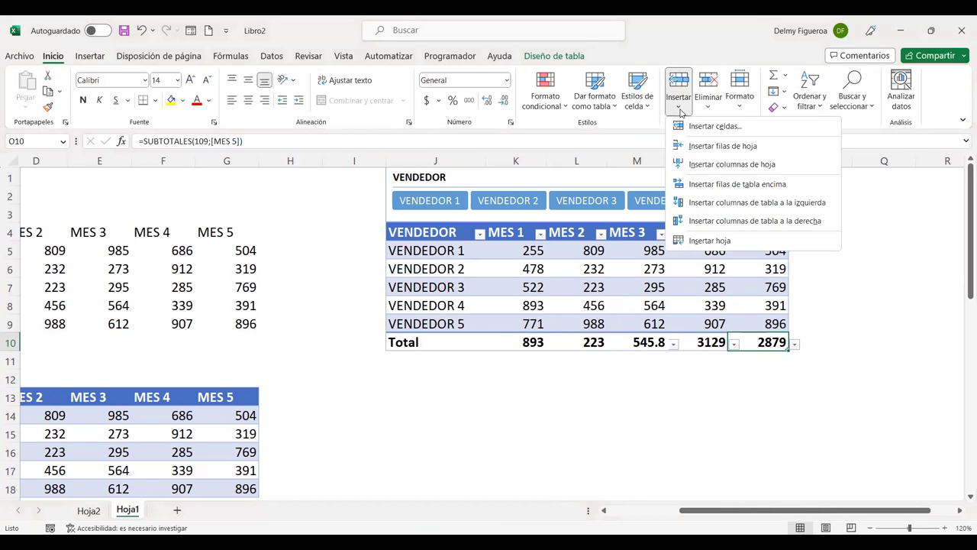
left_click(20, 69)
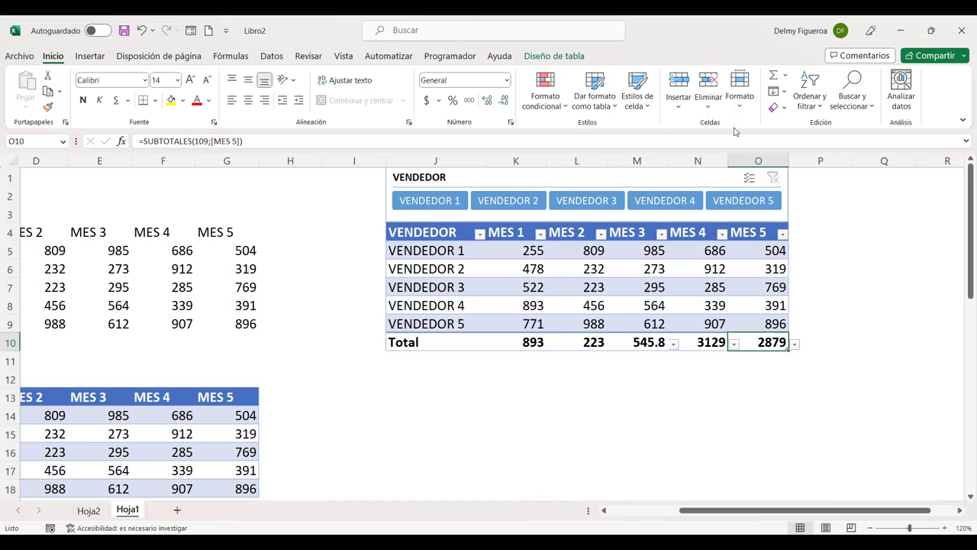
left_click(683, 111)
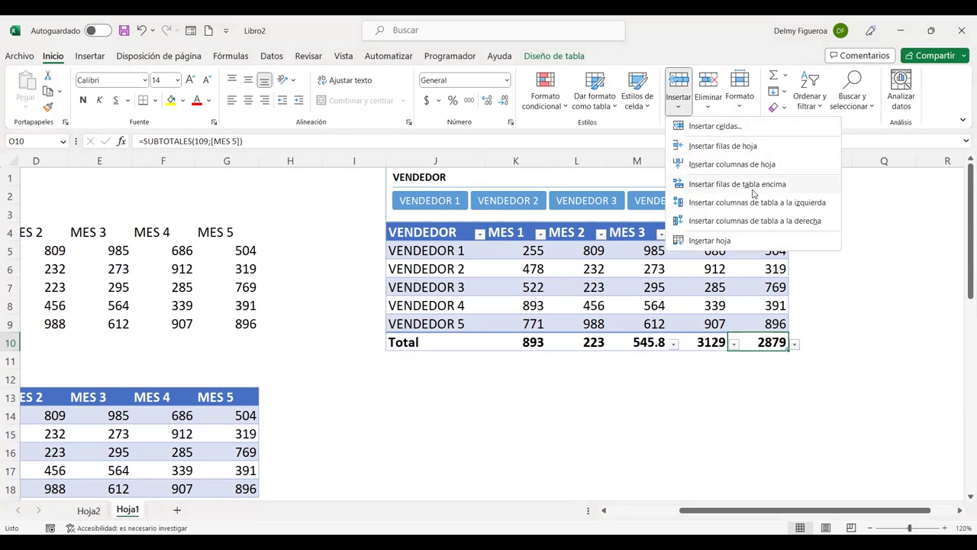
Insert a blank sheet row above row 5 at F5, then undo it with Ctrl+Z
left_click(189, 255)
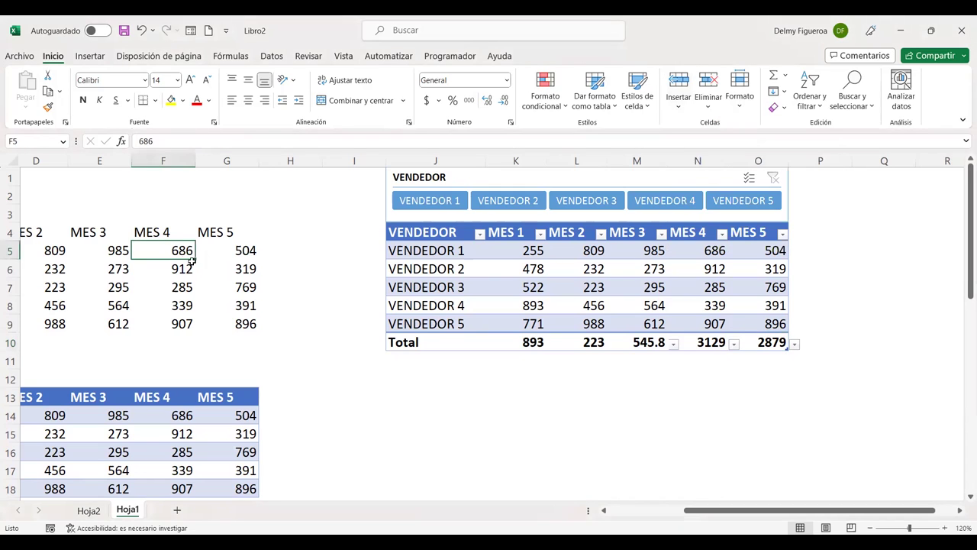
left_click(680, 108)
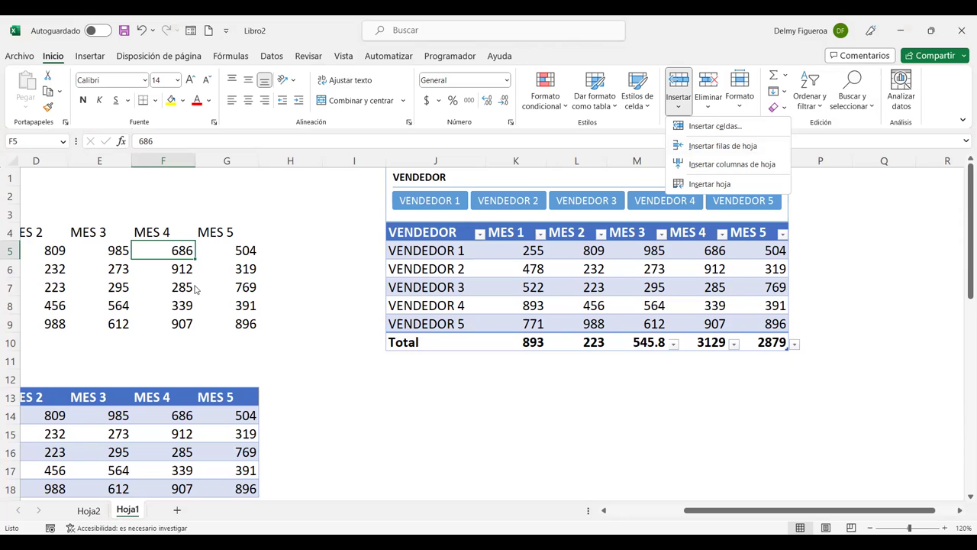
left_click(725, 150)
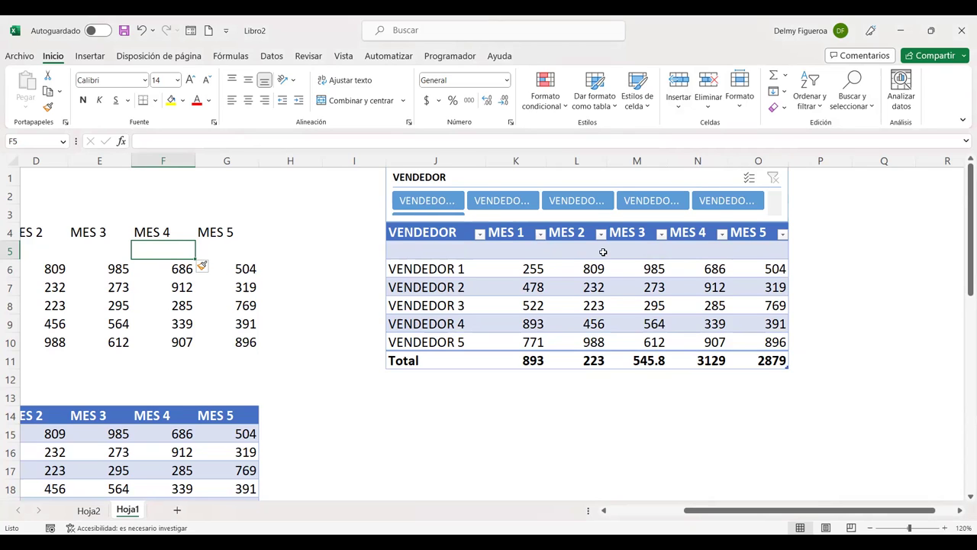
key("ctrl+z")
Insert an empty Ventas7 table row above VENDEDOR 2 and select its first cell
left_click(585, 269)
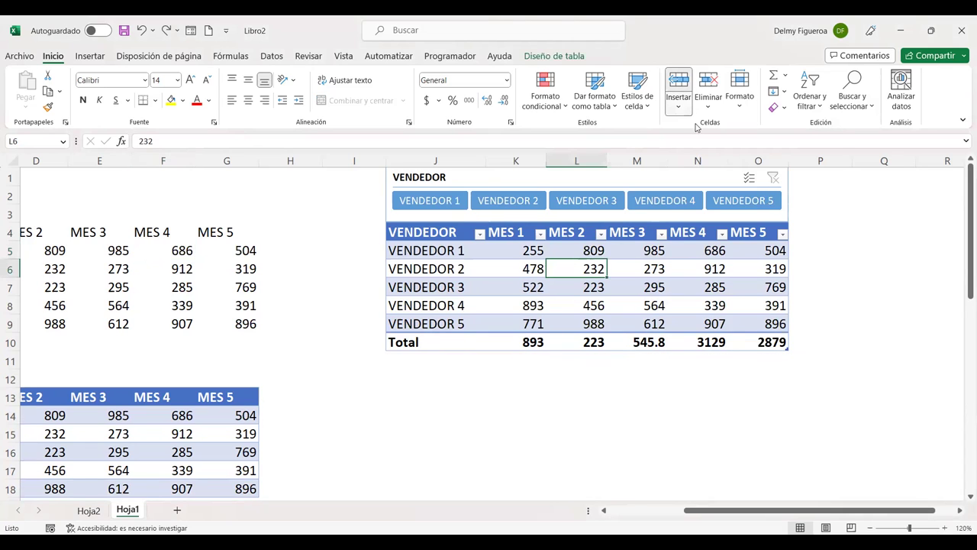
left_click(678, 106)
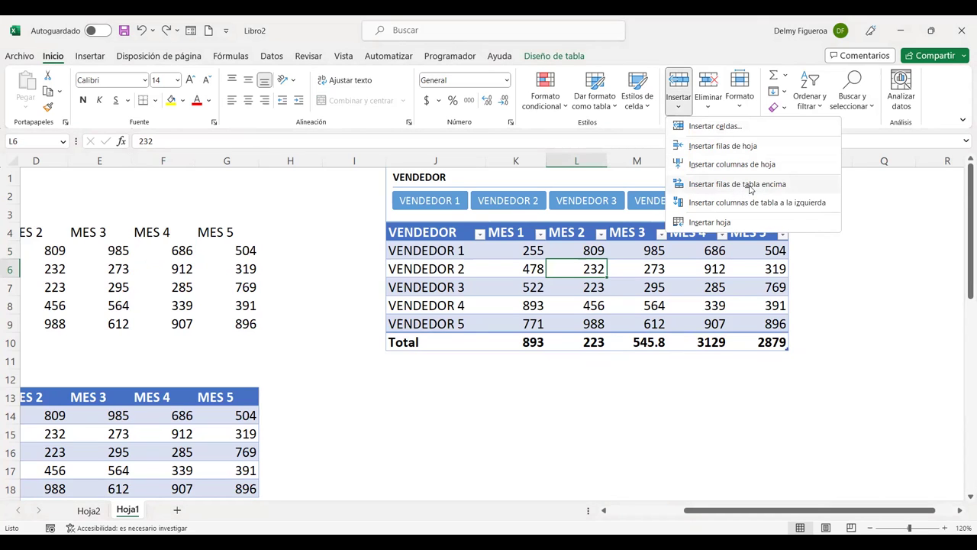
left_click(737, 184)
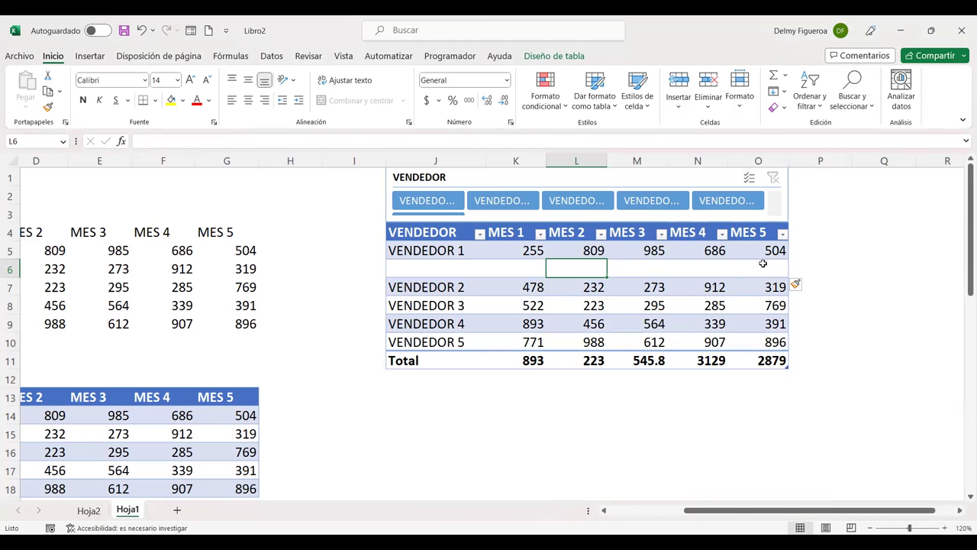
left_click(446, 268)
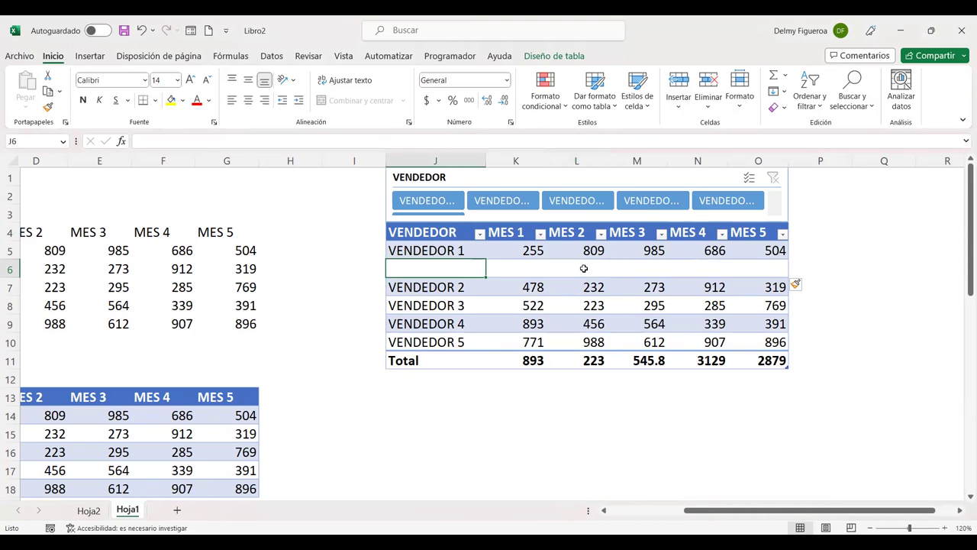
Enter VENDEDOR 6 in J6 with 250, 700 and 500 in K6, L6 and M6
type("vende")
key("Escape")
type("VEND")
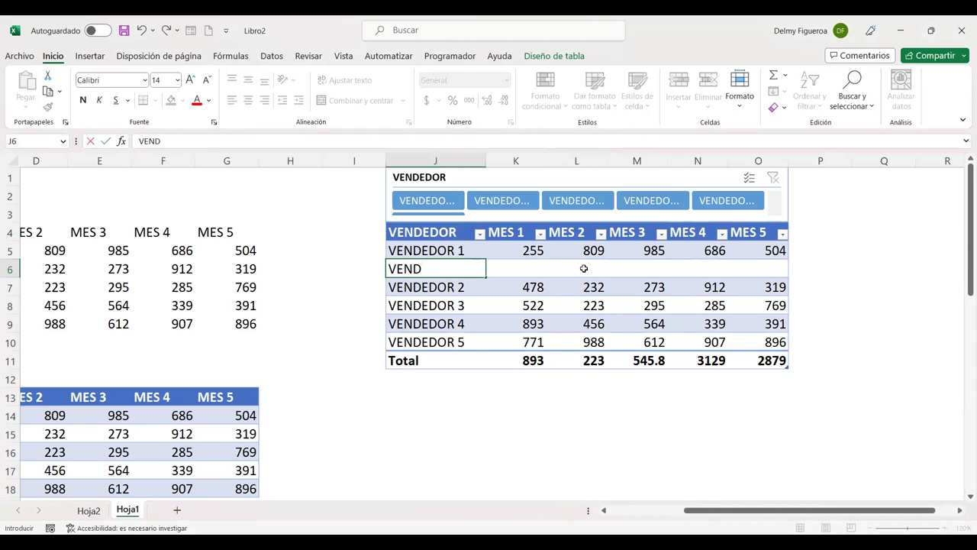
type("EDOR 6")
key("Tab")
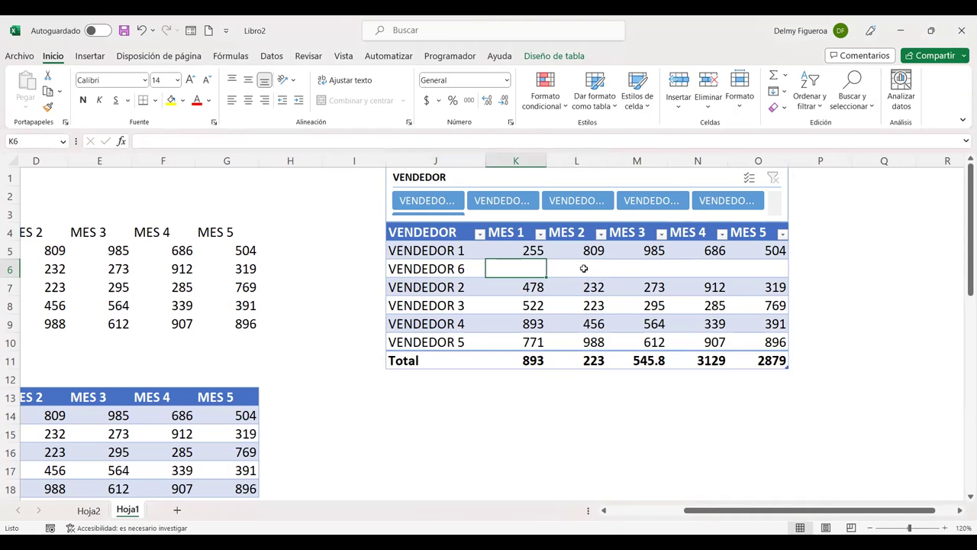
type("250")
key("Tab")
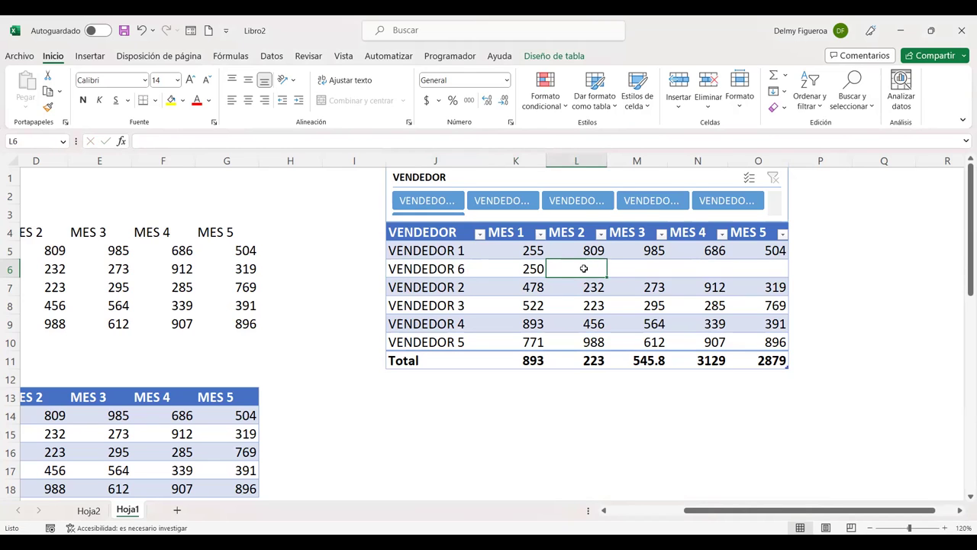
type("700")
key("Tab")
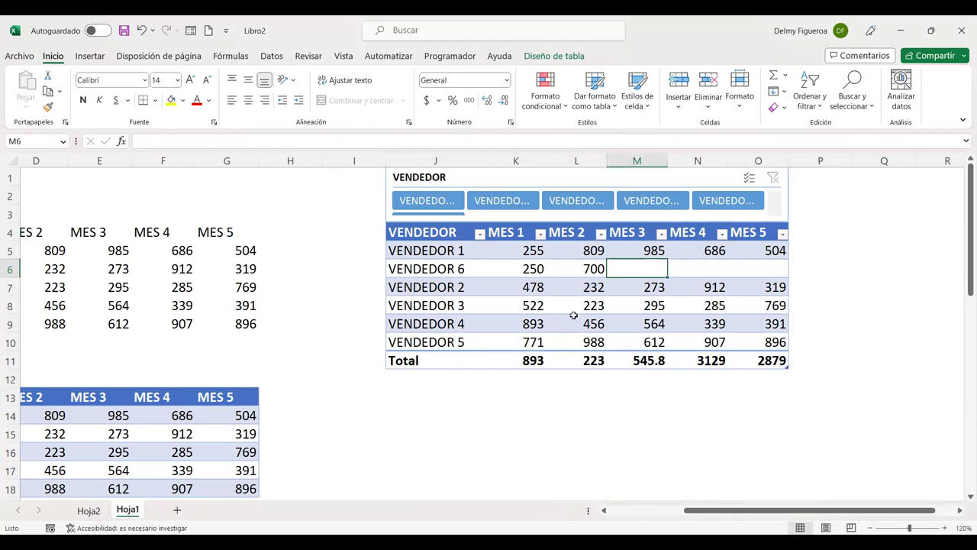
type("500")
key("Tab")
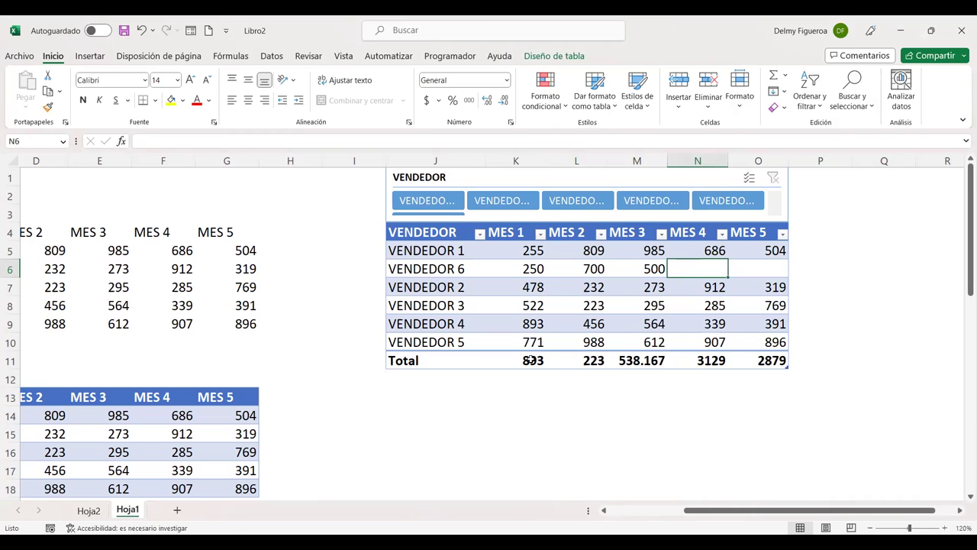
Check the Total row functions: maximum for MES 1, minimum for MES 2, average for MES 3
left_click(531, 359)
left_click(552, 365)
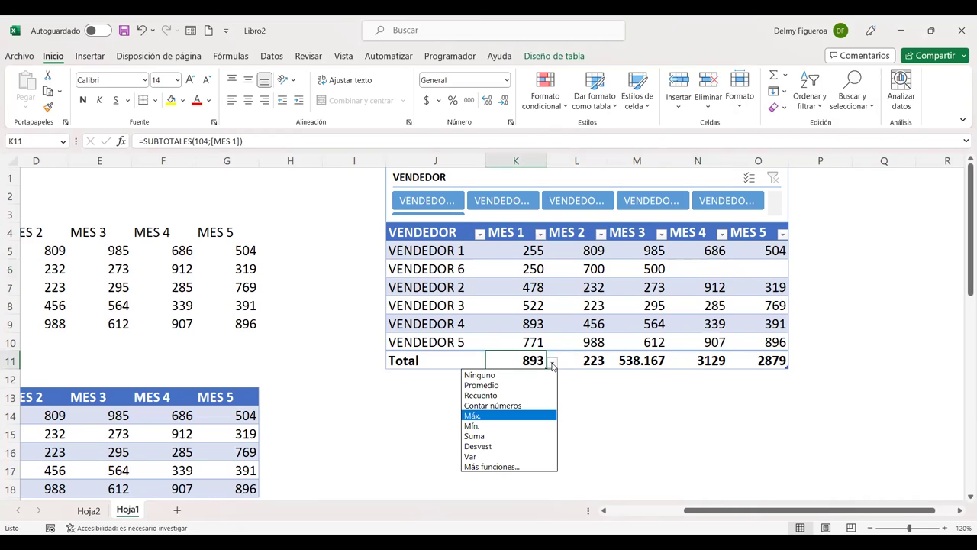
left_click(552, 364)
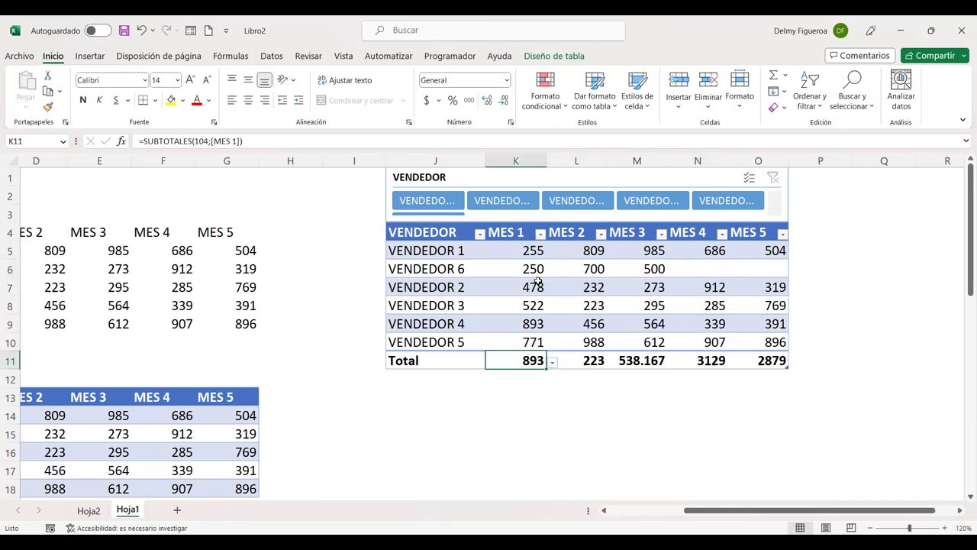
left_click(581, 361)
left_click(613, 365)
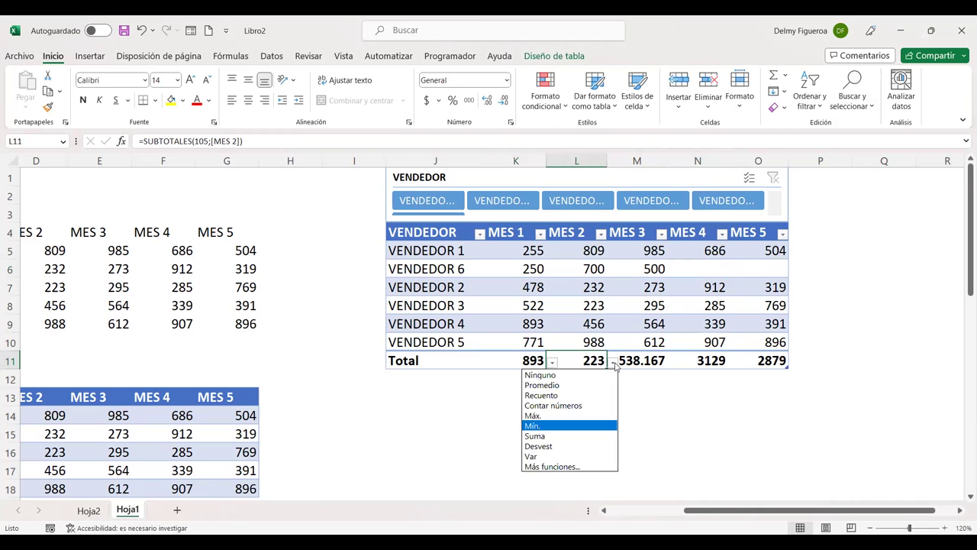
left_click(591, 361)
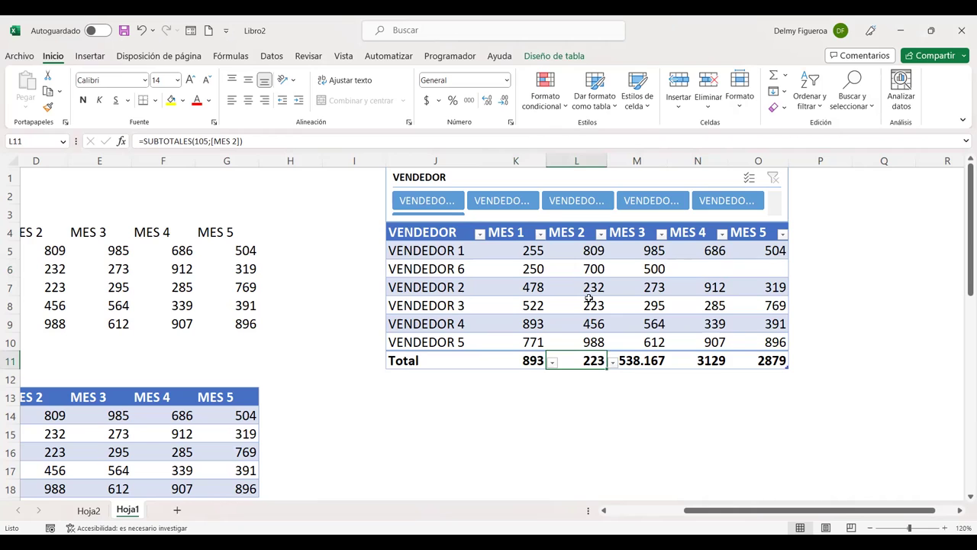
left_click(645, 358)
left_click(675, 363)
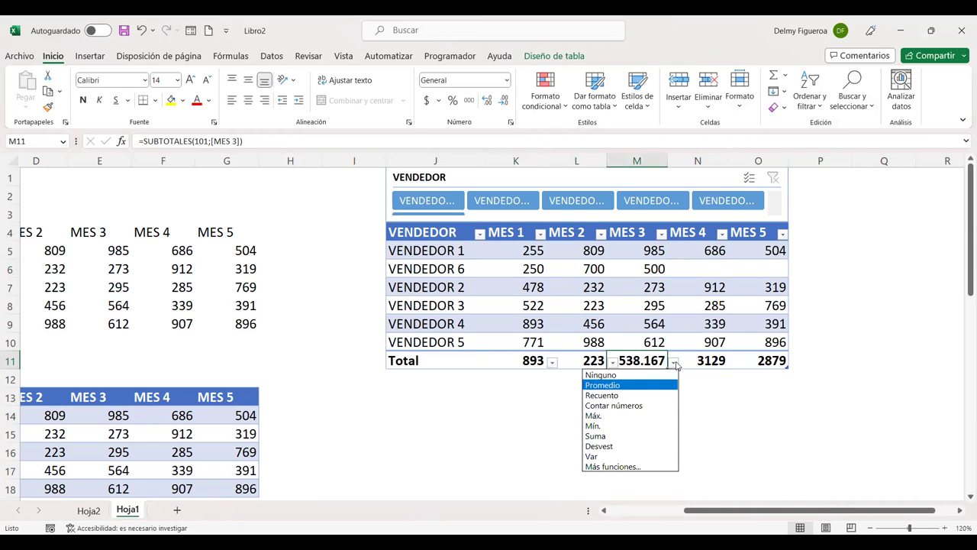
left_click(675, 364)
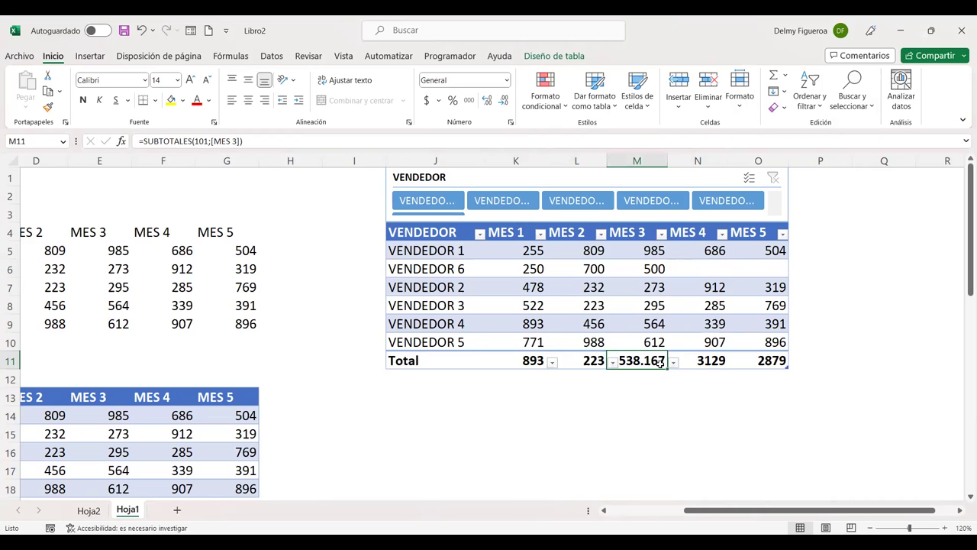
Enter 500 for MES 4 and 600 for MES 5 in the VENDEDOR 6 row
left_click(707, 269)
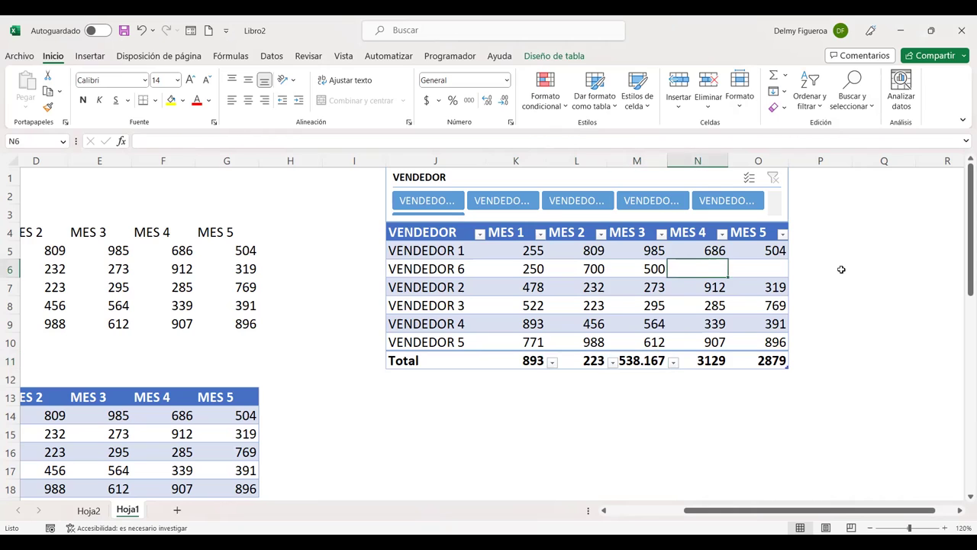
type("500")
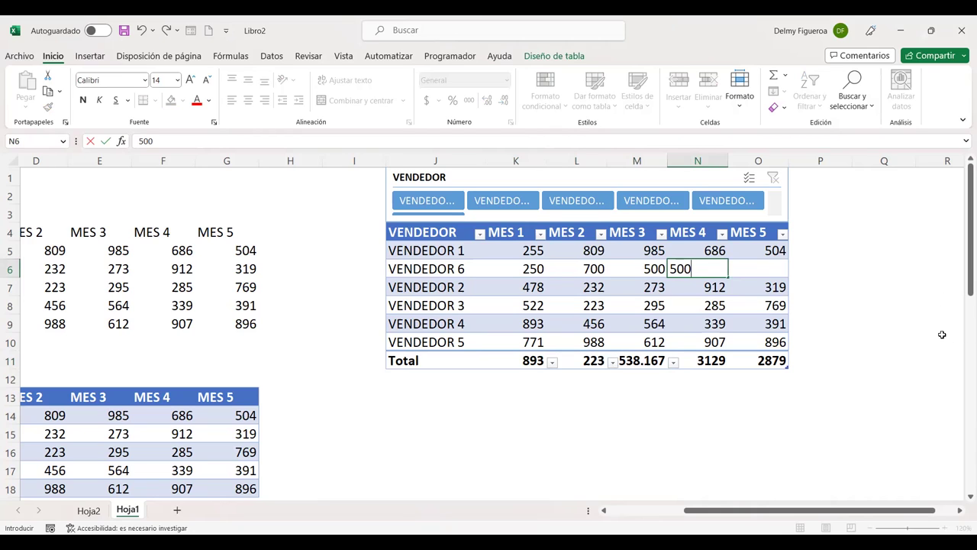
key("Tab")
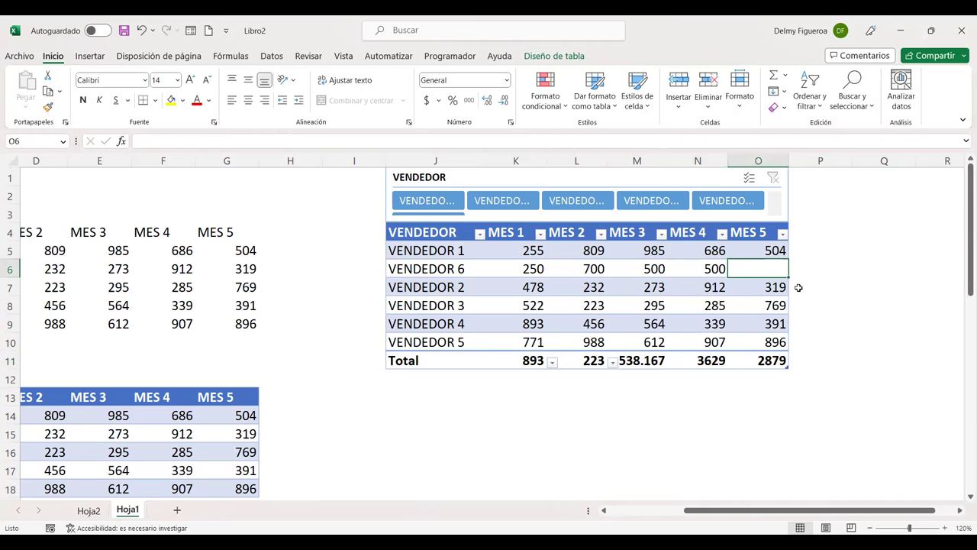
type("600")
key("Tab")
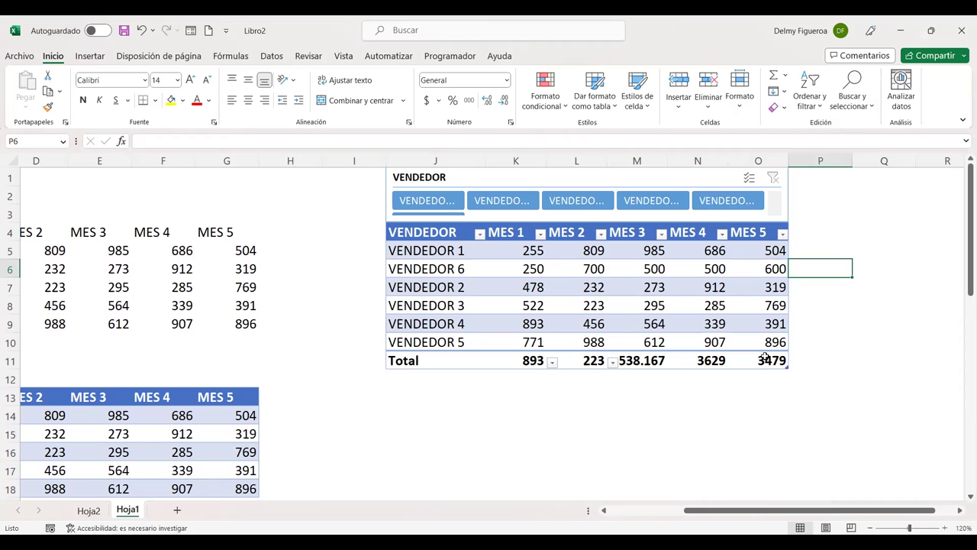
key("ctrl+z")
type("600")
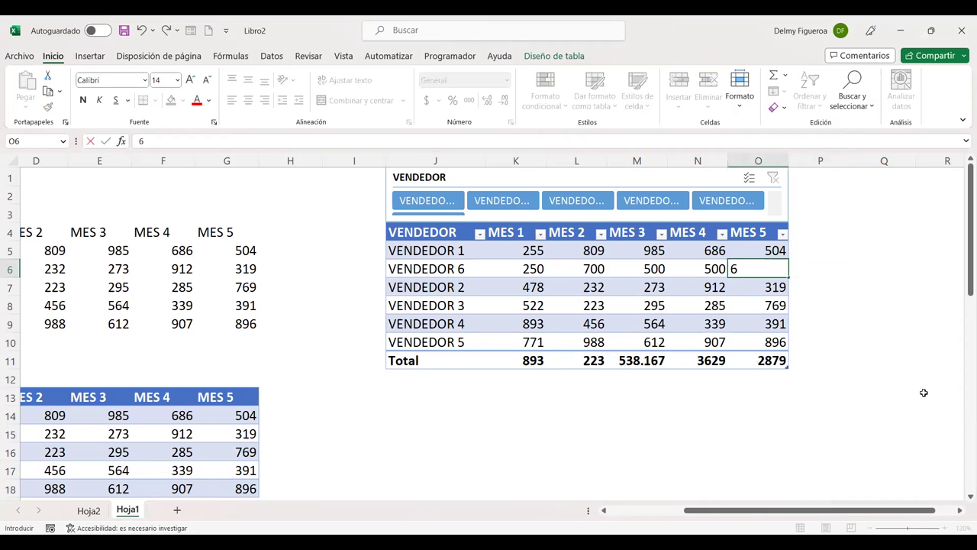
key("Tab")
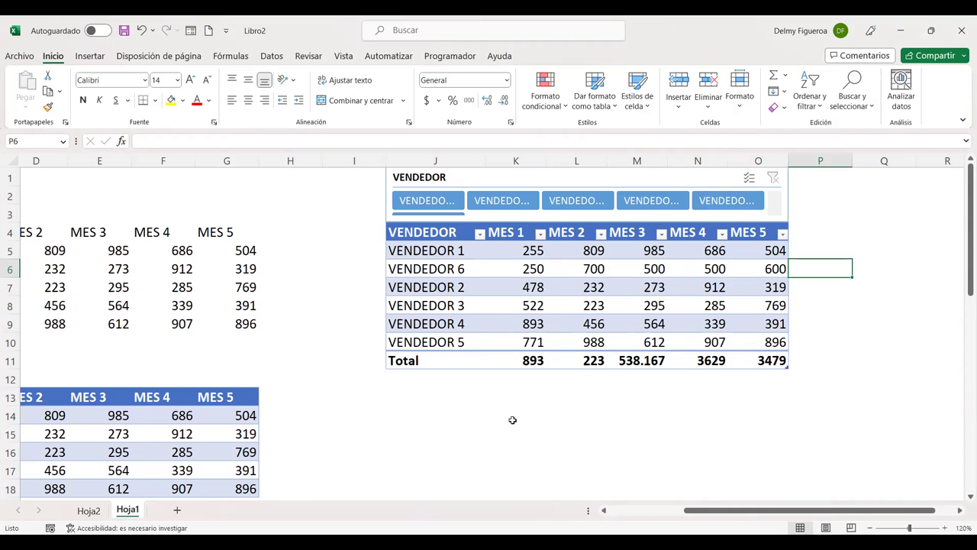
Drag the left VENDEDOR 2–5 rows from B6:G9 down to B7:G10, leaving row 6 blank
left_click_drag(703, 518, 645, 519)
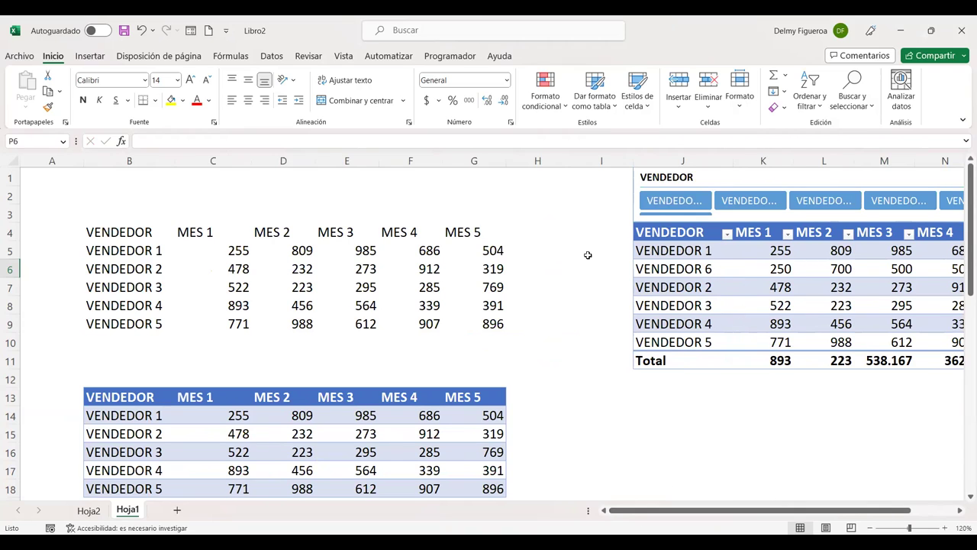
left_click(143, 269)
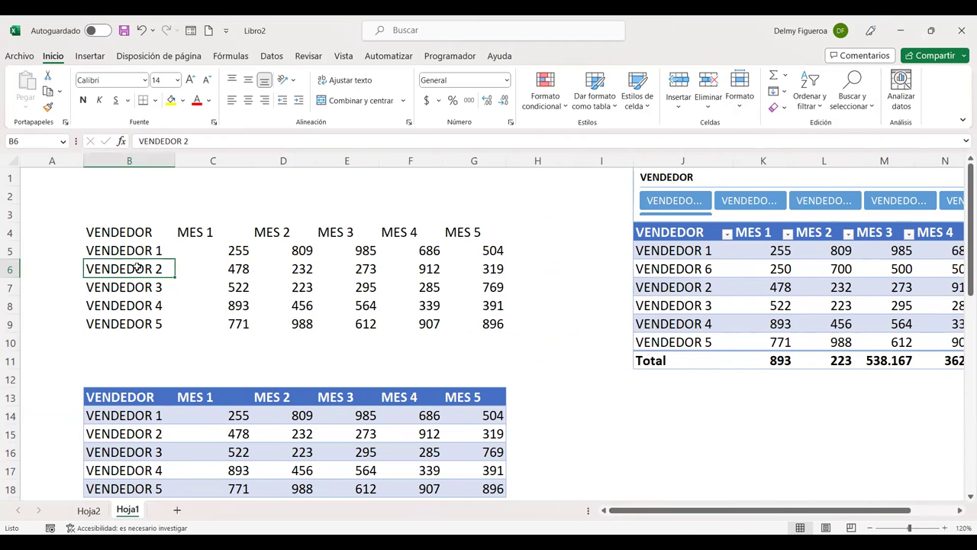
left_click_drag(138, 266, 476, 316)
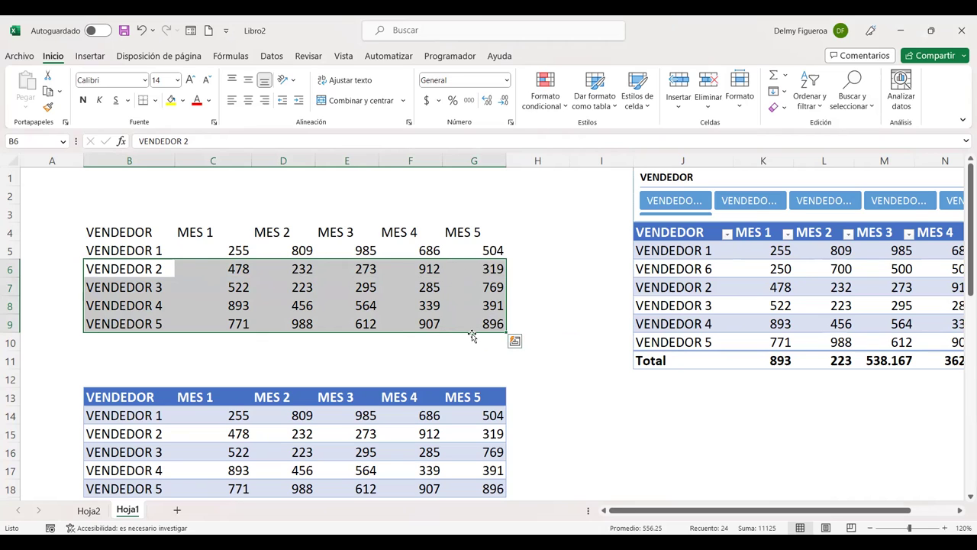
left_click_drag(463, 259, 464, 284)
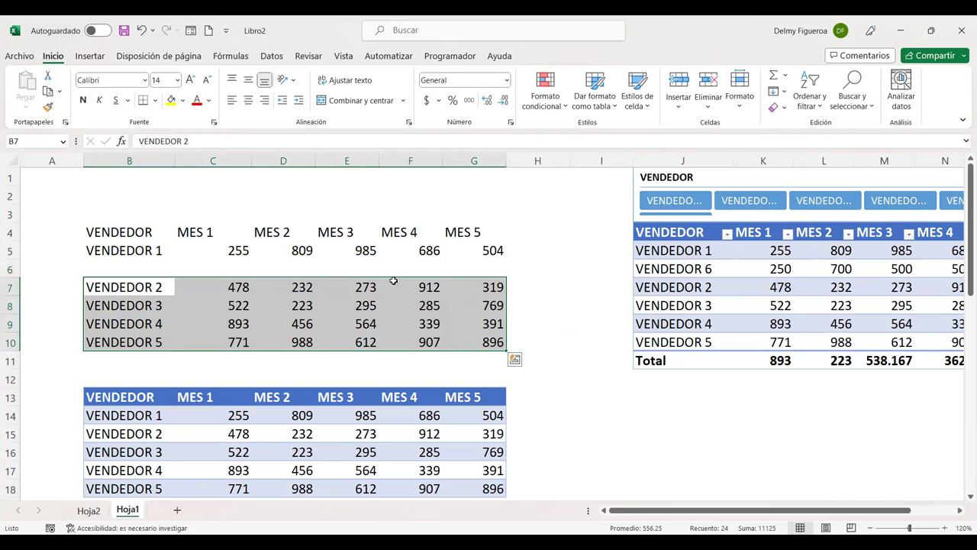
left_click(130, 267)
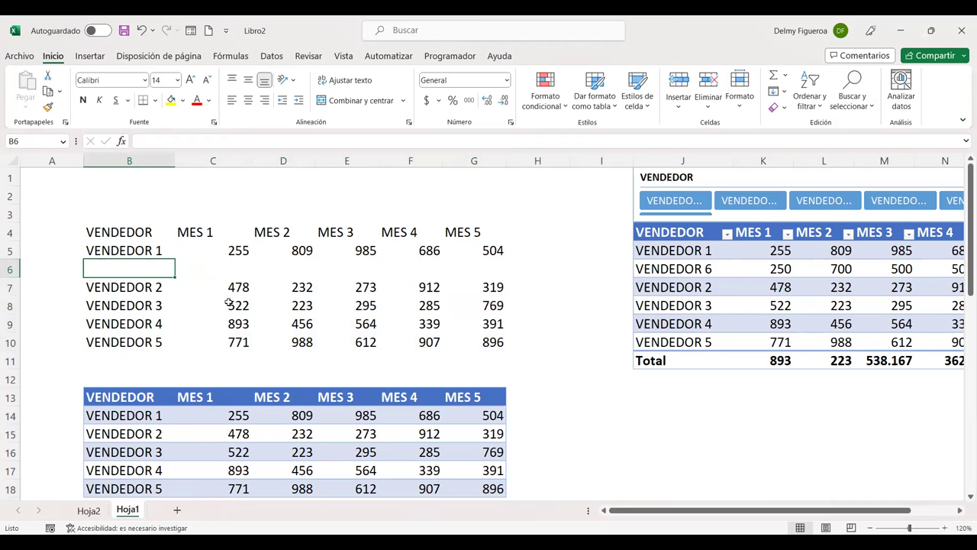
left_click(151, 287)
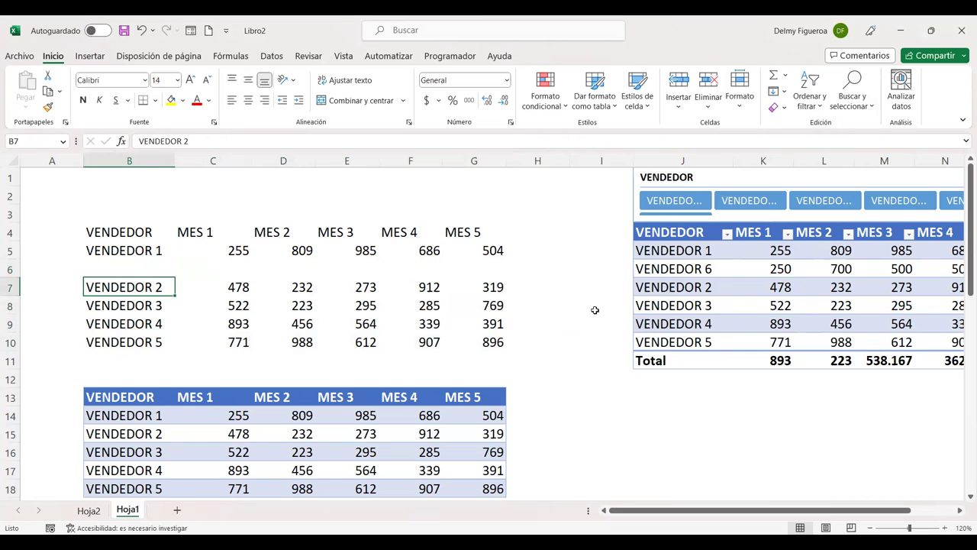
left_click(500, 337)
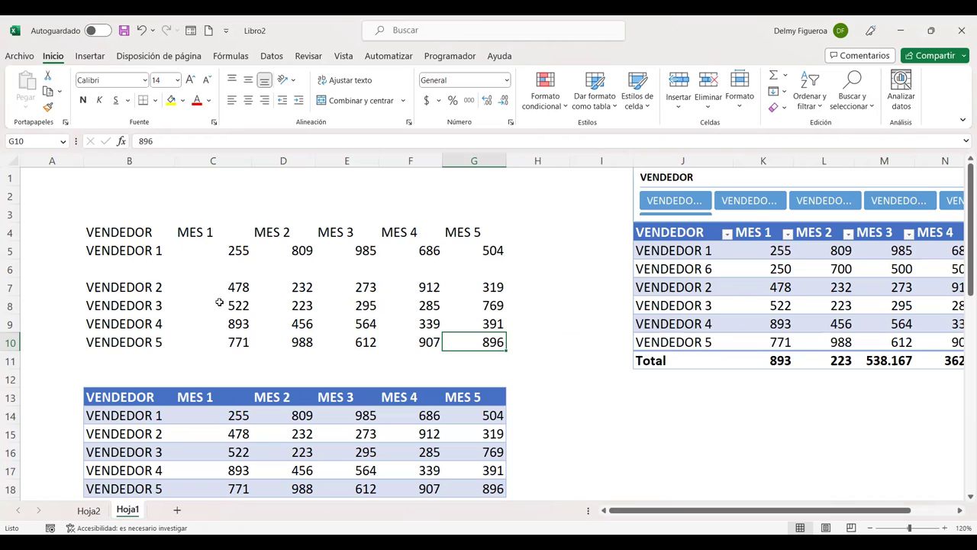
Insert a new table column to the left of MES 1 in Ventas7
left_click(133, 264)
left_click(785, 288)
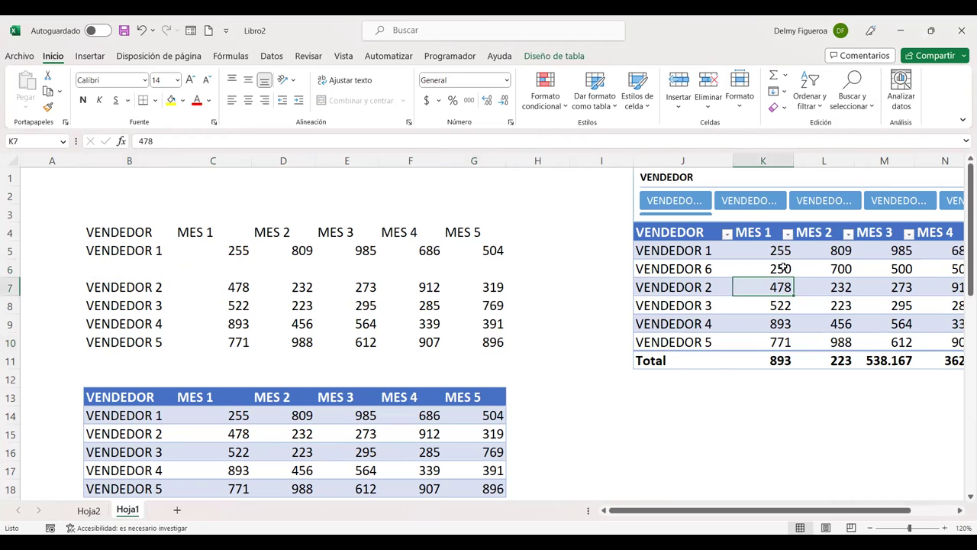
left_click(679, 112)
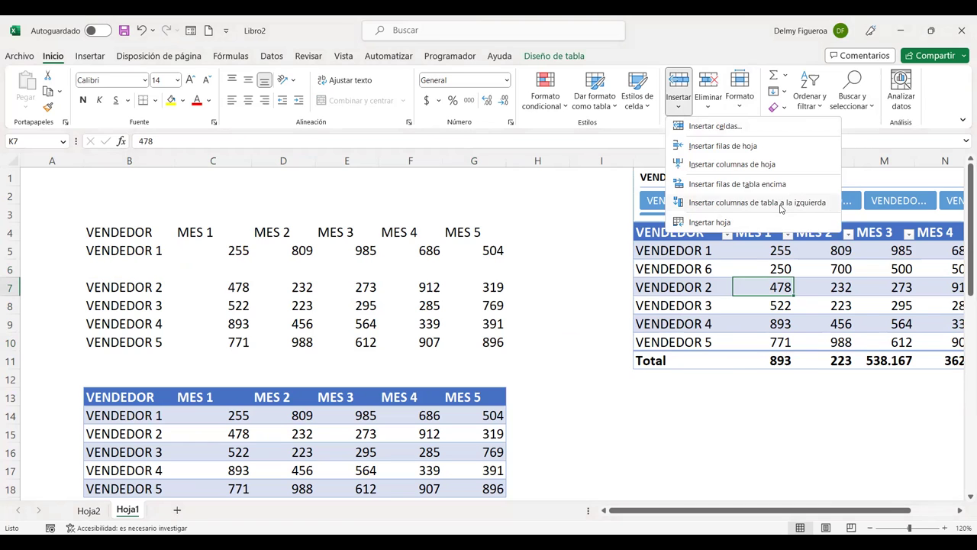
left_click(780, 205)
Copy the left data block and paste it at J20, undoing an earlier paste at J18
mouse_move(122, 230)
left_mouse_down()
mouse_move(448, 300)
mouse_move(482, 342)
left_mouse_up()
key("ctrl+c")
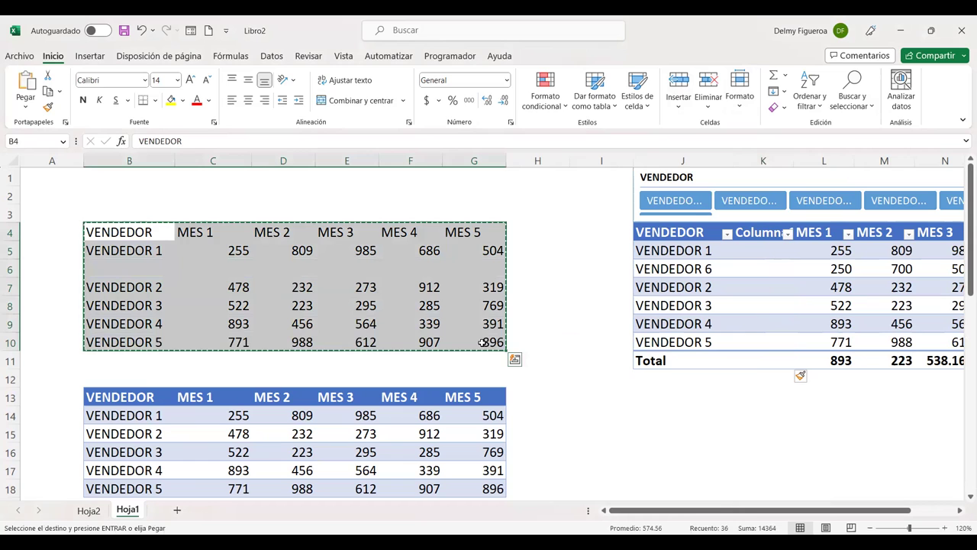
scroll(673, 442, "down", 2)
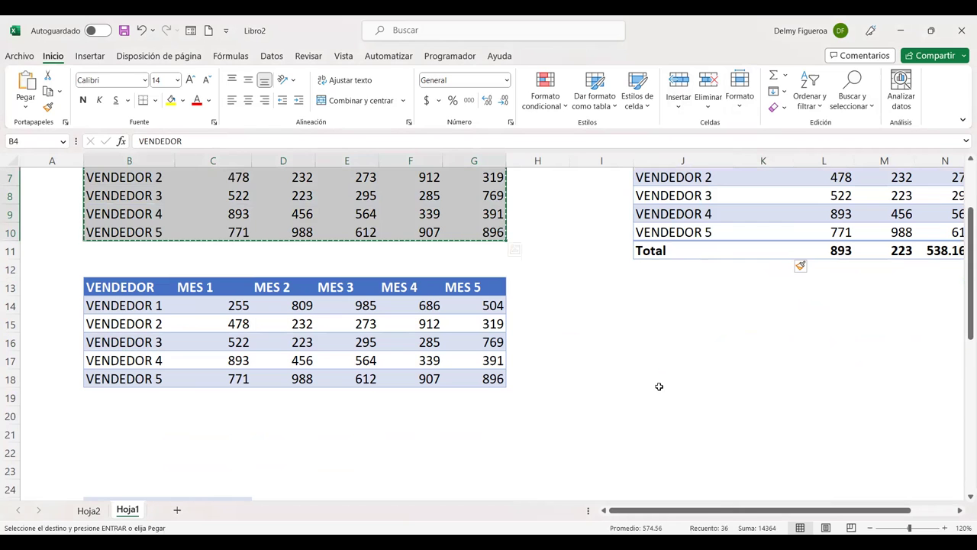
left_click(673, 382)
key("ctrl+v")
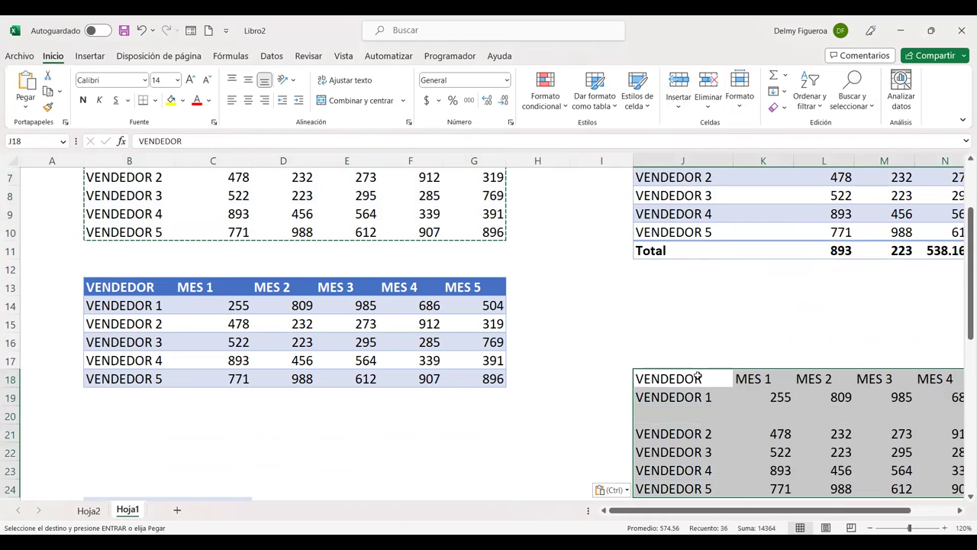
scroll(784, 393, "up", 2)
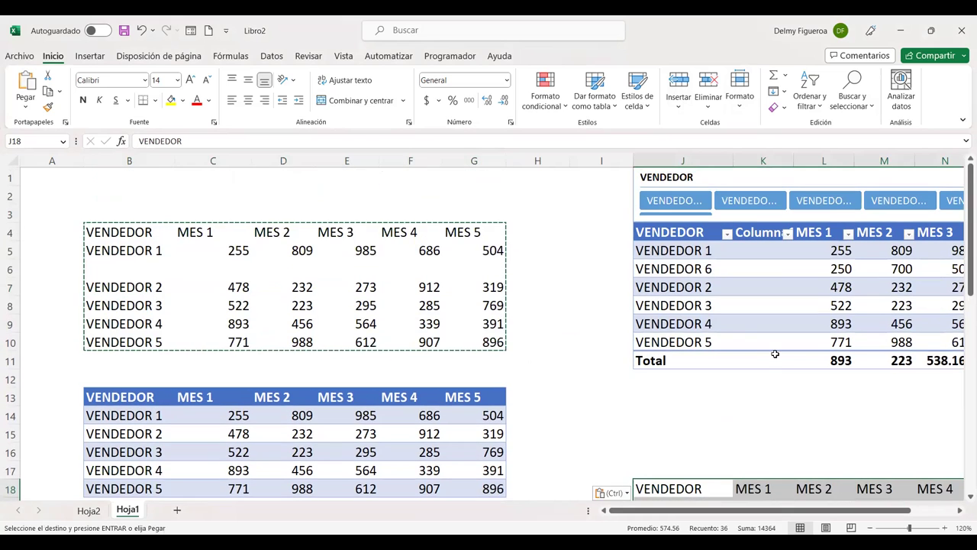
key("ctrl+z")
key("ctrl+z")
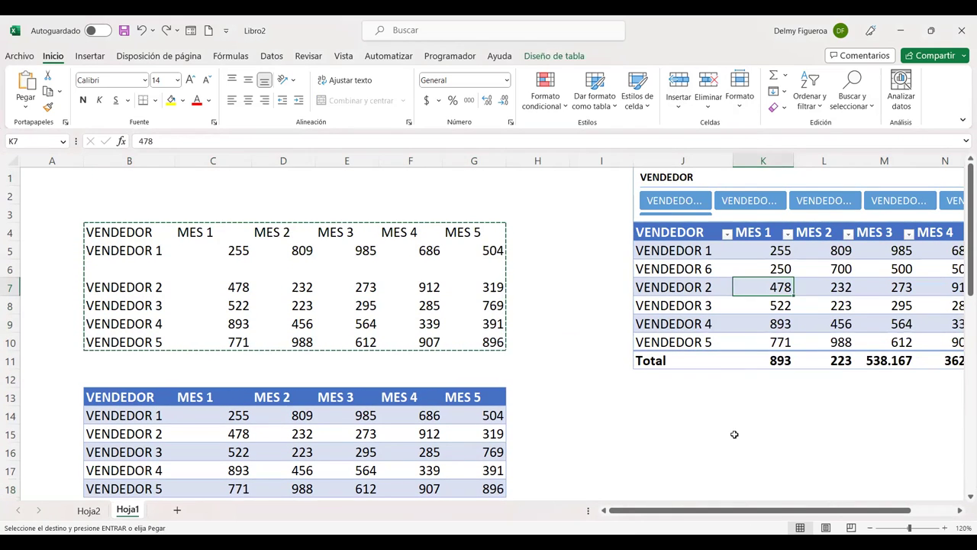
scroll(735, 432, "down", 3)
left_click(665, 365)
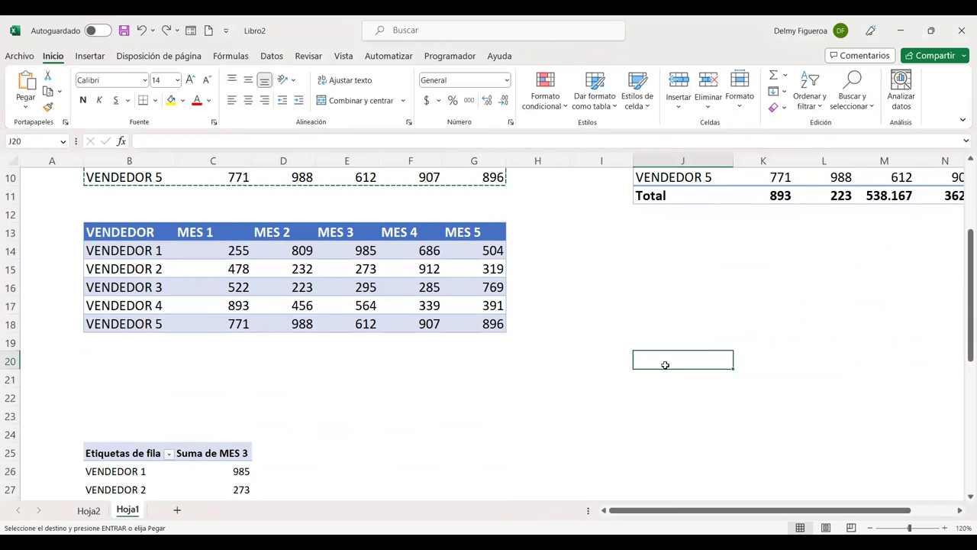
key("ctrl+v")
scroll(841, 369, "up", 1)
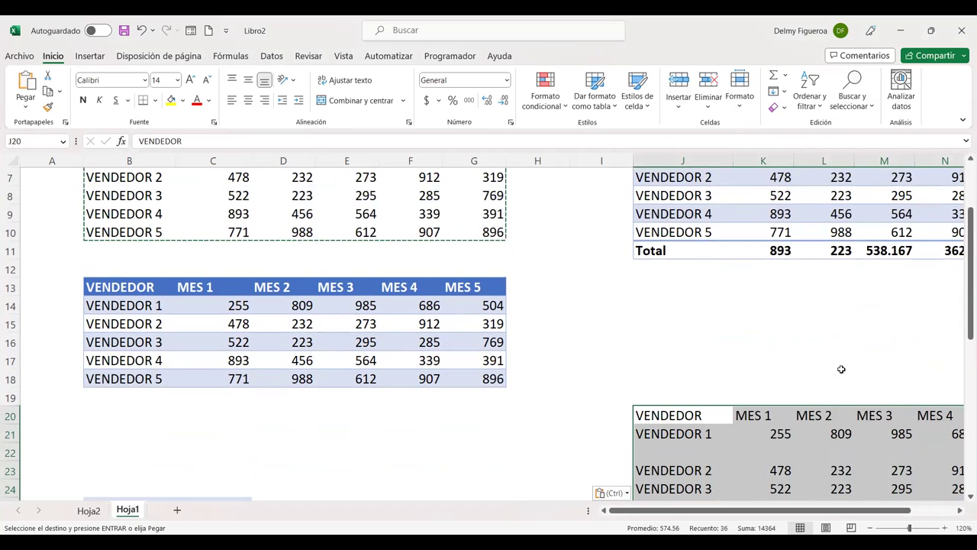
scroll(840, 369, "up", 2)
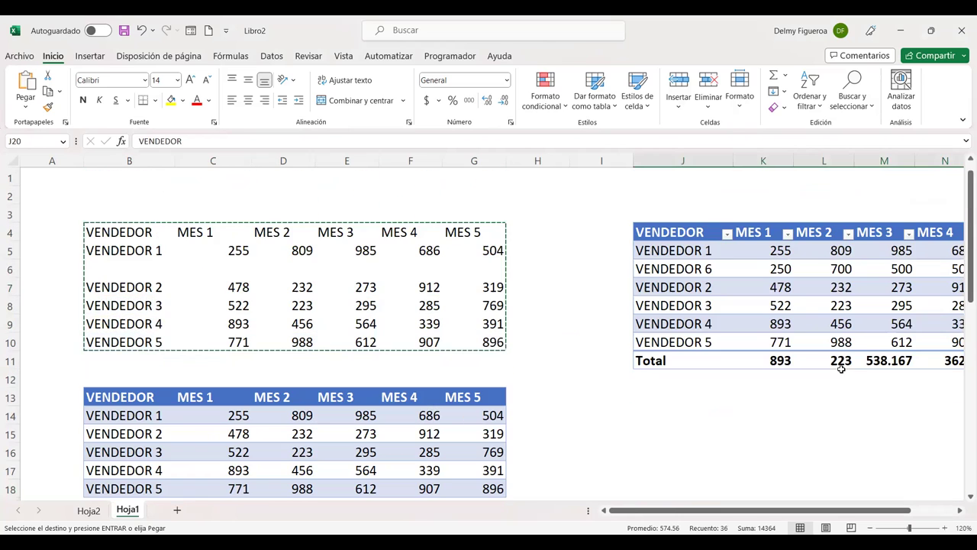
Insert a table column to the left of MES 2 in the right-hand table
left_click(824, 249)
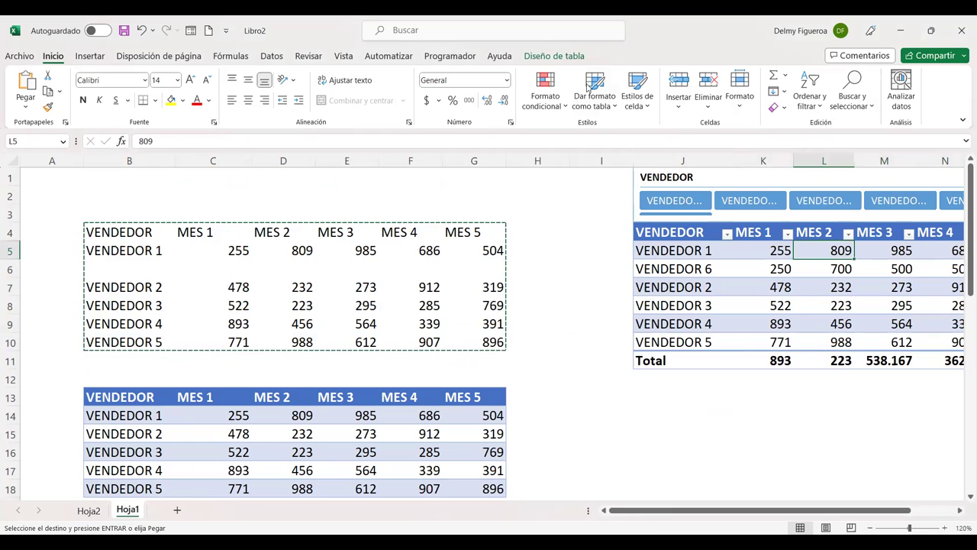
left_click(677, 110)
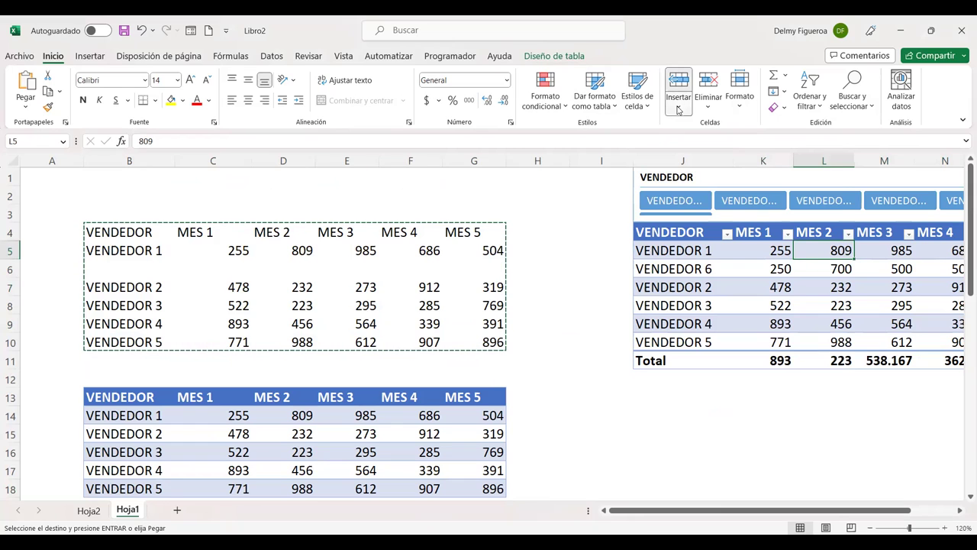
left_click(677, 110)
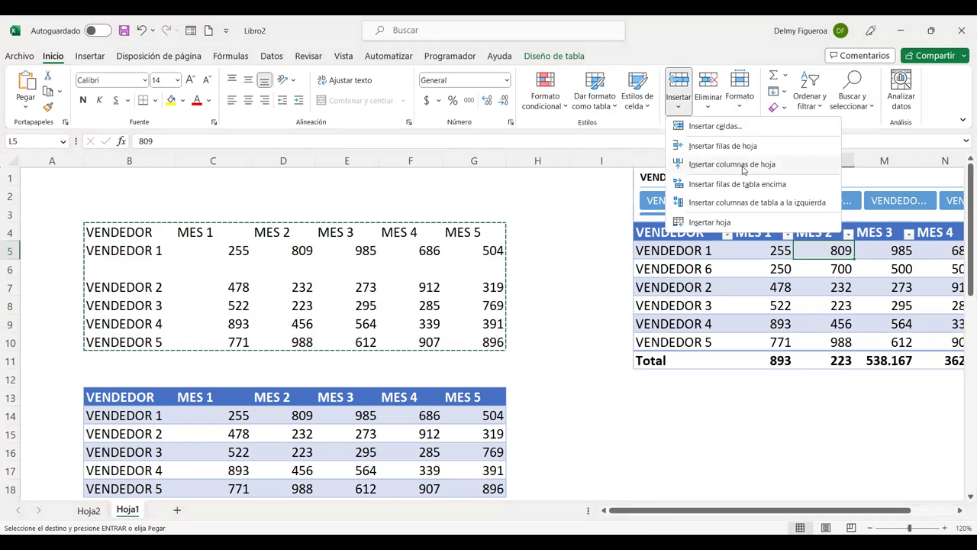
left_click(758, 202)
scroll(795, 328, "down", 2)
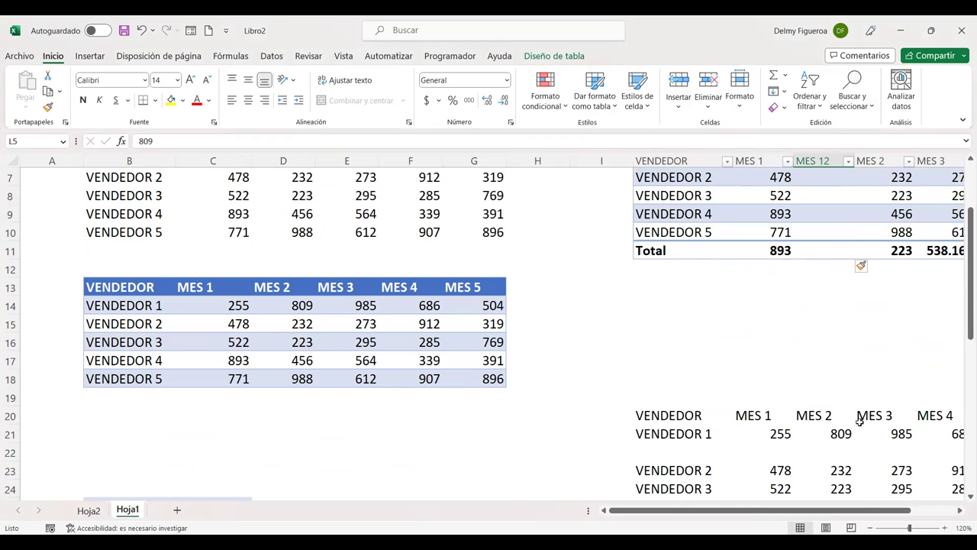
scroll(525, 339, "up", 2)
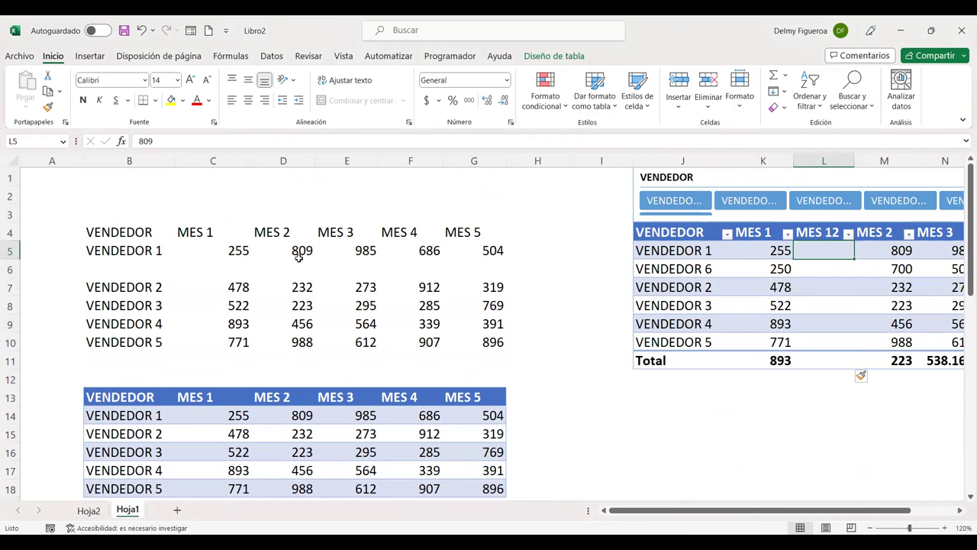
Insert a worksheet column at D5, shifting the left tables' MES 2–MES 5 one column right
left_click(299, 258)
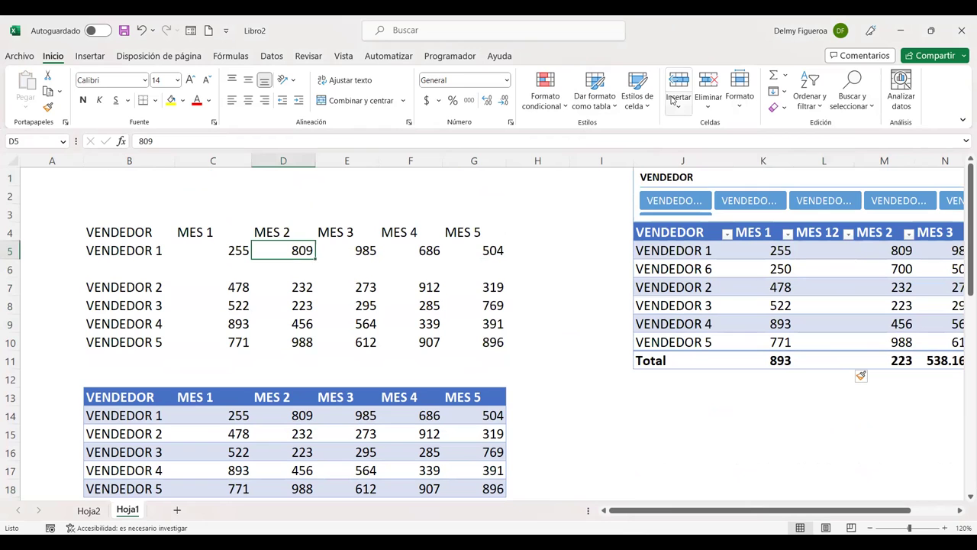
left_click(677, 106)
left_click(738, 166)
scroll(370, 403, "down", 1)
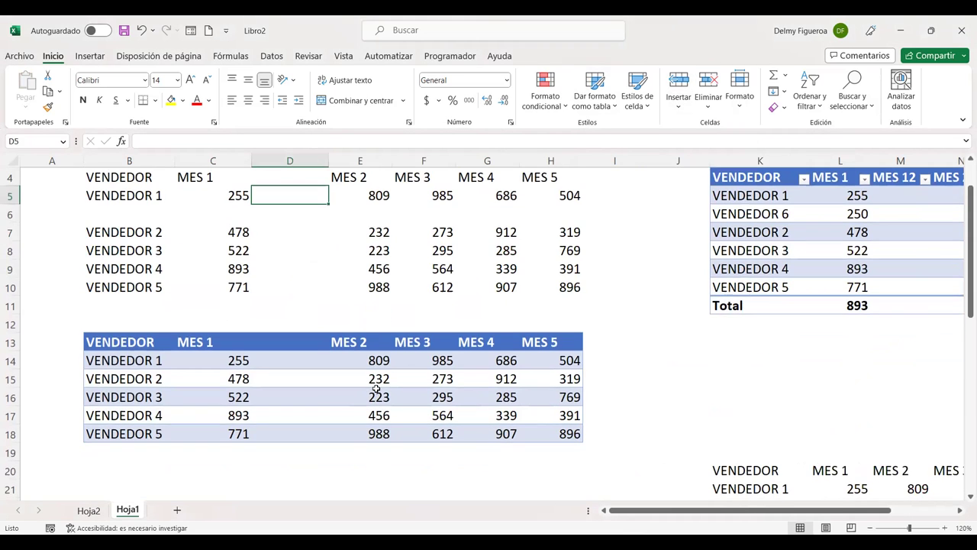
left_click(356, 342)
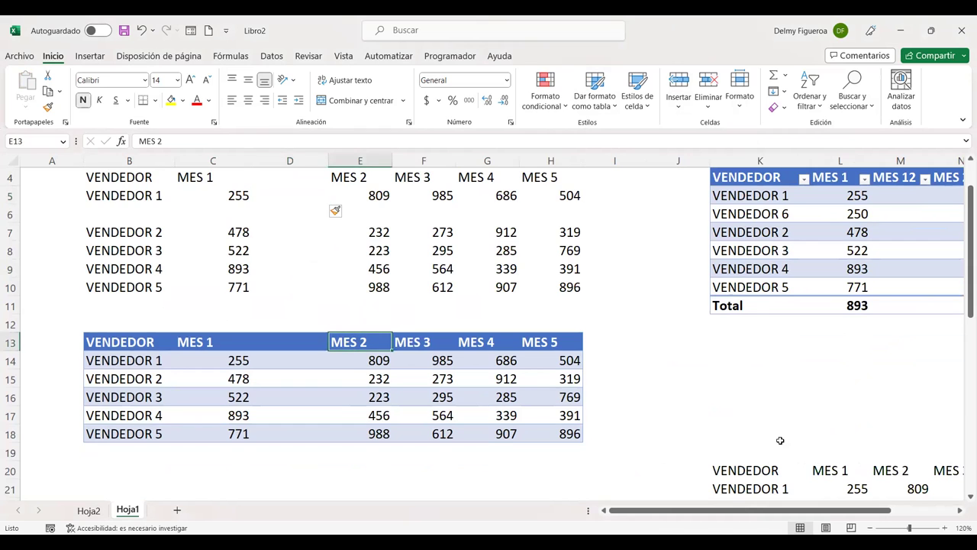
scroll(802, 435, "down", 1)
scroll(649, 384, "up", 2)
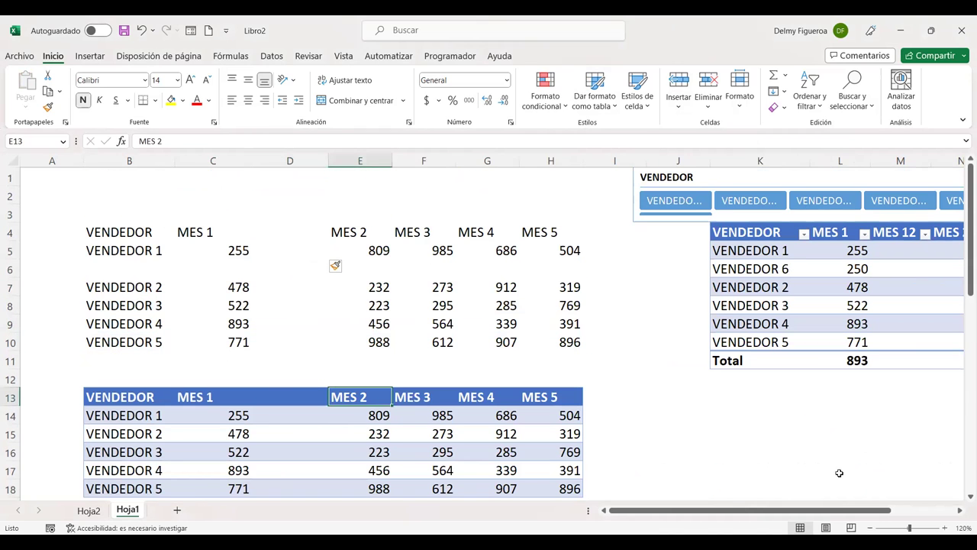
left_click_drag(862, 510, 905, 509)
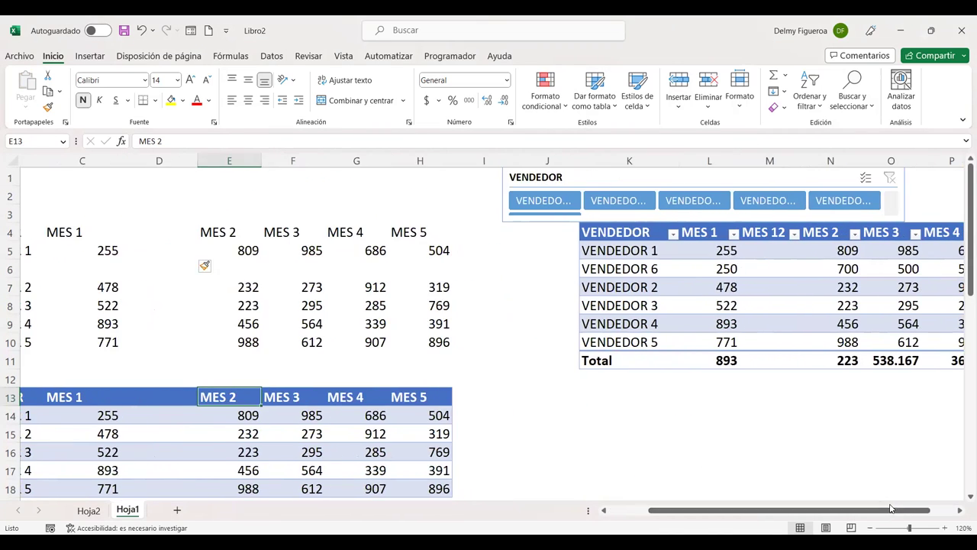
left_click(960, 515)
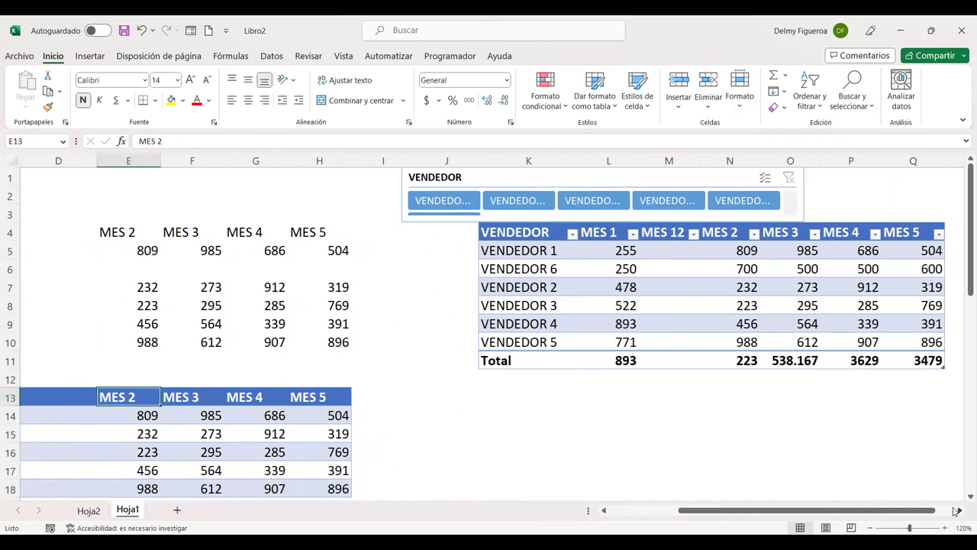
left_click(670, 252)
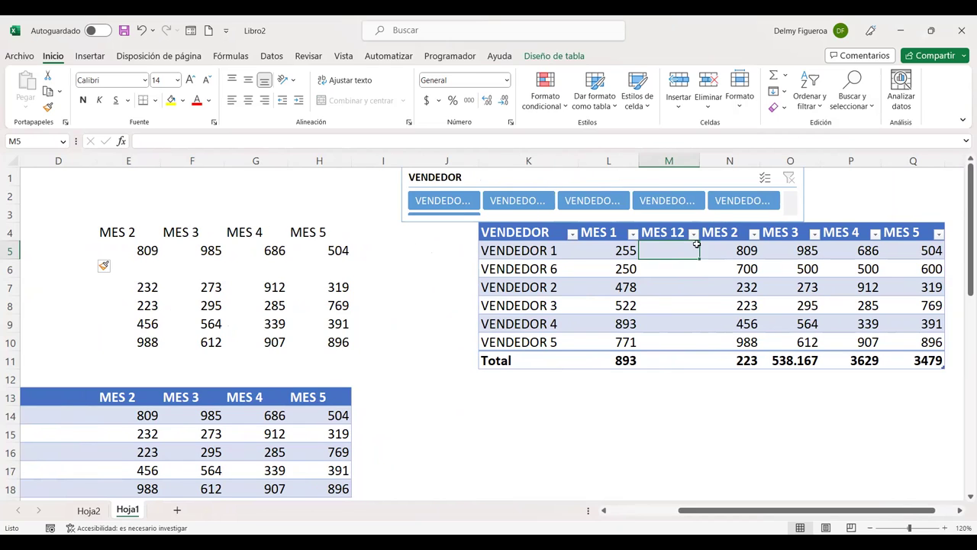
Rename the MES 12 header in M4 to MES 6
left_click(670, 234)
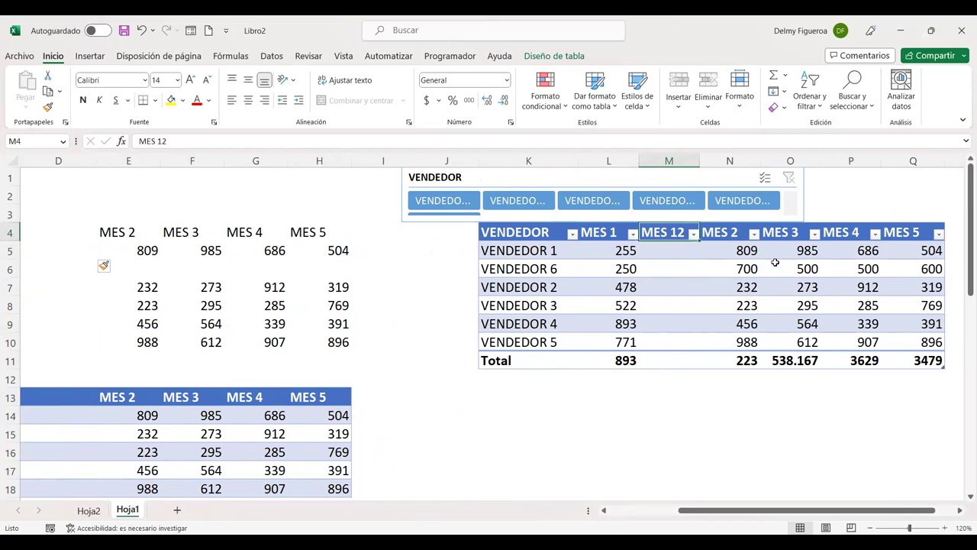
type("MES 6")
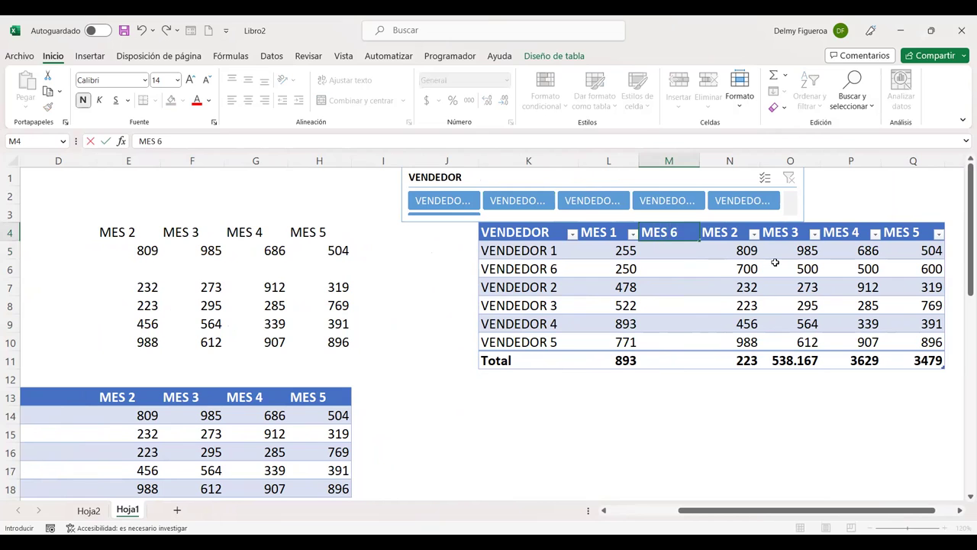
key("Return")
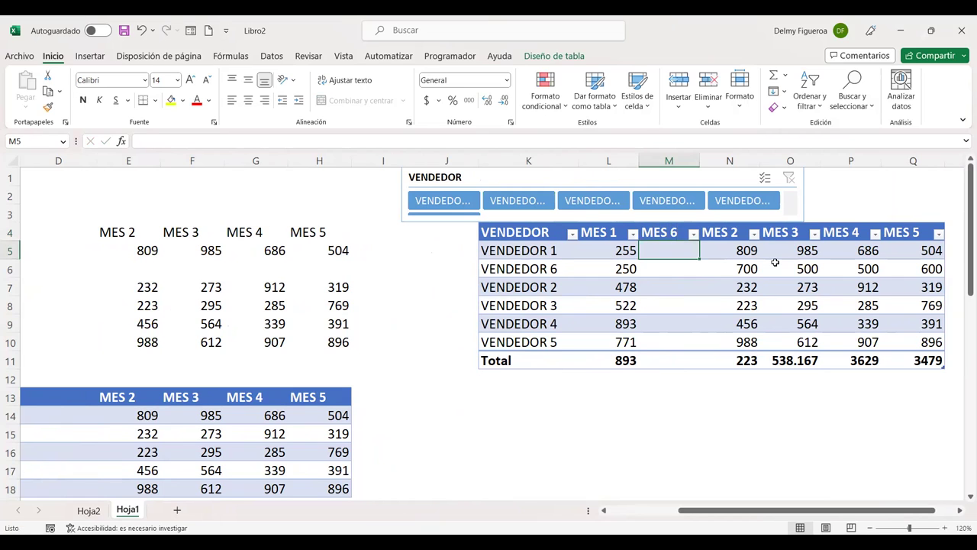
Fill the MES 6 column with the formula +ALEATORIO.ENTRE(100;999)
type("+")
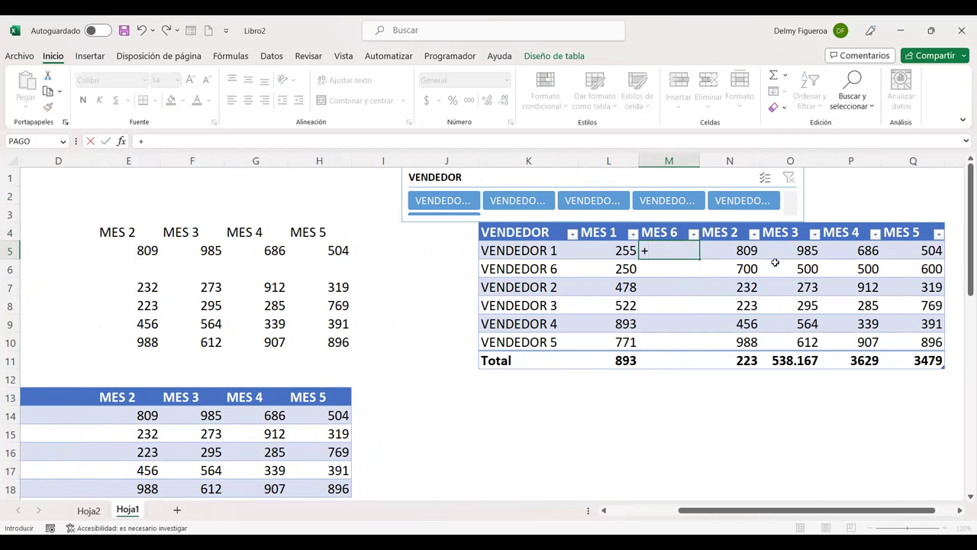
type("ALEA")
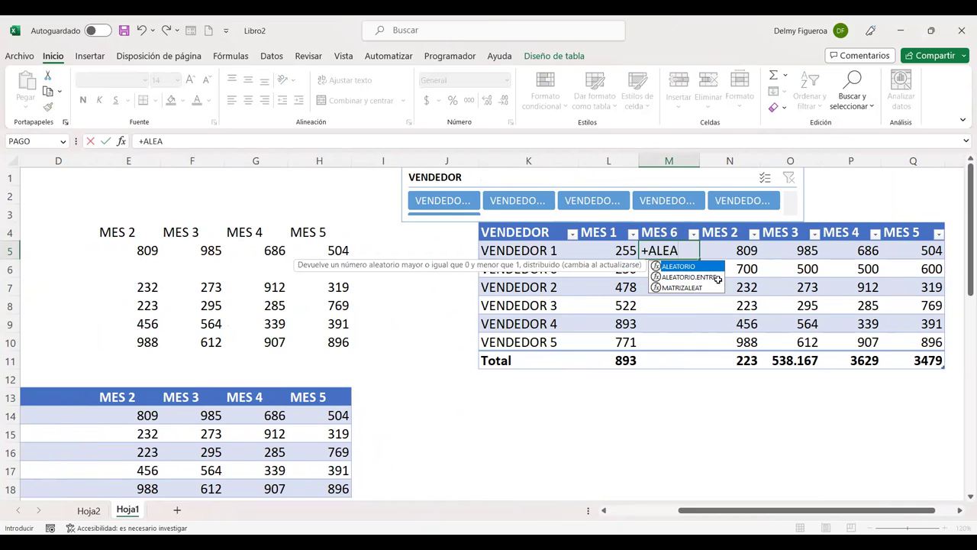
double_click(718, 277)
type("100;999")
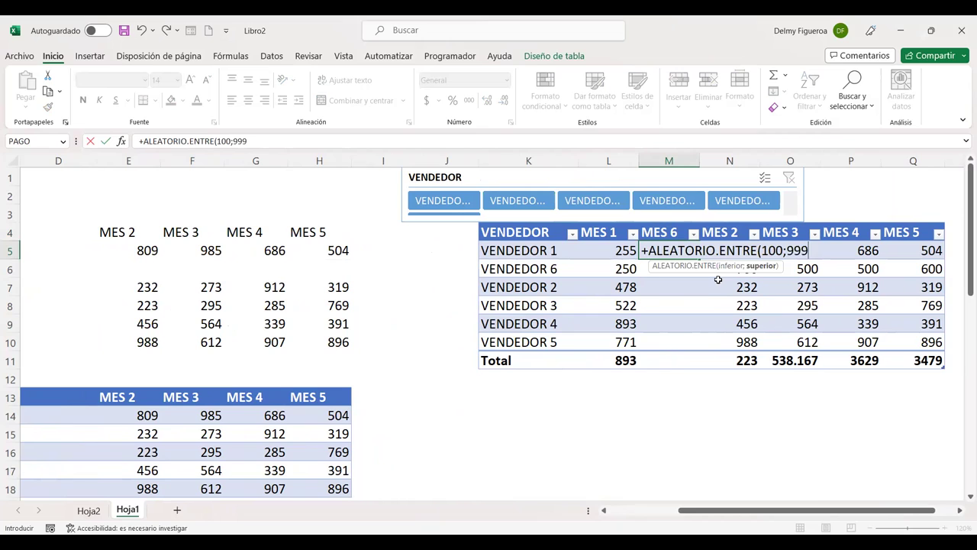
key("Return")
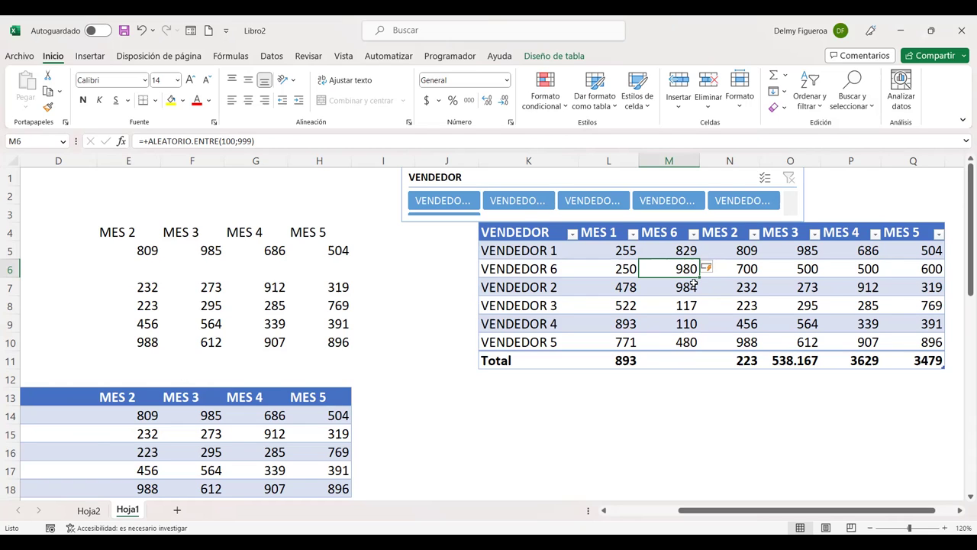
Toggle the table's banded row shading off and back on in Table Design
left_click(687, 361)
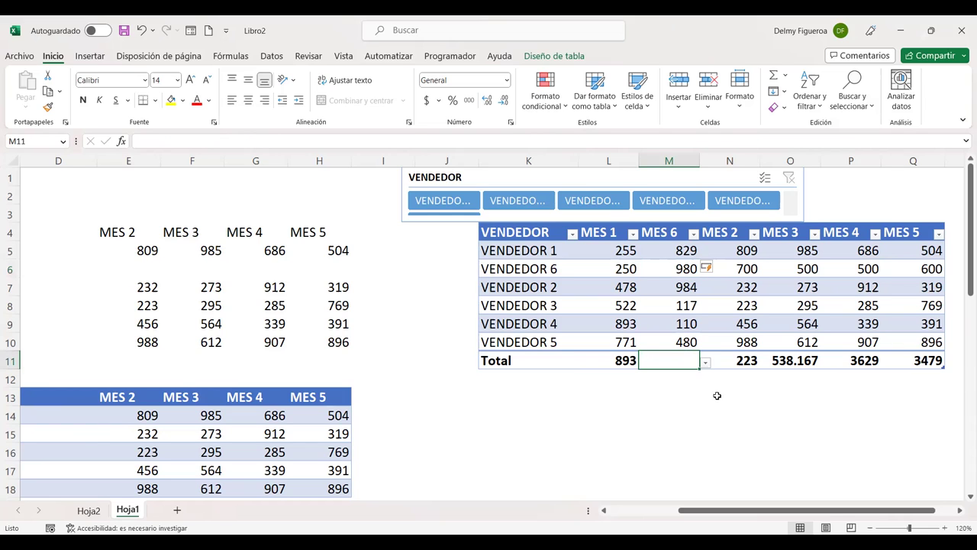
scroll(726, 401, "down", 4)
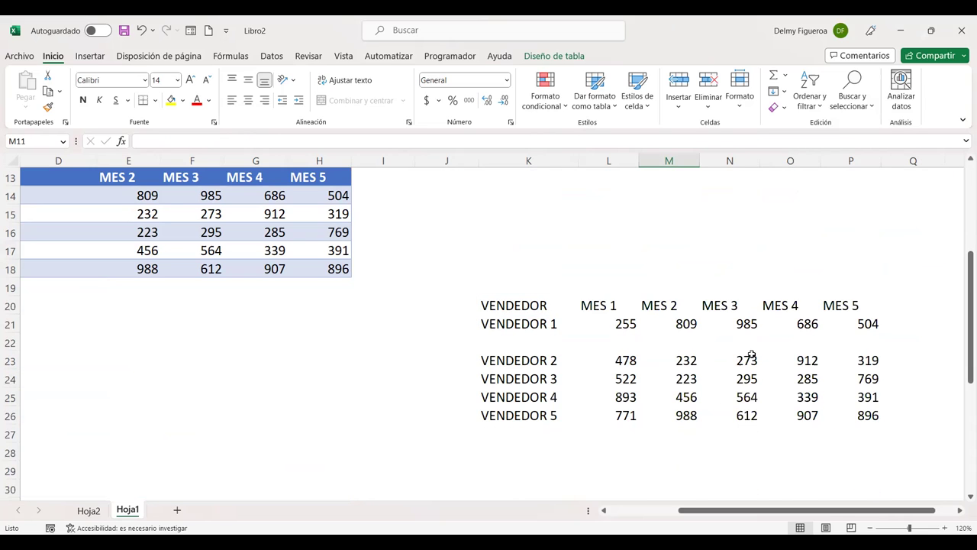
scroll(752, 354, "up", 4)
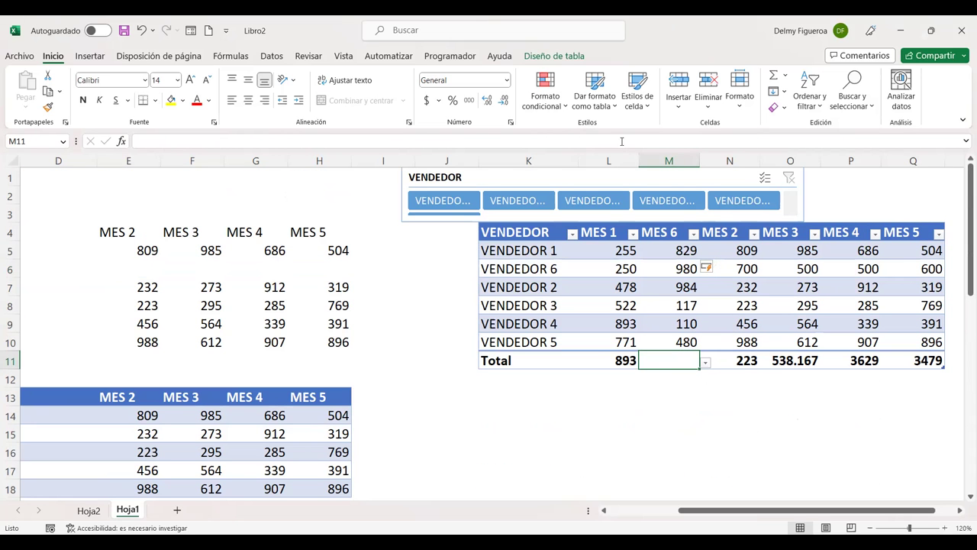
left_click(565, 58)
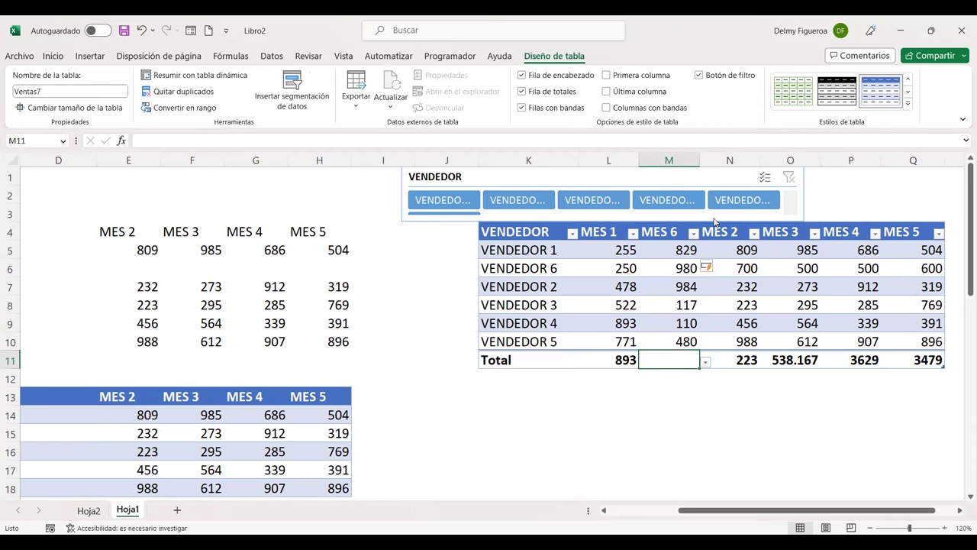
scroll(586, 326, "right", 3)
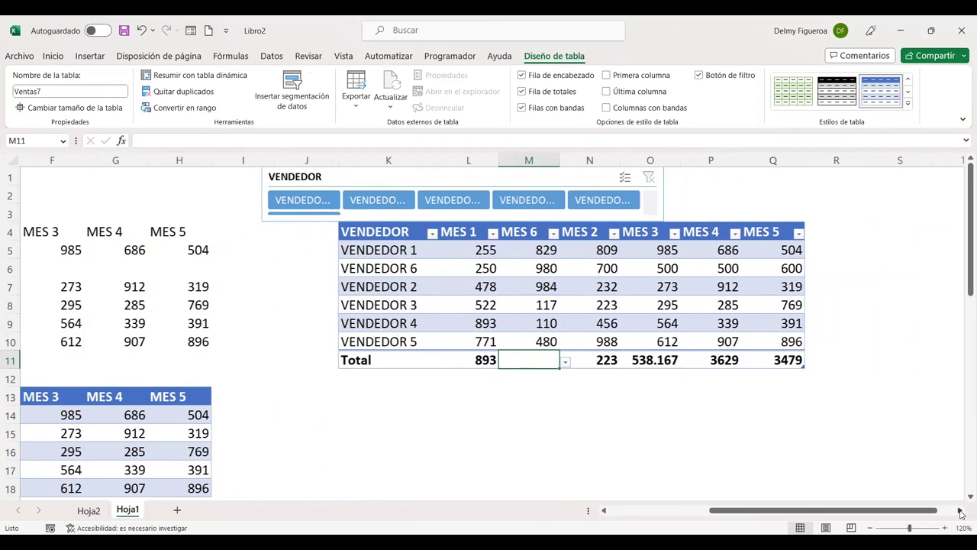
left_click(521, 108)
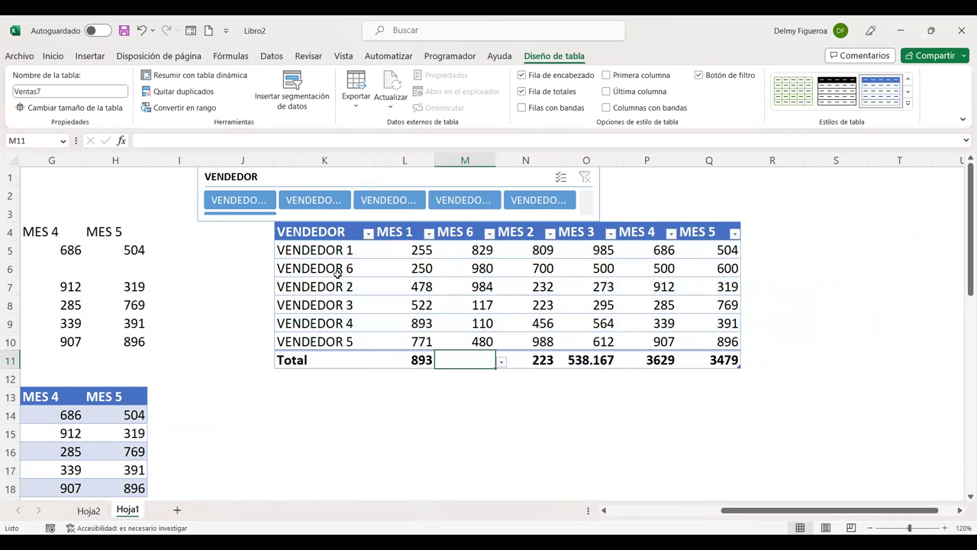
left_click(523, 108)
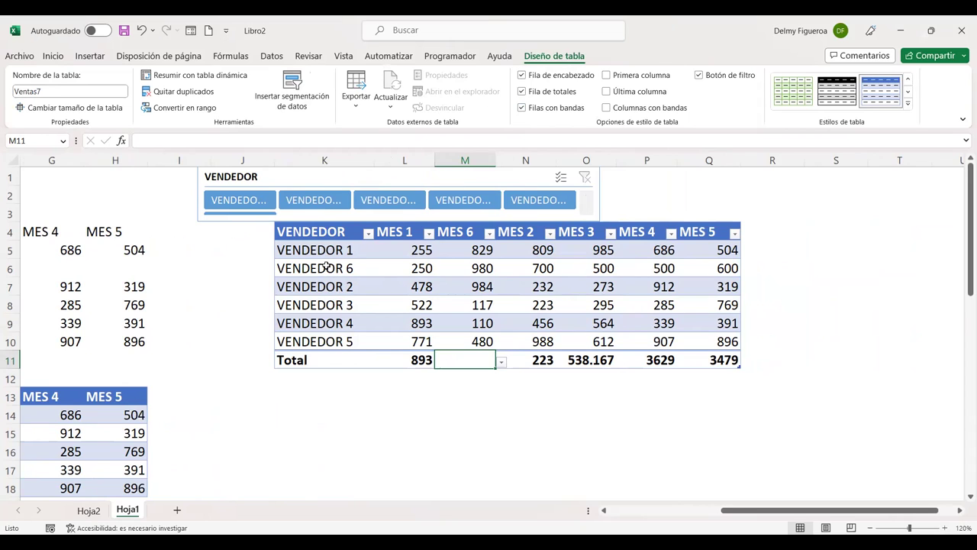
Select the VENDEDOR 6 row of the table, then deselect it
left_click(326, 266)
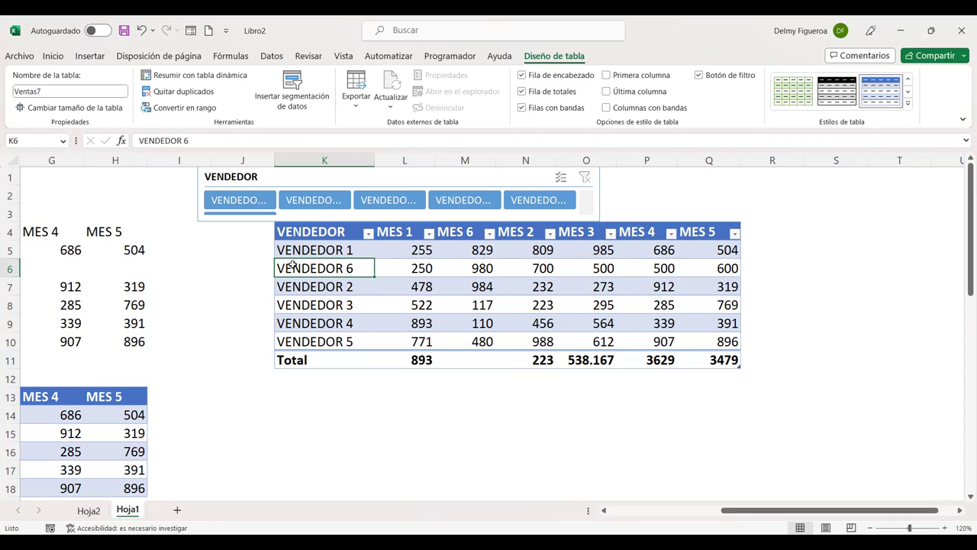
left_click_drag(294, 265, 733, 344)
left_click(859, 270)
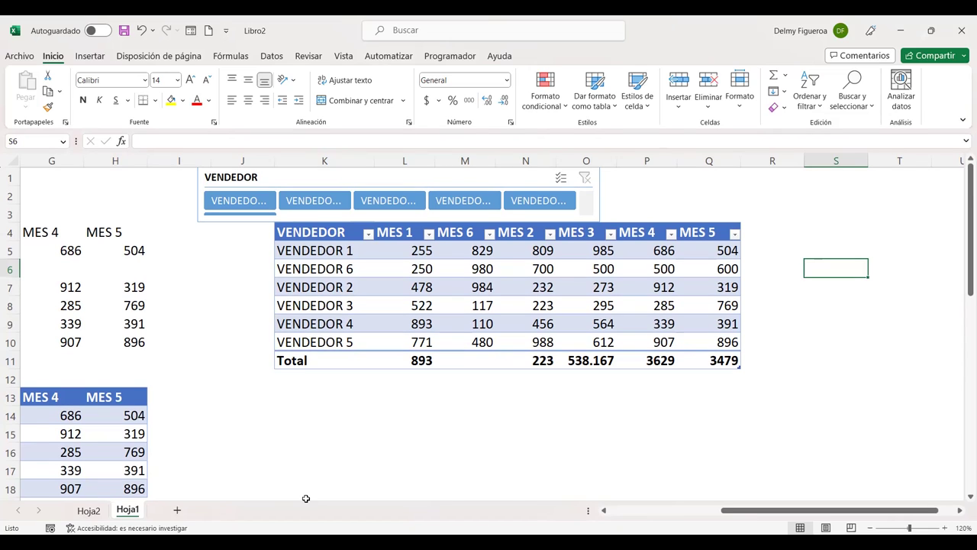
scroll(440, 405, "down", 1)
scroll(440, 405, "down", 4)
scroll(351, 415, "up", 3)
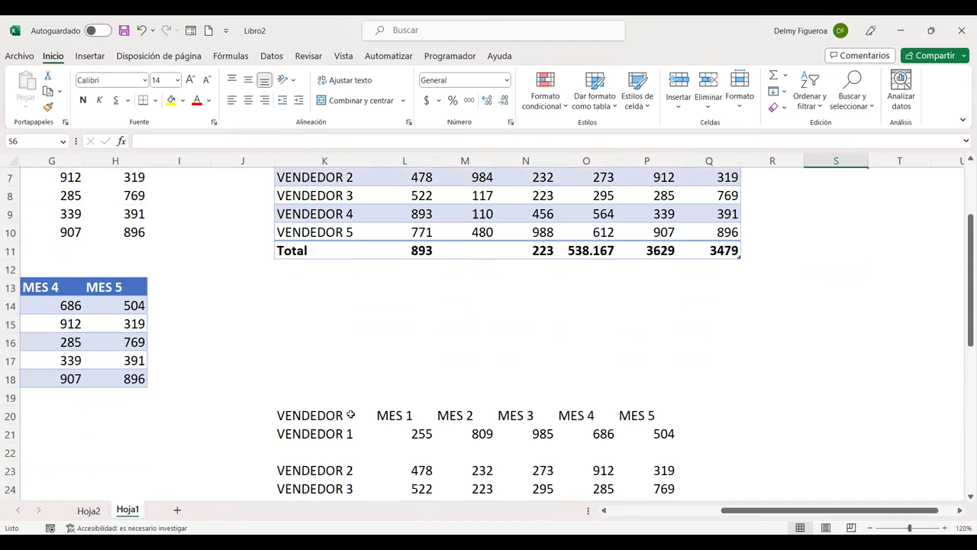
scroll(350, 415, "up", 2)
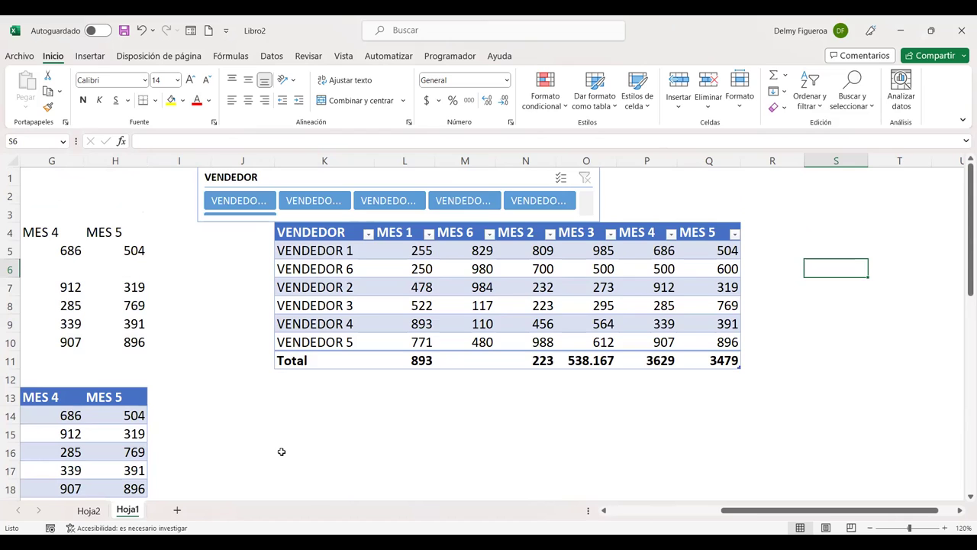
scroll(282, 451, "left", 3)
Look through the insert-cell options for cell D5 without inserting anything
left_click(289, 248)
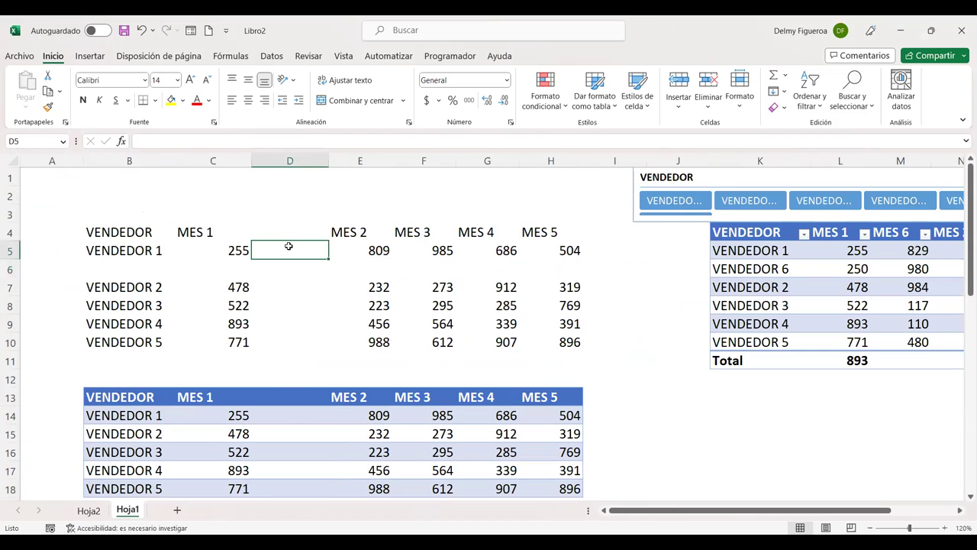
right_click(288, 246)
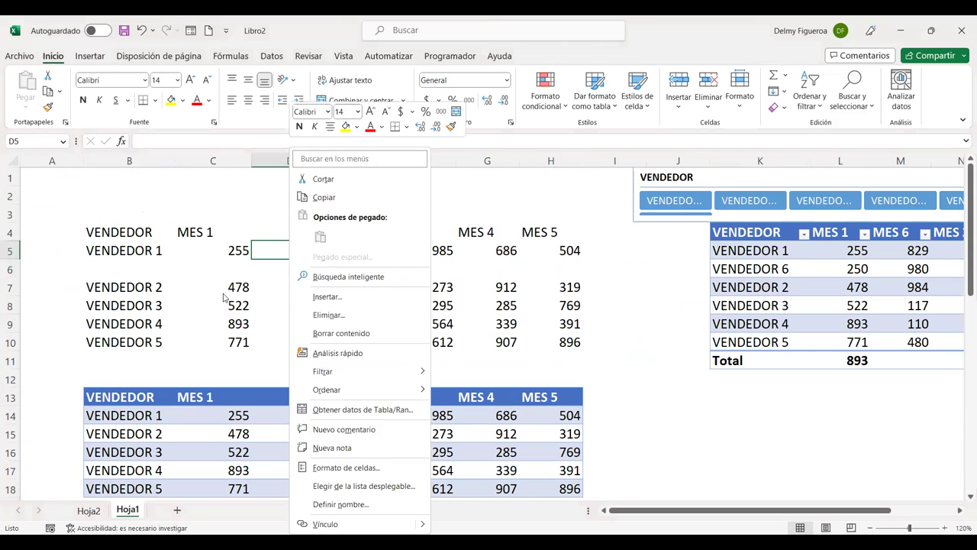
left_click(345, 298)
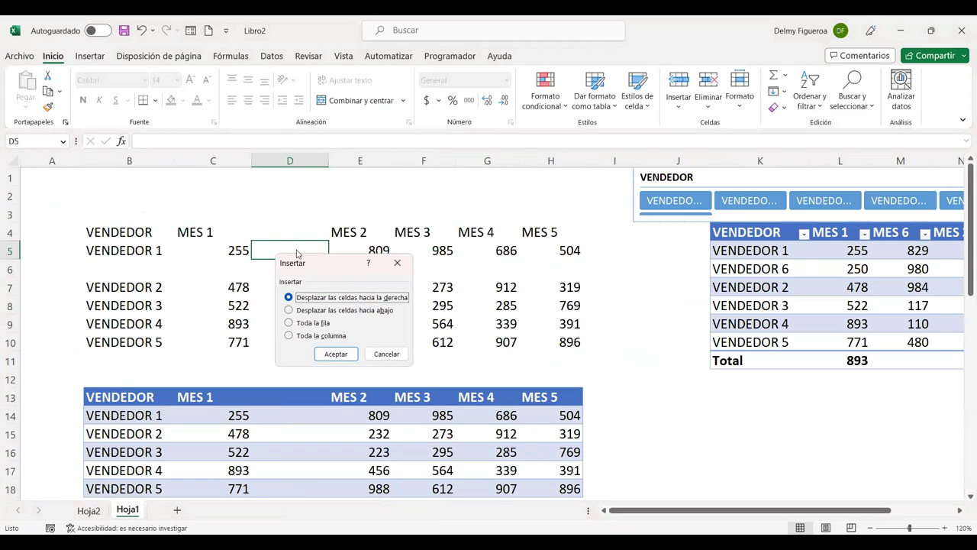
left_click(386, 353)
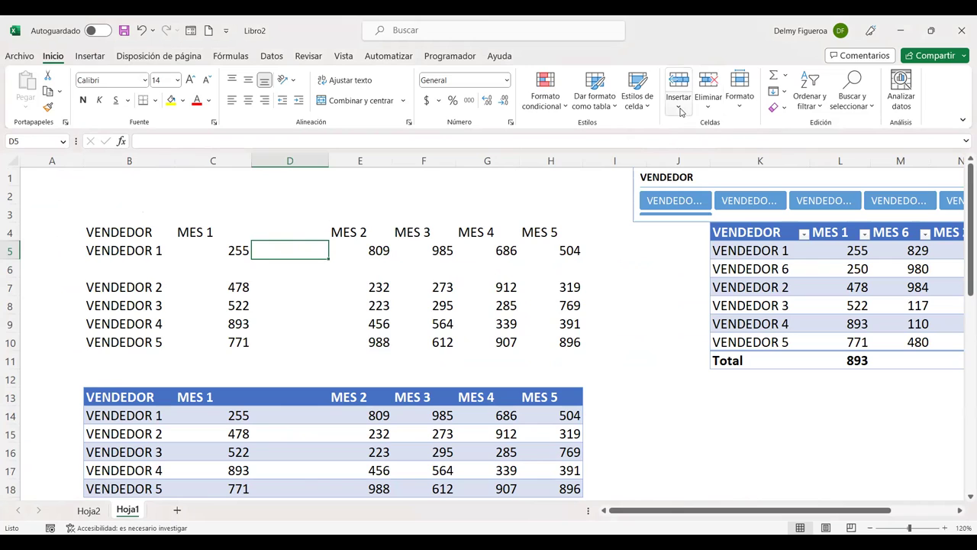
left_click(678, 107)
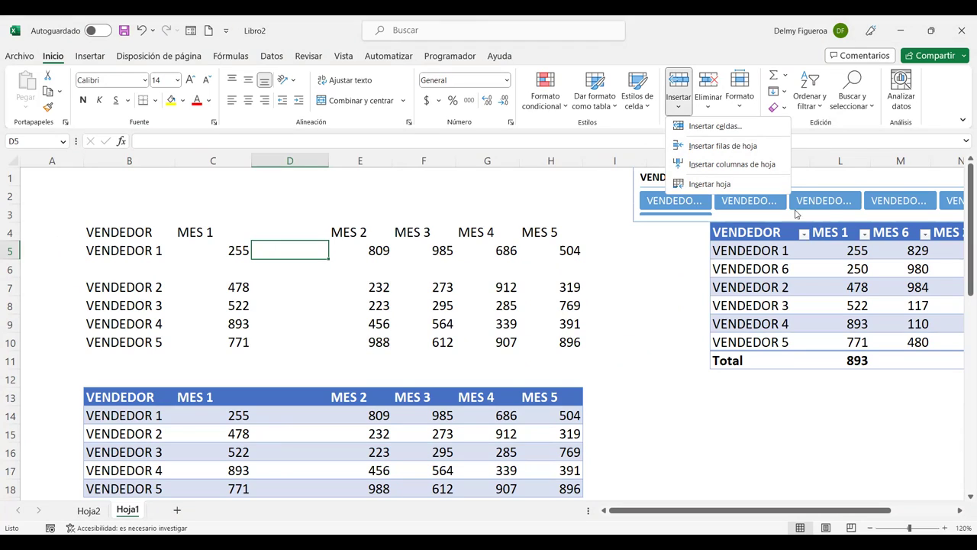
left_click(850, 251)
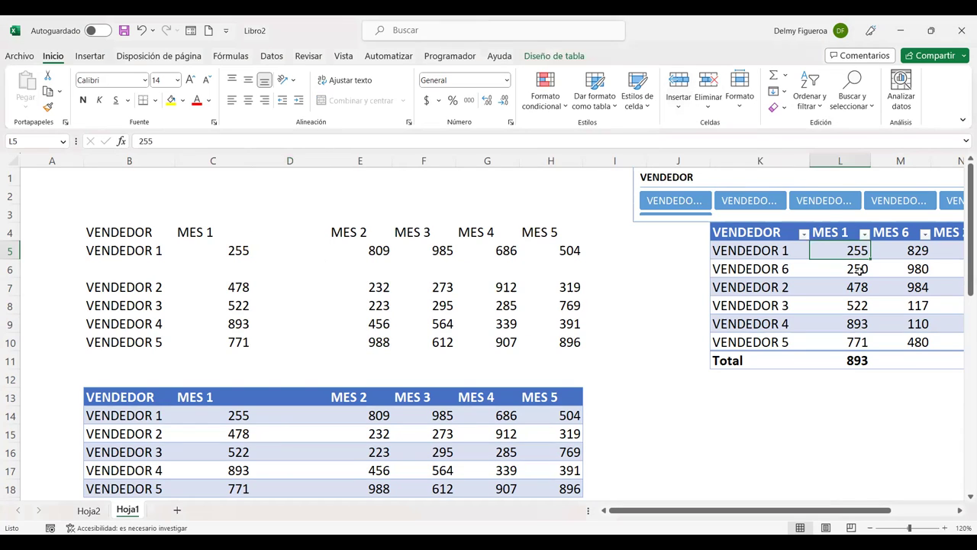
left_click(680, 107)
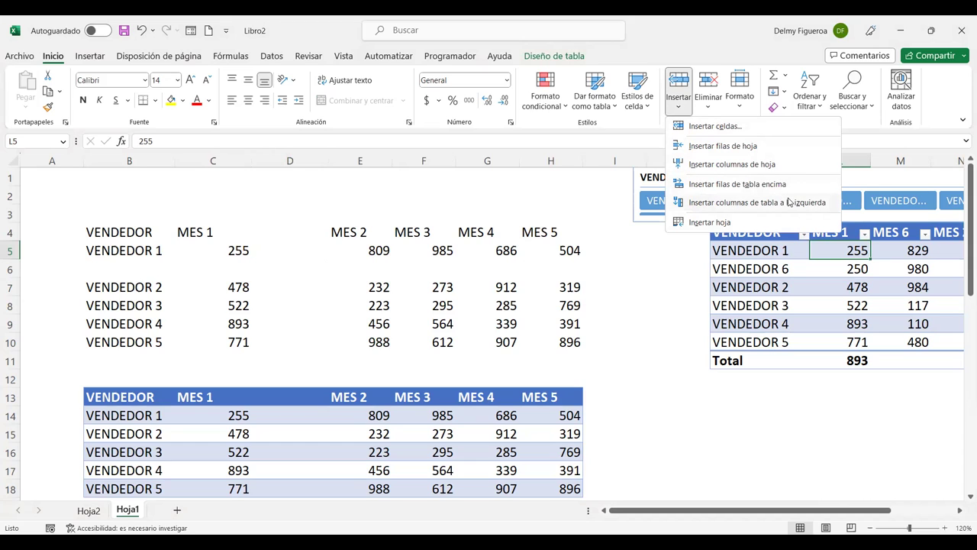
left_click(833, 272)
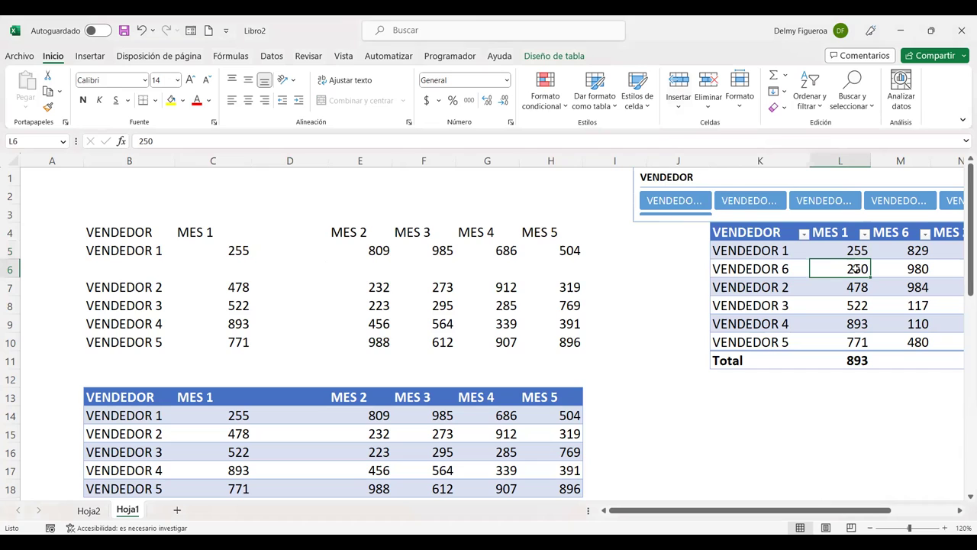
Select range B5:I9, then the values 255, 391 (H9) and 255 (L21)
left_click(148, 248)
left_click(585, 323, "shift")
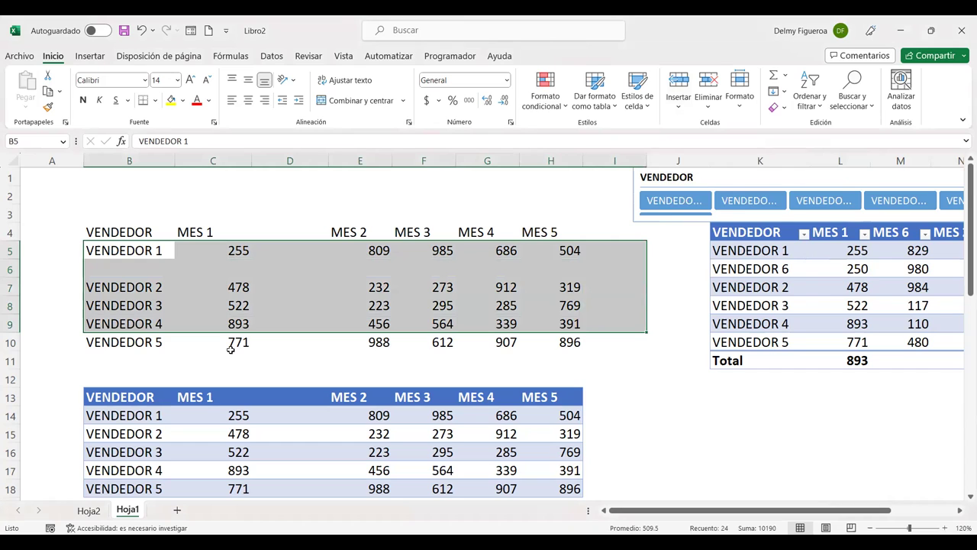
left_click(847, 250)
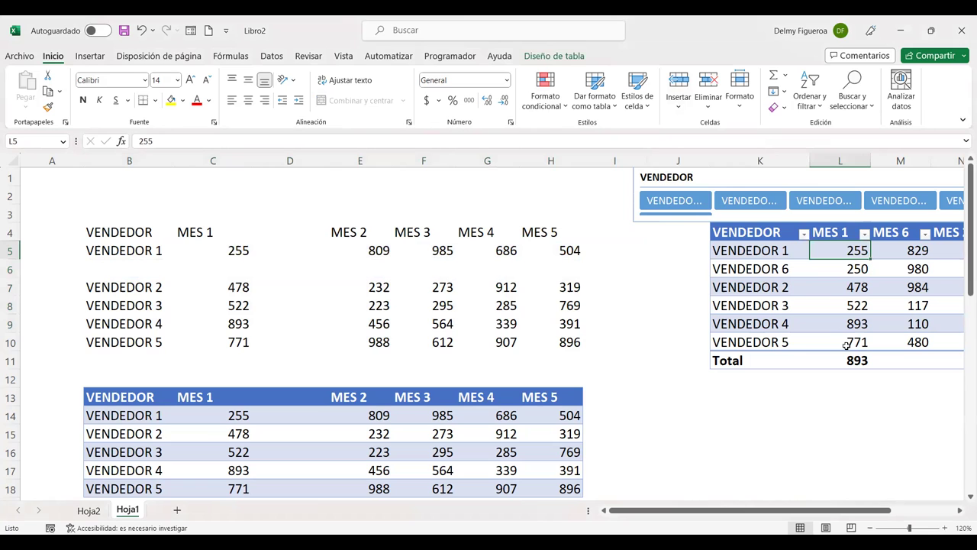
left_click(530, 320)
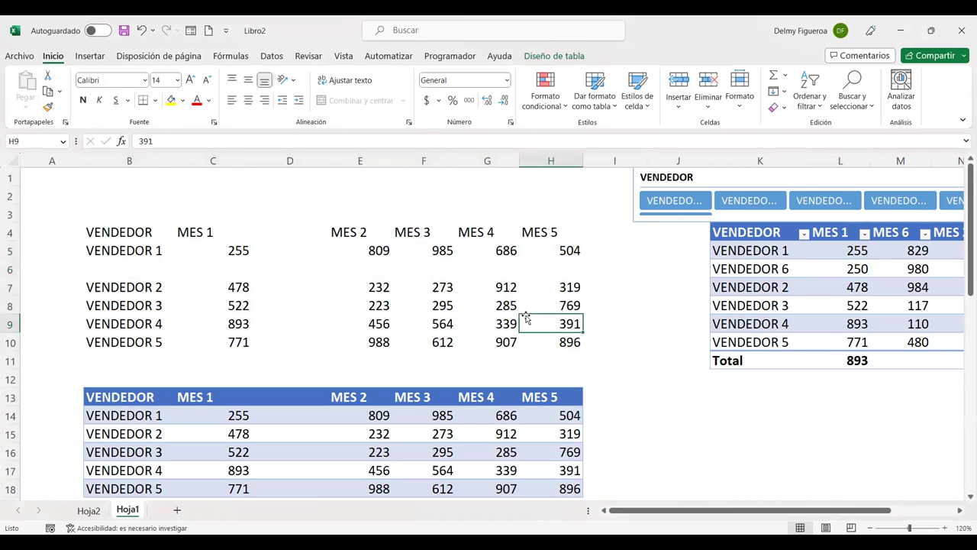
scroll(529, 321, "down", 3)
left_click(848, 379)
scroll(925, 372, "up", 3)
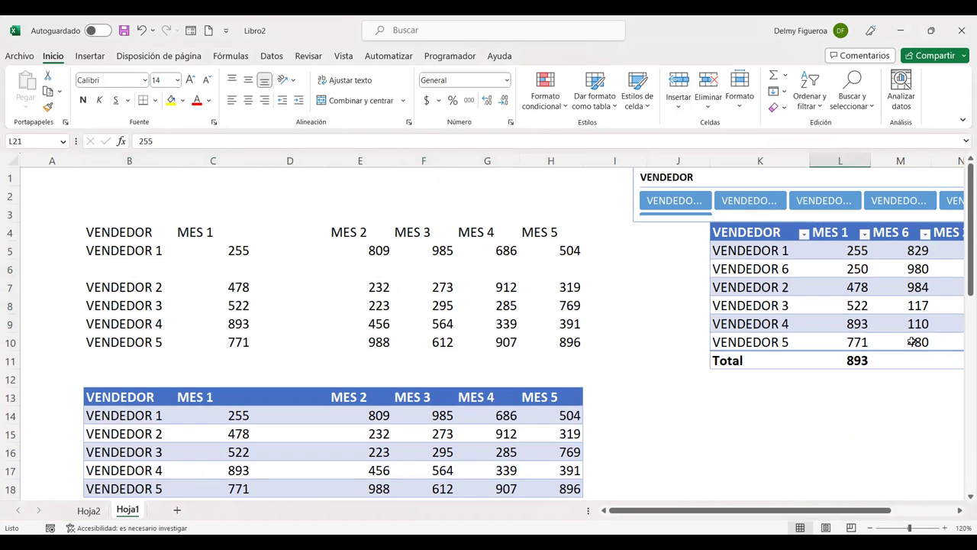
Select empty cells C6 and B6, then the MES 2 value 809 in M21
left_click_drag(879, 513, 910, 514)
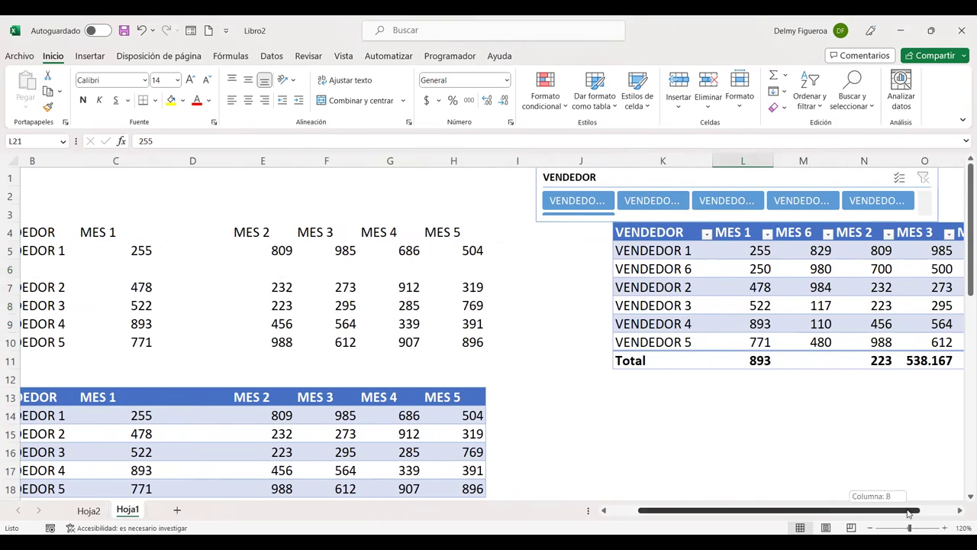
left_click(196, 250)
left_click(105, 267)
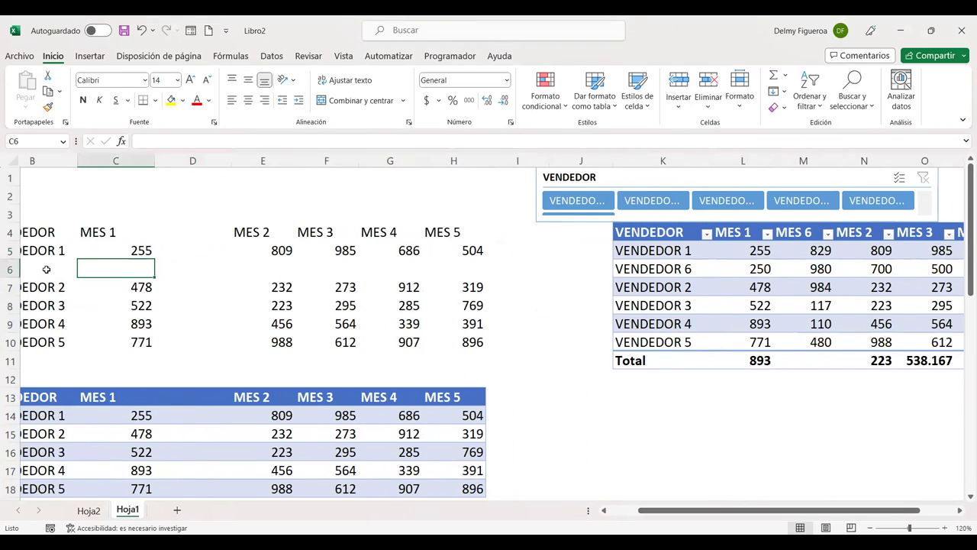
left_click(40, 272)
scroll(382, 289, "down", 3)
scroll(453, 299, "up", 1)
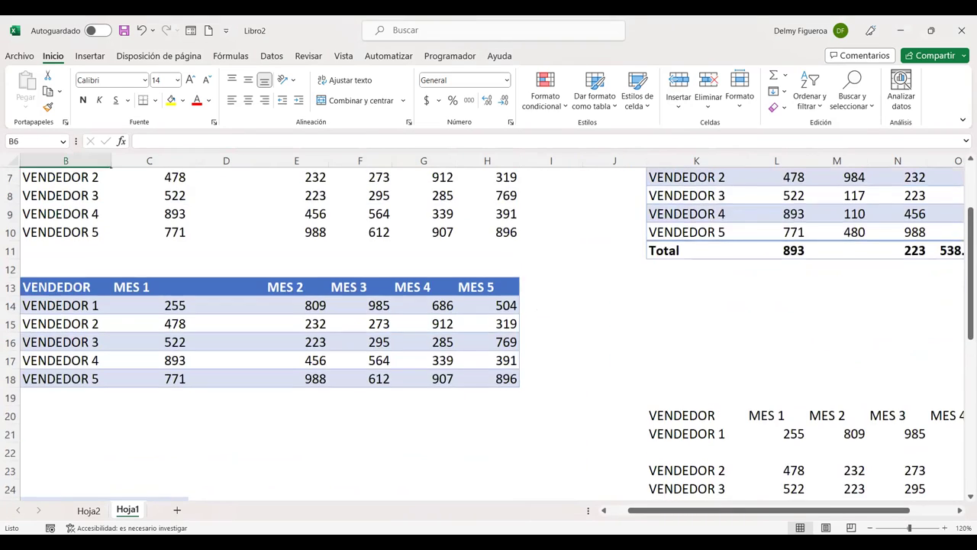
left_click(953, 514)
left_click(704, 434)
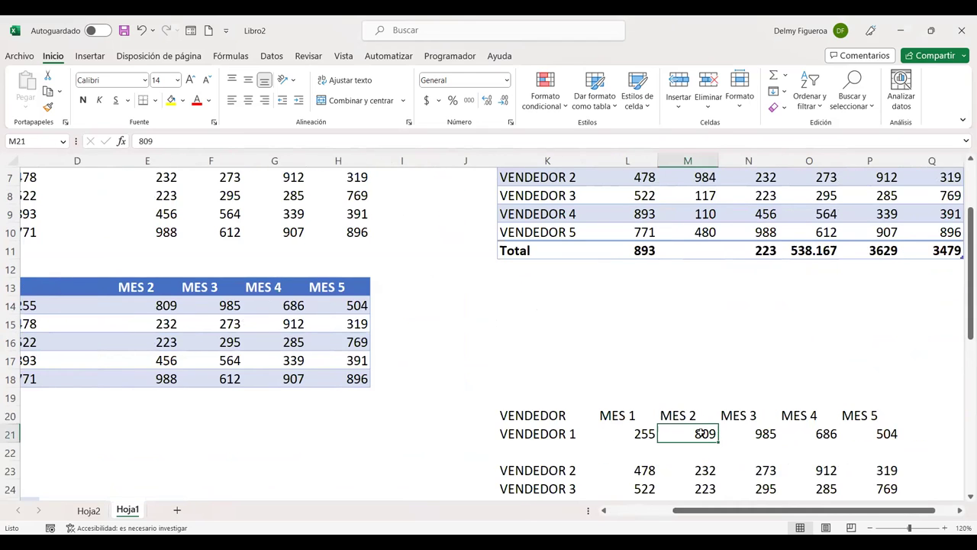
right_click(704, 434)
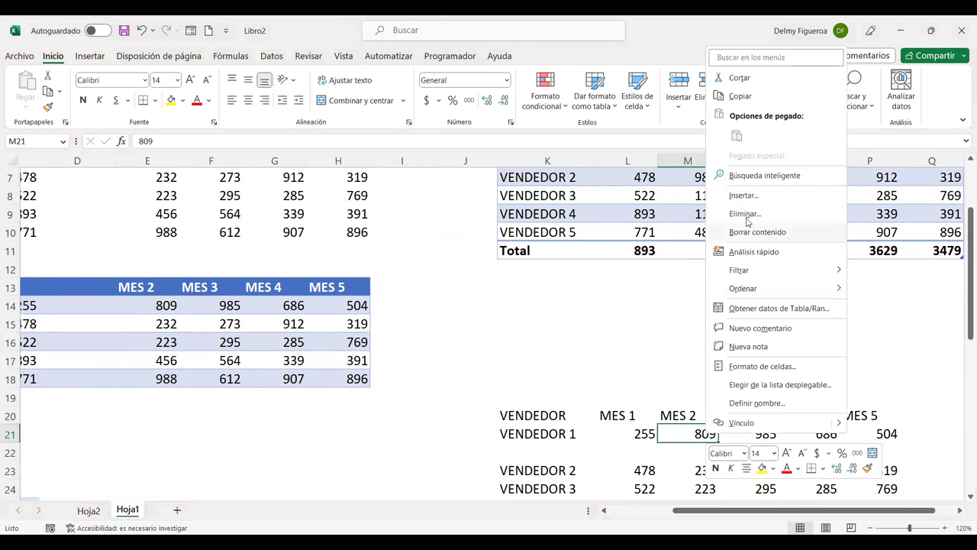
left_click(745, 195)
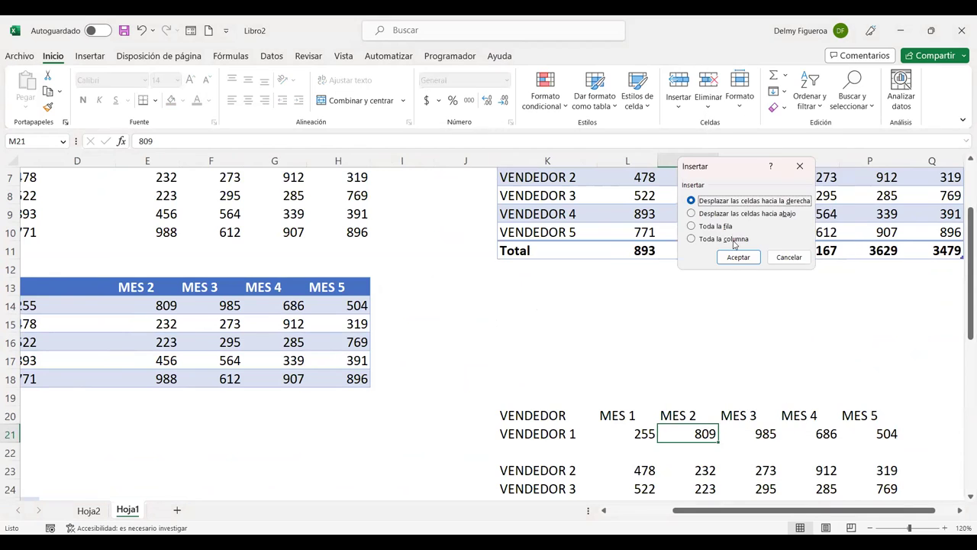
left_click(734, 240)
left_click(734, 258)
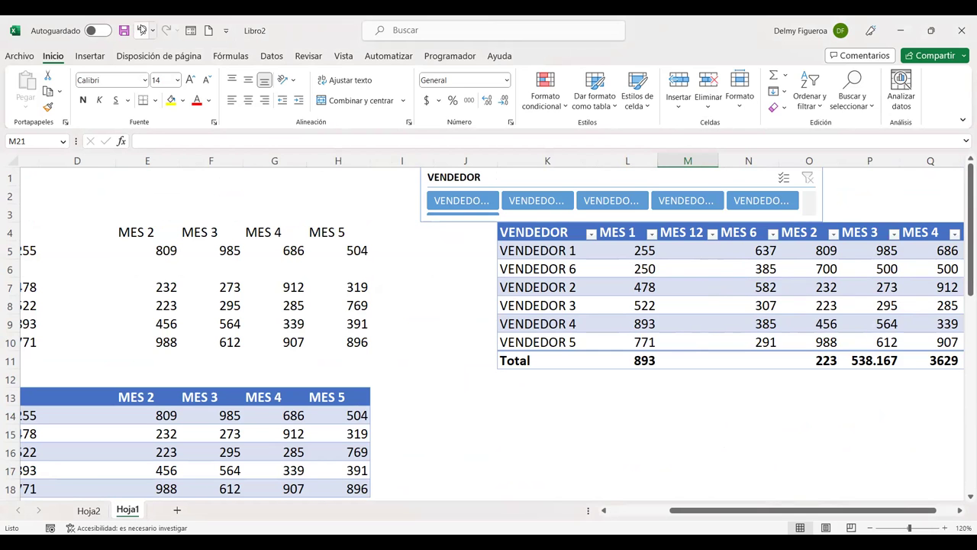
left_click(141, 30)
key("ctrl+y")
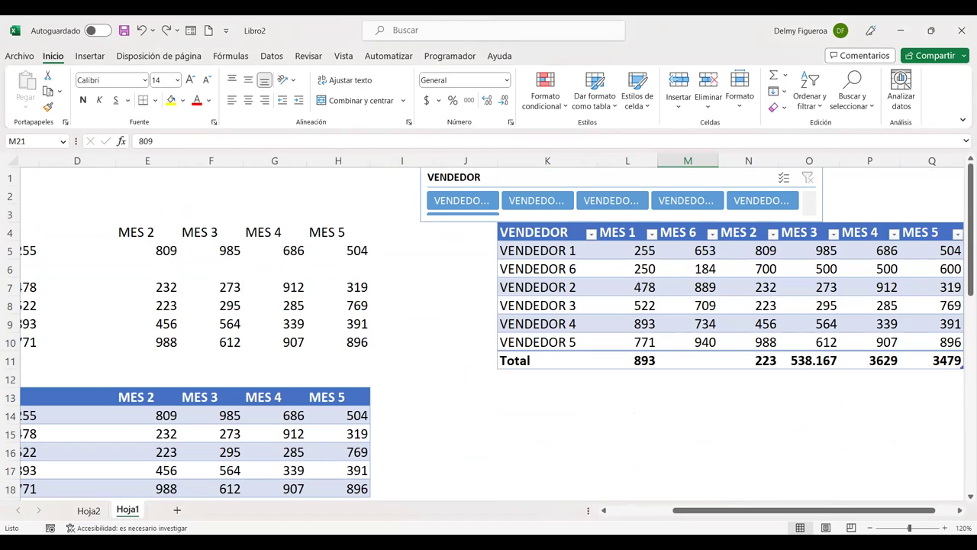
left_click(836, 377)
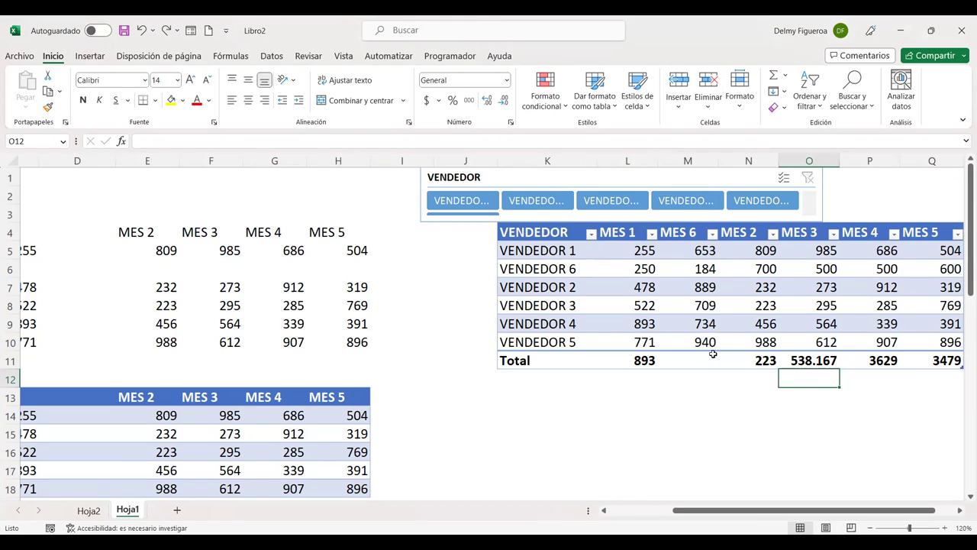
left_click(562, 269)
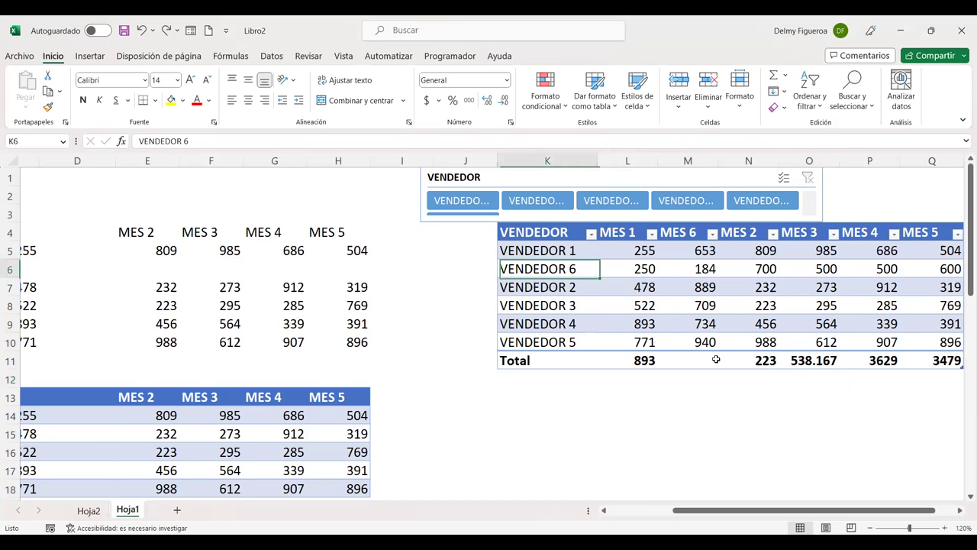
scroll(716, 359, "right", 1)
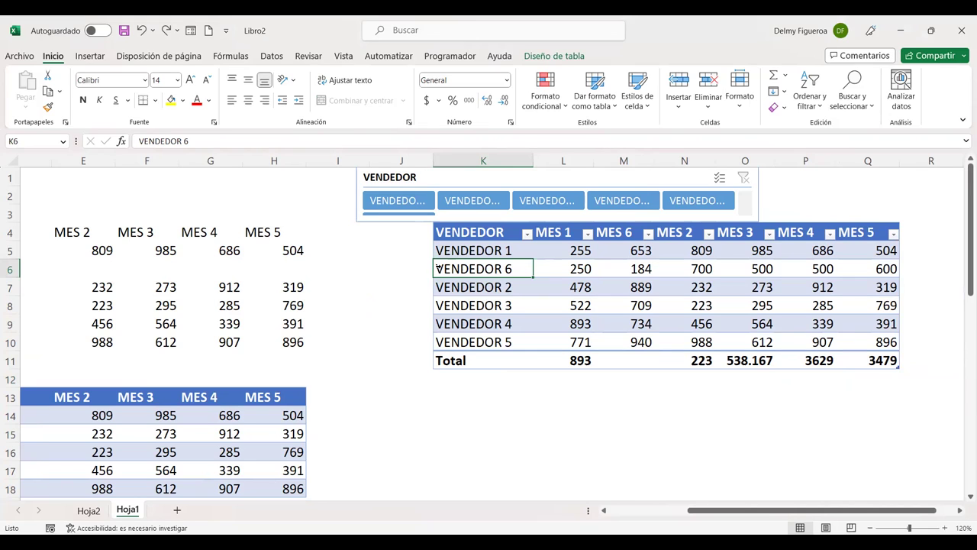
left_click(438, 268)
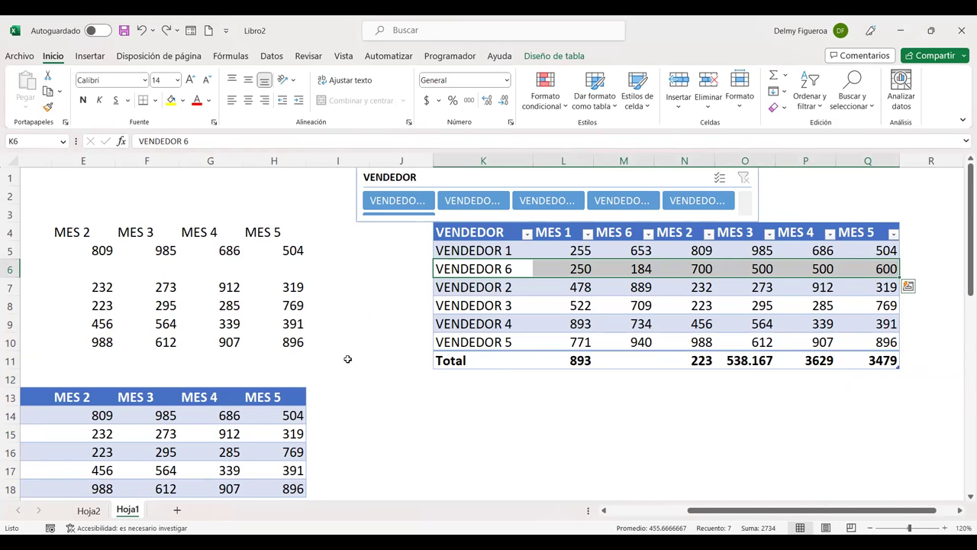
scroll(130, 308, "left", 3)
left_click(127, 288)
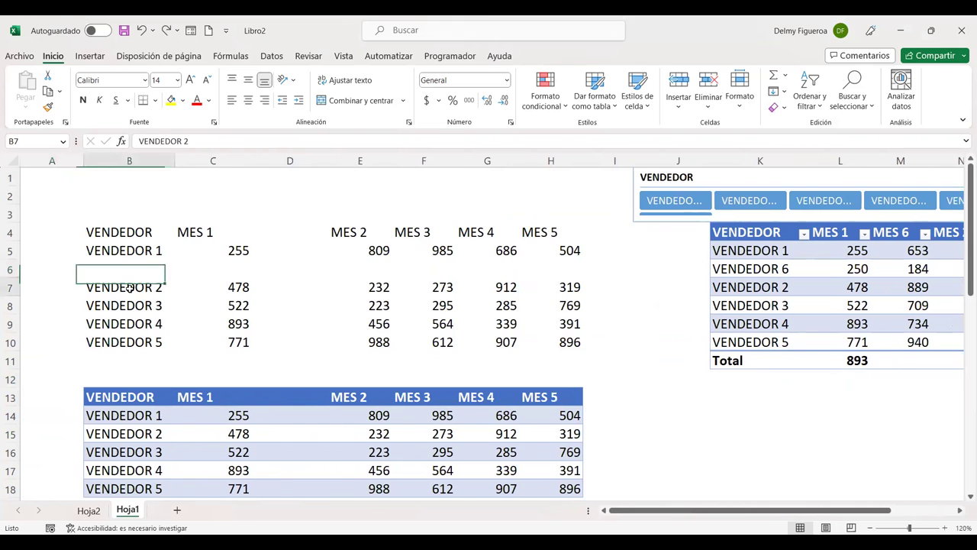
left_click_drag(127, 288, 573, 287)
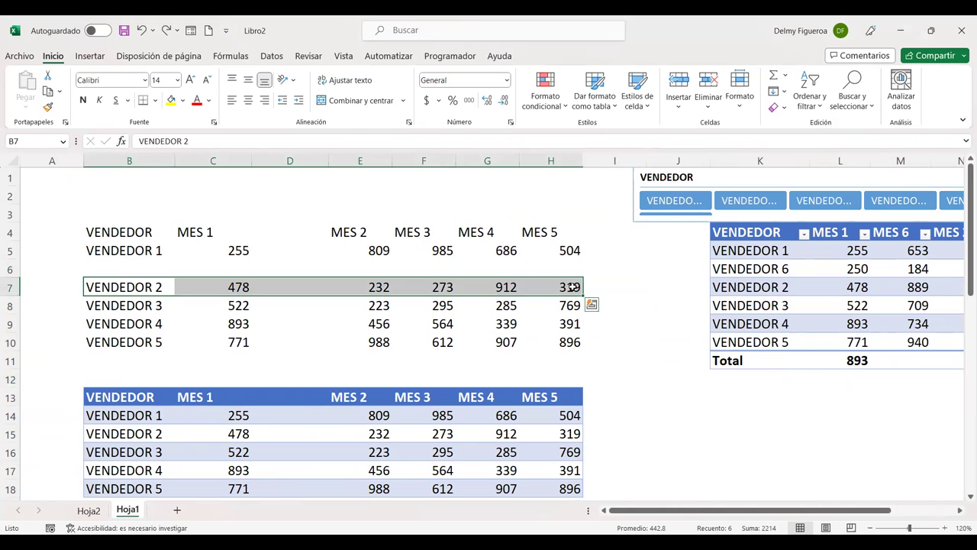
key("Left")
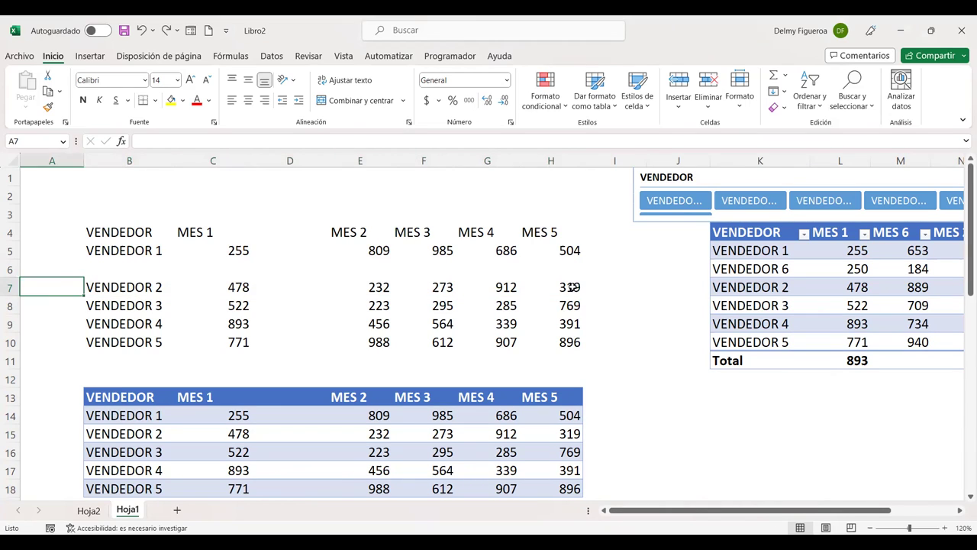
key("Right")
key("Right")
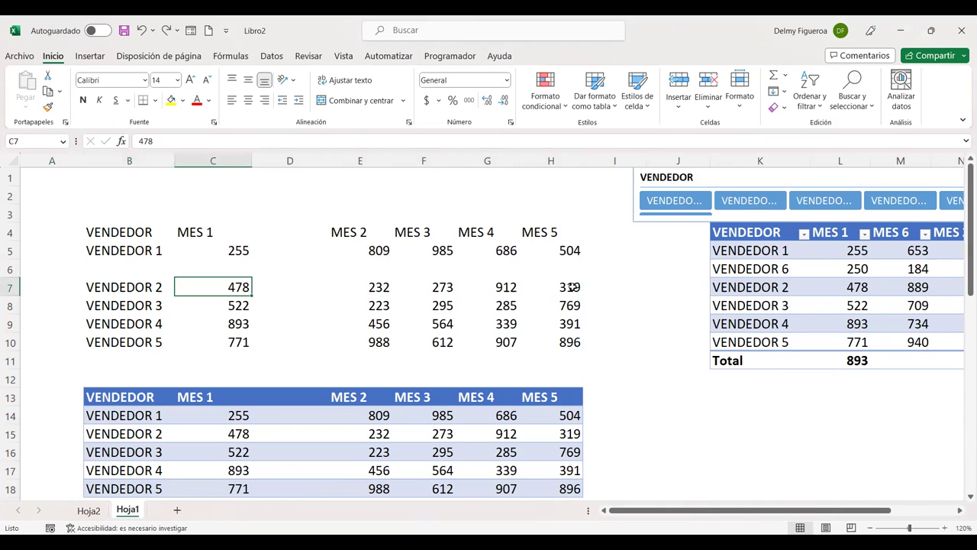
key("Left")
key("shift+Right")
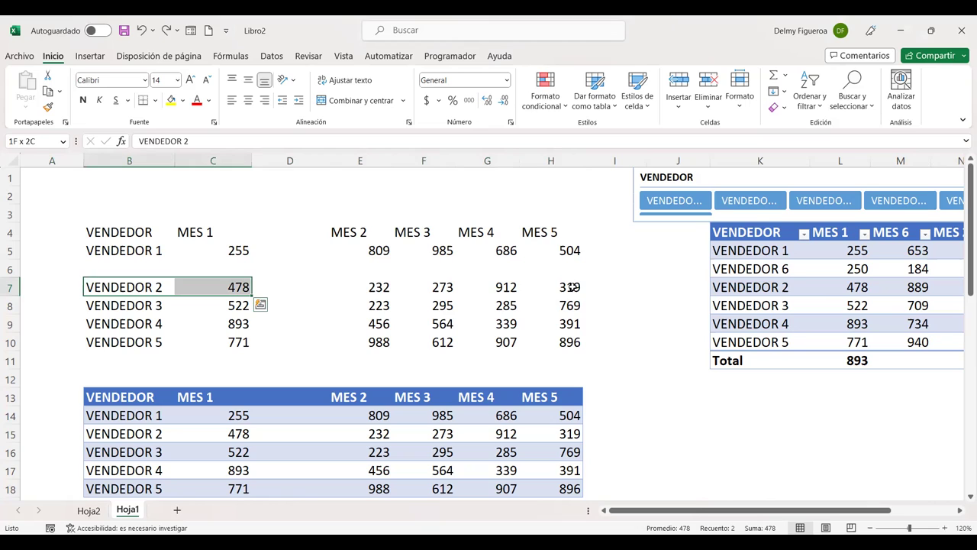
key("shift+Right")
key("shift+Right")
key("shift+Right")
key("shift+Right")
key("shift+Right")
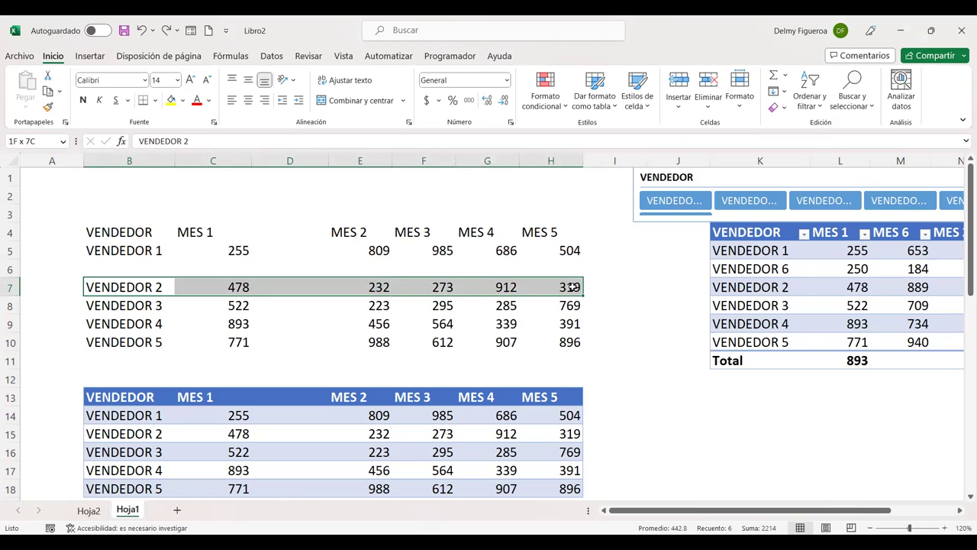
key("shift+Right")
key("shift+Right")
key("shift+Right")
key("Left")
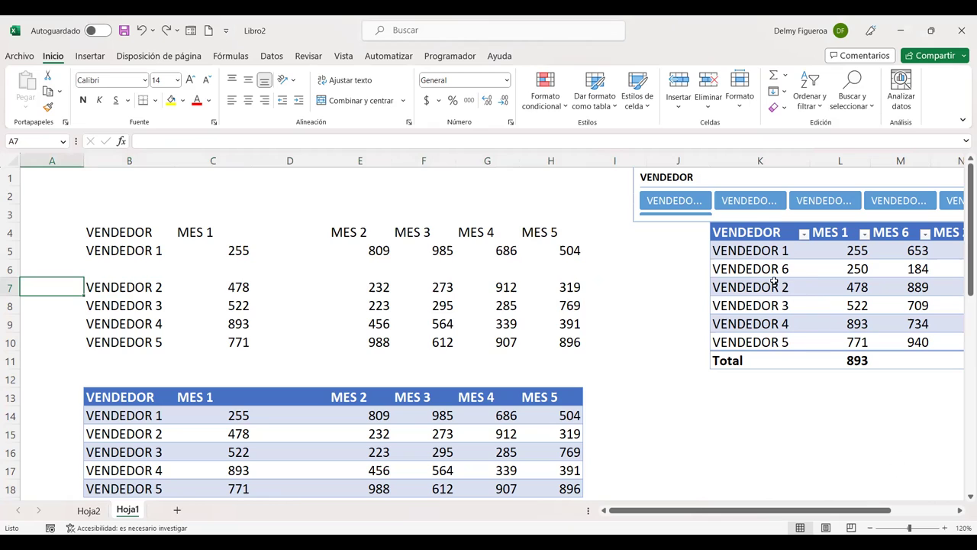
Drag the VENDEDOR 6 table row down below VENDEDOR 5, just above Total
left_click(715, 269)
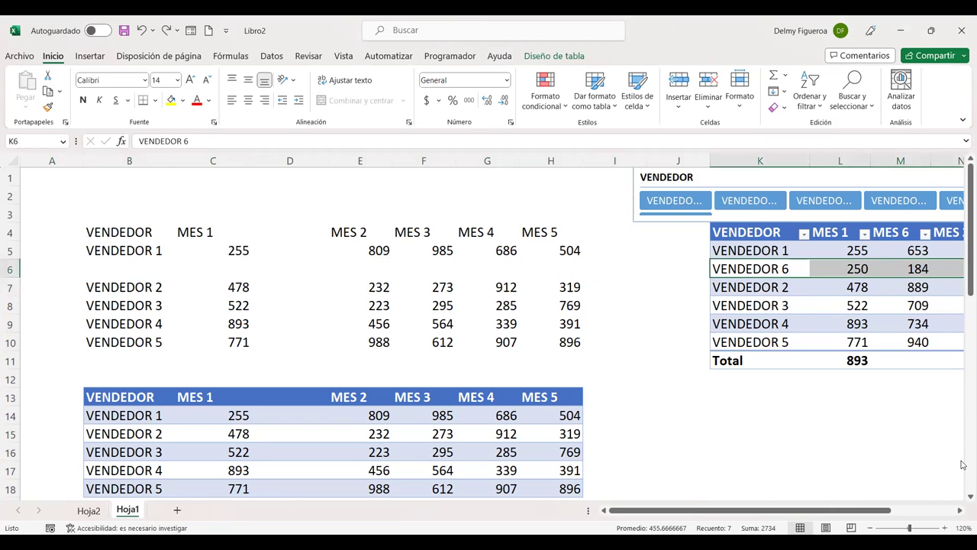
key("Right")
key("Right")
key("Right")
key("Right")
key("Right")
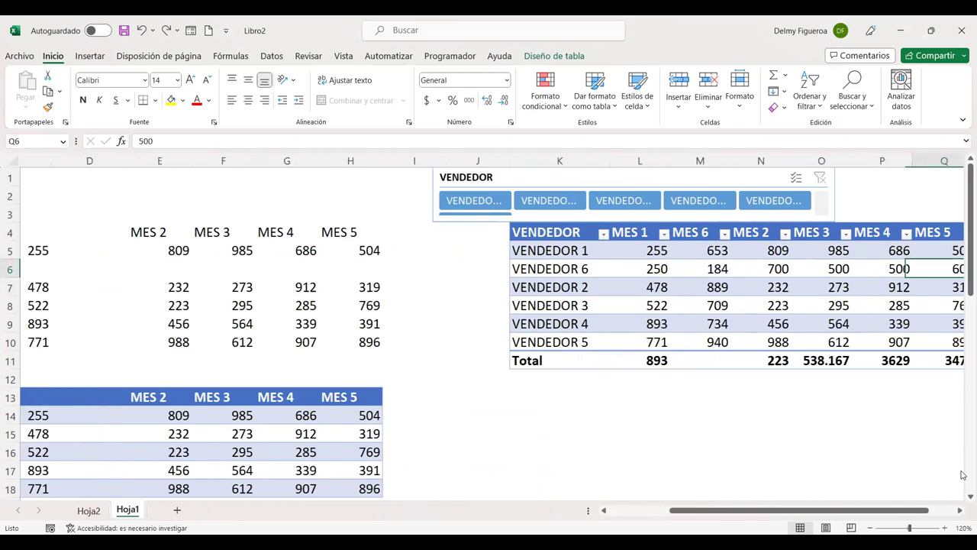
key("Right")
key("Right")
key("Right")
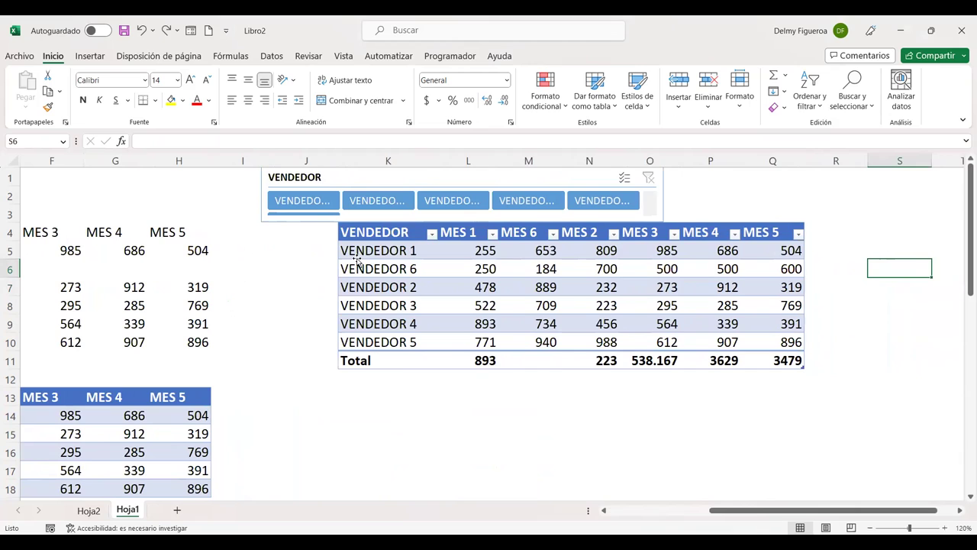
left_click(358, 262)
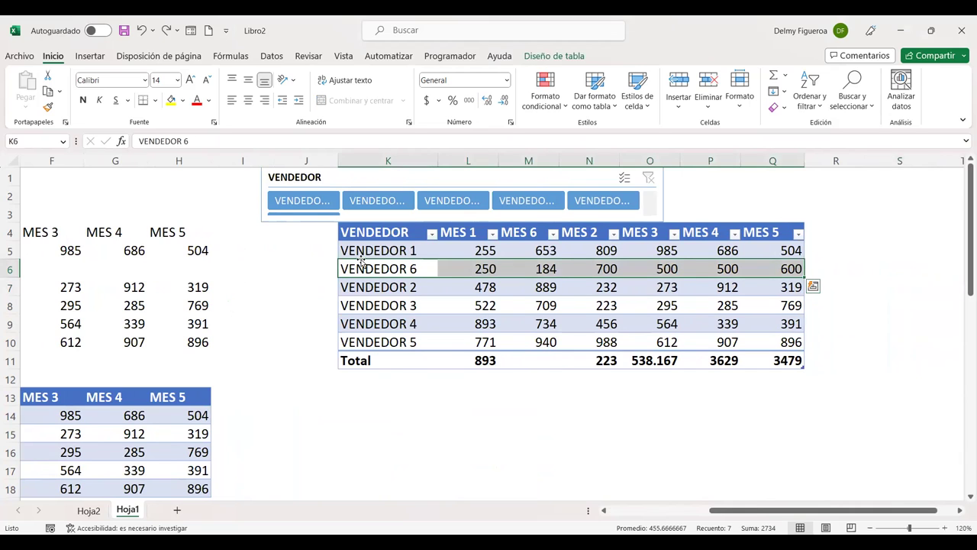
mouse_move(362, 260)
left_mouse_down()
mouse_move(366, 344)
mouse_move(378, 261)
mouse_move(386, 353)
left_mouse_up()
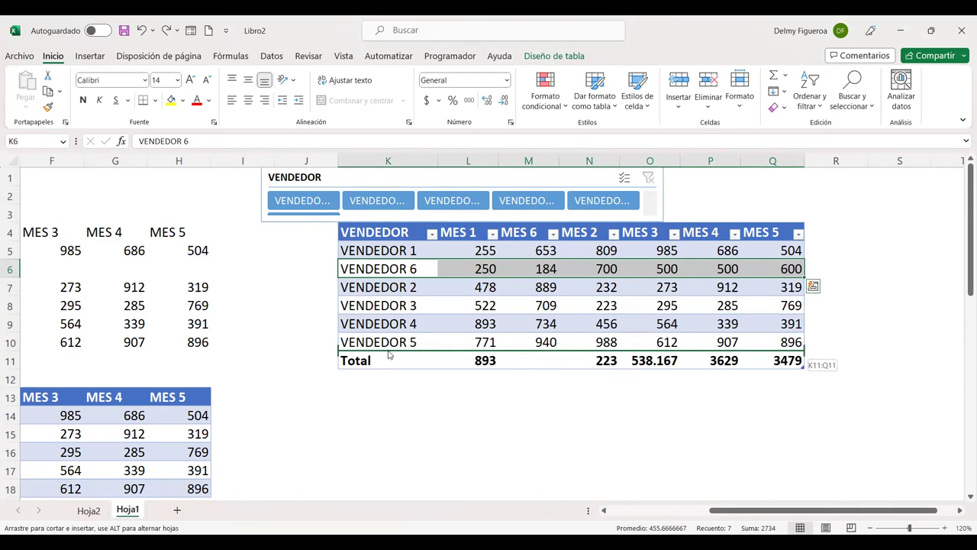
left_click_drag(386, 353, 391, 357)
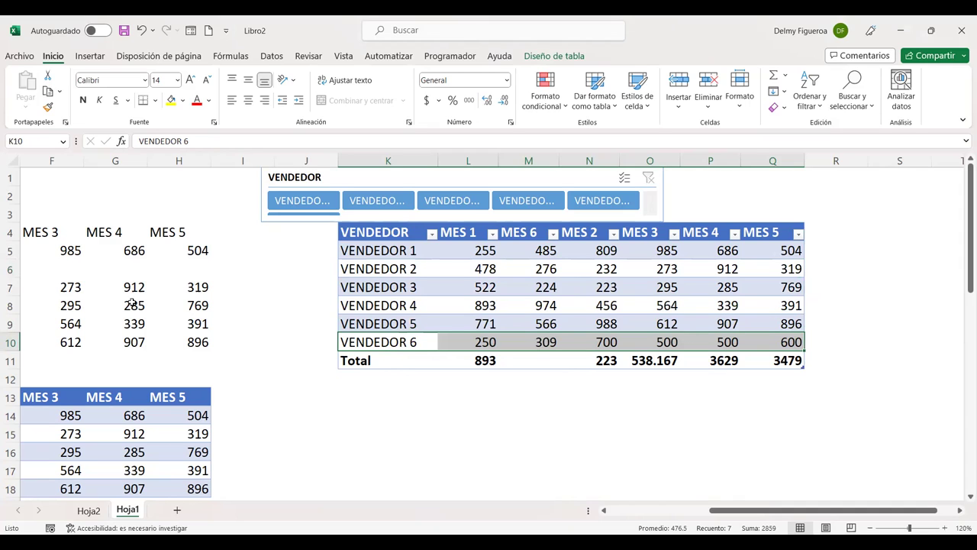
left_click(556, 57)
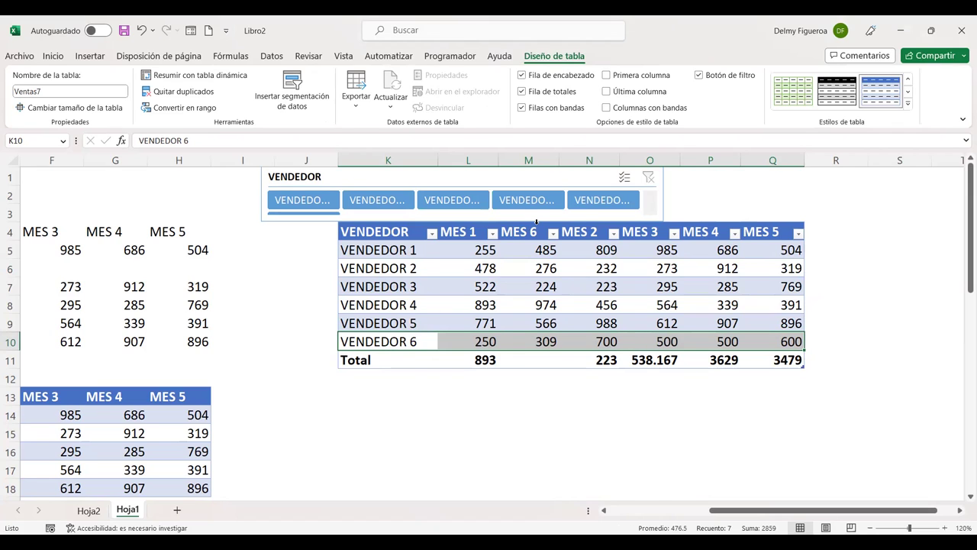
left_click(537, 222)
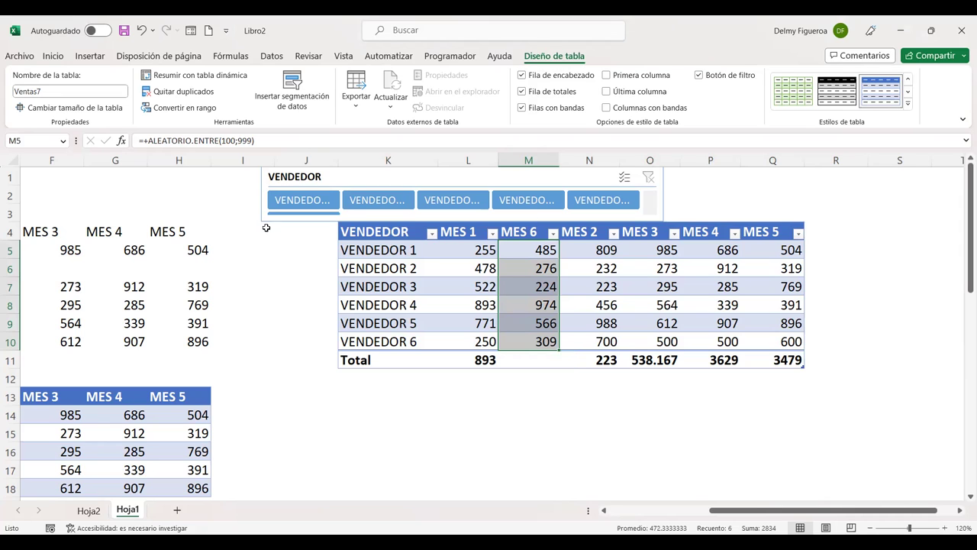
left_click_drag(112, 231, 115, 341)
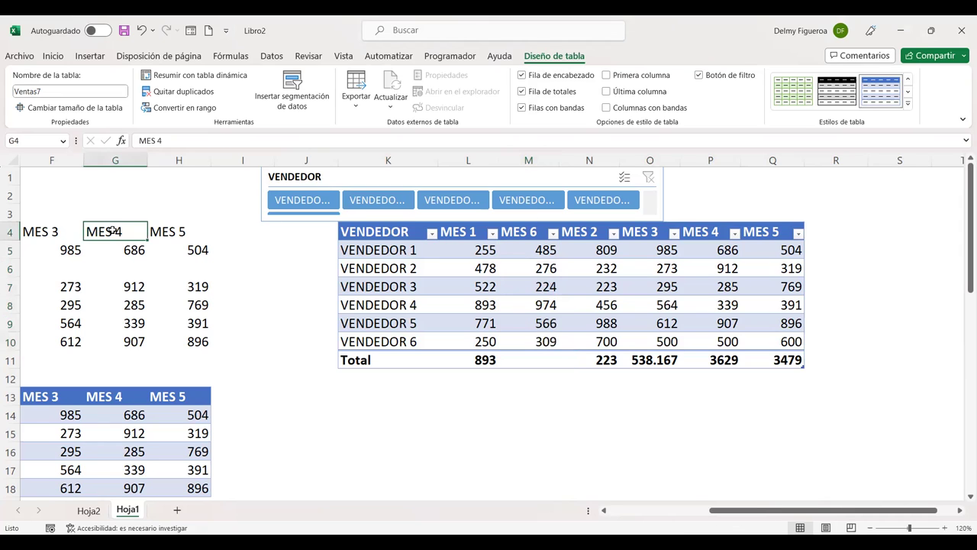
left_click_drag(129, 227, 114, 342)
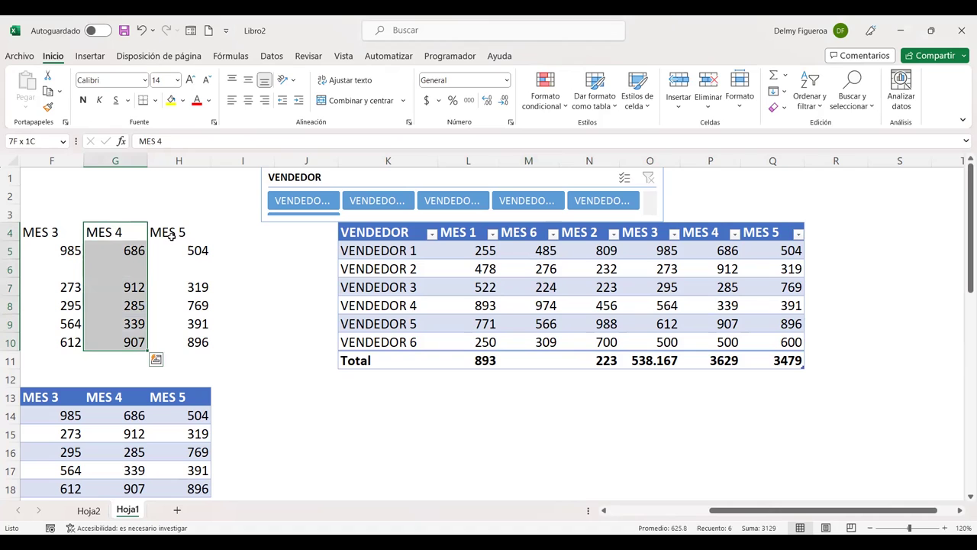
left_click(124, 159)
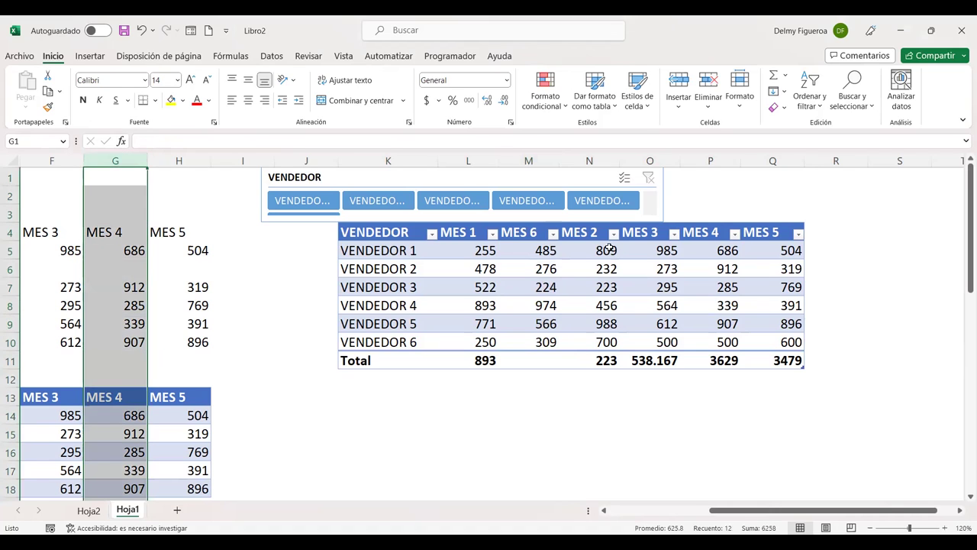
left_click(537, 232)
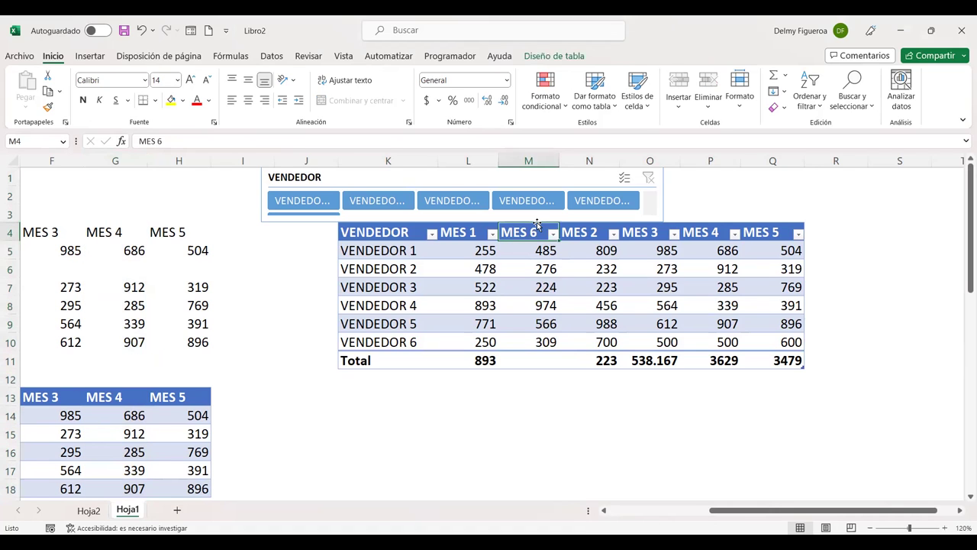
left_click(537, 222)
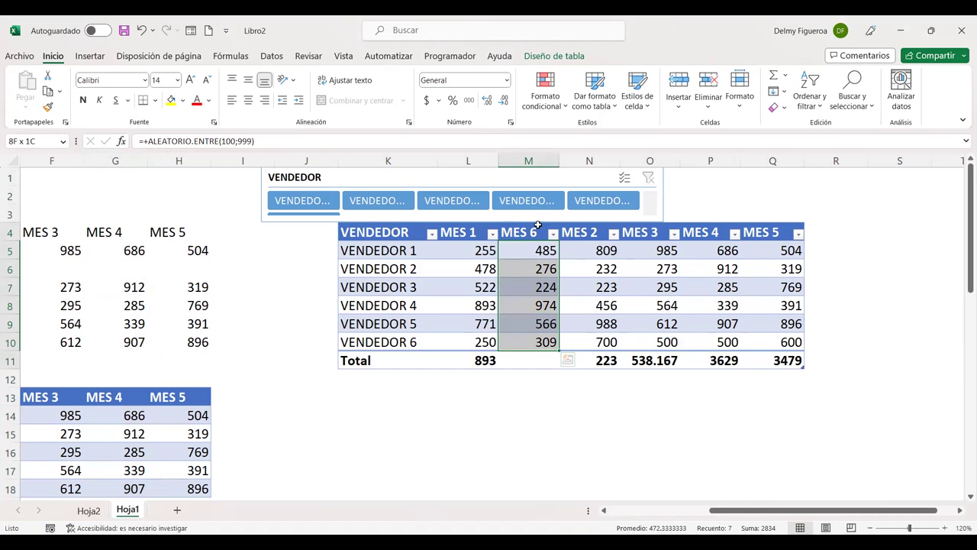
Try dragging the MES 6 values past the table's end, then undo it twice
left_click_drag(538, 222, 543, 222)
left_click(544, 222)
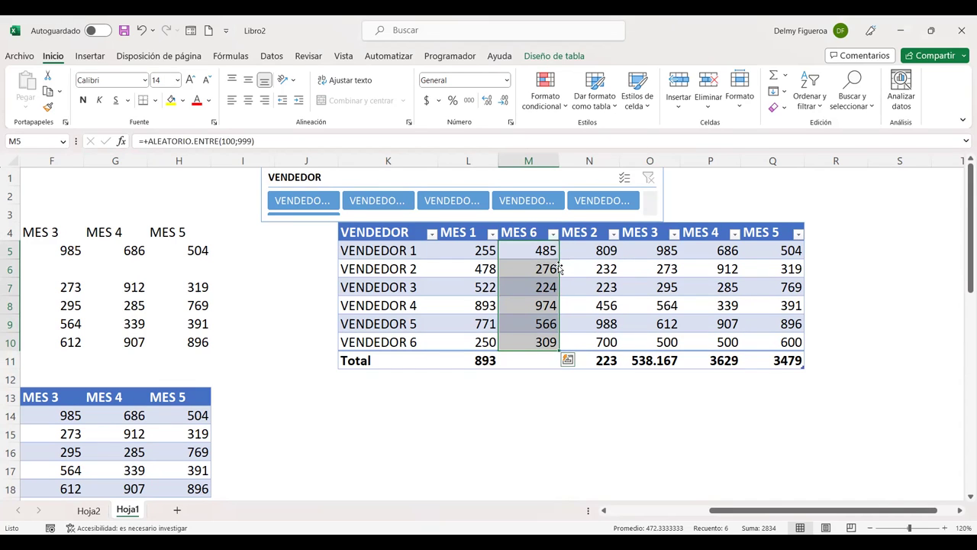
left_click_drag(558, 269, 600, 272)
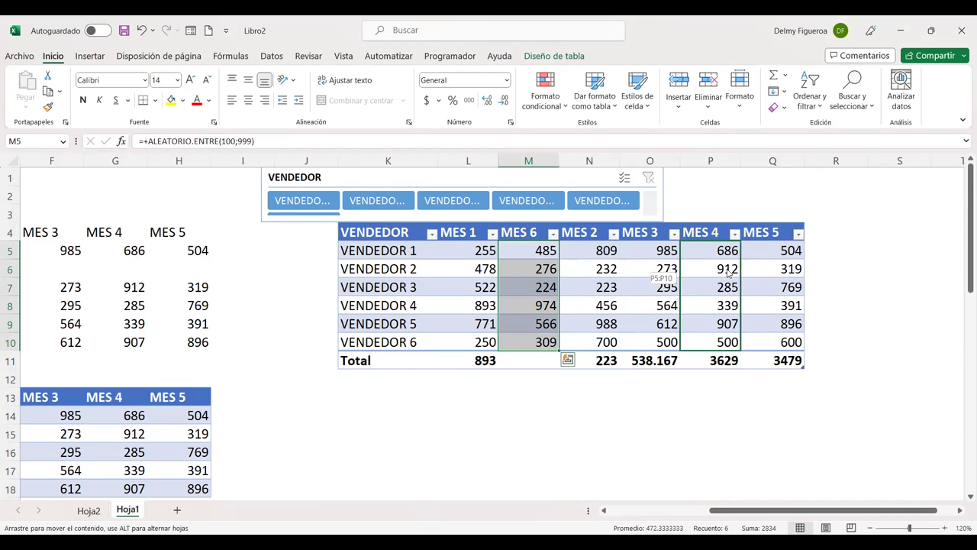
left_click_drag(728, 273, 834, 273)
key("ctrl+z")
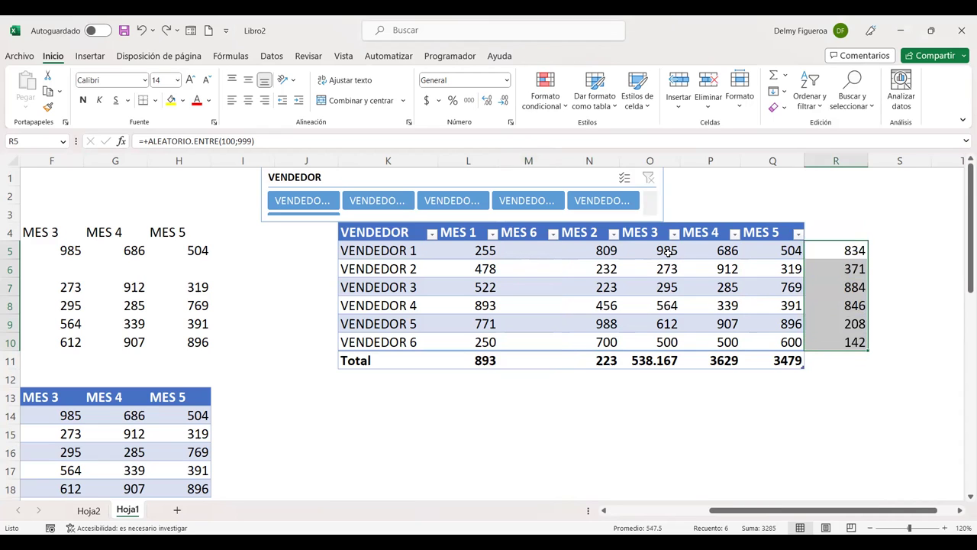
key("ctrl+z")
Reselect the MES 6 values and header after several selection attempts
left_click(546, 250)
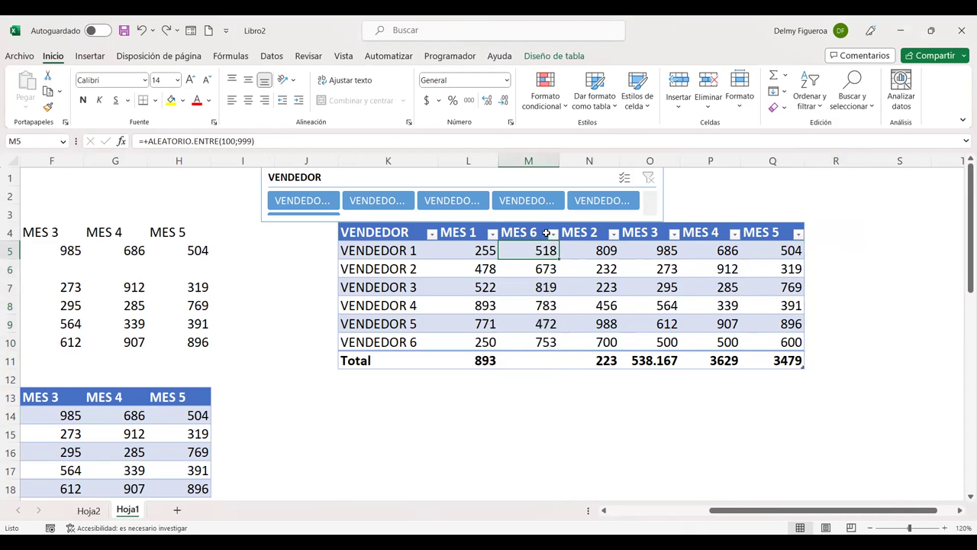
key("ctrl+shift+Down")
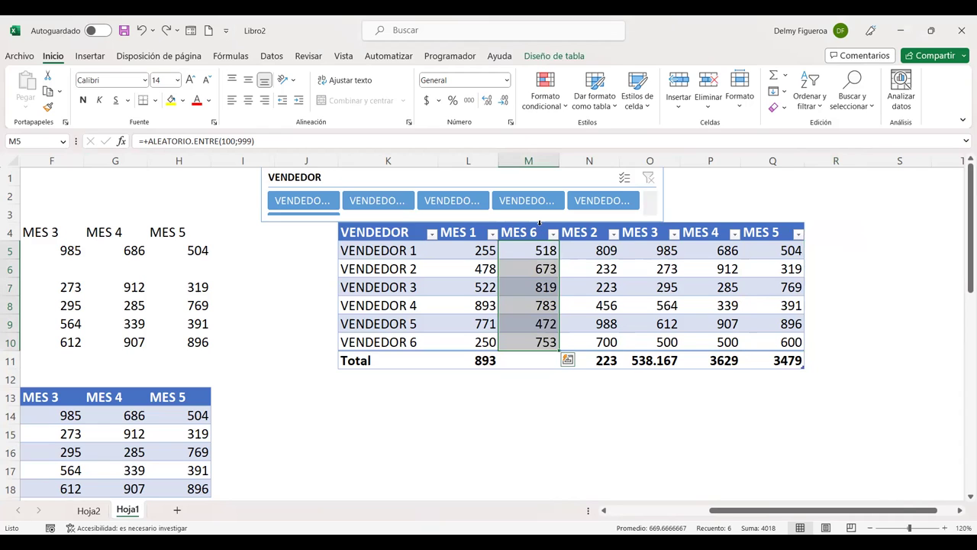
left_click(510, 245)
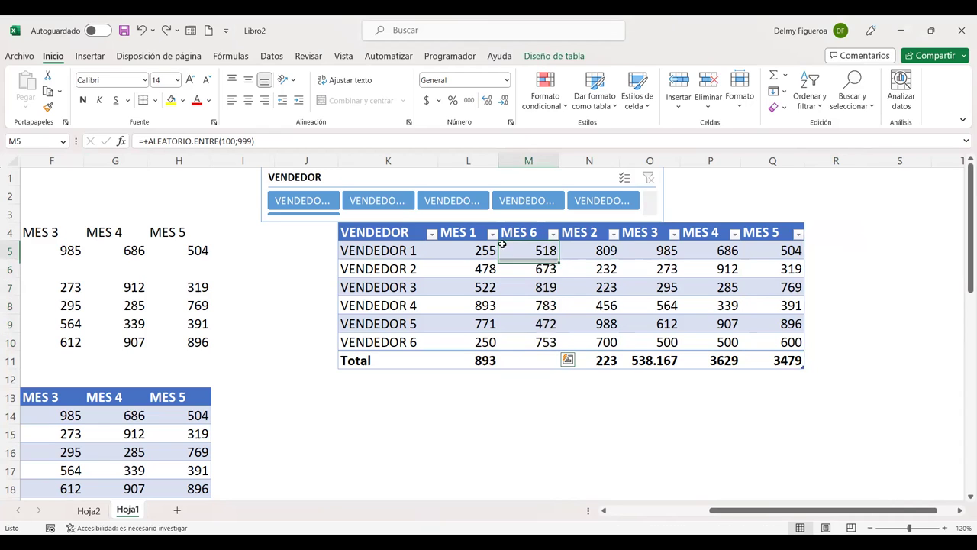
left_click(520, 223)
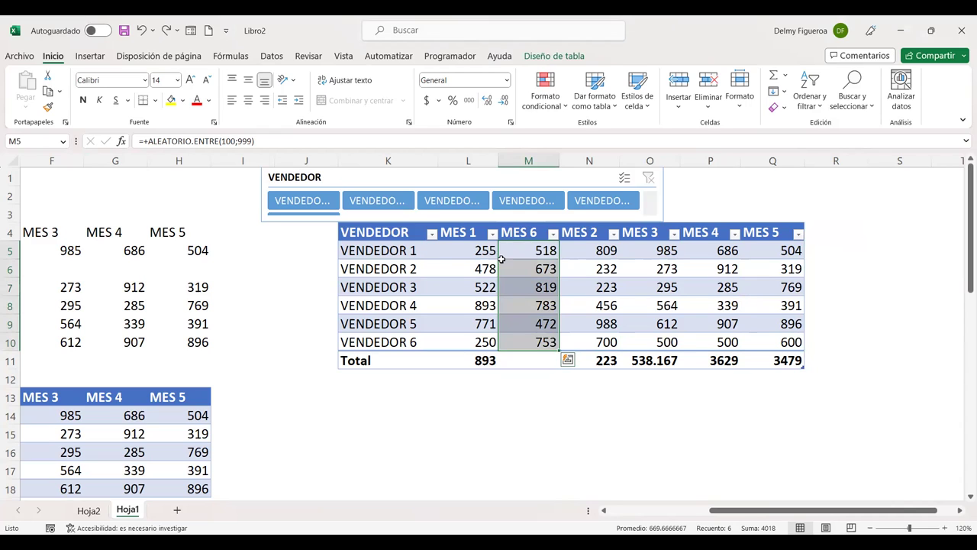
left_click_drag(499, 261, 518, 265)
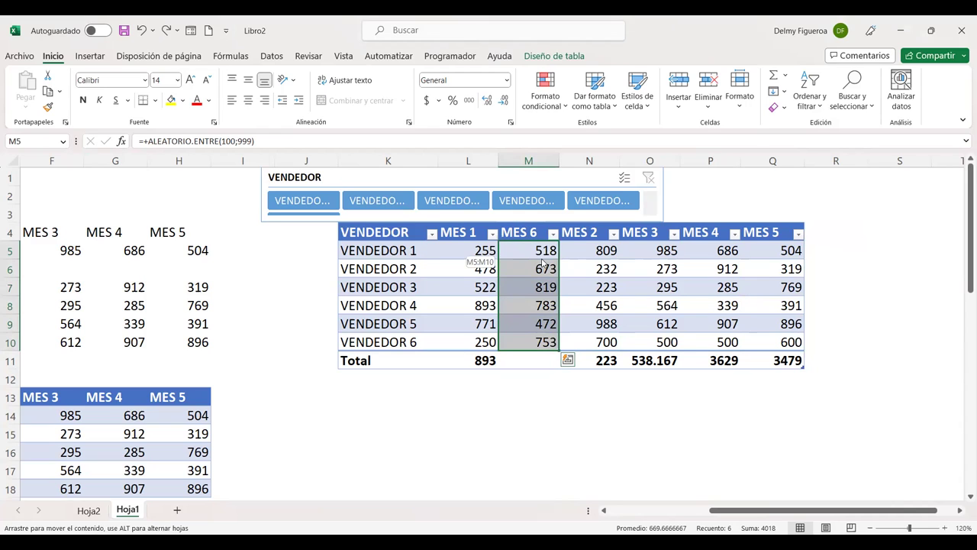
left_click_drag(519, 260, 524, 267)
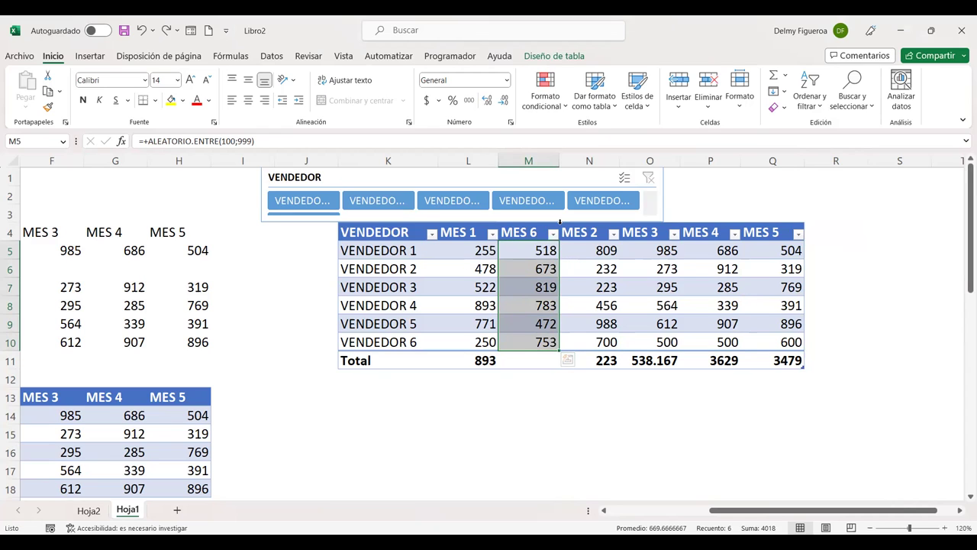
left_click_drag(559, 225, 545, 252)
mouse_move(516, 221)
left_mouse_down()
mouse_move(574, 223)
mouse_move(540, 225)
left_mouse_up()
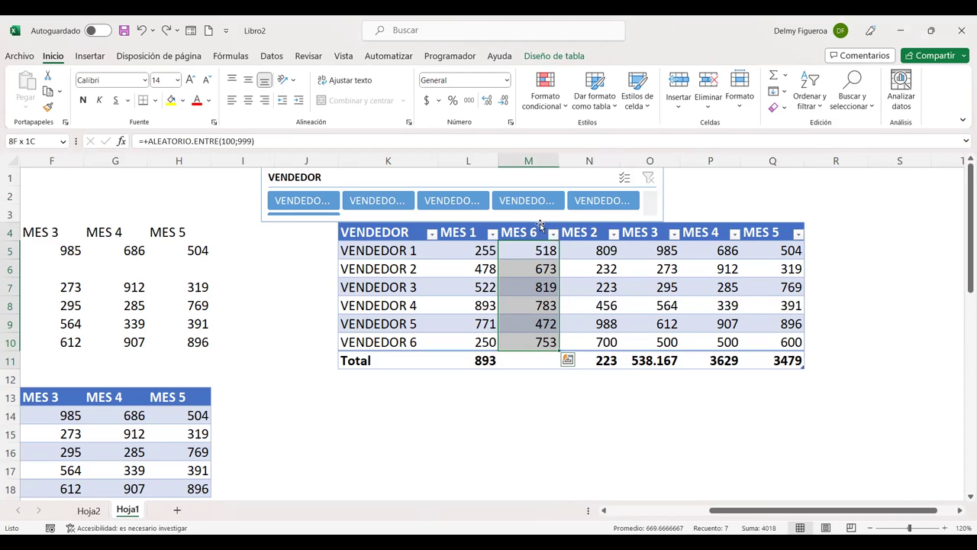
left_click_drag(560, 231, 535, 231)
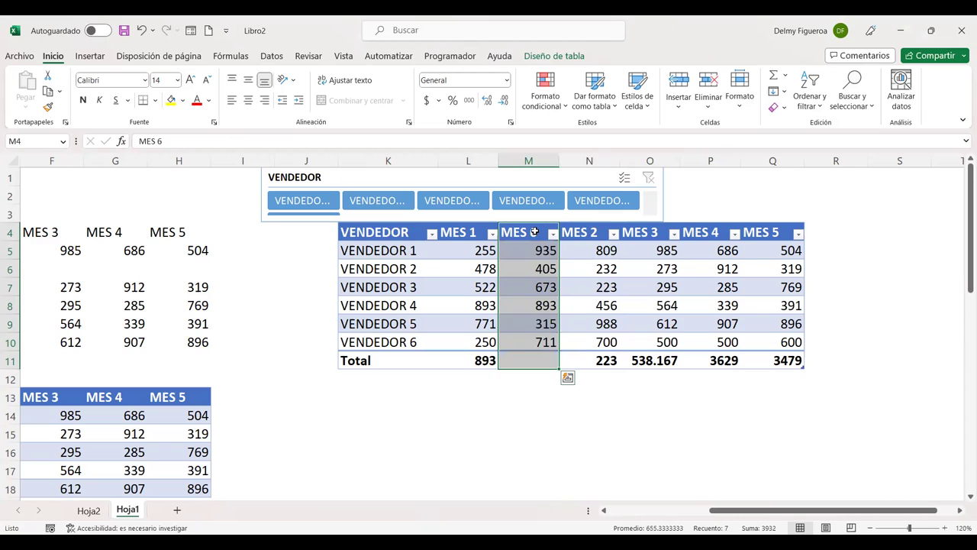
left_click(542, 236)
left_click(544, 223)
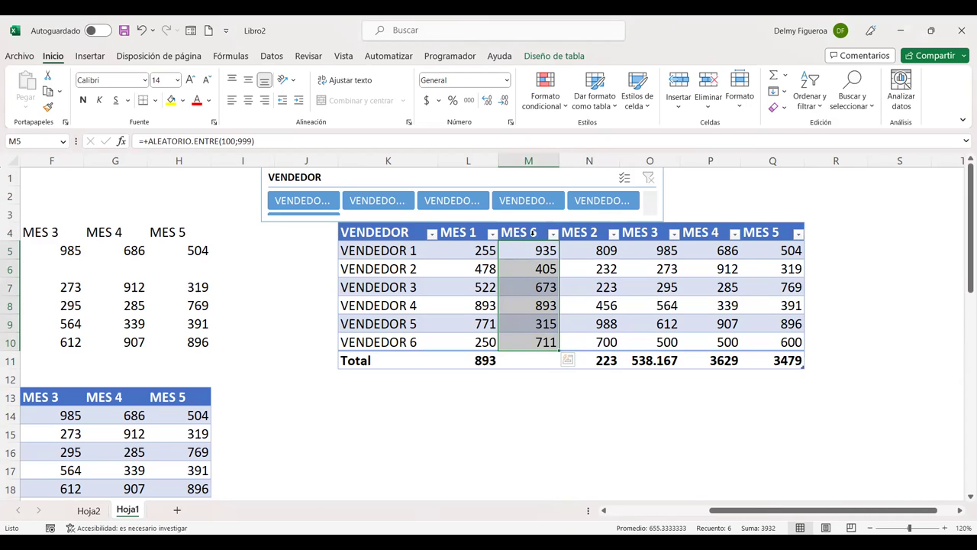
Drag the whole MES 6 table column right so it lands after MES 5
left_click(540, 223)
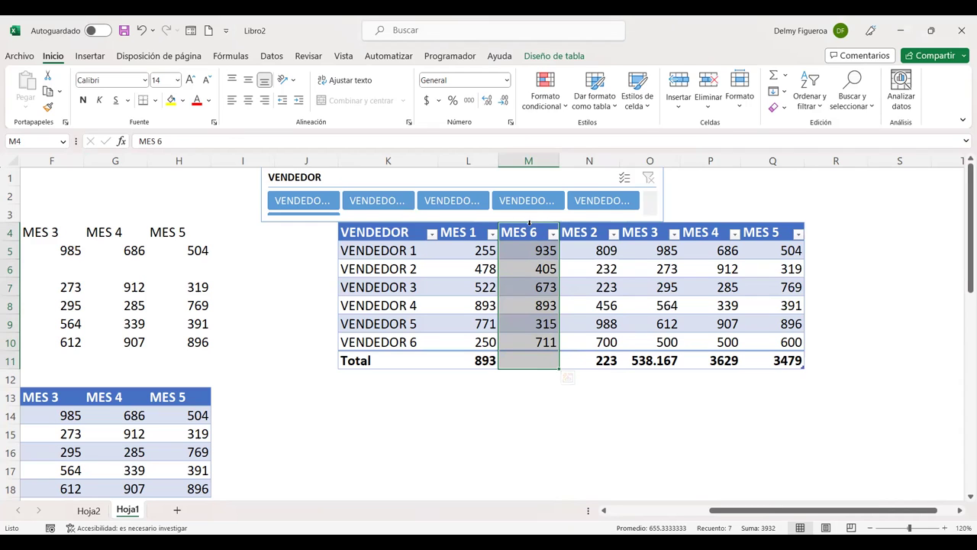
left_click_drag(530, 222, 633, 235)
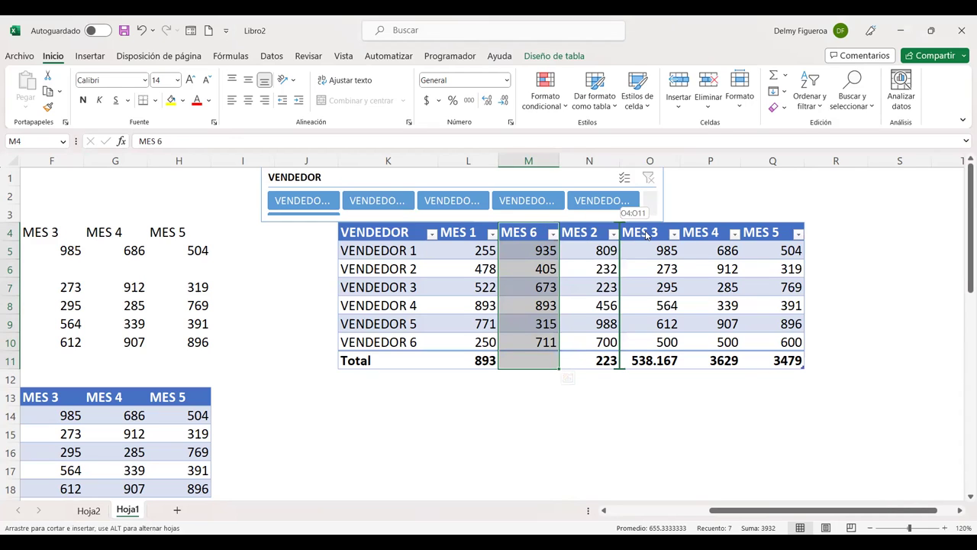
left_click_drag(646, 235, 681, 237)
mouse_move(748, 237)
left_mouse_down()
mouse_move(651, 241)
mouse_move(811, 239)
left_mouse_up()
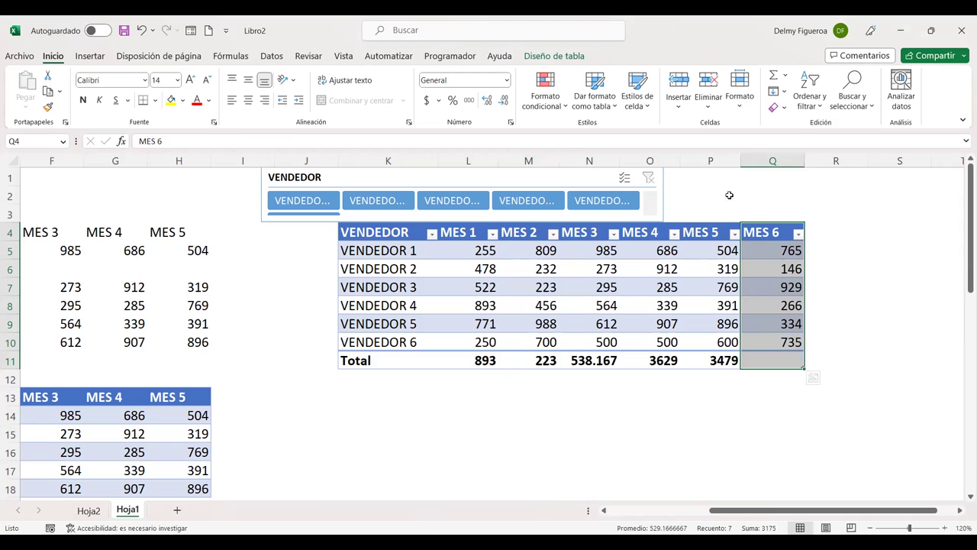
left_click(776, 246)
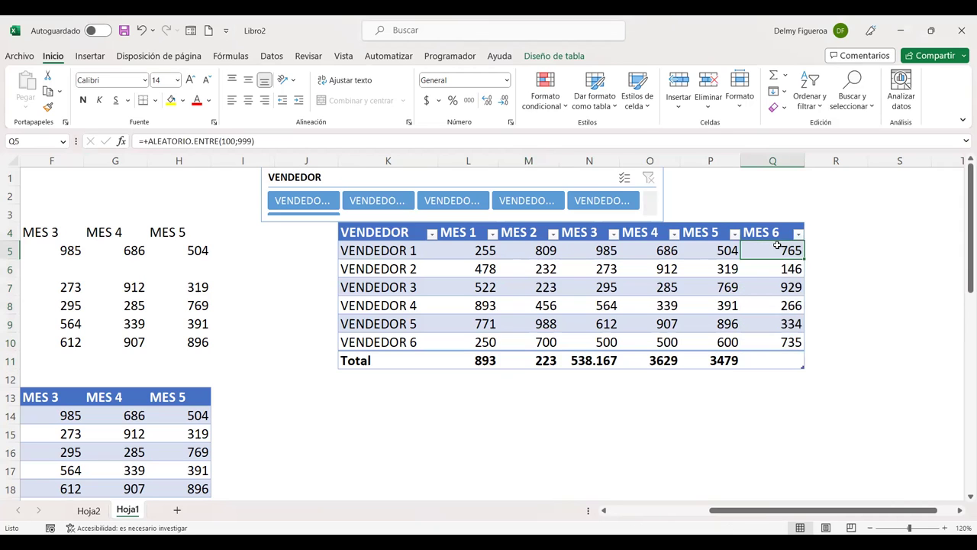
left_click(773, 358)
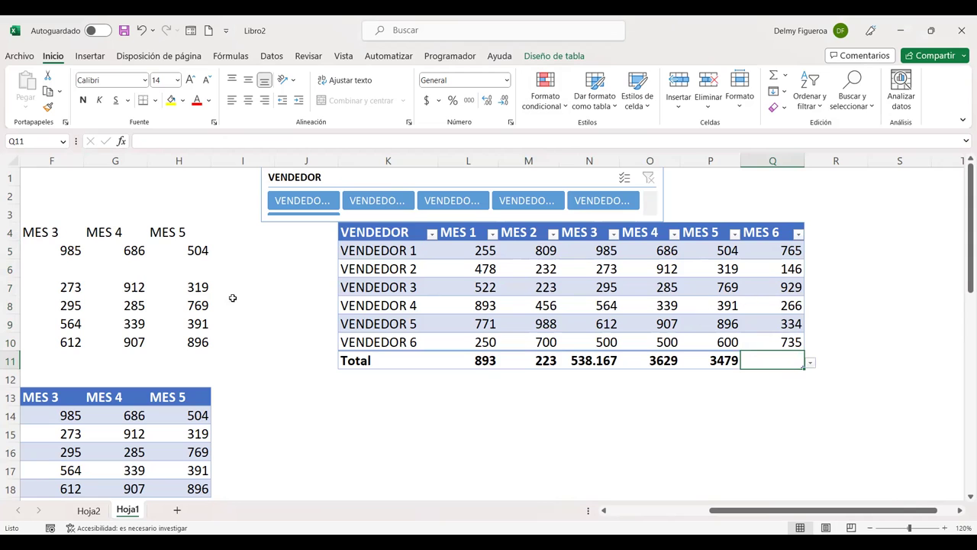
Turn on bold First Column and Last Column emphasis for the table
left_click(577, 58)
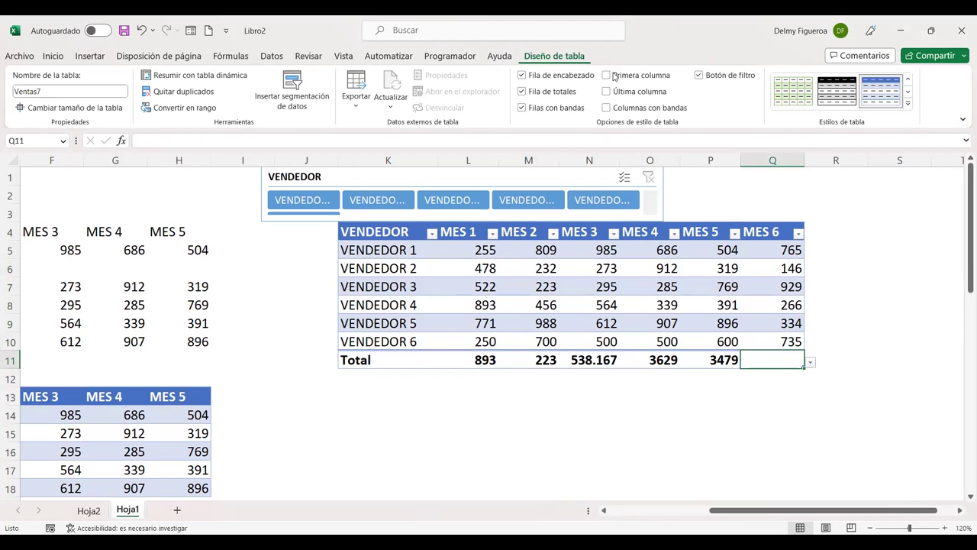
left_click(607, 75)
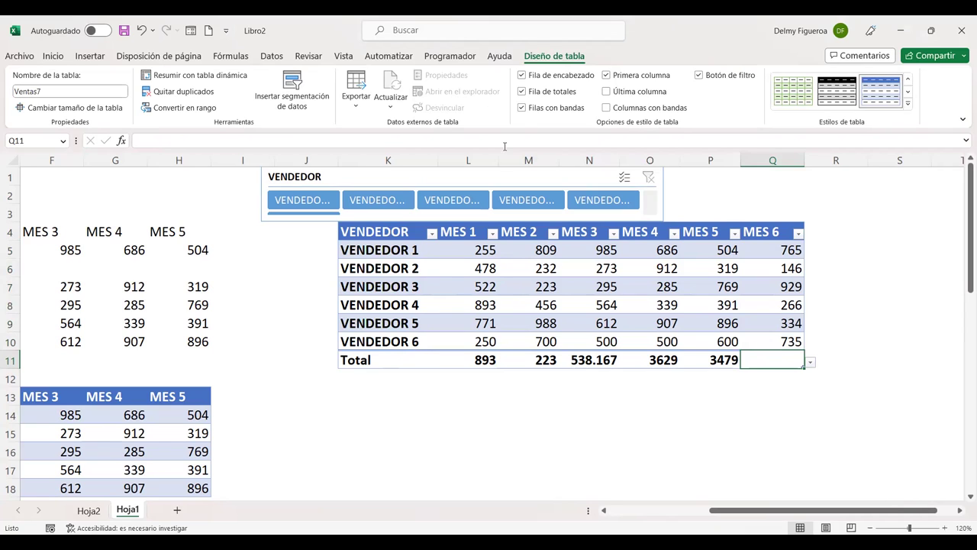
left_click(608, 92)
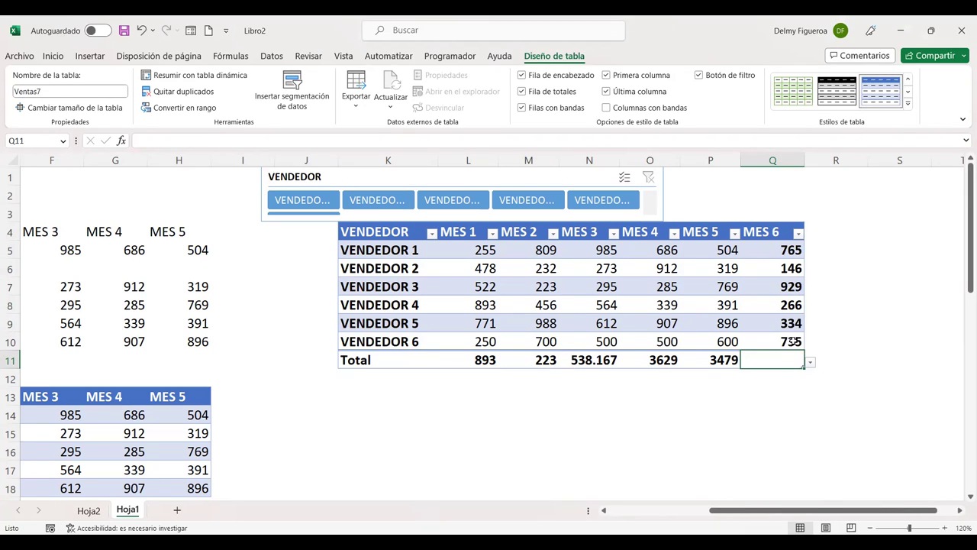
left_click(23, 56)
key("Escape")
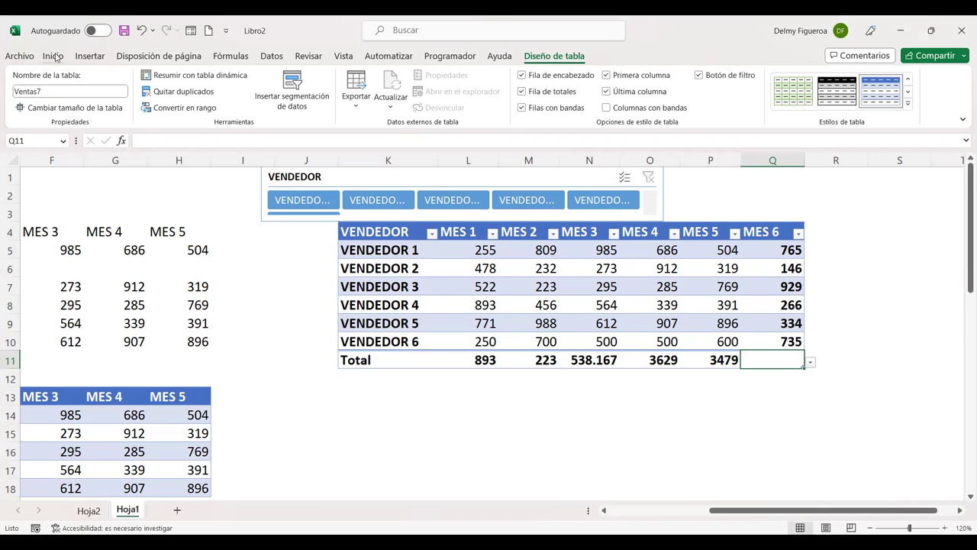
Uncheck Filas con bandas and check Columnas con bandas for the table
left_click(54, 57)
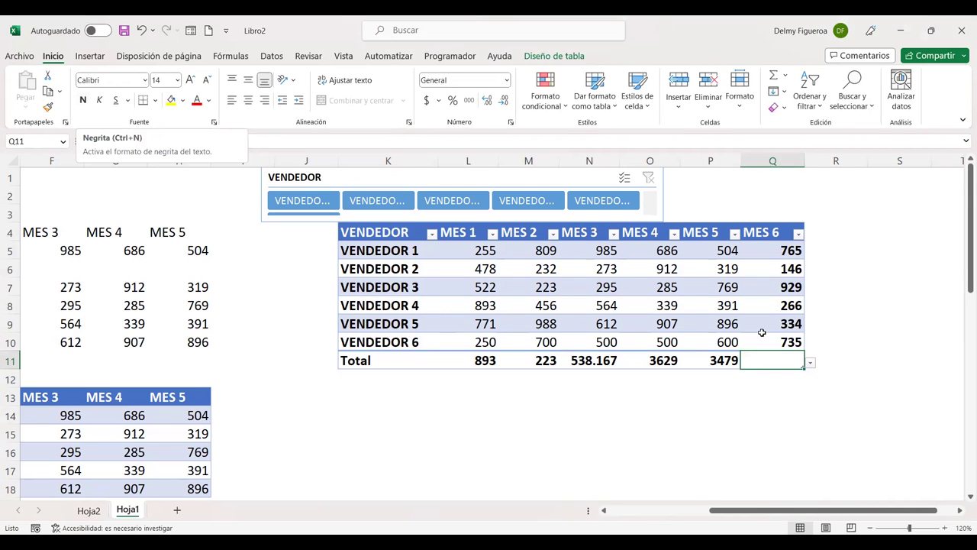
left_click(786, 287)
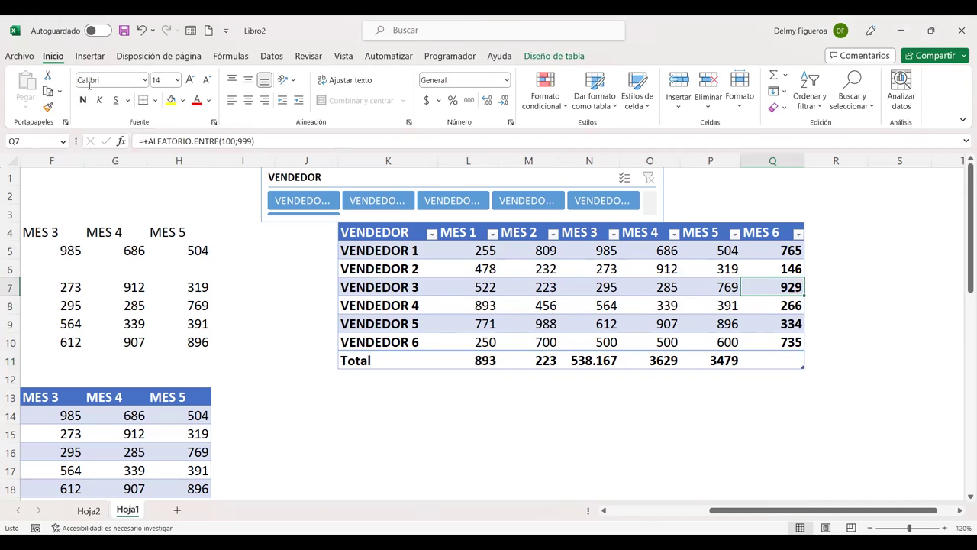
left_click(561, 56)
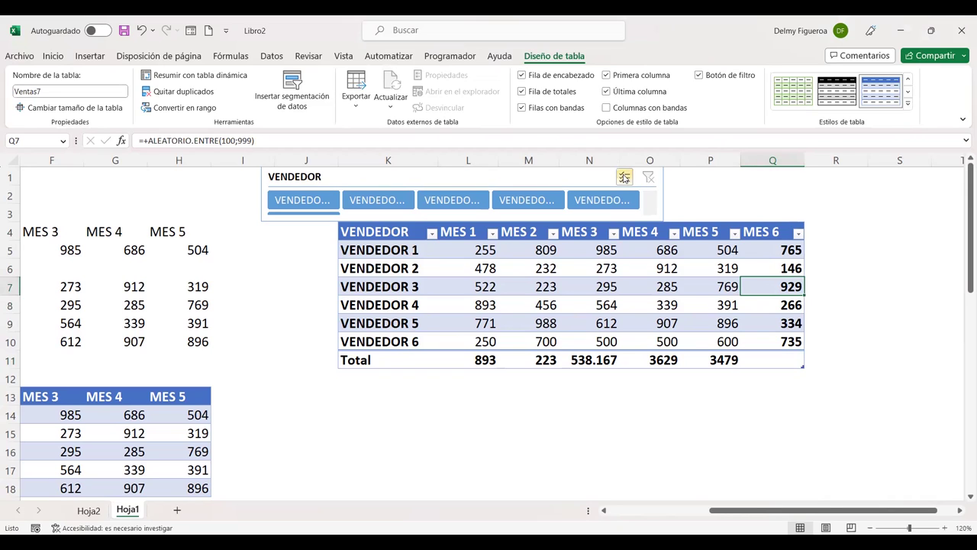
left_click(522, 110)
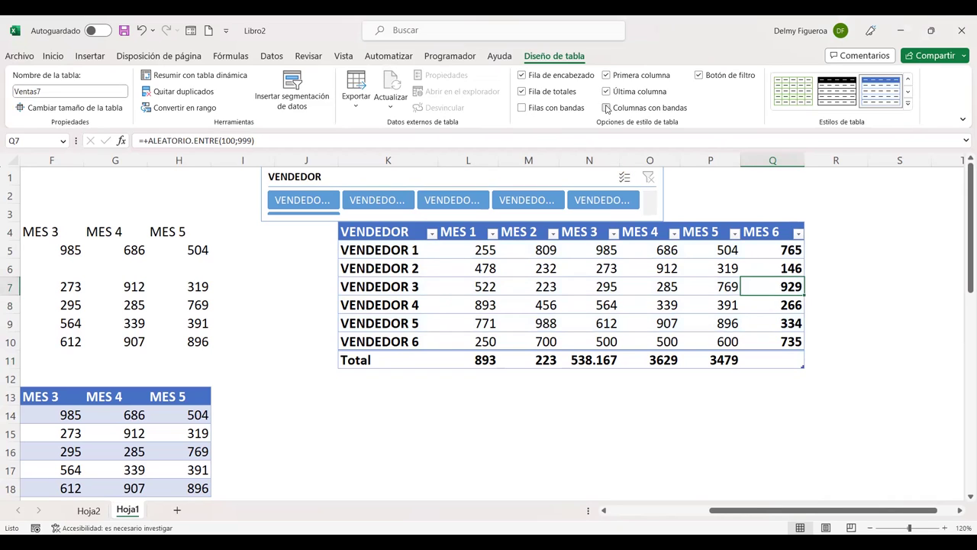
left_click(607, 108)
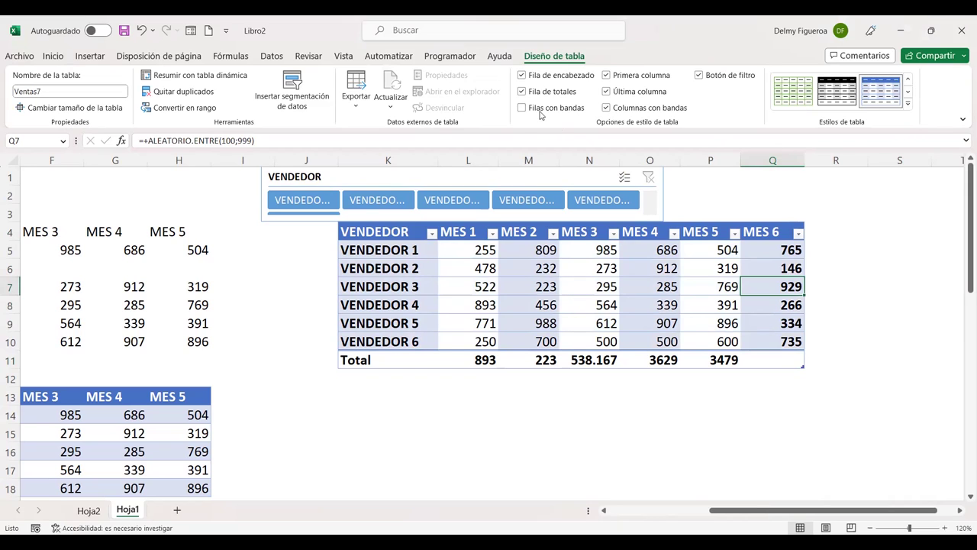
left_click(607, 109)
left_click(607, 109)
Uncheck Botón de filtro to hide header arrows, then expand the Estilos de tabla gallery
left_click(674, 232)
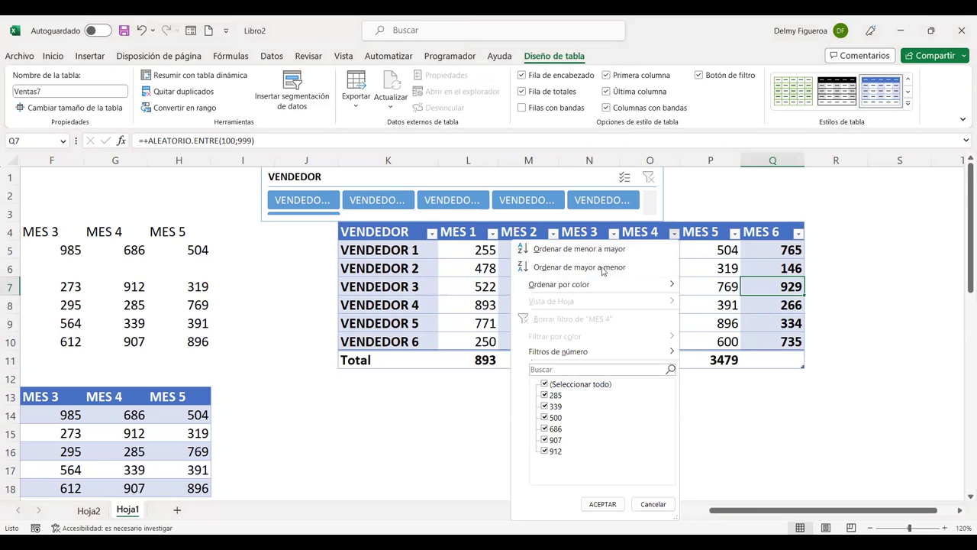
left_click(750, 251)
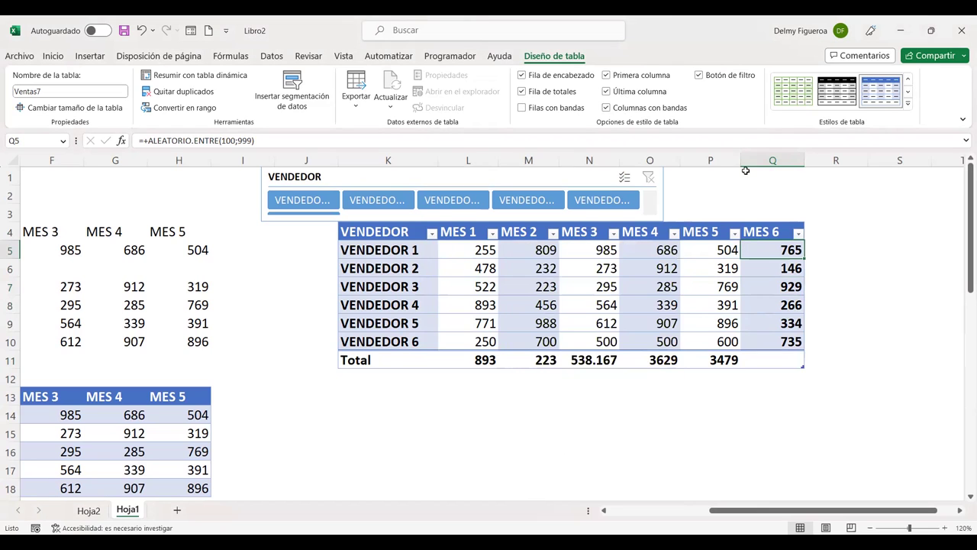
left_click(698, 76)
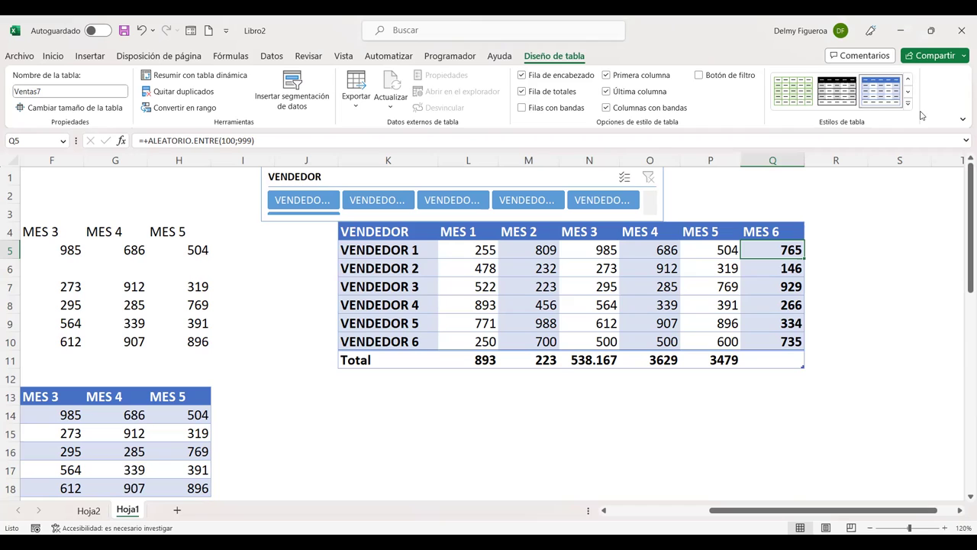
left_click(908, 104)
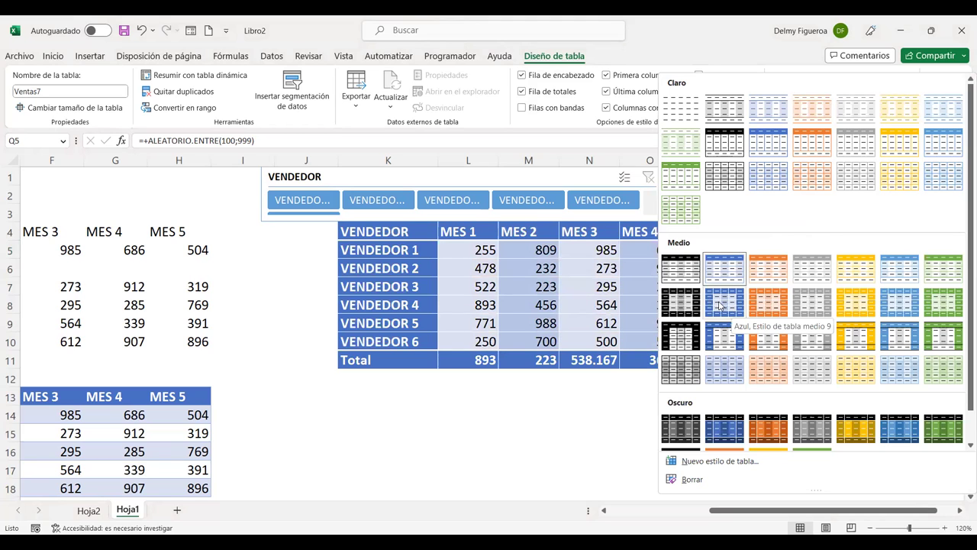
Try the blue medium table style, then apply the light grey banded style
left_click(728, 295)
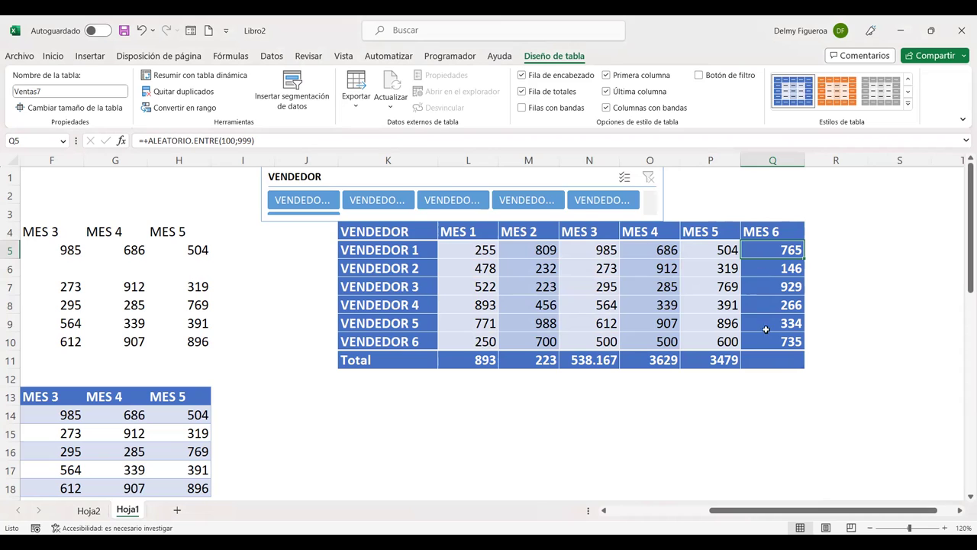
left_click(909, 106)
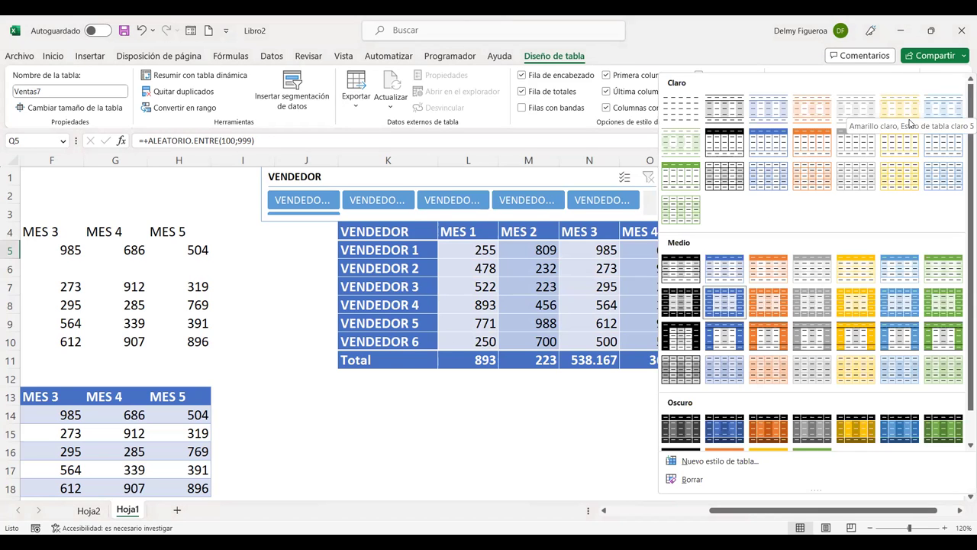
scroll(921, 379, "down", 1)
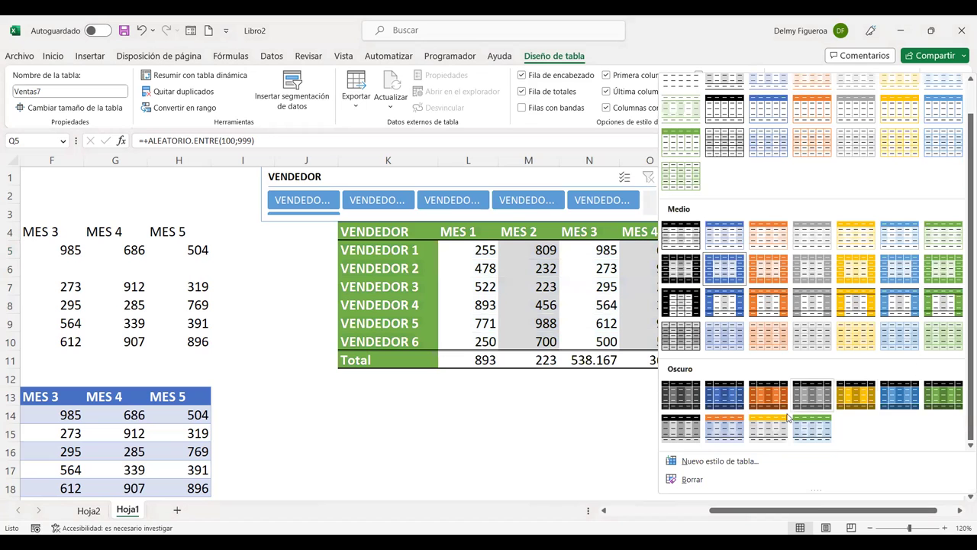
scroll(810, 382, "up", 1)
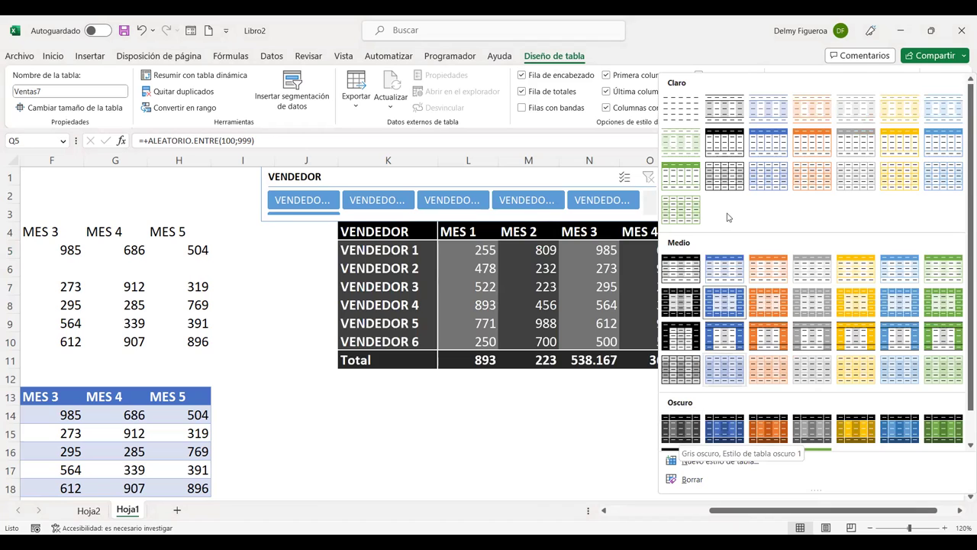
left_click(716, 184)
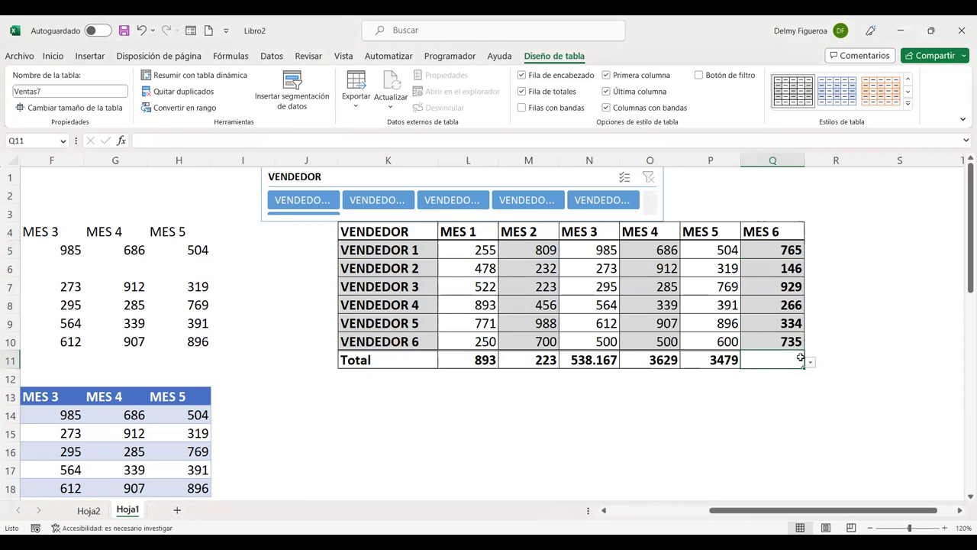
left_click(557, 403)
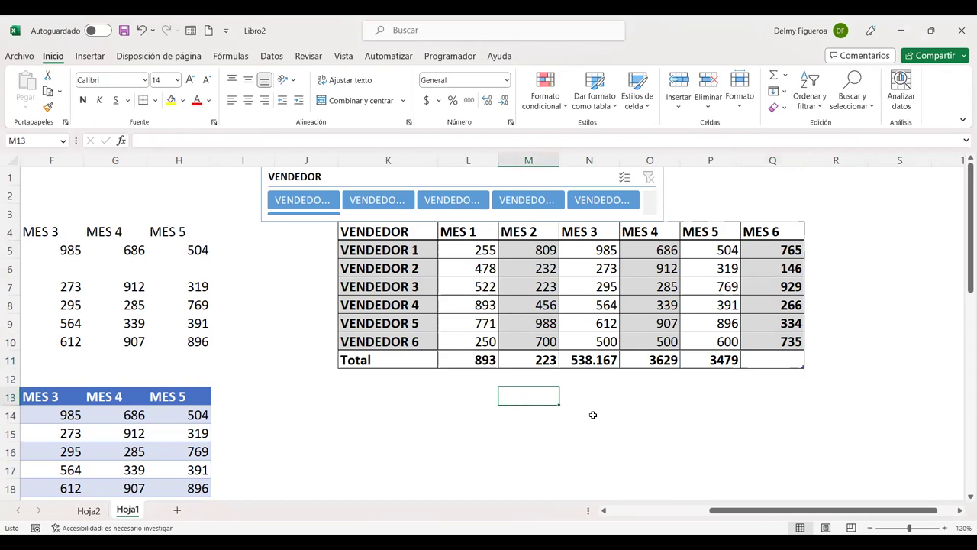
Select the MES 5 value 319 in the table and re-check Botón de filtro
left_click(688, 209)
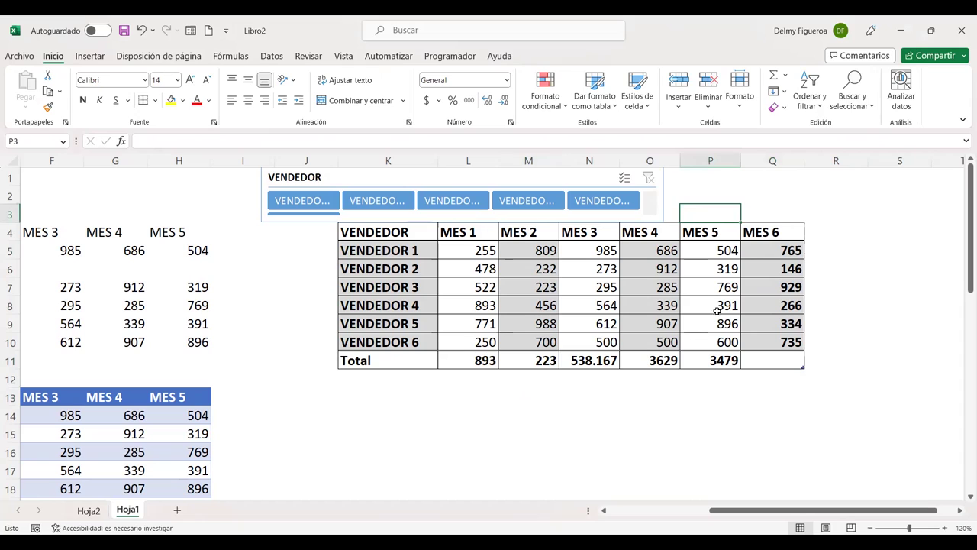
left_click(819, 365)
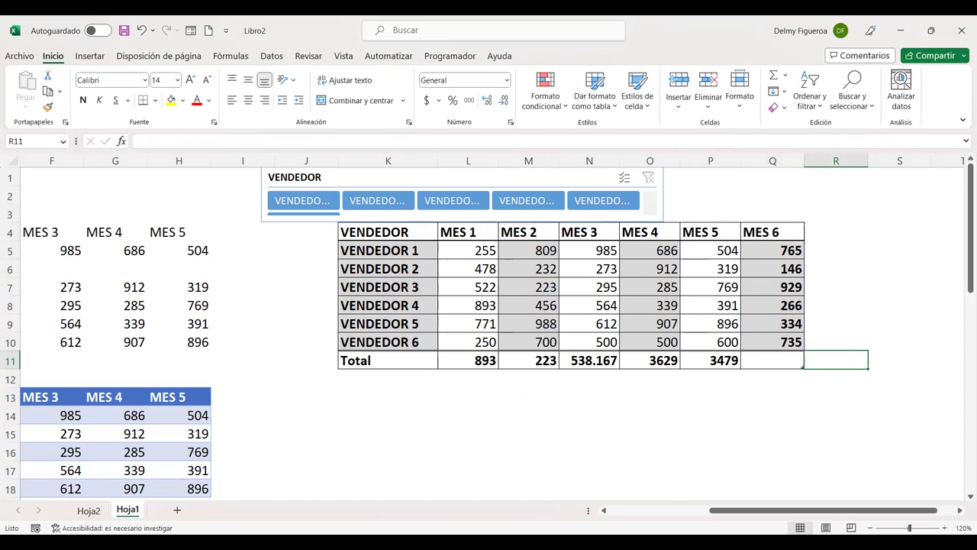
left_click(704, 275)
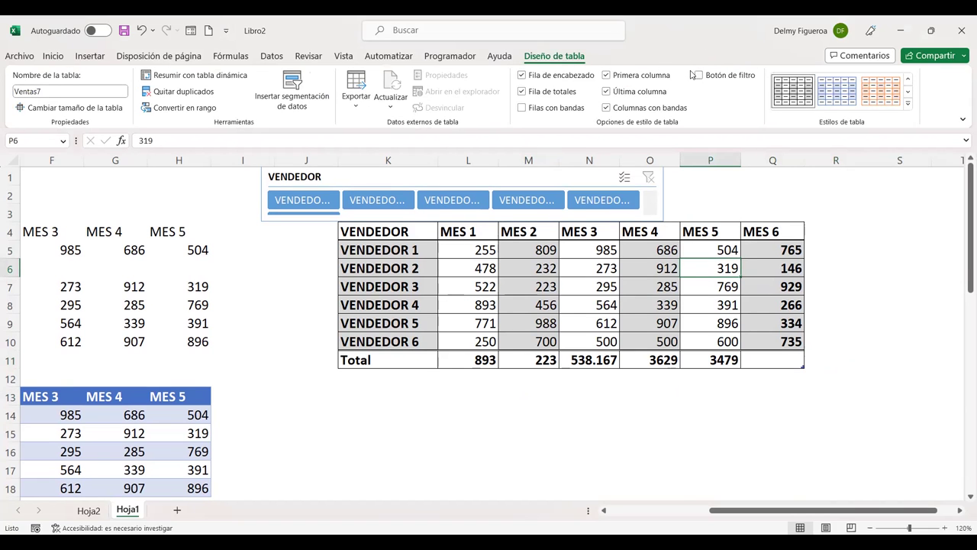
left_click(698, 75)
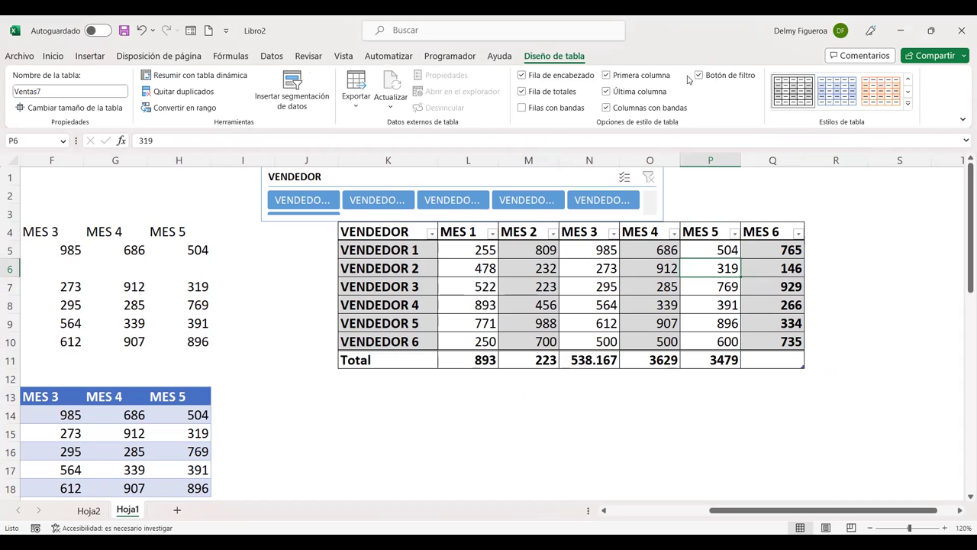
left_click(835, 273)
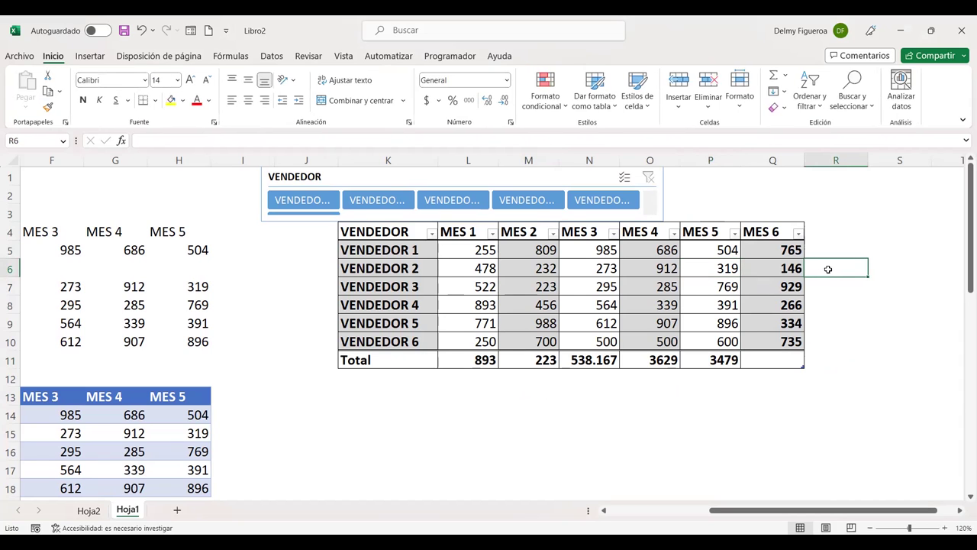
left_click(453, 280)
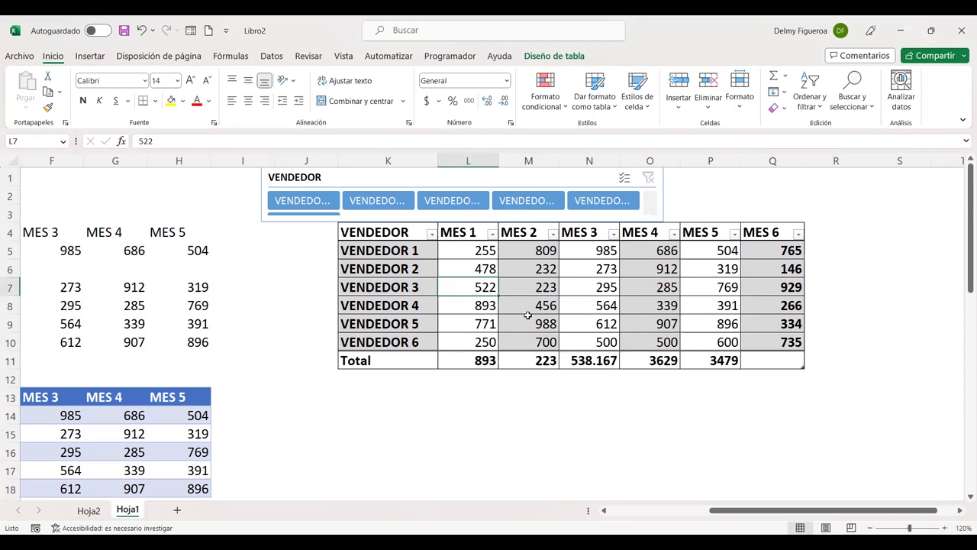